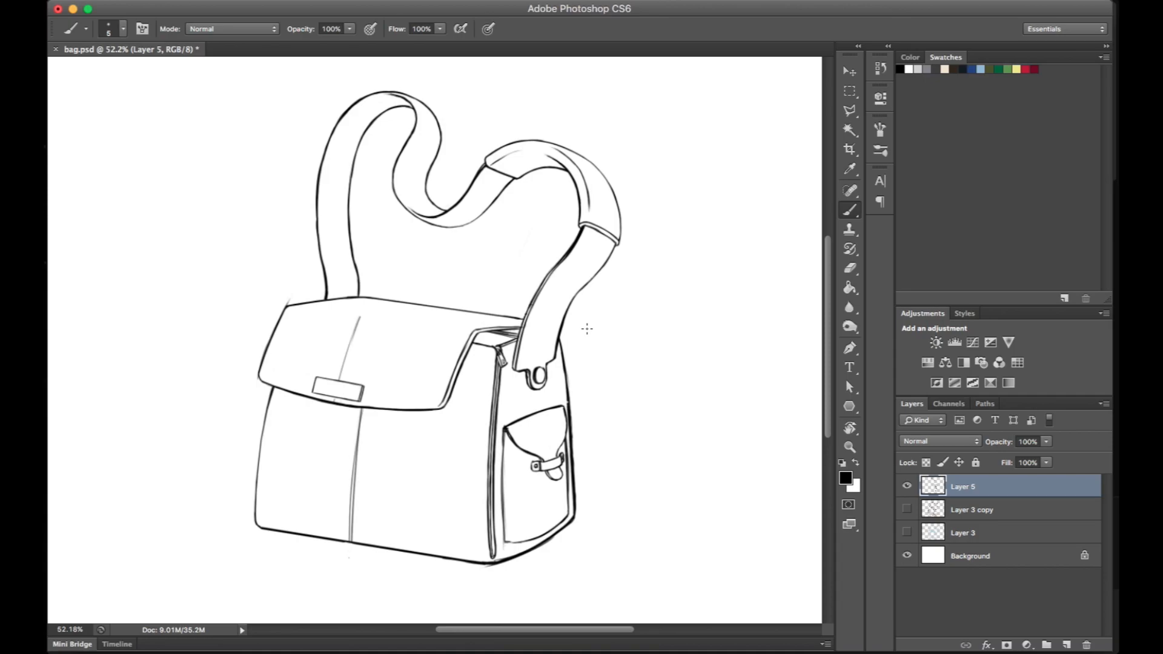
- Select the bag's front flap on Layer 5 with the Magic Wand and show the selection in Quick Mask
key(super+equal)
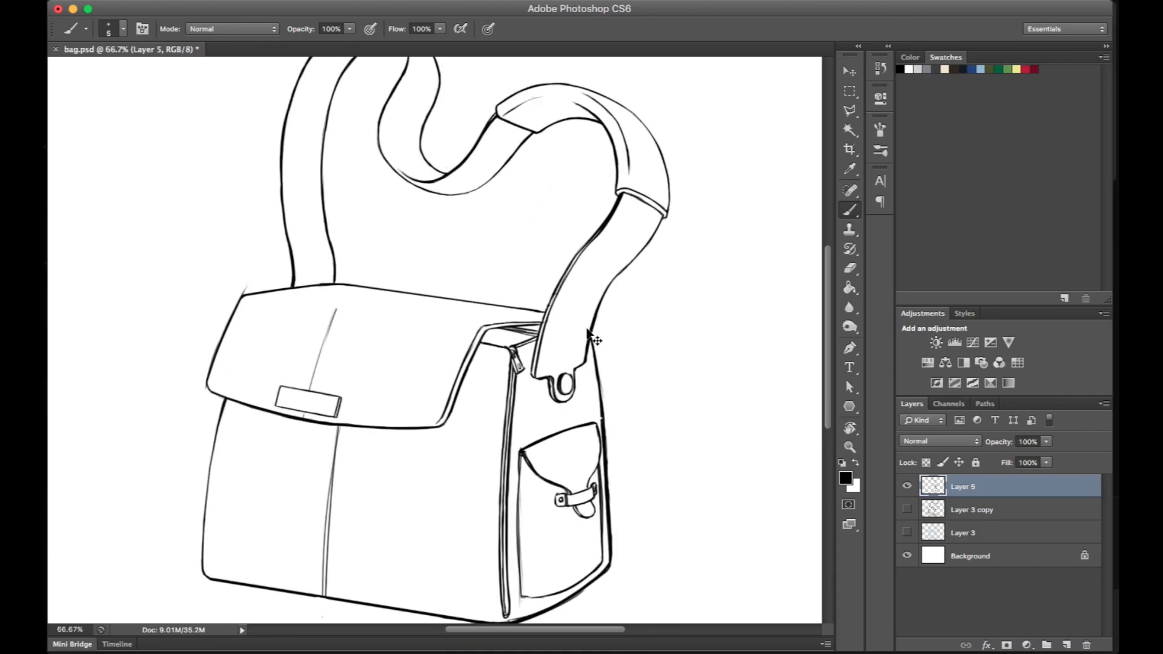
mouse_move(627, 320)
mouse_down()
mouse_move(667, 358)
mouse_move(682, 420)
mouse_move(690, 278)
mouse_move(669, 275)
mouse_up()
key(w)
click(483, 299)
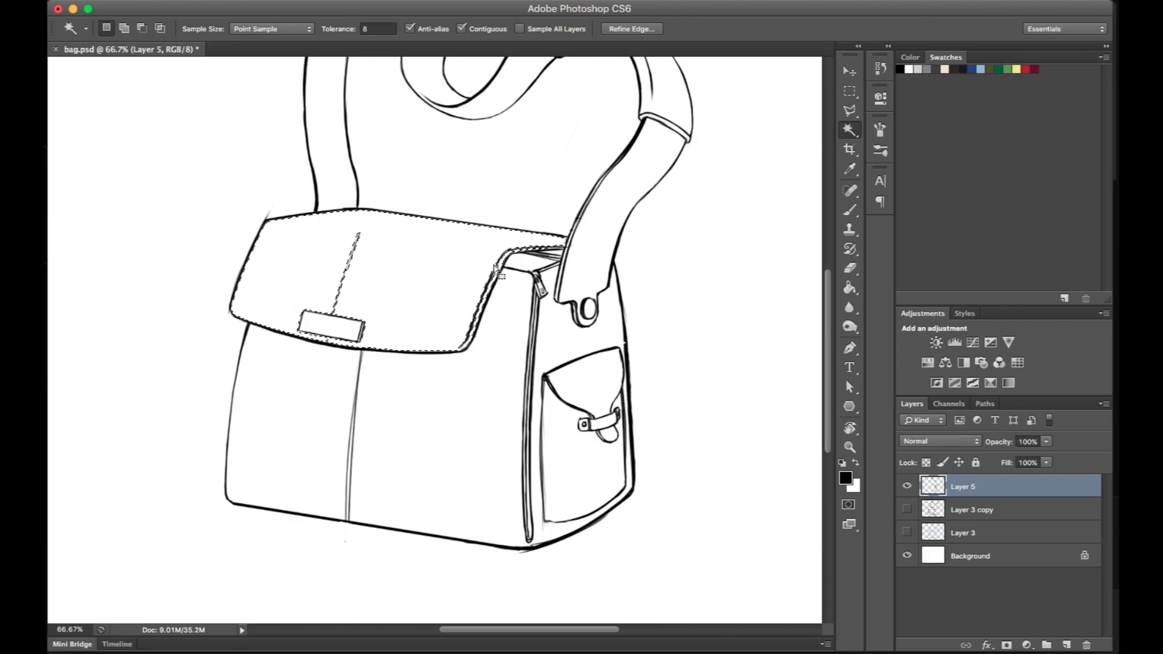
key(x)
key(q)
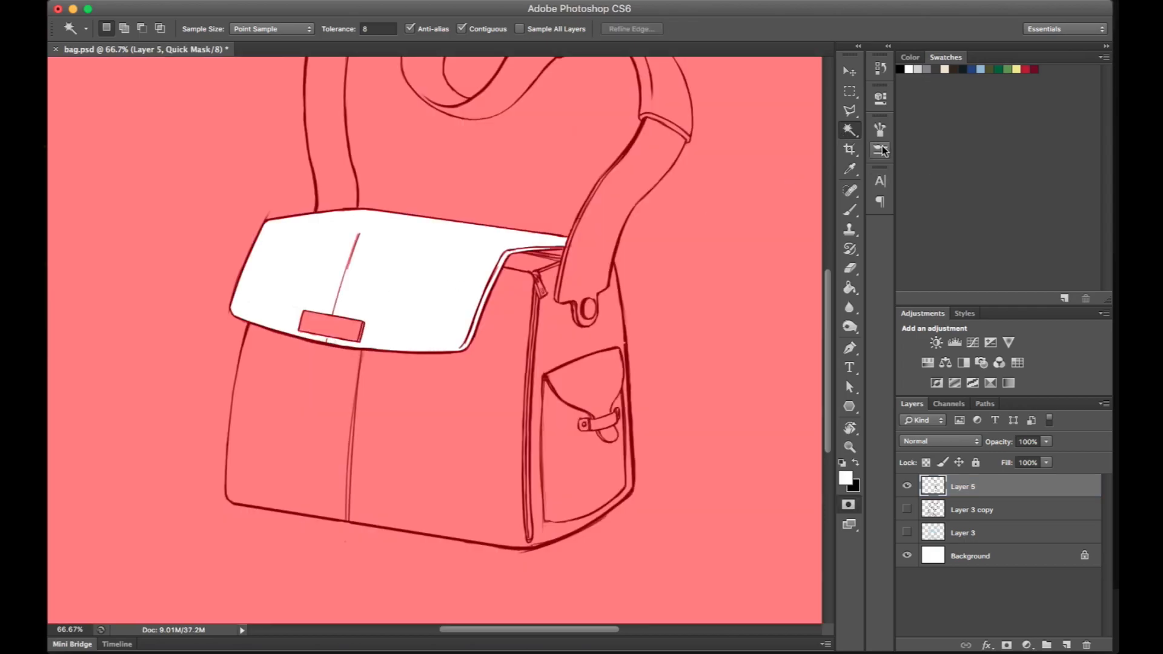
- Paint over the flap's centre line and buckle in Quick Mask with a 16 px brush to add them to the selection
click(849, 209)
right_click(359, 267)
drag(393, 303, 396, 303)
click(354, 237)
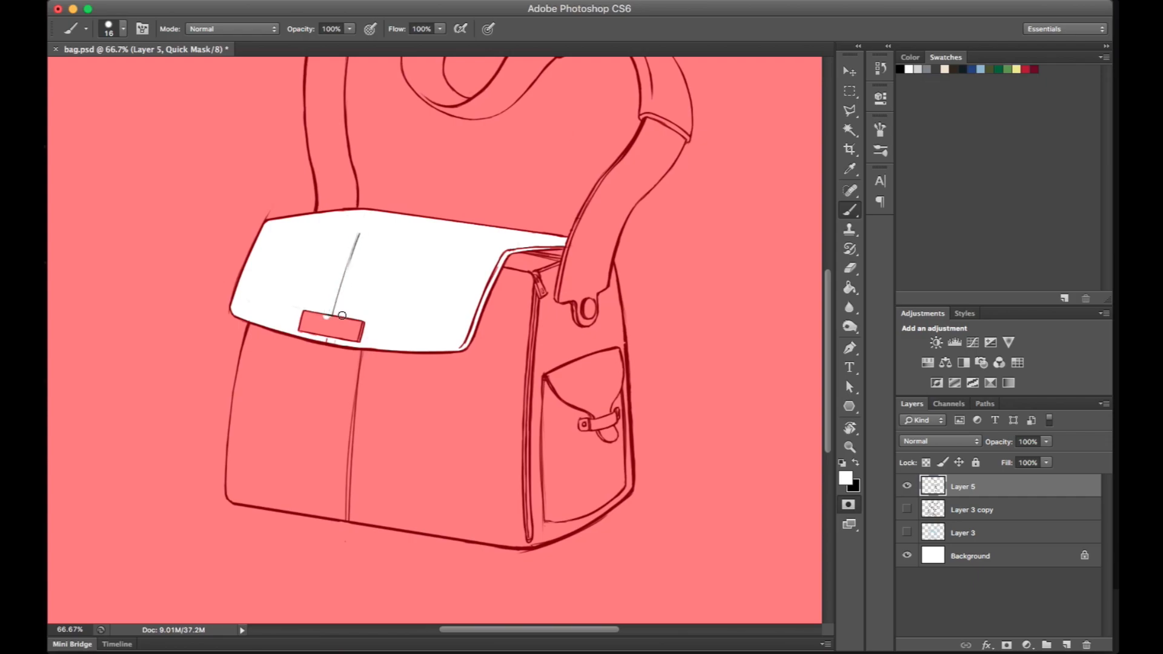
scroll(334, 271, up, 10)
drag(499, 310, 581, 246)
mouse_move(357, 331)
mouse_down()
mouse_move(428, 345)
mouse_move(436, 363)
mouse_move(516, 387)
mouse_move(322, 354)
mouse_move(415, 387)
mouse_move(306, 371)
mouse_move(446, 403)
mouse_up()
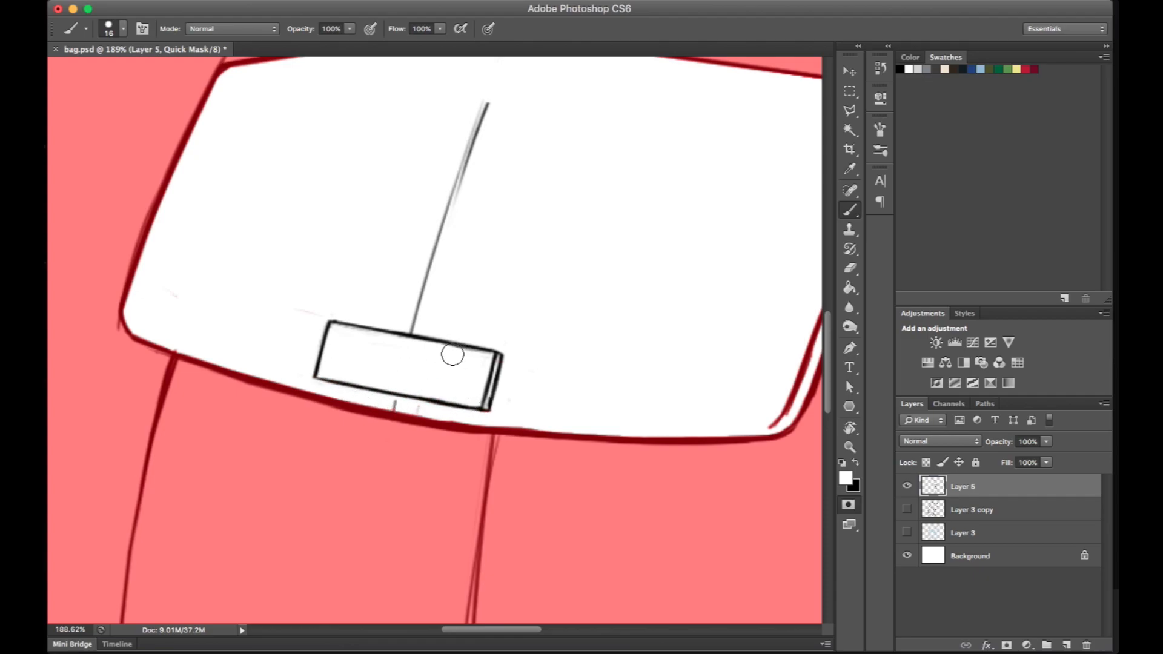
drag(271, 278, 316, 275)
click(848, 506)
drag(659, 361, 556, 359)
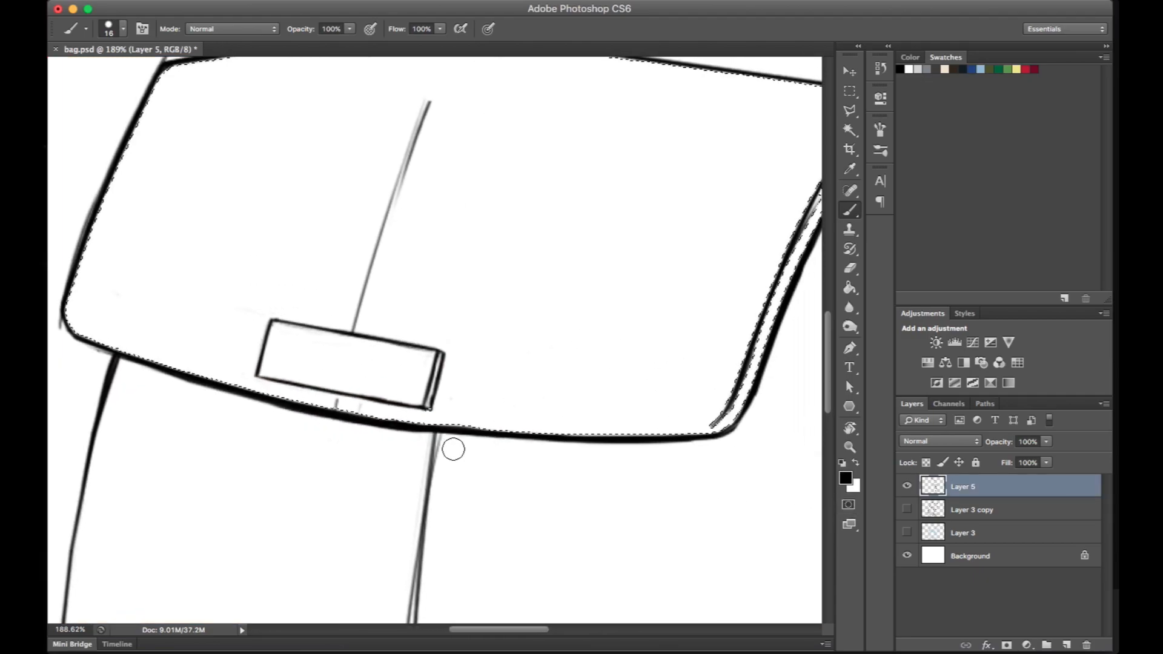
- Refine the flap's Quick Mask by painting in the inner line along its side edge, erase the buckle from it, and return to the selection
key(q)
key(x)
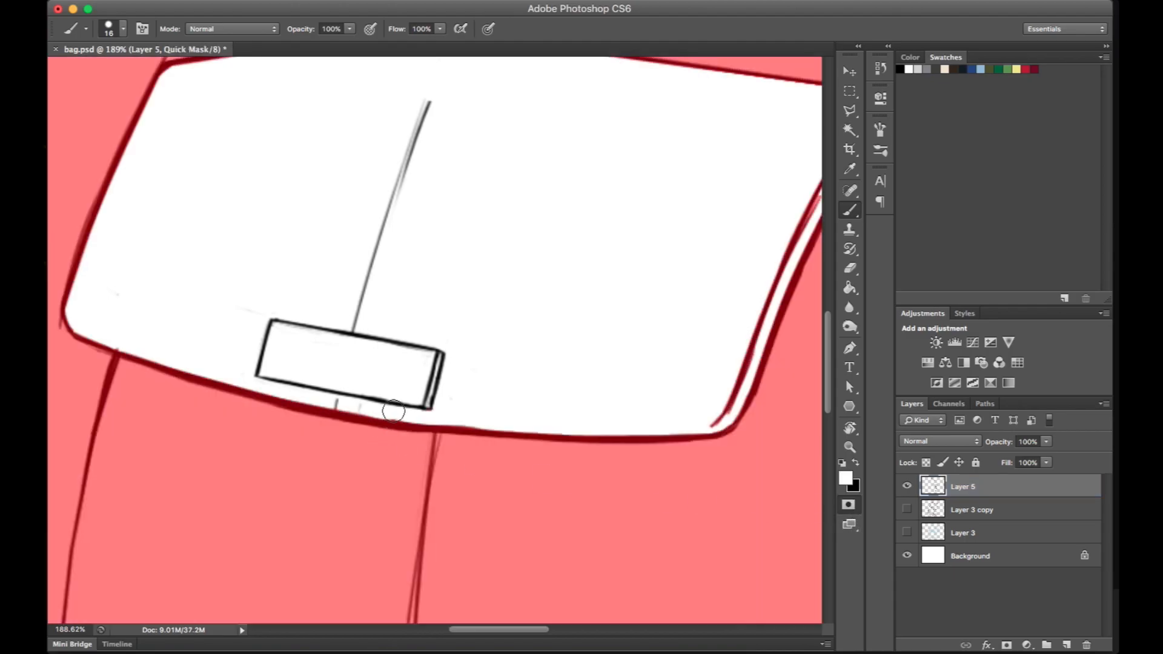
drag(626, 356, 454, 400)
drag(537, 461, 673, 199)
mouse_move(687, 207)
mouse_down()
mouse_move(608, 226)
mouse_move(699, 311)
mouse_up()
key(e)
mouse_move(458, 225)
mouse_down()
mouse_move(404, 367)
mouse_move(427, 373)
mouse_move(403, 224)
mouse_up()
key(b)
key(q)
key(x)
- Expand the flap selection by 2 pixels and check how it follows the outline
click(348, 0)
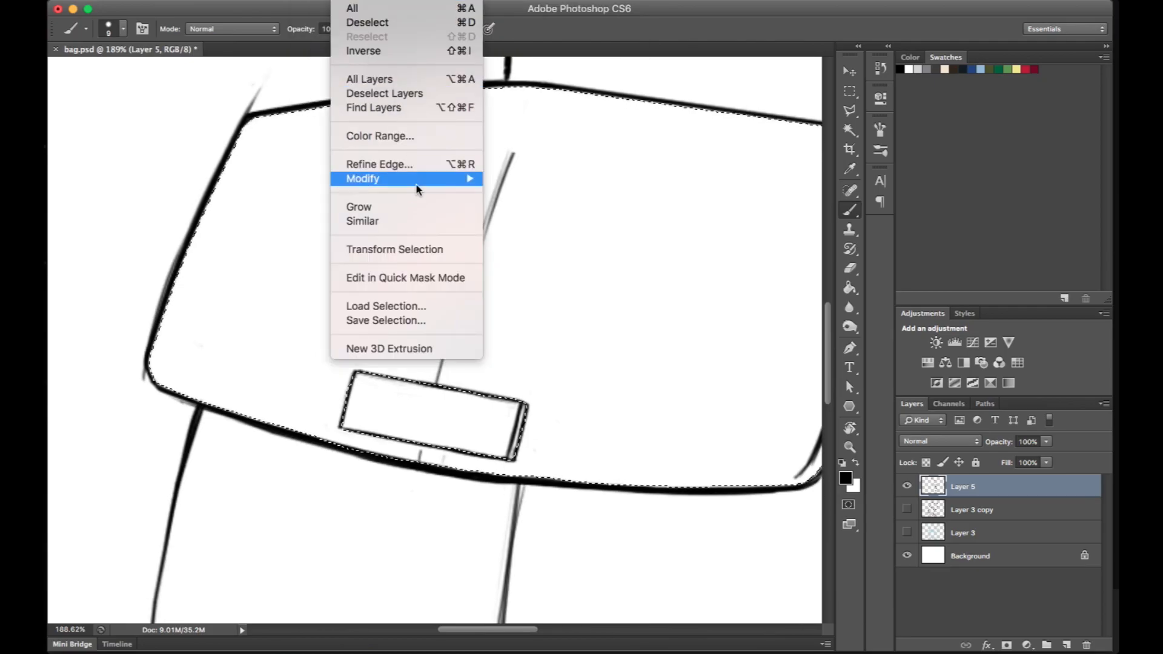
mouse_move(416, 184)
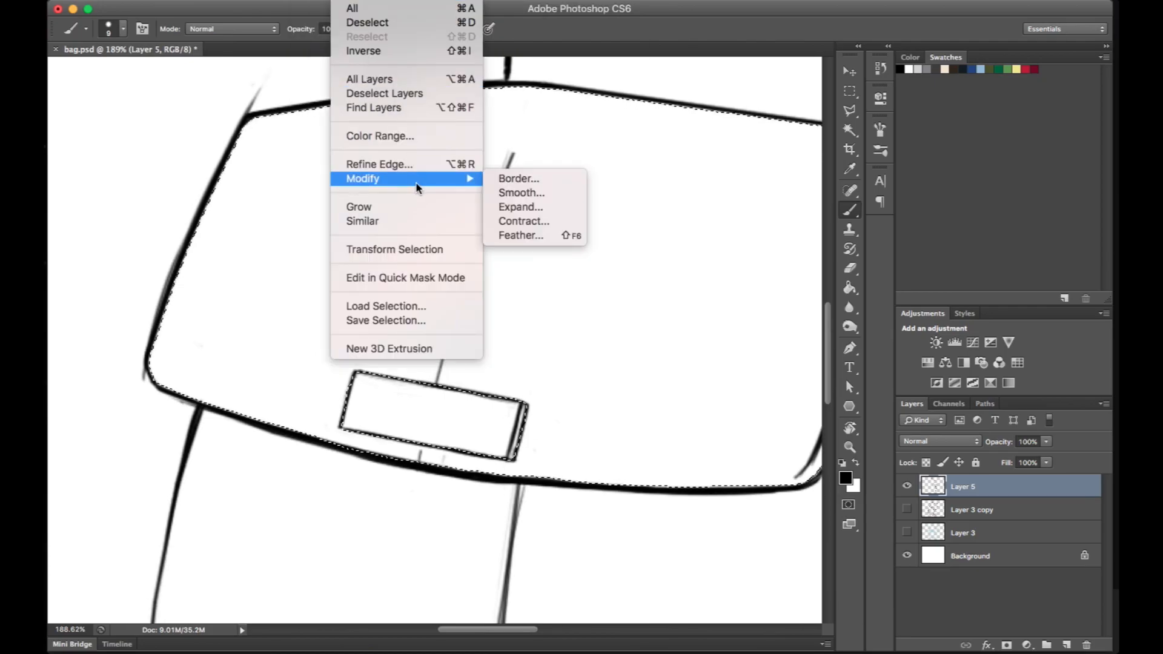
click(526, 209)
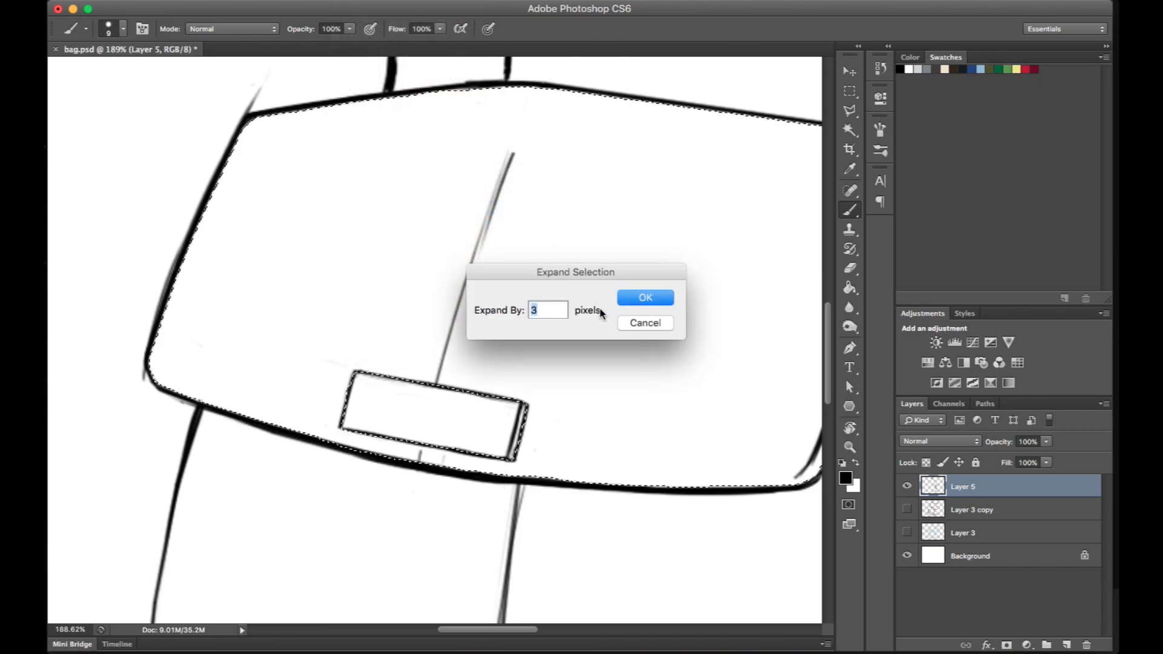
text(2)
click(648, 298)
key(ctrl+d)
scroll(692, 260, right, 5)
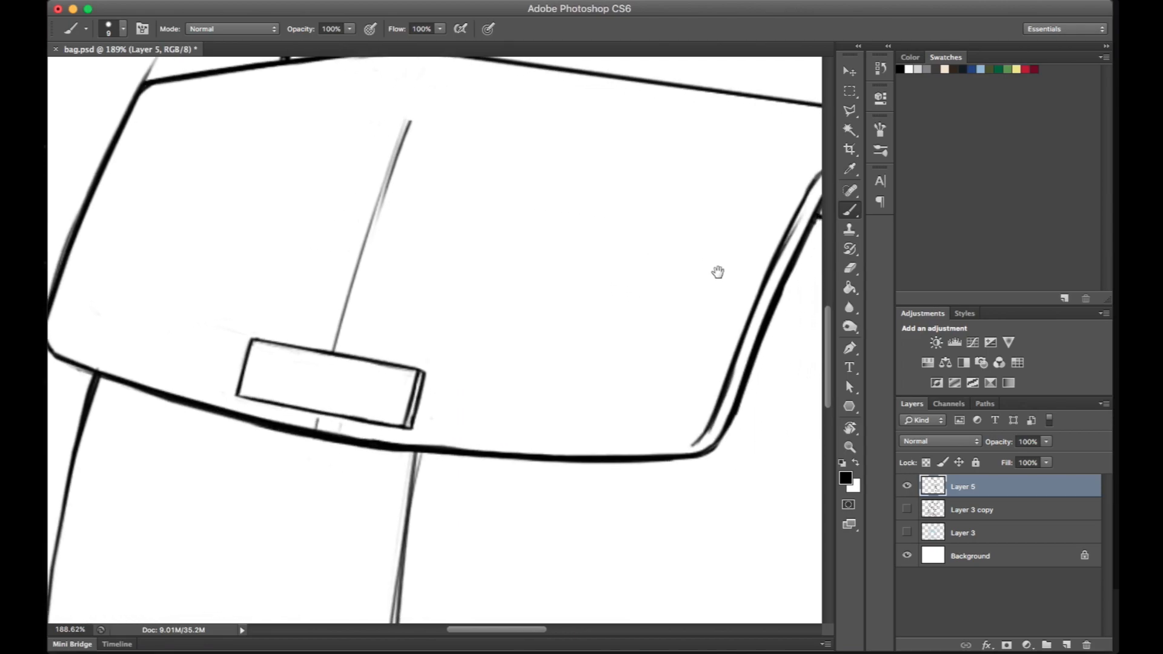
drag(718, 272, 708, 268)
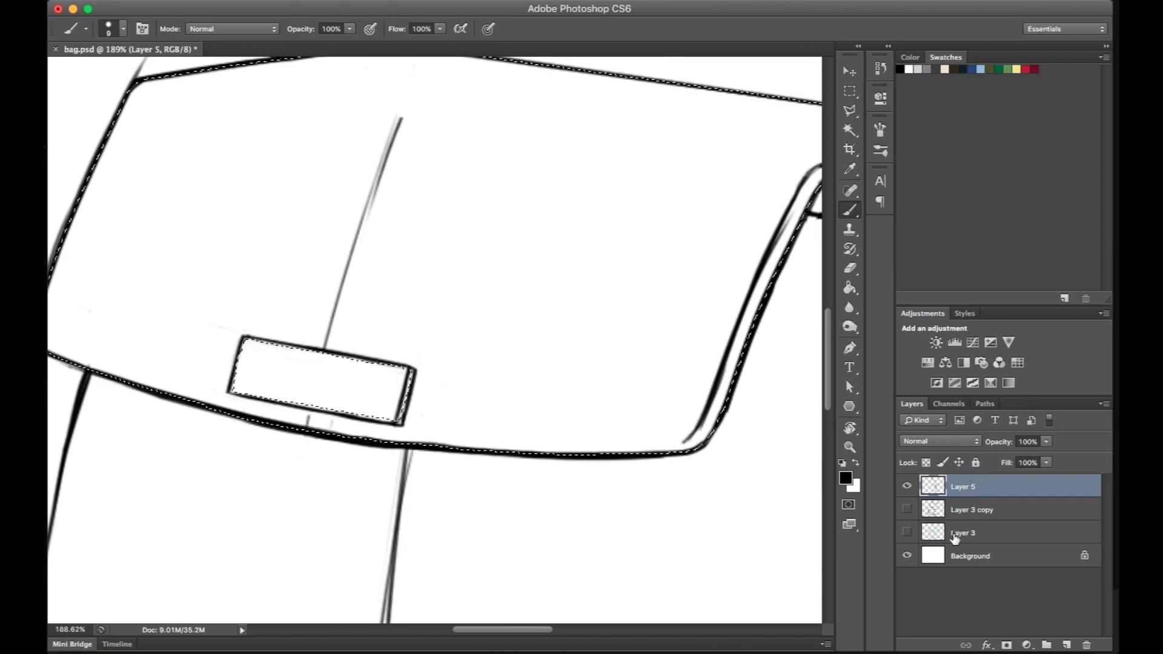
- Fill the selected flap with a grey-blue Solid Color layer and place that layer below Layer 5
click(1027, 646)
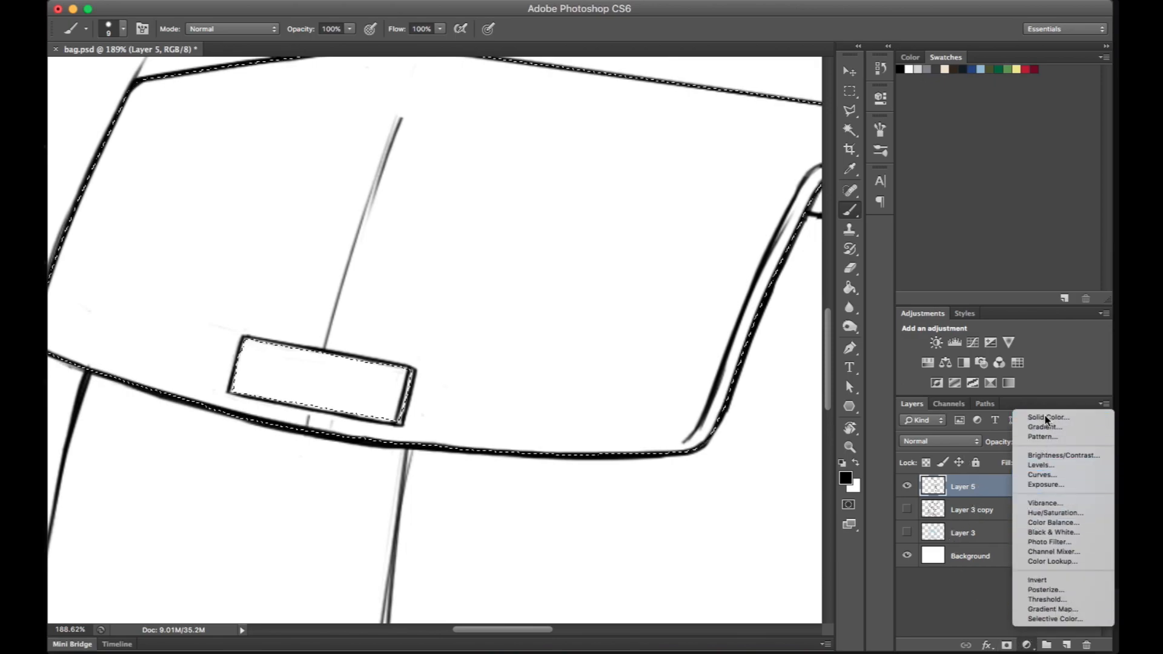
click(1046, 417)
click(755, 423)
mouse_move(755, 423)
mouse_down()
mouse_move(720, 358)
mouse_move(647, 398)
mouse_move(674, 389)
mouse_move(652, 363)
mouse_up()
click(828, 358)
click(947, 274)
drag(1002, 489, 1005, 527)
click(969, 486)
drag(576, 238, 636, 207)
- Touch up the Color Fill 1 layer mask along the buckle's upper edge with white and black brush strokes
click(933, 513)
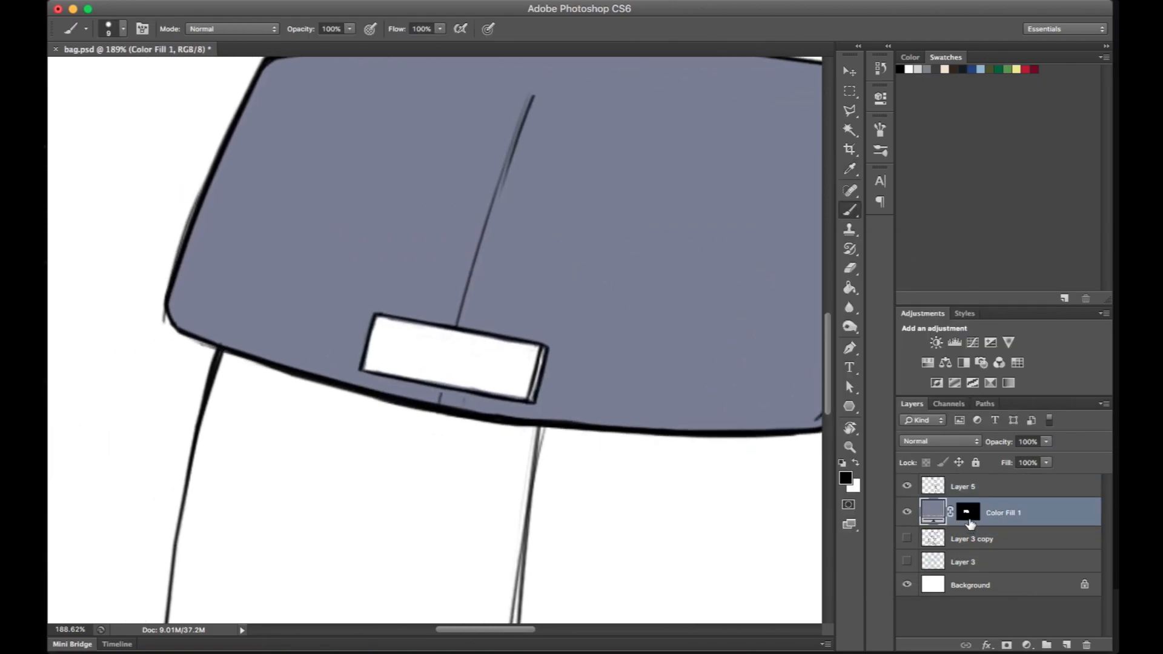
click(973, 515)
key(x)
key(r)
mouse_move(674, 407)
mouse_down()
mouse_move(688, 420)
mouse_move(616, 269)
mouse_move(462, 286)
mouse_move(540, 290)
mouse_up()
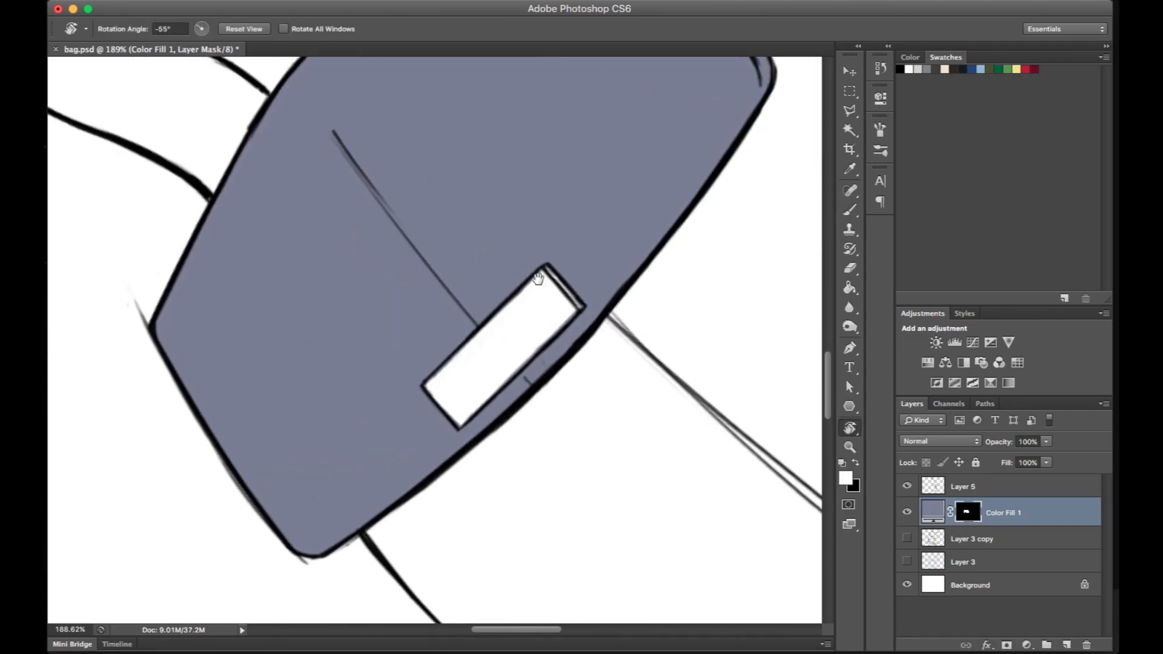
key(b)
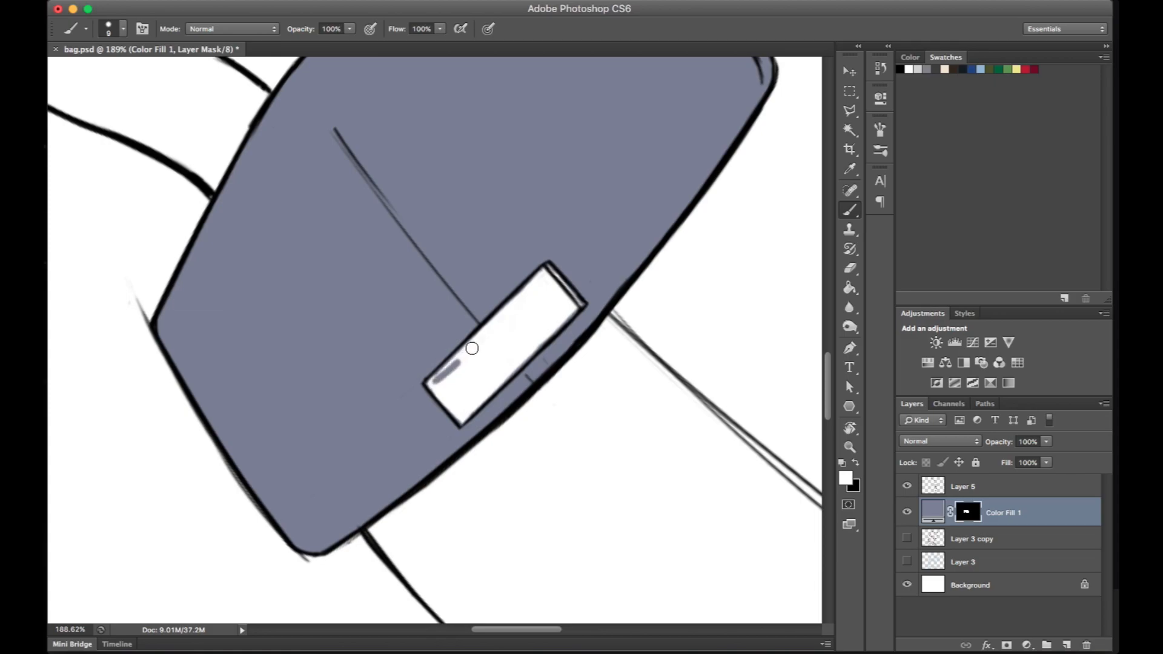
key(x)
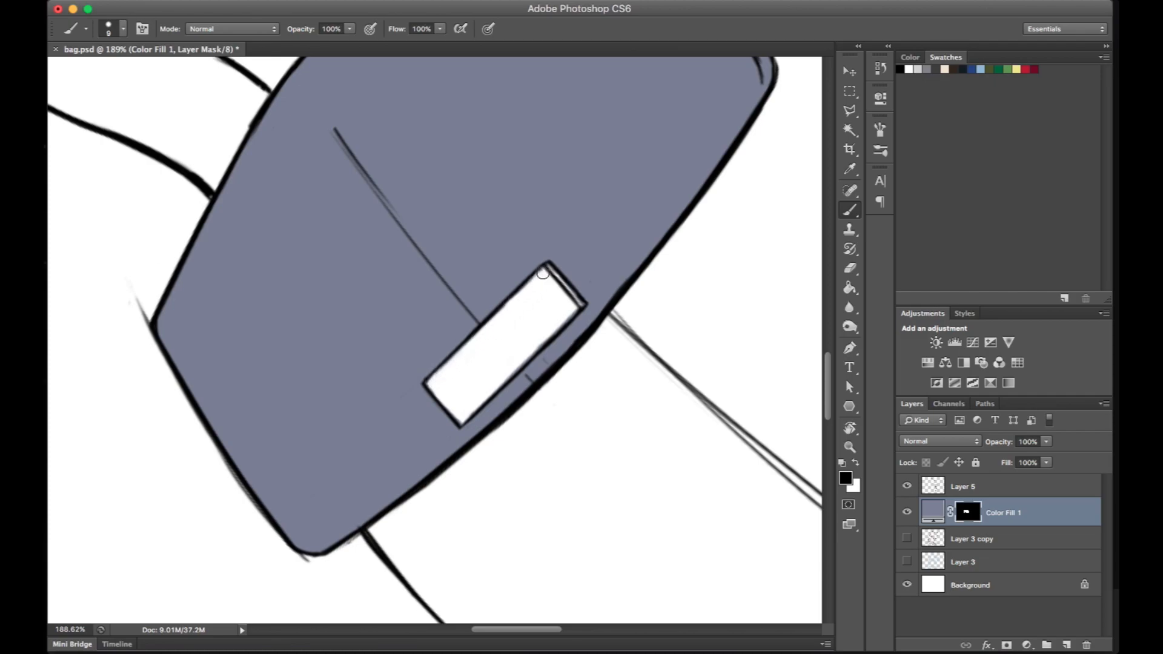
- Clean up the remaining buckle edges on the Color Fill 1 mask with the Eraser, working in a rotated view
key(r)
mouse_move(556, 280)
mouse_down()
mouse_move(693, 285)
mouse_move(636, 229)
mouse_move(411, 412)
mouse_move(416, 391)
mouse_move(505, 312)
mouse_up()
key(e)
key(x)
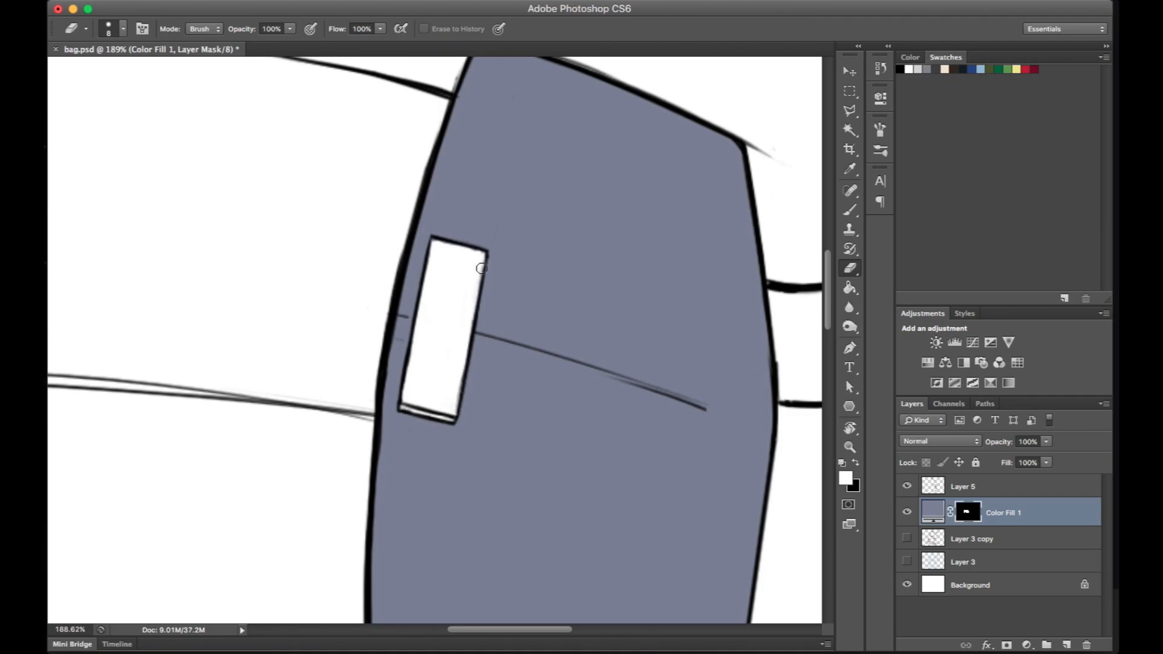
key(Escape)
- Select the bag's front panels, side panel and centre seam on Layer 5 with the Magic Wand
drag(620, 287, 562, 264)
scroll(590, 220, down, 5)
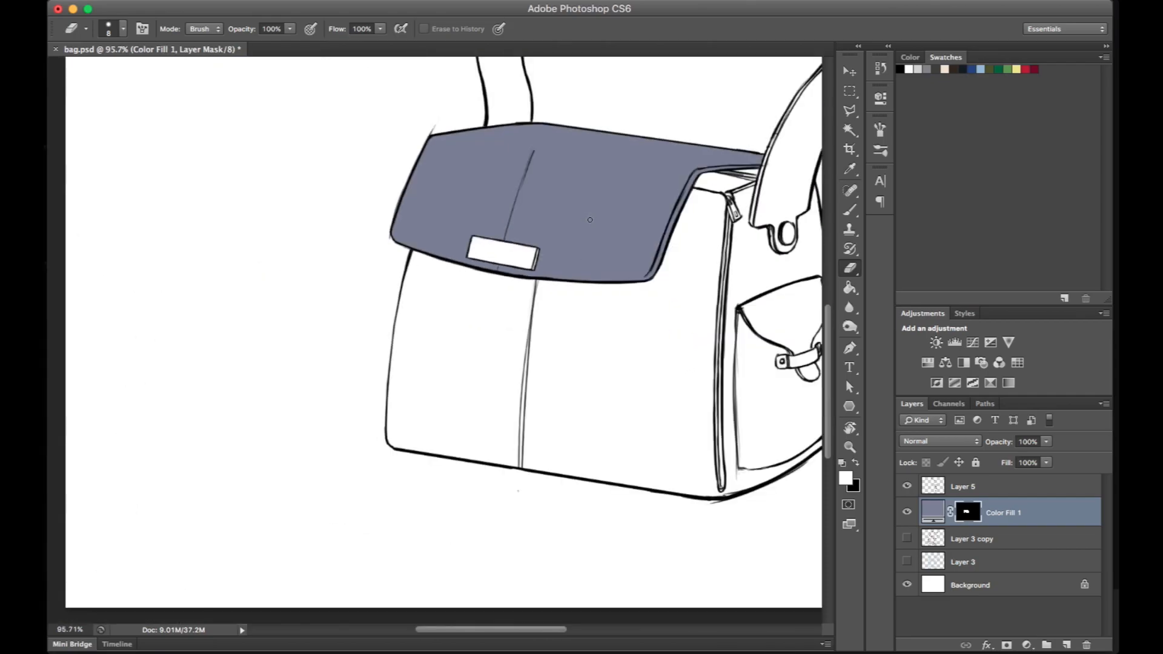
scroll(590, 220, down, 2)
scroll(590, 220, up, 1)
mouse_move(674, 316)
mouse_down()
mouse_move(617, 368)
mouse_move(502, 297)
mouse_up()
click(975, 488)
key(w)
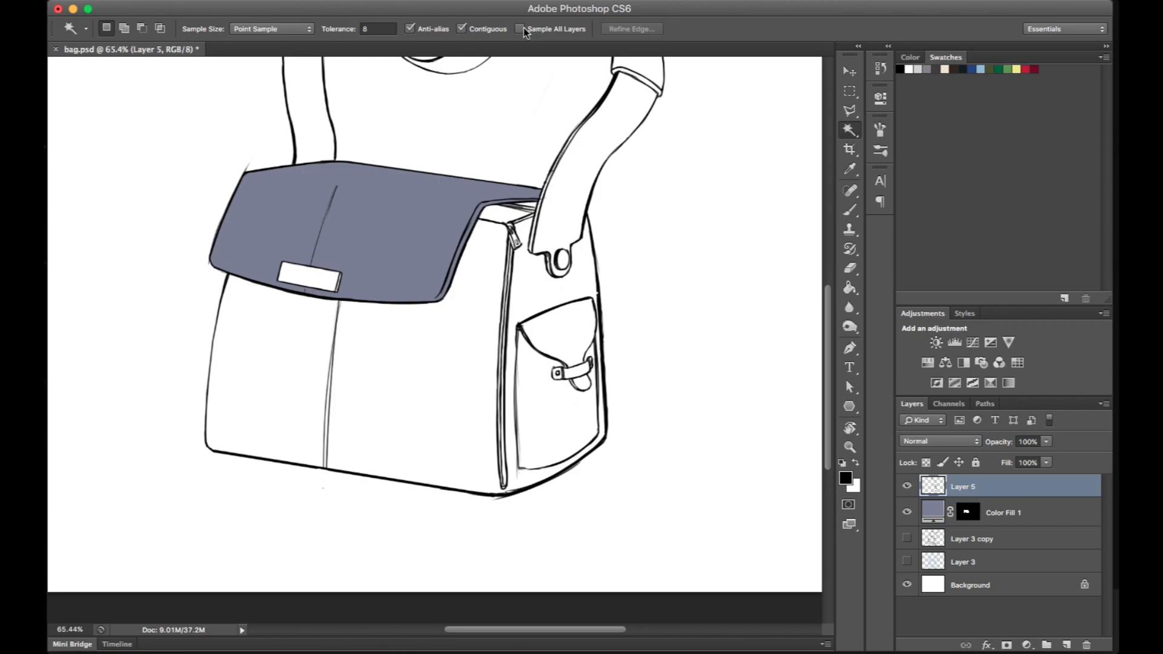
click(476, 347)
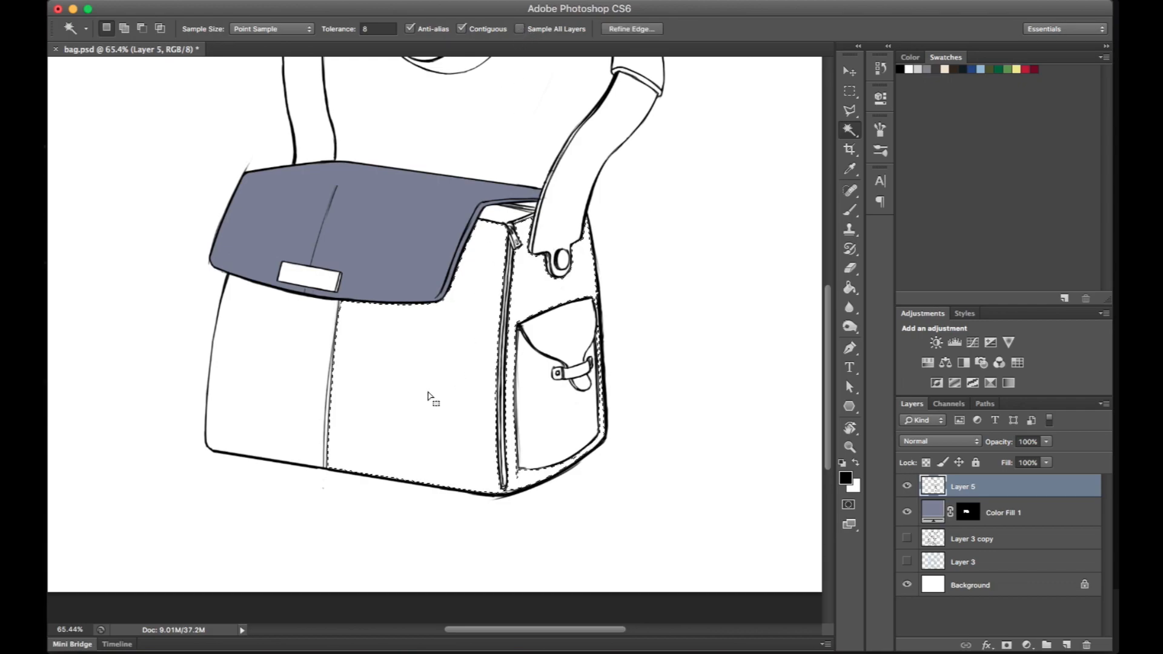
shift+click(319, 371)
shift+click(328, 415)
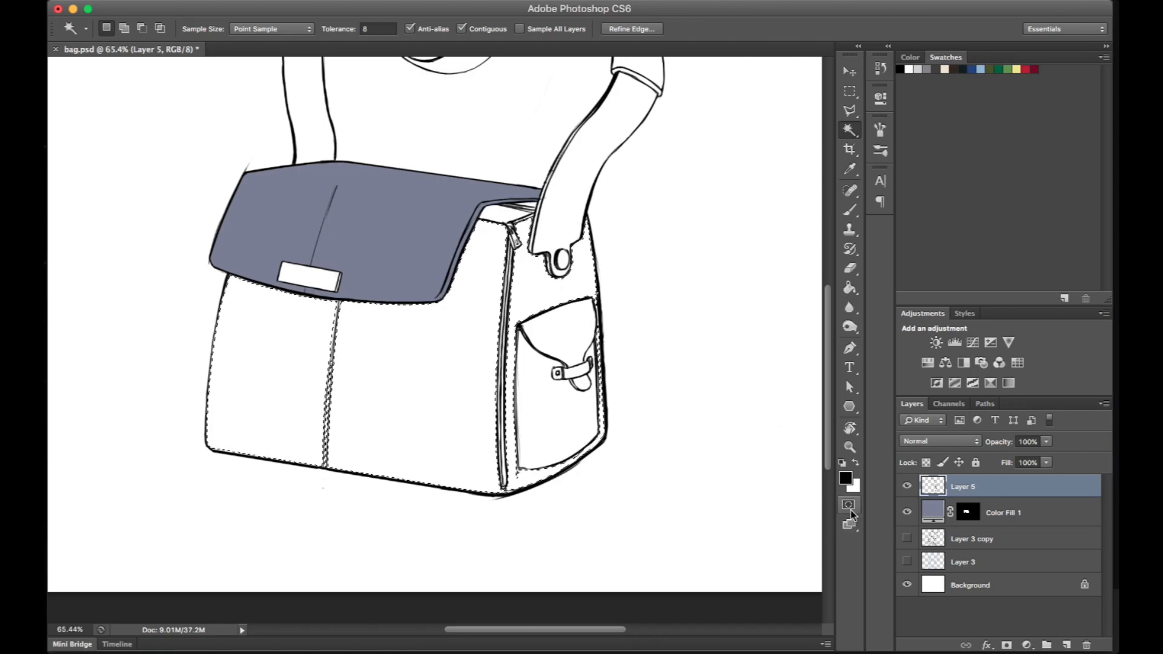
- Refine the bag body's selection in Quick Mask by painting in the missed seam and edge areas, and convert it back to a selection
click(849, 505)
scroll(527, 351, up, 3)
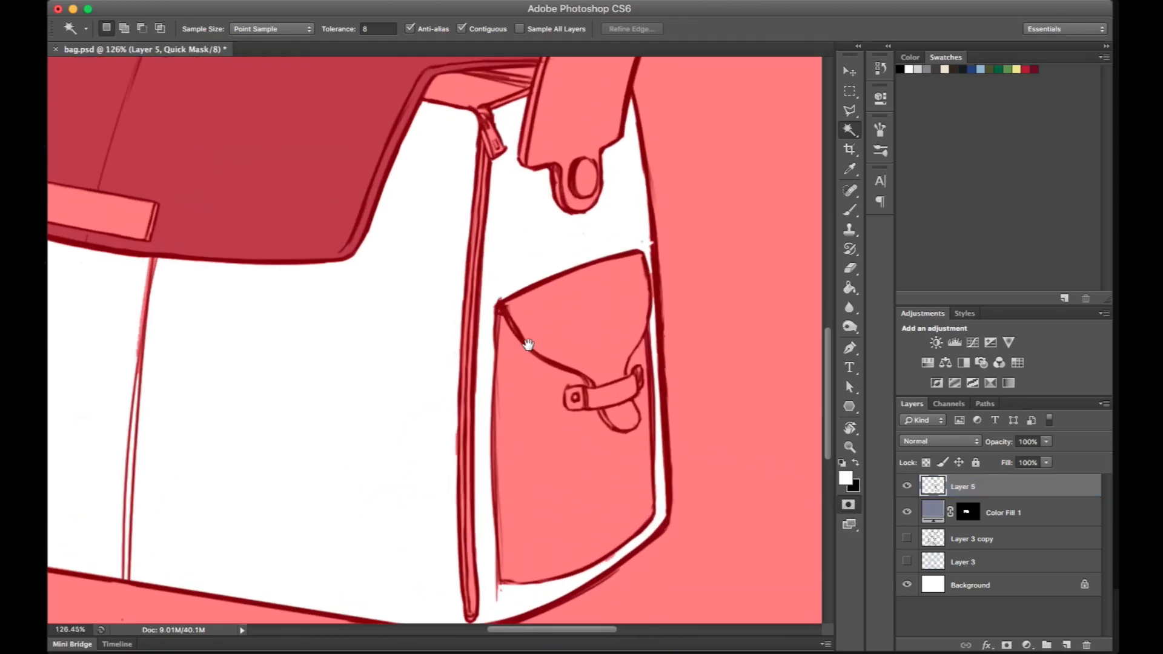
drag(522, 350, 596, 287)
key(b)
drag(347, 321, 446, 184)
key(r)
drag(555, 257, 612, 291)
key(b)
drag(358, 301, 376, 321)
key(q)
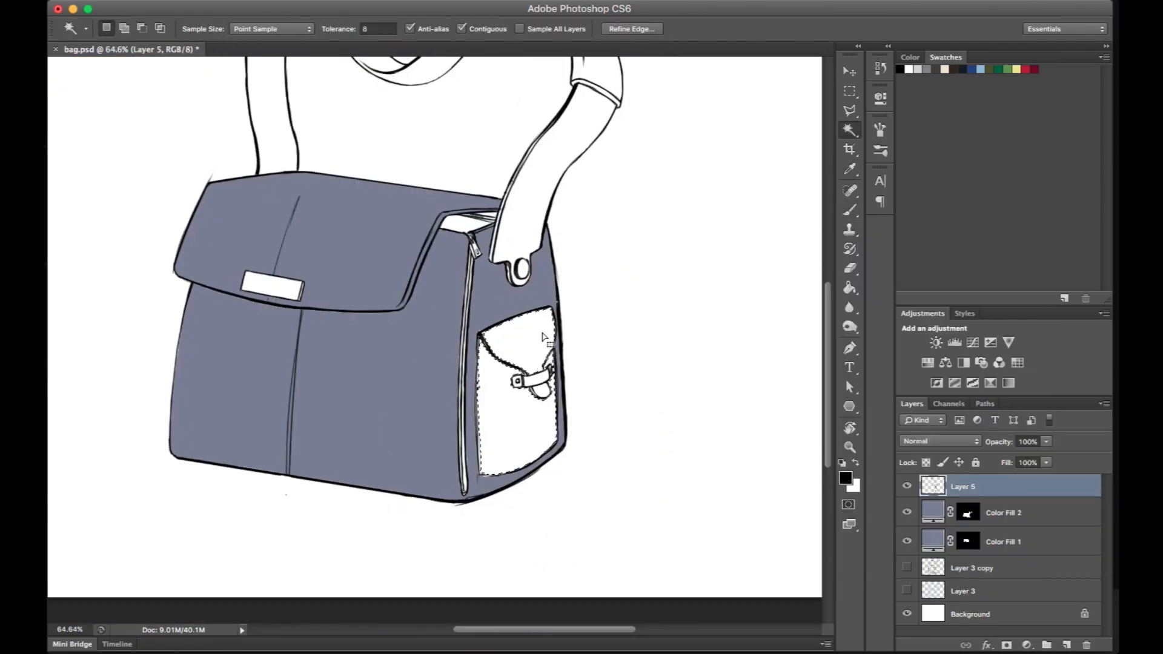
- Show the side pocket's selection in Quick Mask and ready the brush for refining it
scroll(532, 339, up, 3)
drag(667, 242, 735, 221)
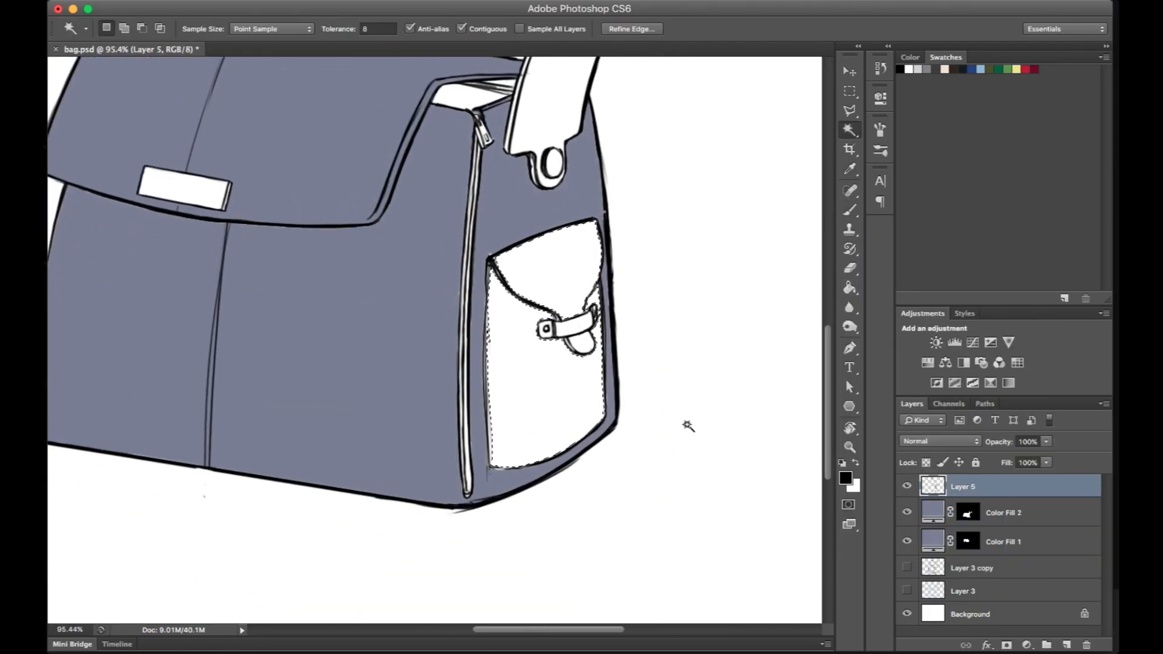
key(q)
key(b)
key(x)
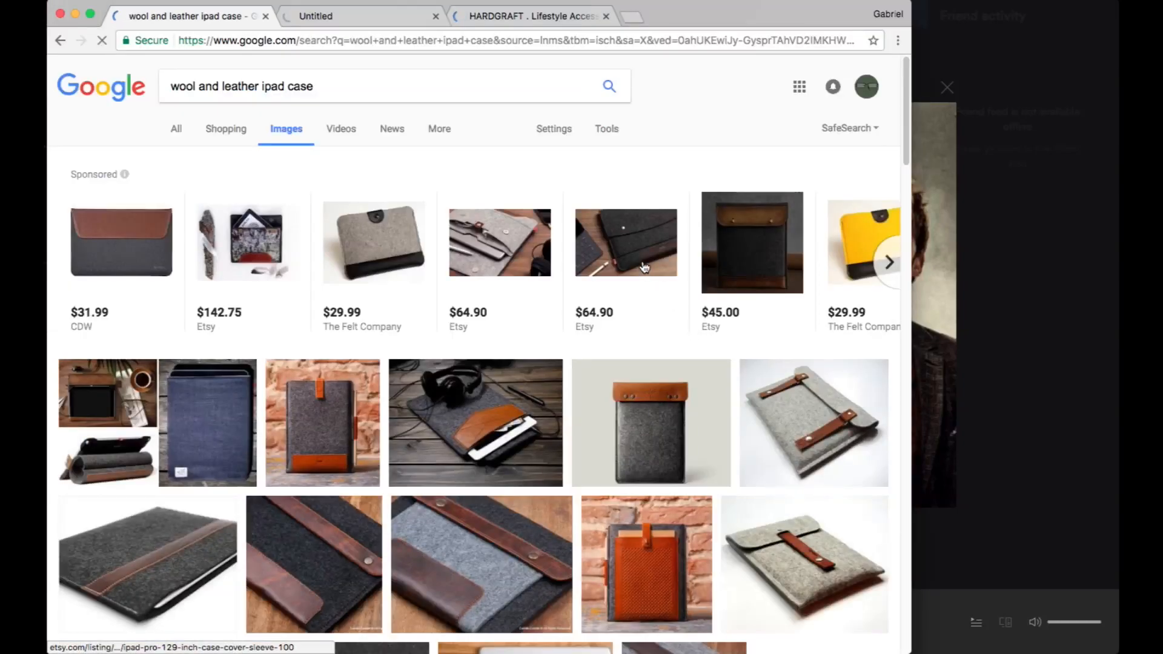
- Switch to Chrome and examine the image results for wool and leather iPad cases as colour and material references
scroll(525, 232, down, 5)
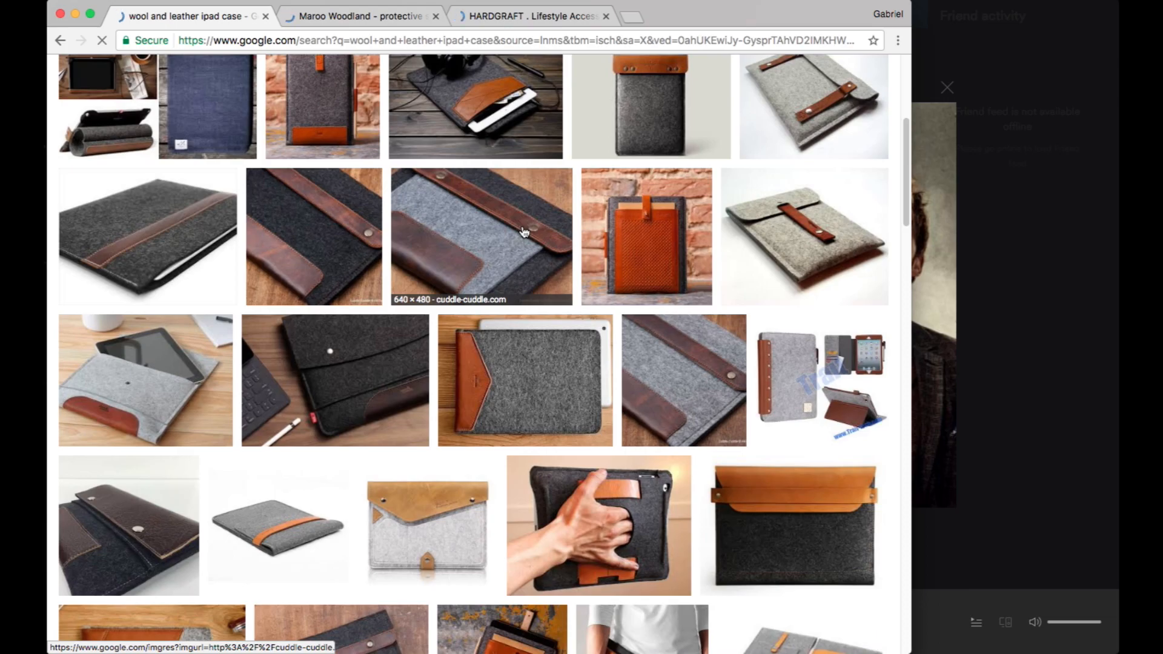
scroll(524, 232, up, 3)
scroll(508, 303, down, 2)
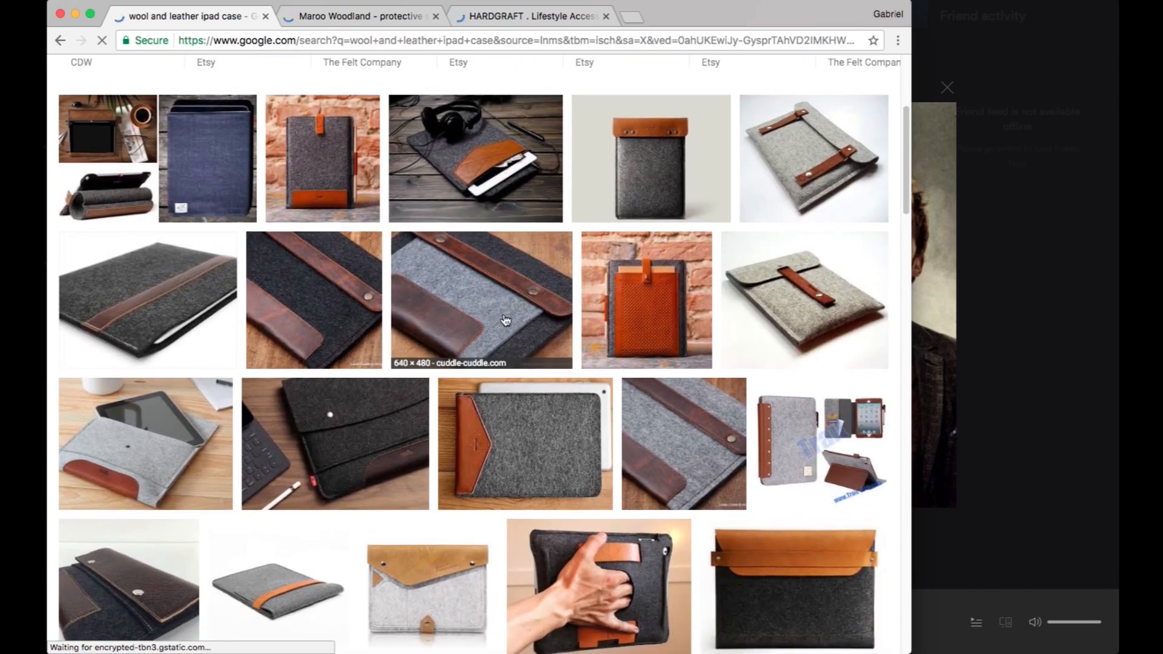
click(506, 320)
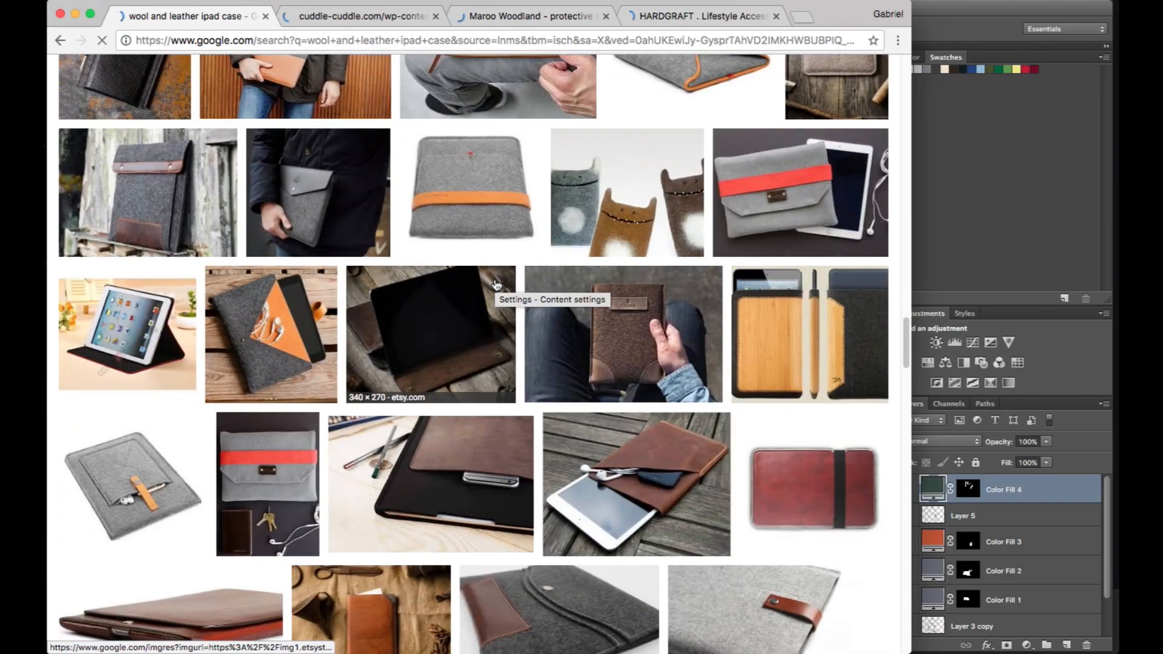
scroll(496, 285, down, 12)
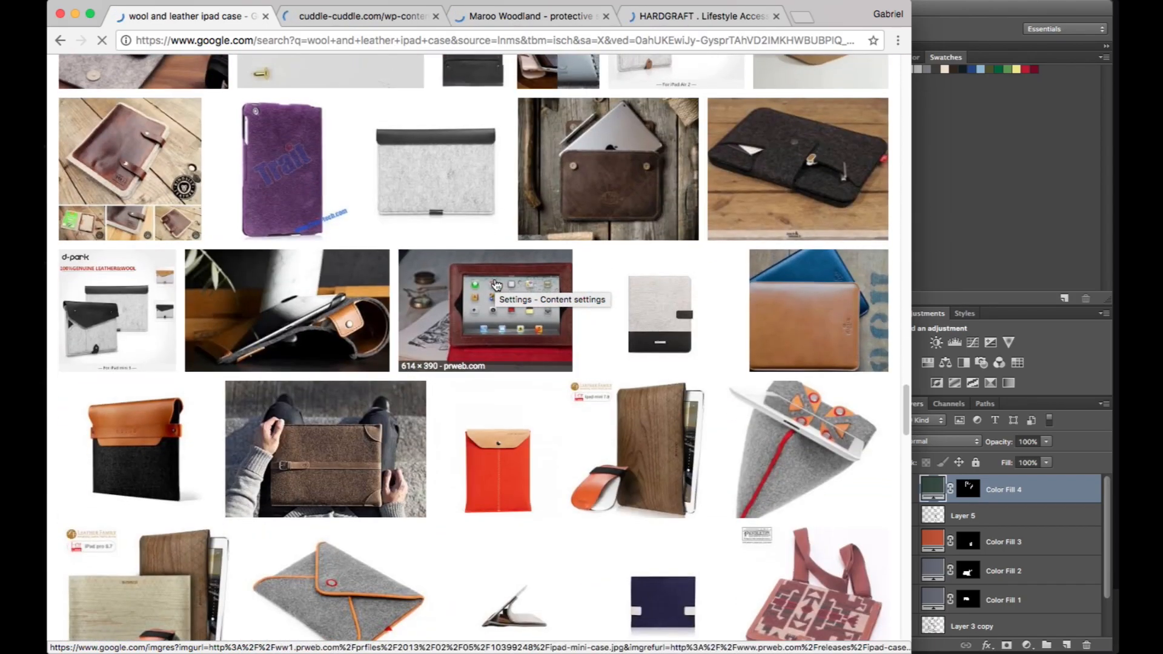
scroll(497, 285, down, 2)
scroll(497, 284, down, 4)
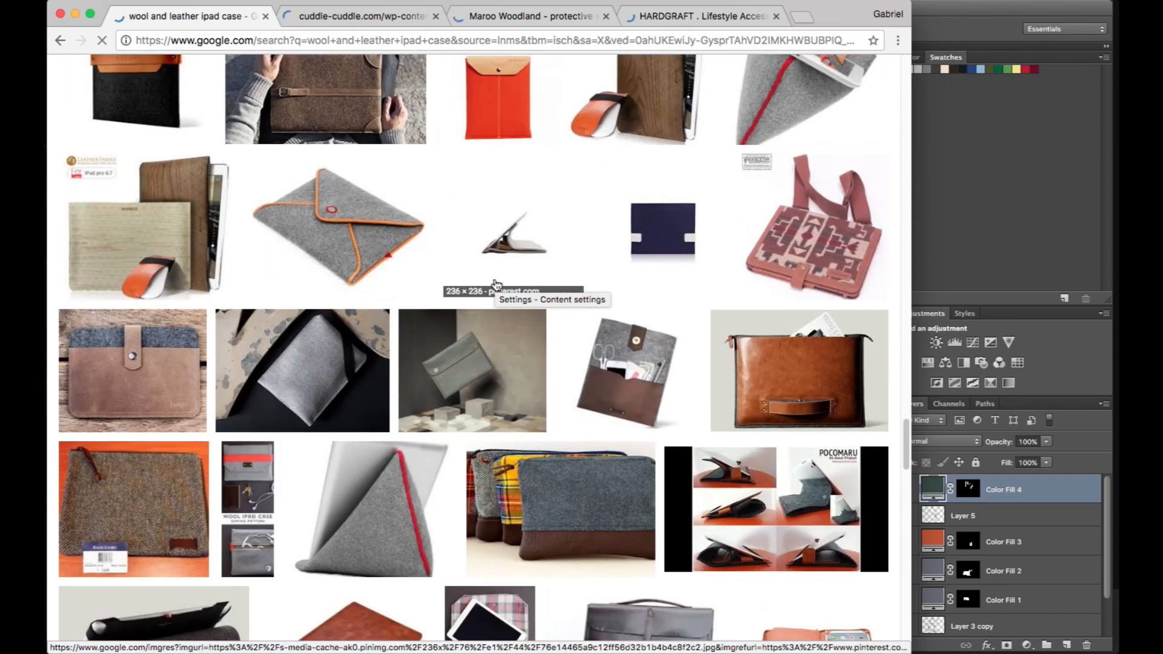
scroll(497, 285, down, 7)
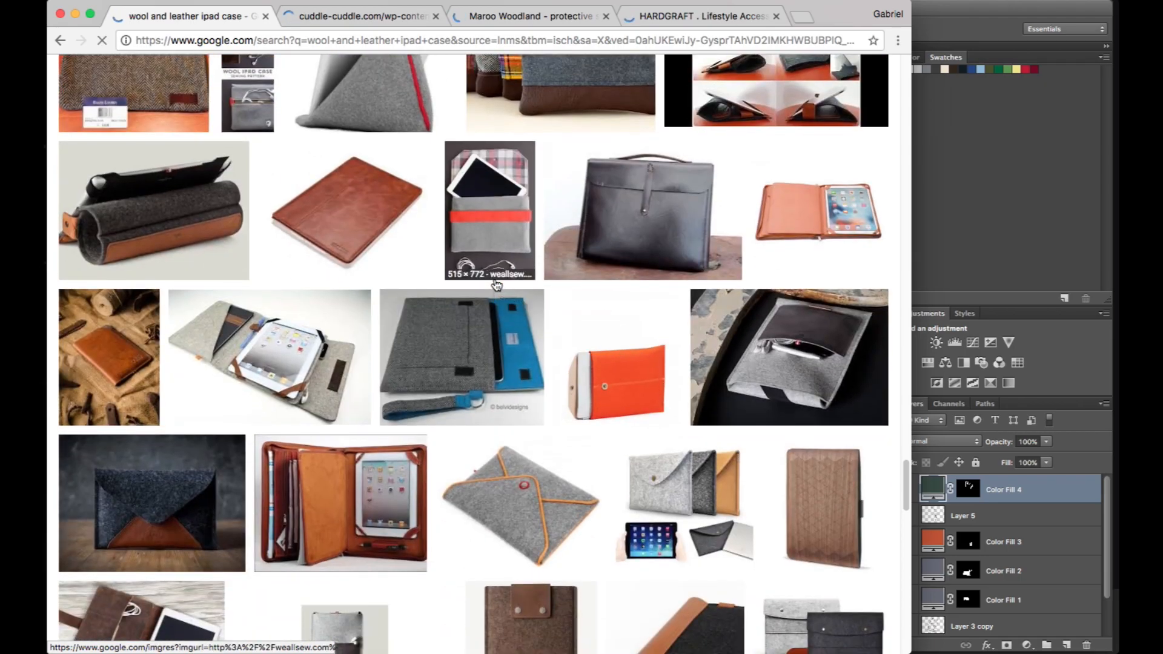
click(496, 284)
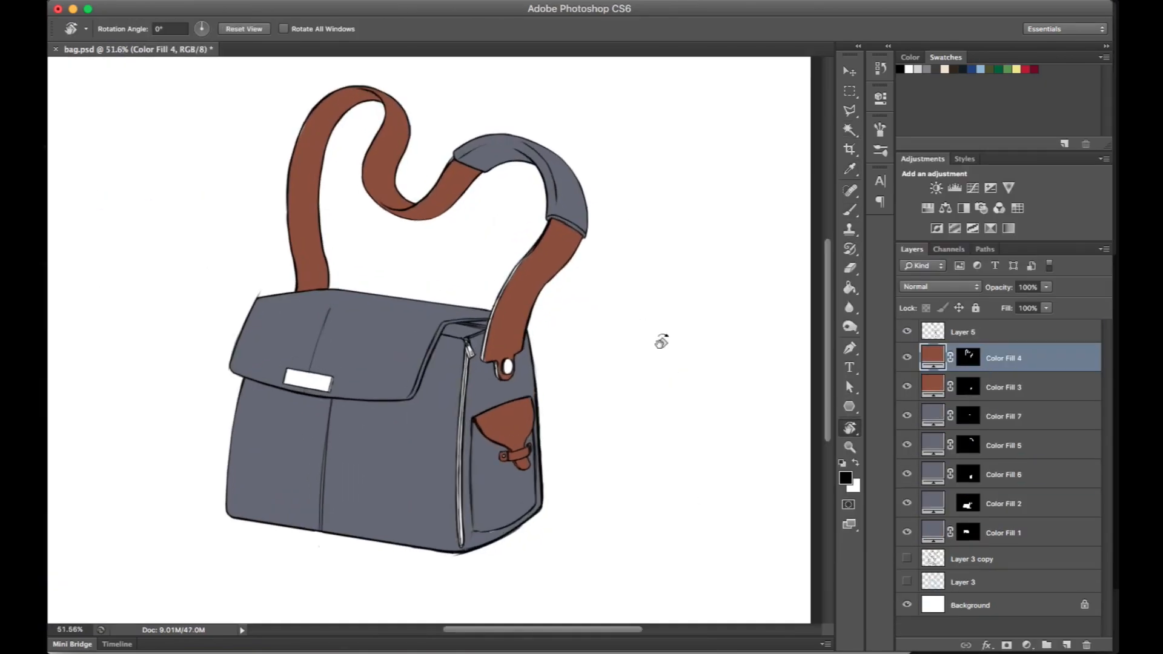
- Select the inside of the rivet at the strap's lower end on Layer 5 with the Magic Wand
scroll(660, 342, up, 5)
scroll(645, 481, down, 3)
scroll(666, 448, left, 2)
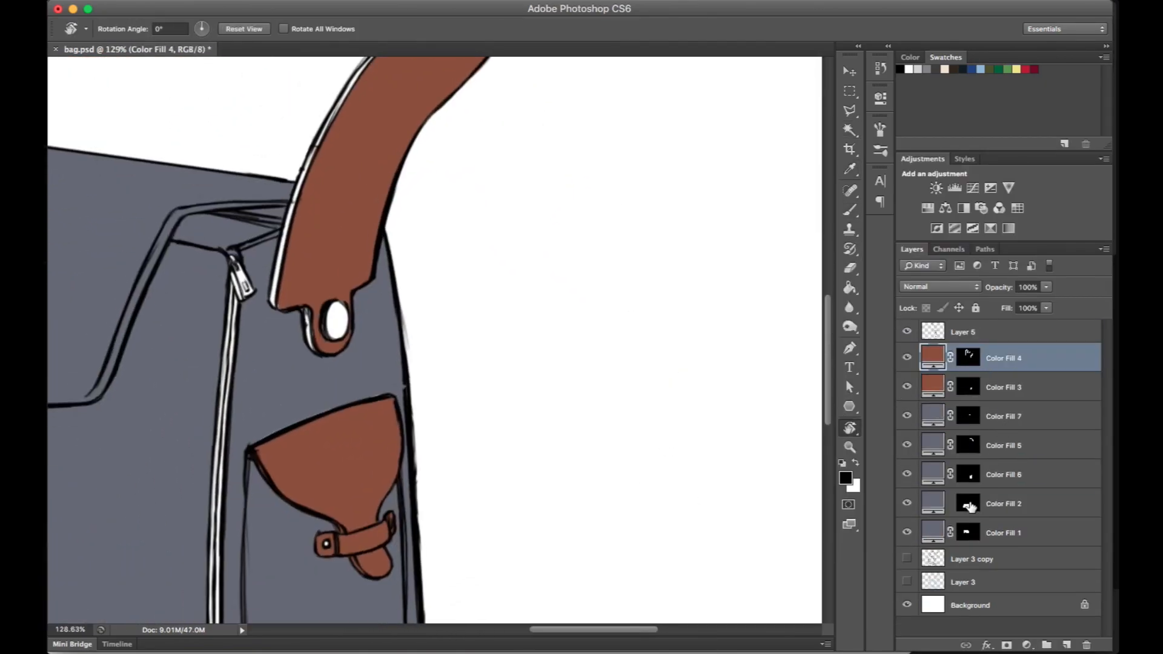
key(w)
click(924, 339)
click(336, 320)
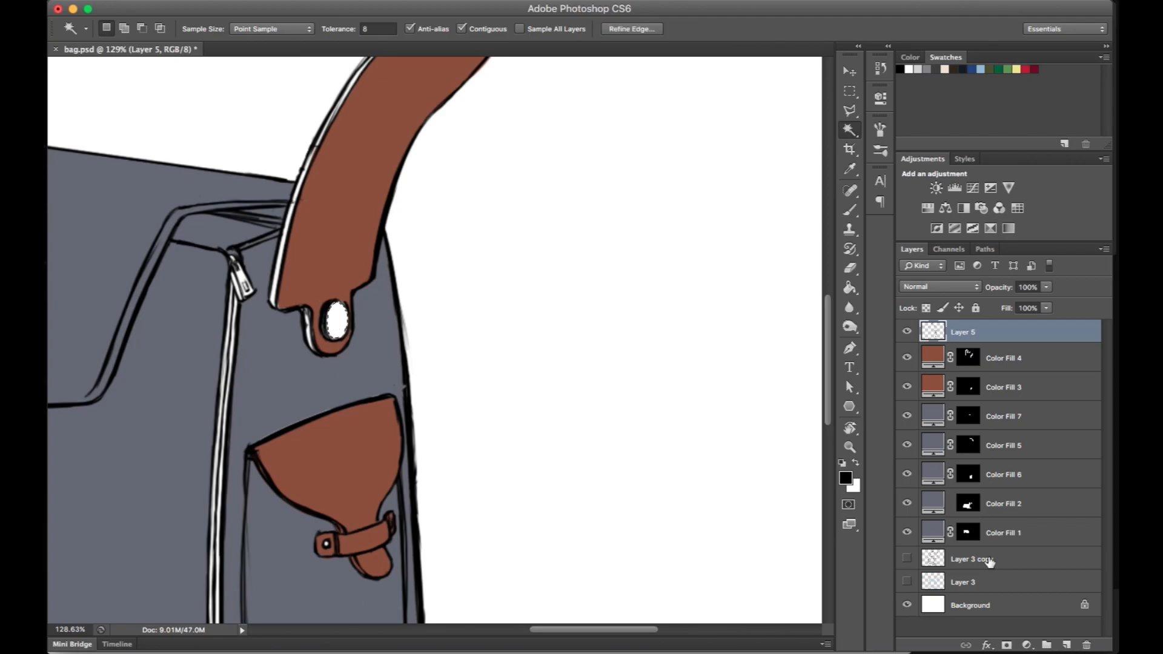
- Add a light tan Solid Color fill layer masked to the inside of the rivet at the strap's lower end
click(1026, 645)
click(1057, 418)
mouse_move(634, 442)
mouse_down()
mouse_move(662, 374)
mouse_move(642, 336)
mouse_up()
click(825, 462)
drag(827, 457, 825, 456)
mouse_move(695, 298)
mouse_down()
mouse_move(737, 300)
mouse_move(719, 329)
mouse_move(688, 327)
mouse_move(701, 314)
mouse_up()
click(965, 276)
- Extend Color Fill 8's mask towards the rivet's outline and move the fill layer beneath the Layer 5 line art
key(w)
scroll(519, 322, up, 3)
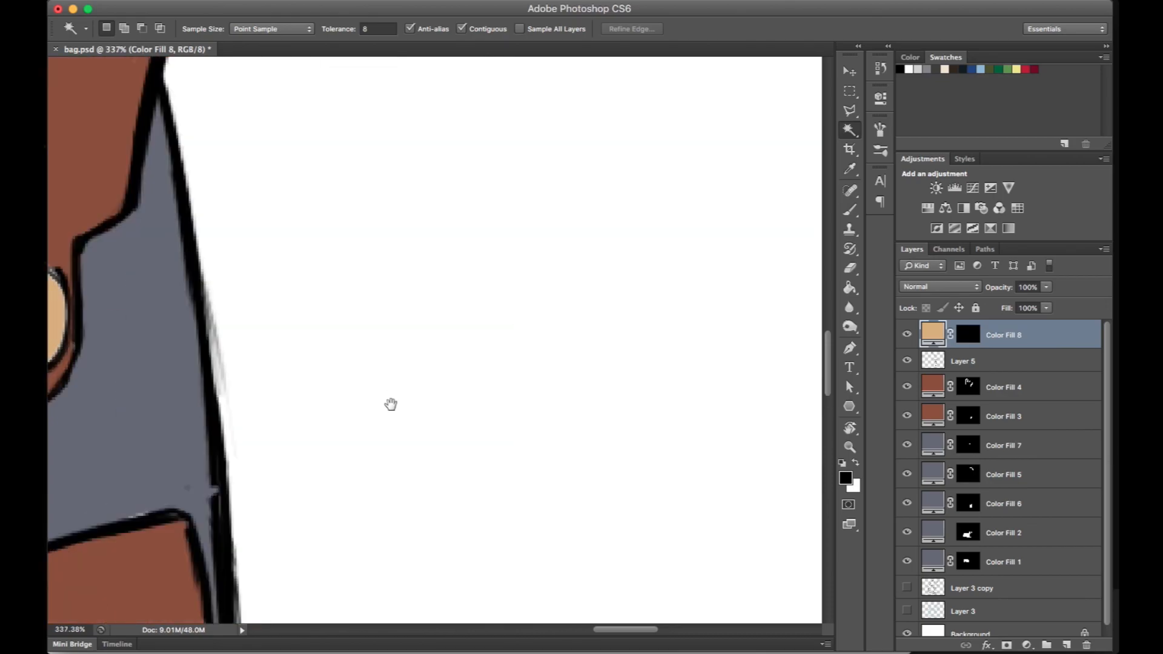
drag(394, 388, 705, 395)
click(967, 334)
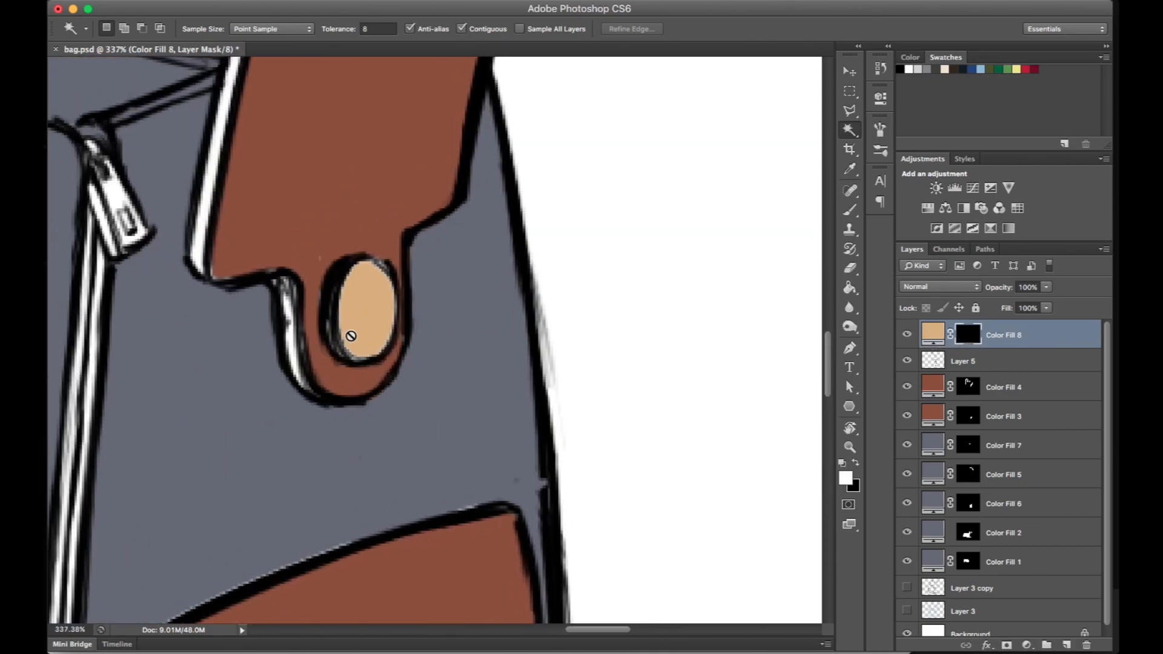
key(e)
drag(350, 302, 348, 343)
key(x)
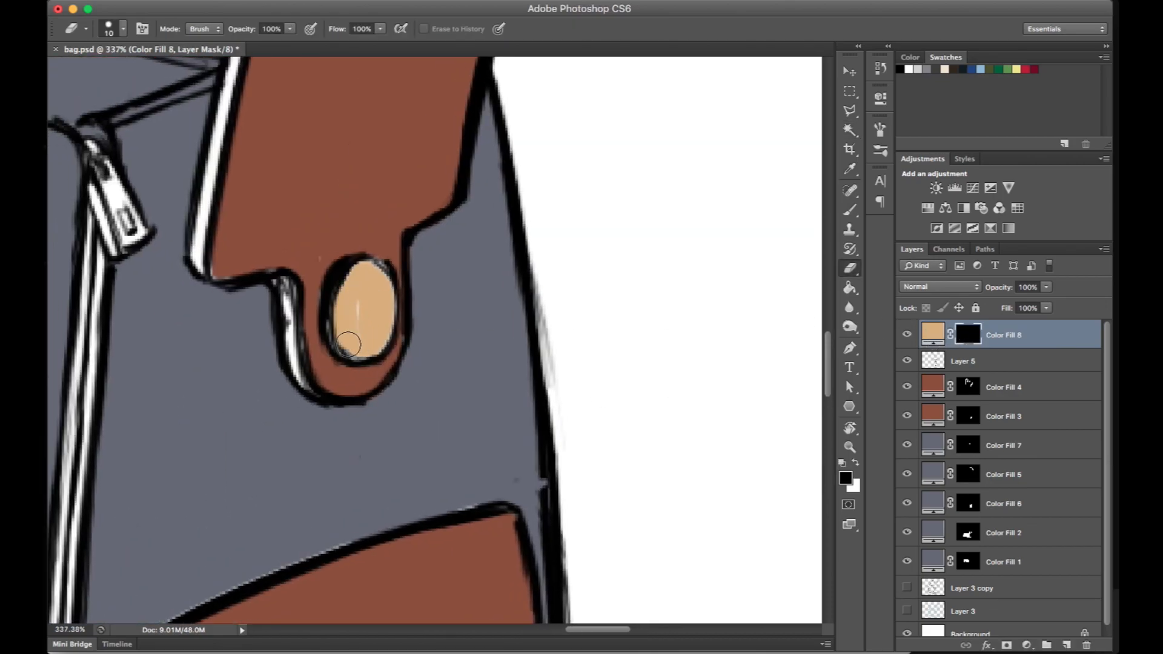
drag(1023, 337, 1024, 370)
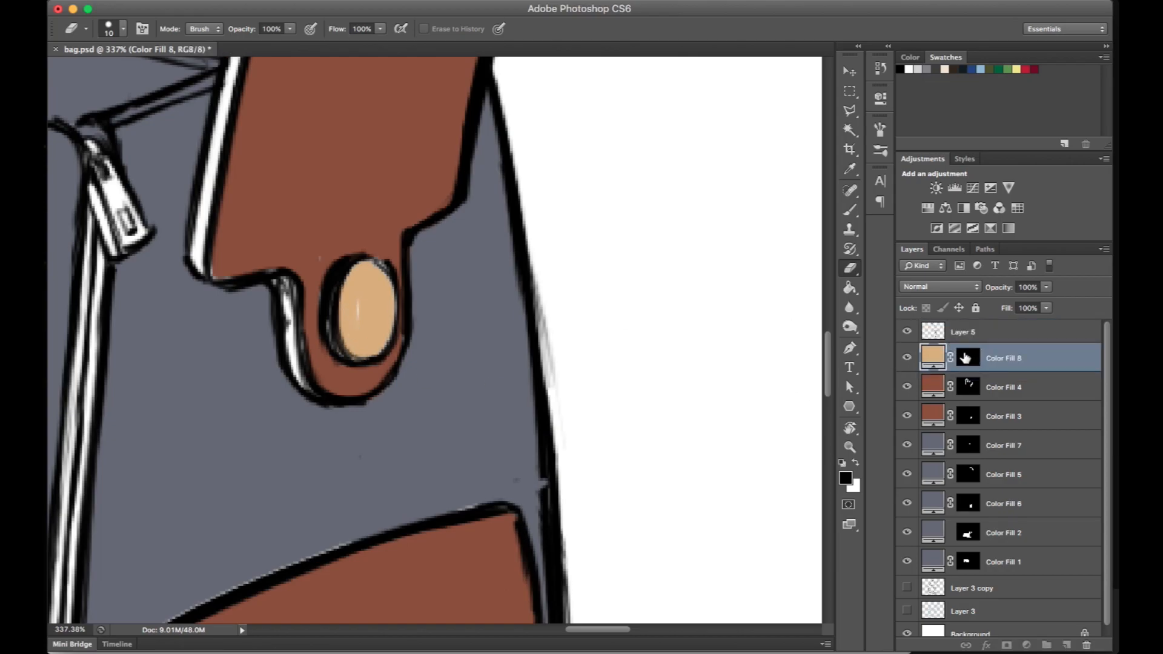
- Paint on Color Fill 8's mask to colour the rest of the rivet, the zipper with its pull, and the flap's front plate tan
click(971, 361)
mouse_move(366, 265)
mouse_down()
mouse_move(394, 293)
mouse_move(389, 259)
mouse_move(393, 343)
mouse_up()
key(r)
drag(424, 485, 527, 236)
drag(545, 593, 396, 376)
key(b)
drag(447, 339, 428, 431)
drag(466, 384, 612, 209)
key(r)
mouse_move(528, 291)
mouse_down()
mouse_move(330, 345)
mouse_move(373, 422)
mouse_up()
key(b)
mouse_move(576, 353)
mouse_down()
mouse_move(436, 330)
mouse_move(430, 520)
mouse_up()
mouse_move(459, 437)
mouse_down()
mouse_move(450, 301)
mouse_move(487, 433)
mouse_up()
key(r)
drag(466, 424, 418, 339)
key(b)
drag(511, 246, 455, 264)
- Identify the bag body's fill by toggling layer visibility and rename Color Fill 2 as Main Body
click(906, 503)
click(906, 503)
click(907, 533)
click(907, 533)
double_click(1002, 532)
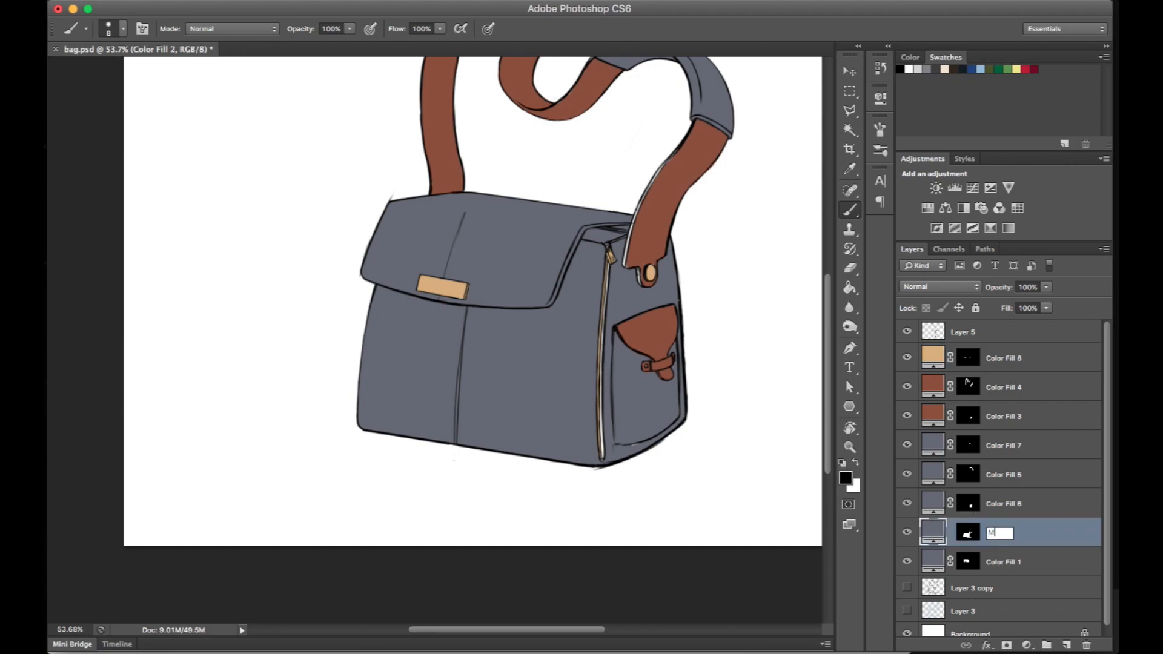
text(Main Body)
key(Return)
- Check which part Color Fill 1 colours and rename it as Flap
click(907, 562)
click(906, 562)
double_click(1003, 561)
text(Flap)
key(Return)
- Rename the Color Fill 6 layer as Side Pocket
click(906, 503)
click(907, 503)
double_click(1000, 507)
text(Di)
text(de Pocket)
key(Return)
- Check which part Color Fill 5 colours and rename it as Strap Padding
click(906, 474)
click(906, 474)
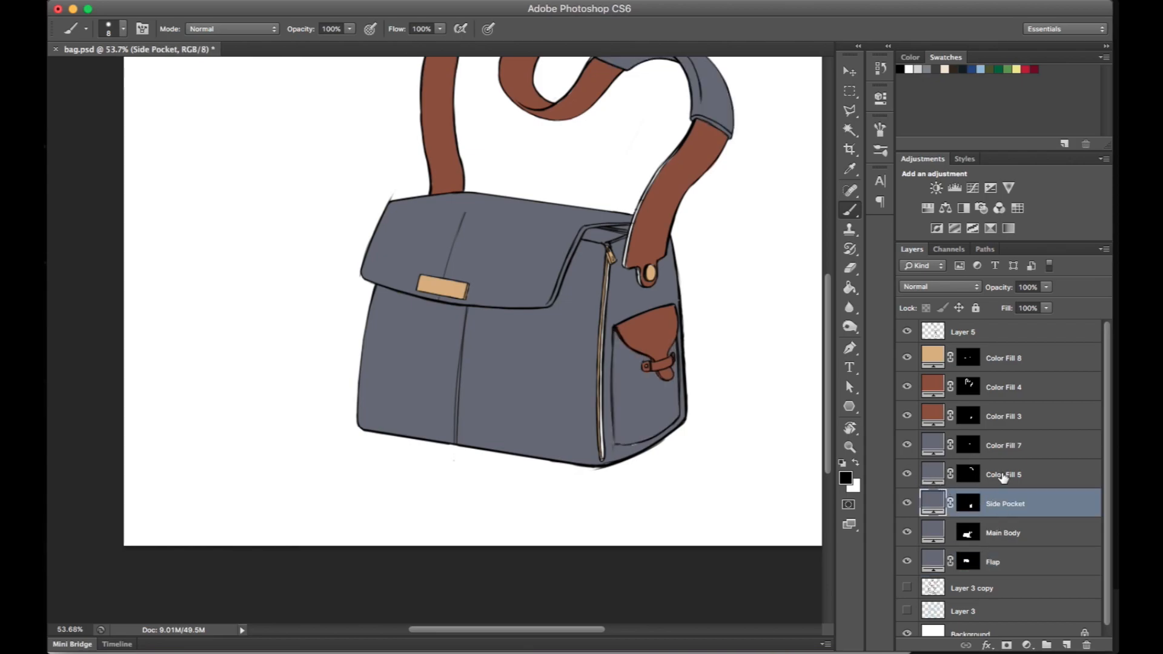
double_click(1003, 474)
text(Sirap Padding)
key(Return)
- Check which part Color Fill 7 colours and rename it as Interior
click(906, 445)
click(906, 445)
double_click(1001, 447)
text(Interior)
key(Return)
- Check which part Color Fill 3 colours and rename it as Side Flap
click(907, 416)
click(907, 416)
double_click(1002, 416)
text(DS)
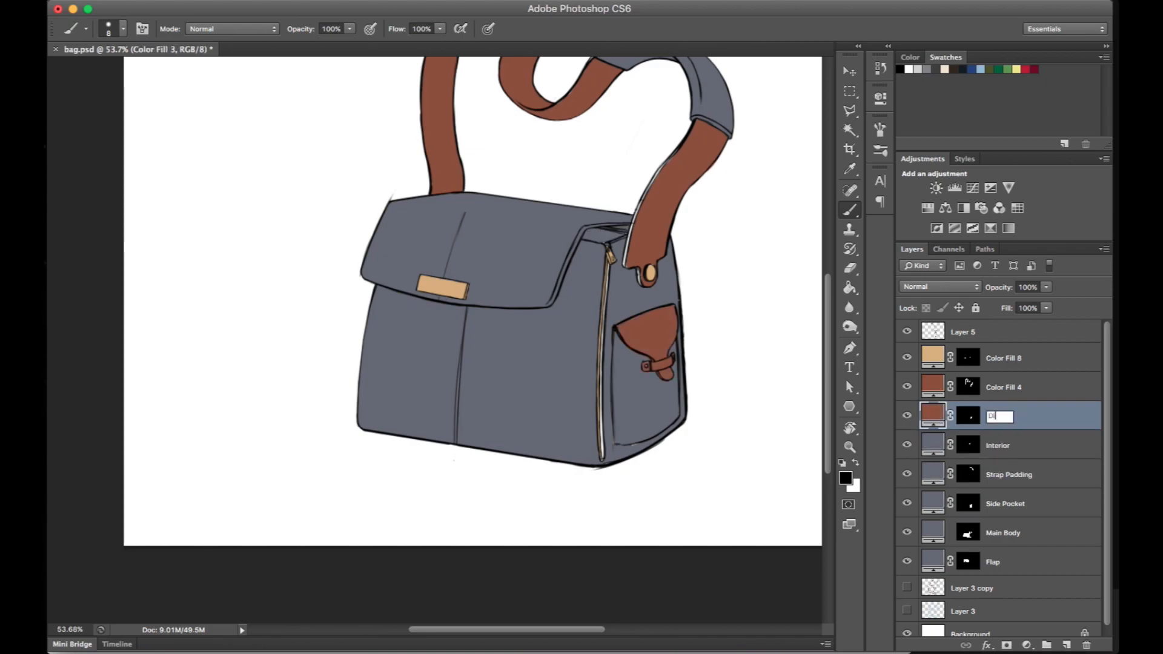
text(de Flap)
key(Return)
- Rename Color Fill 4 as Strap and Color Fill 8 as Brass
click(907, 387)
click(906, 387)
double_click(1003, 387)
text(Strap)
key(Return)
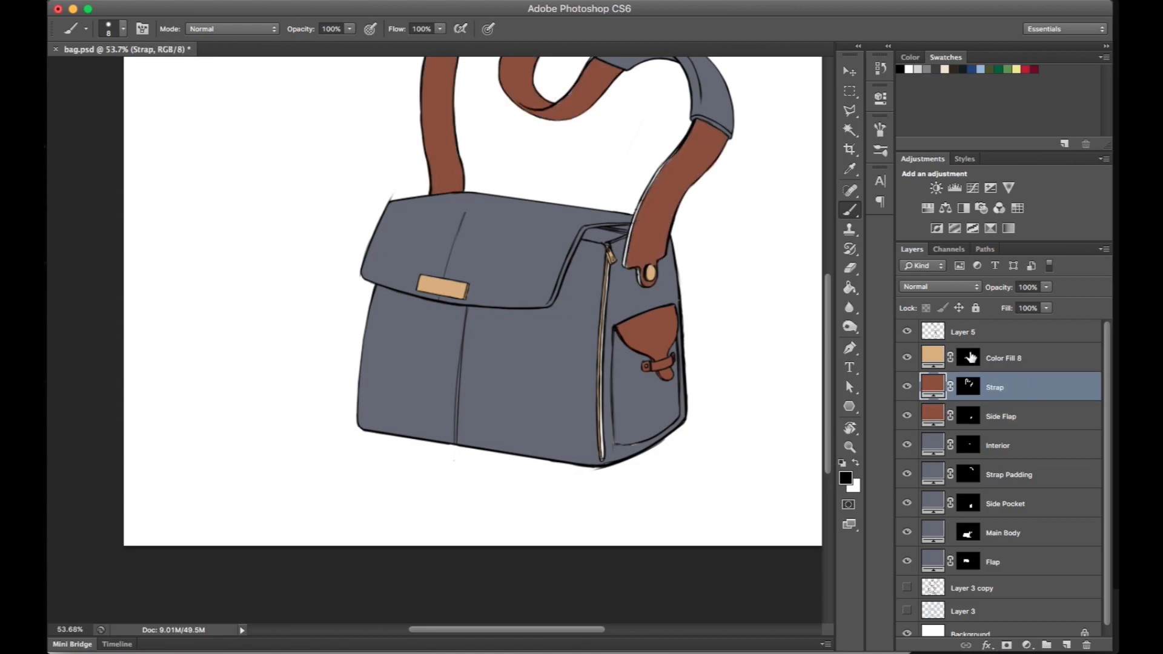
double_click(1011, 357)
text(Brass)
key(Return)
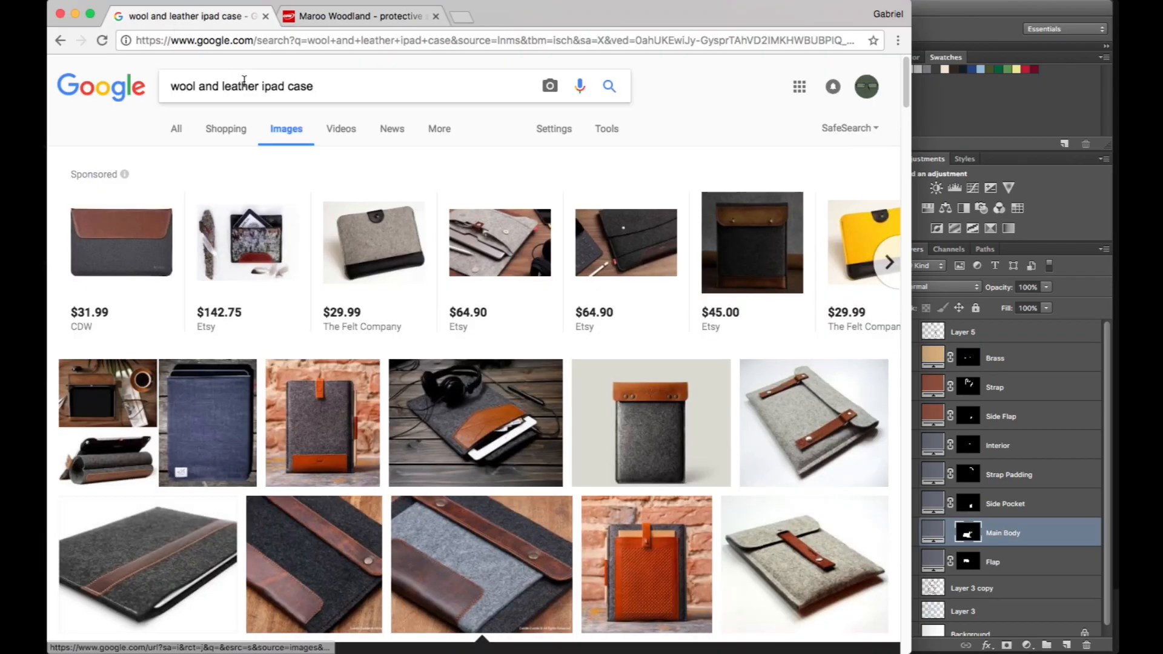
- Switch to Chrome, search images for "wool backpack", and examine the results for material references, opening promising ones in new tabs
drag(221, 83, 200, 82)
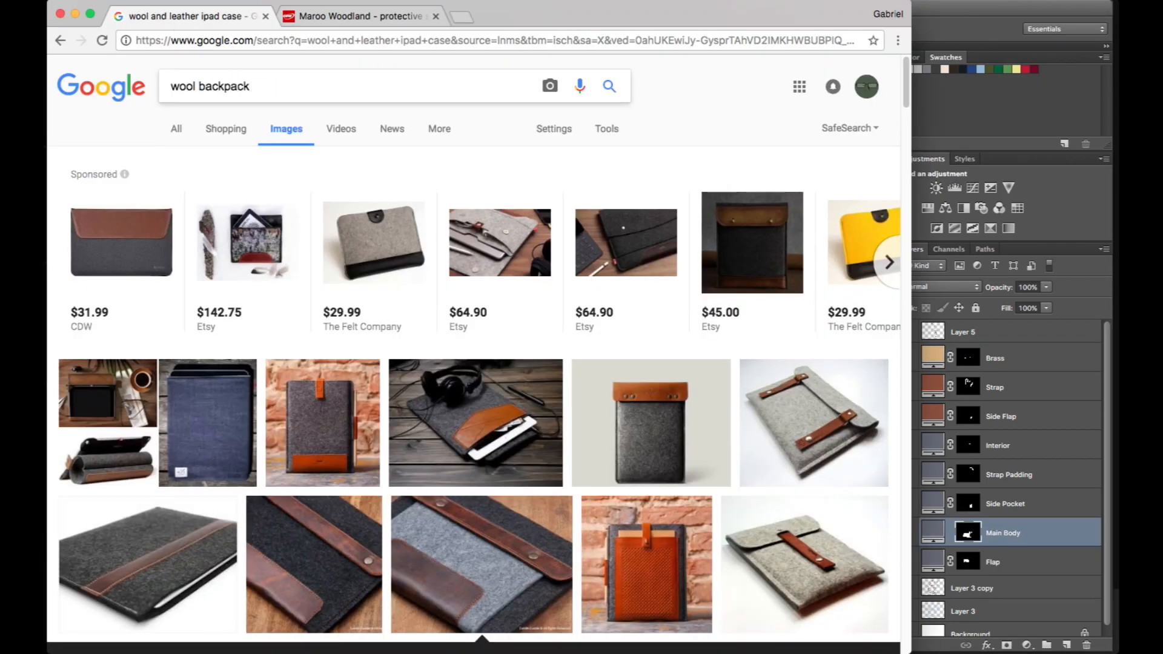
key(Return)
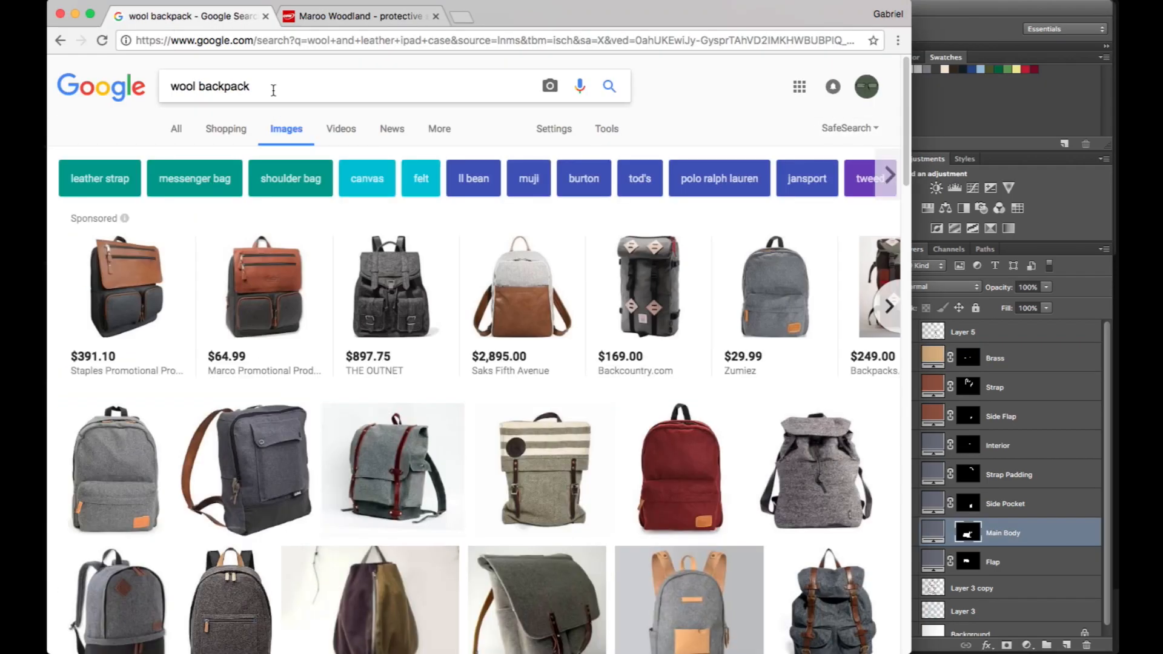
scroll(375, 448, down, 5)
super+click(861, 399)
super+click(861, 399)
scroll(858, 391, down, 10)
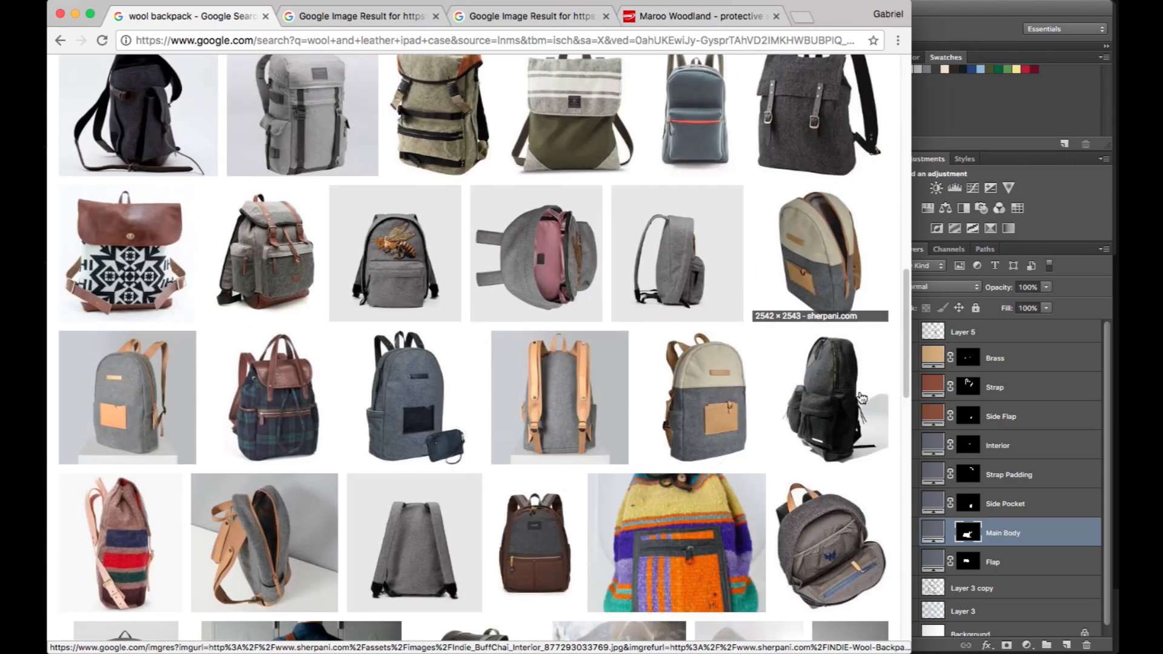
scroll(855, 382, down, 5)
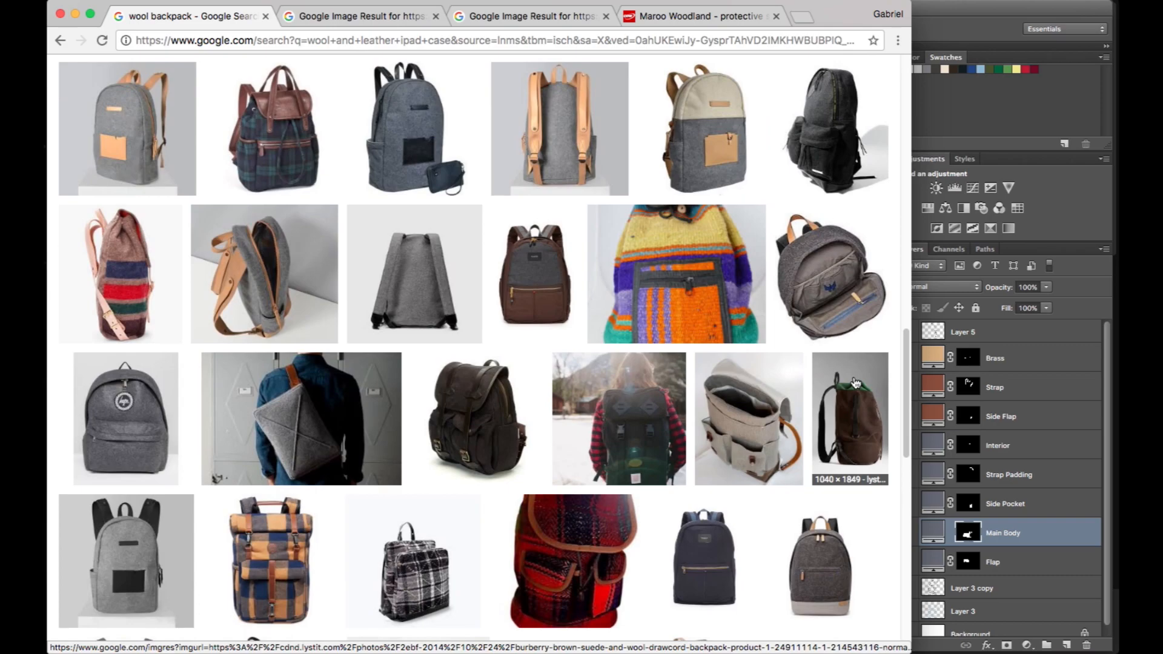
scroll(855, 382, down, 15)
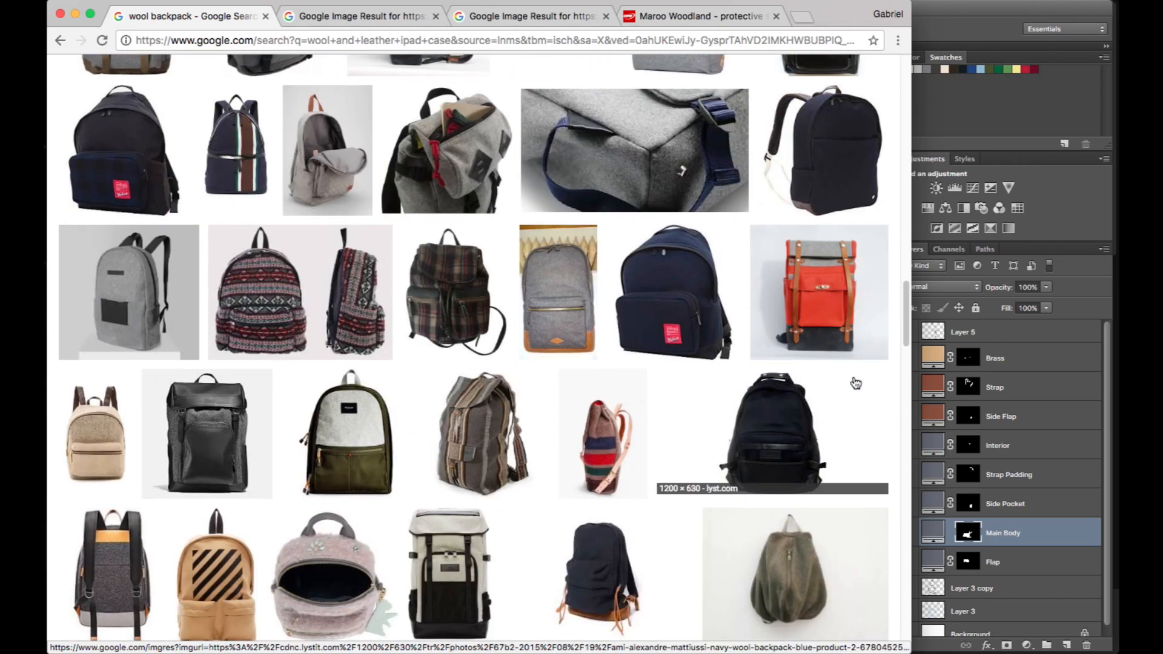
key(ctrl+Tab)
key(ctrl+shift+Tab)
- Change the image search to "wool messenger bag"
scroll(855, 383, up, 20)
double_click(225, 86)
text(messen)
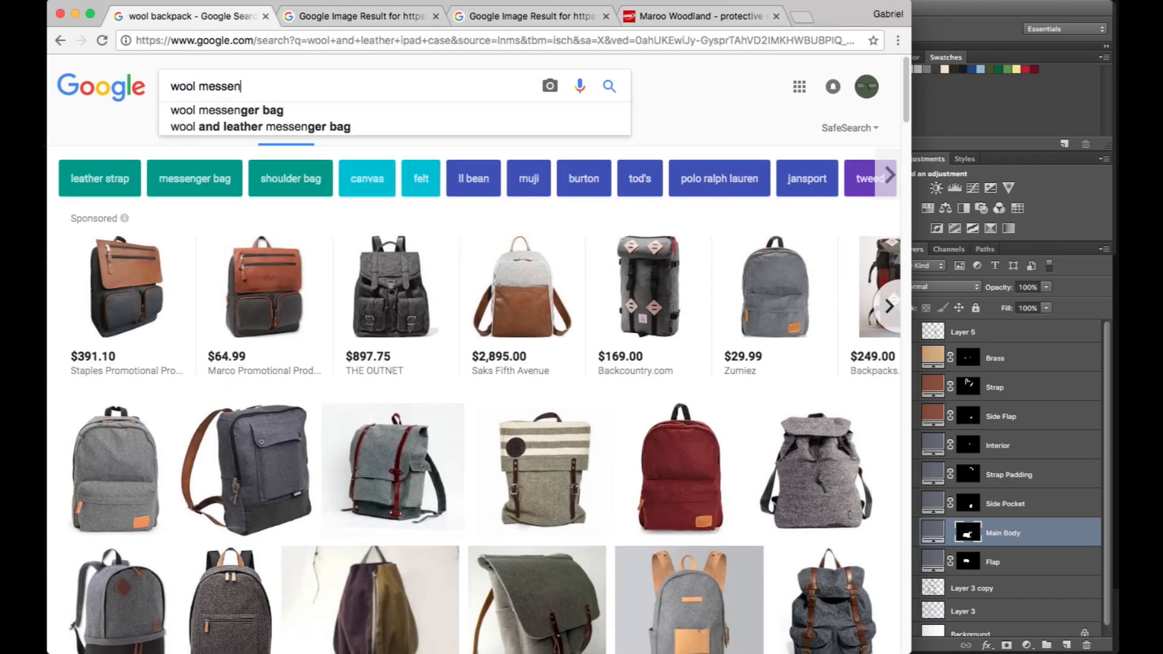
key(Down)
key(Return)
- Examine the wool messenger bag results for a reference combining grey wool and brown leather, opening a black bag's image in a new tab
scroll(448, 388, down, 3)
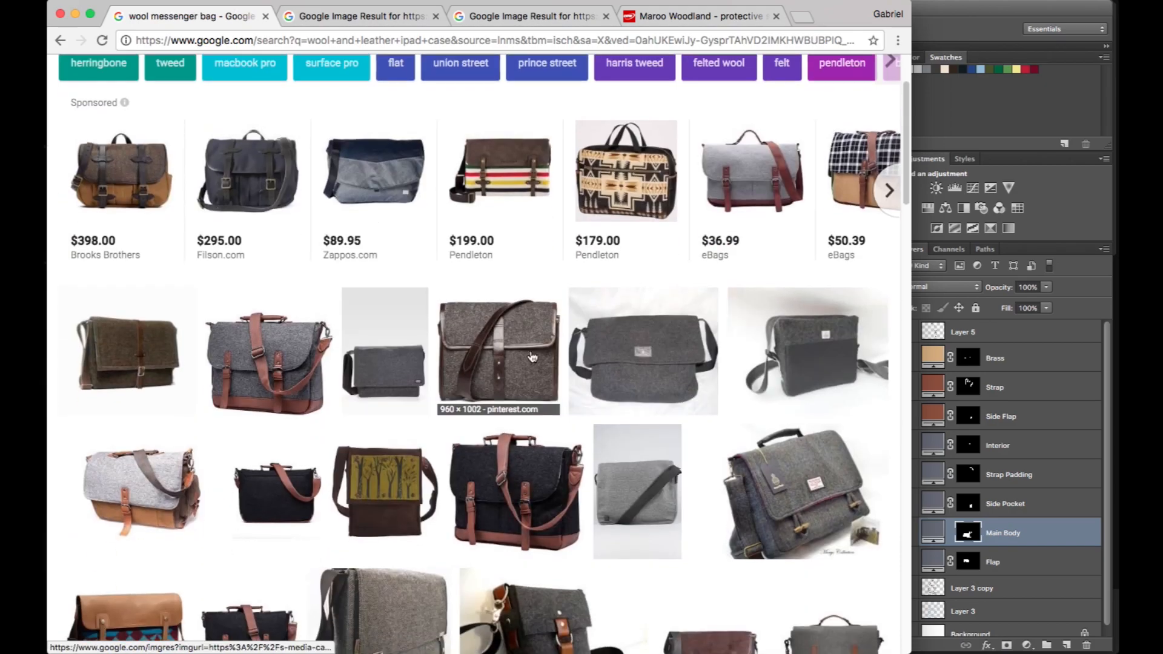
middle_click(542, 513)
scroll(542, 512, down, 5)
scroll(542, 513, down, 15)
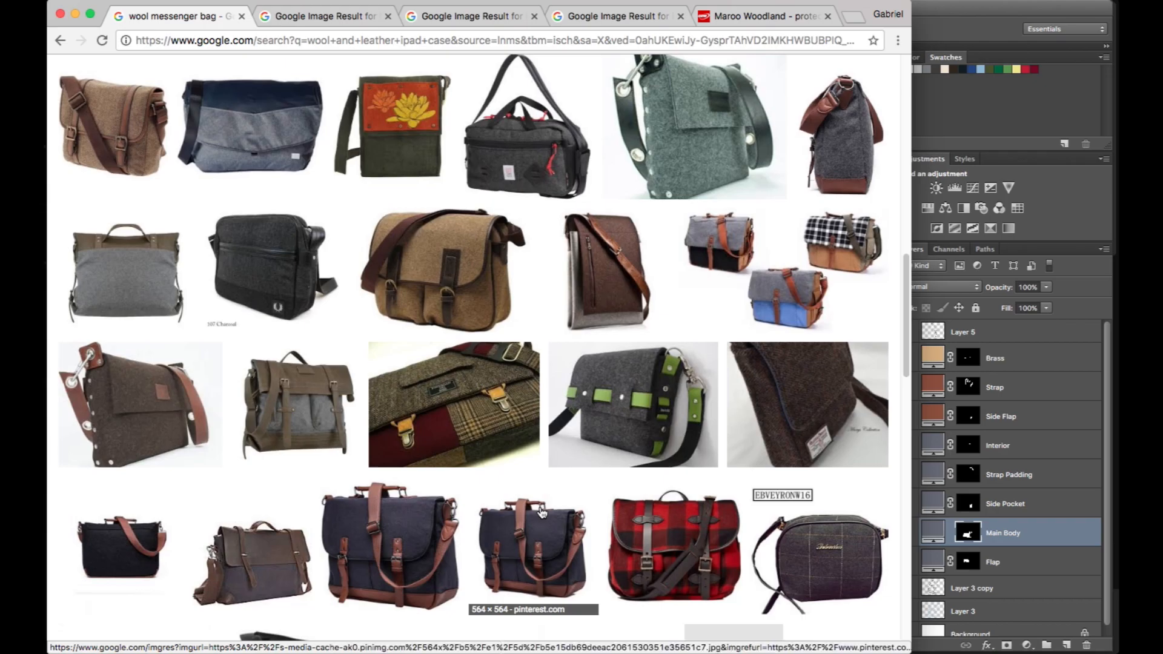
scroll(542, 513, down, 5)
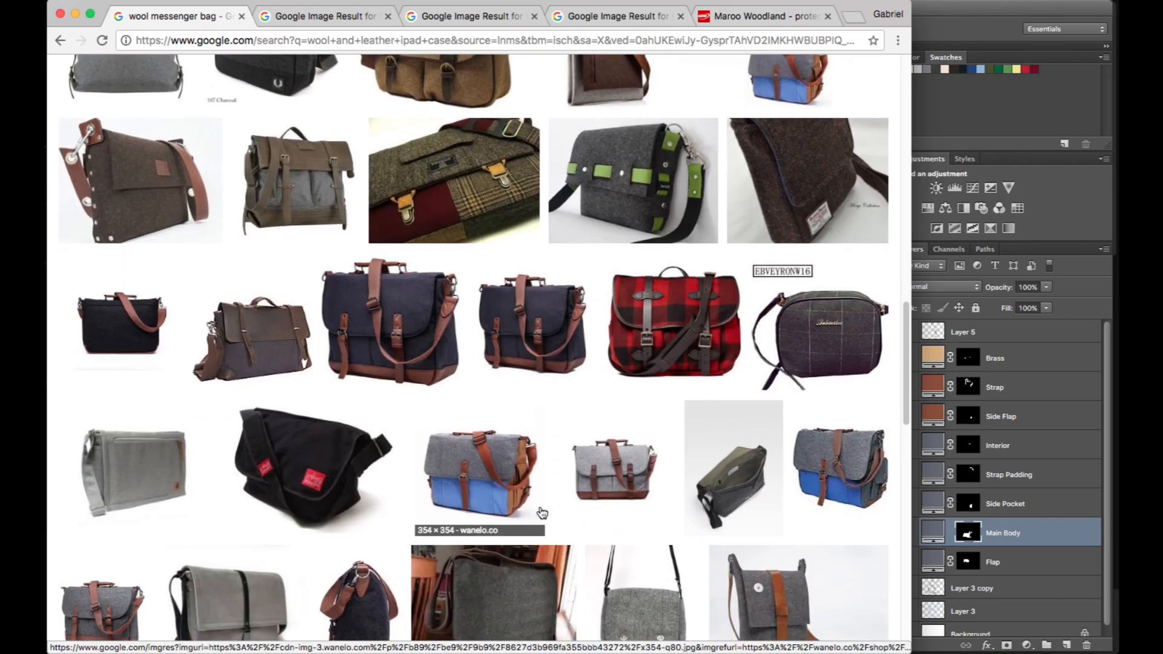
scroll(542, 513, down, 3)
scroll(541, 513, up, 13)
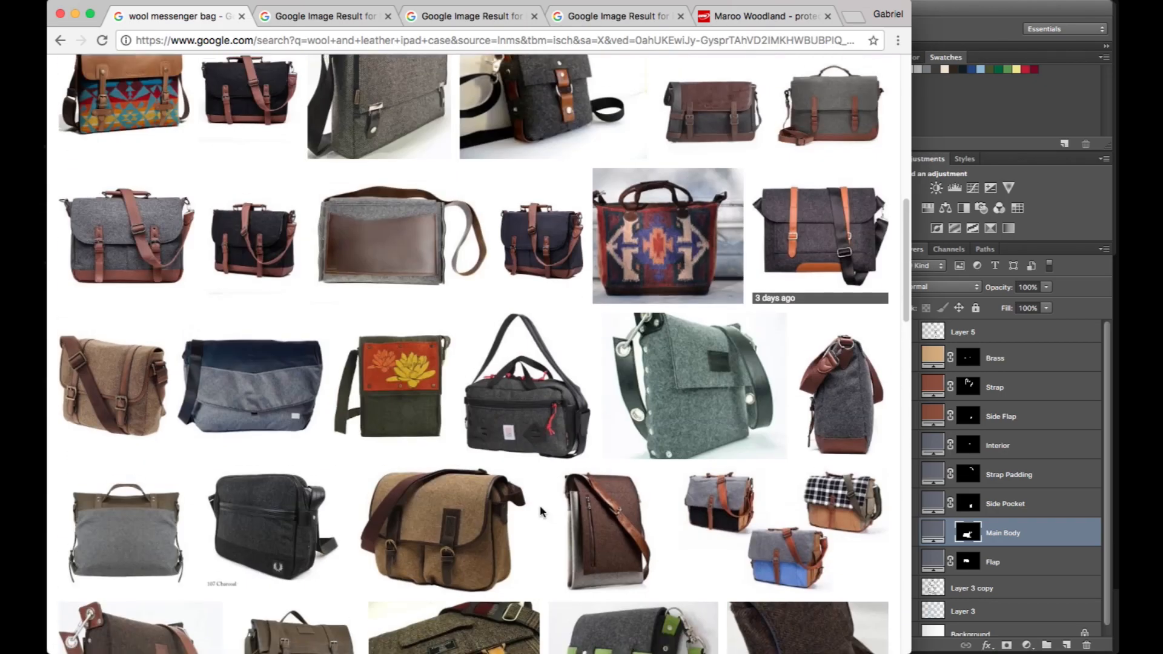
scroll(560, 312, up, 3)
- Open the full image of the grey wool messenger bag with brown leather straps and copy it
right_click(129, 354)
click(129, 355)
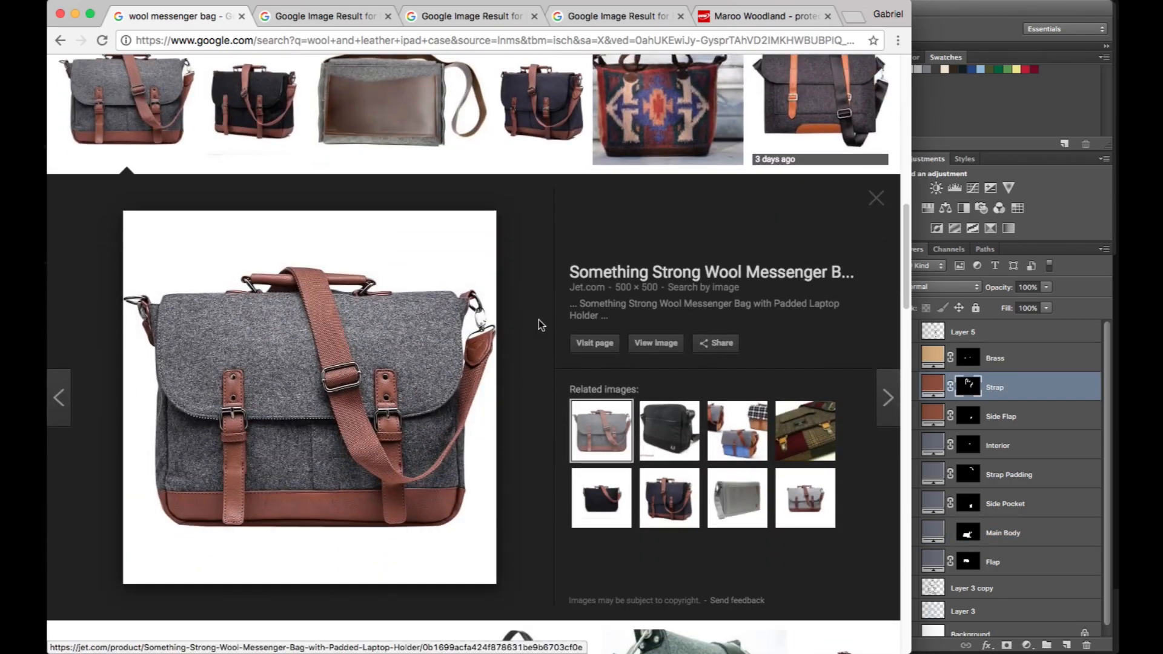
click(656, 343)
right_click(475, 318)
click(521, 355)
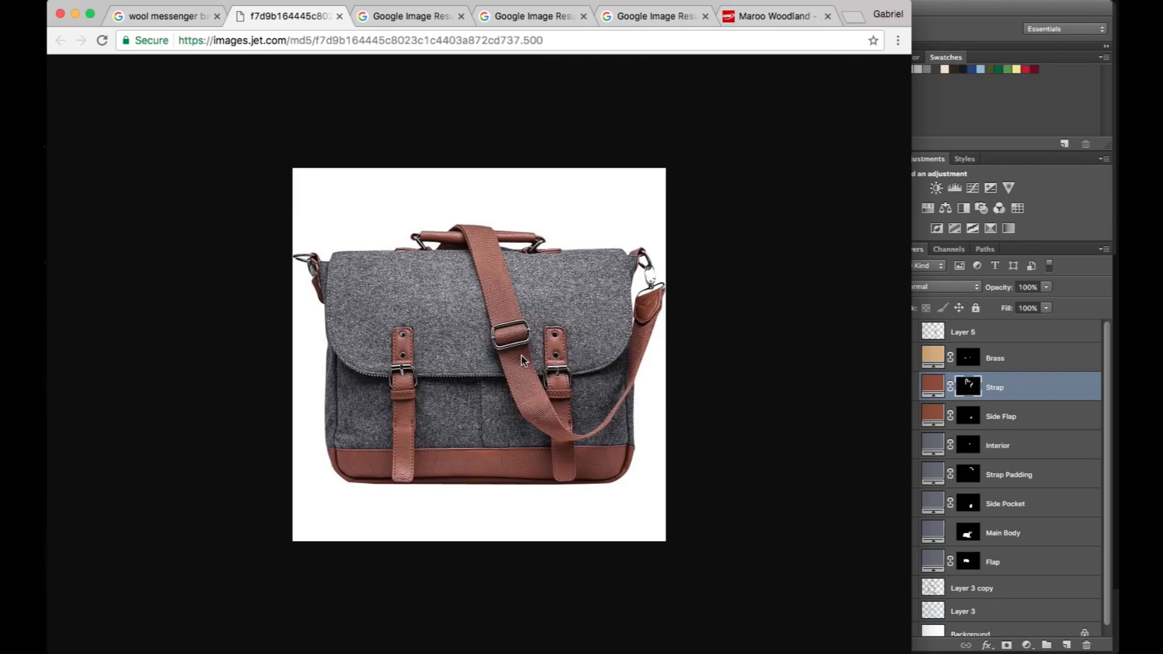
- Switch to Photoshop, paste the bag photo into bag.psd as a new layer, and place it in the canvas's upper-left corner
key(super+Tab)
drag(319, 130, 605, 307)
key(super+v)
key(v)
drag(505, 323, 481, 234)
scroll(482, 236, right, 5)
scroll(482, 236, left, 4)
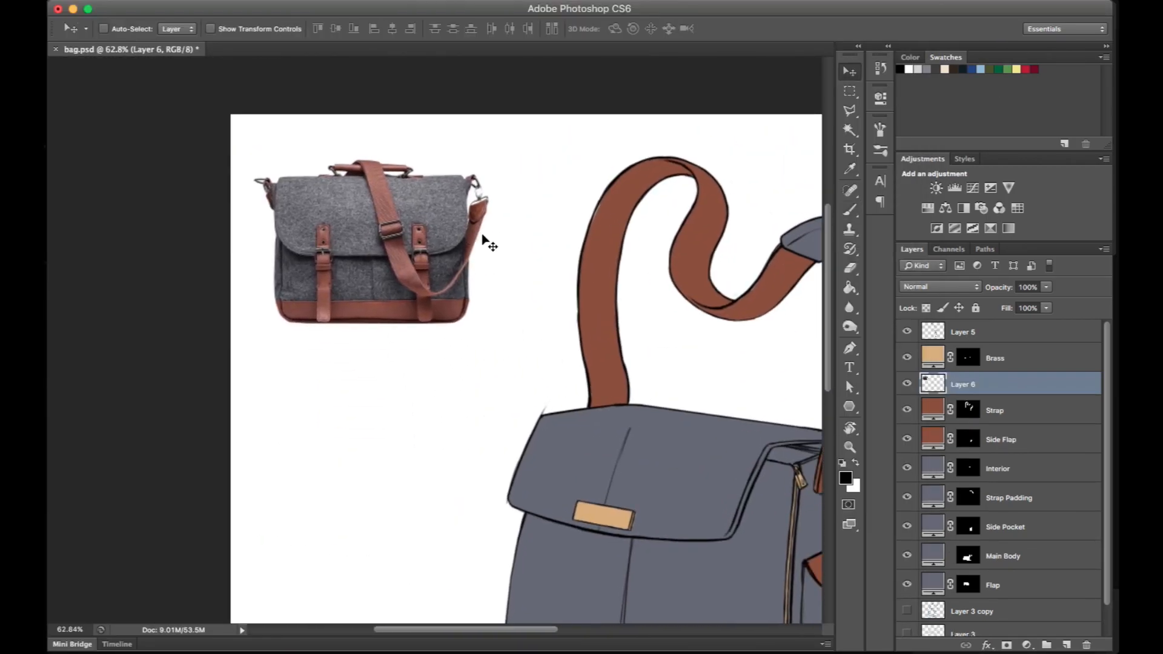
scroll(482, 236, right, 3)
scroll(489, 242, down, 3)
scroll(489, 242, right, 3)
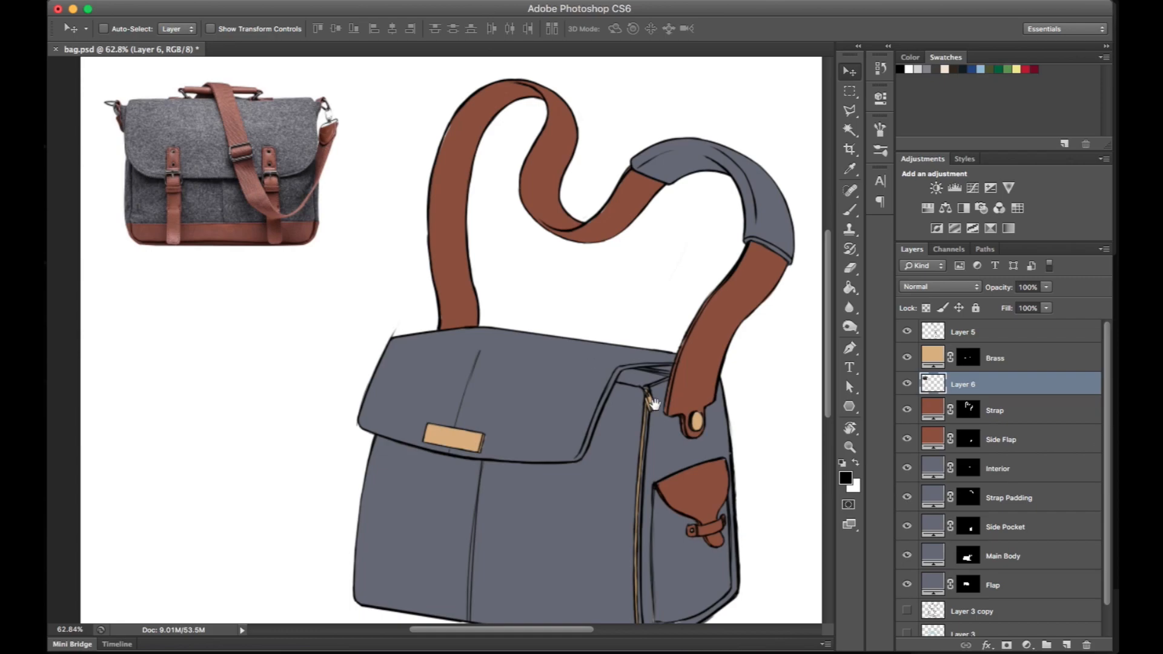
scroll(629, 387, right, 2)
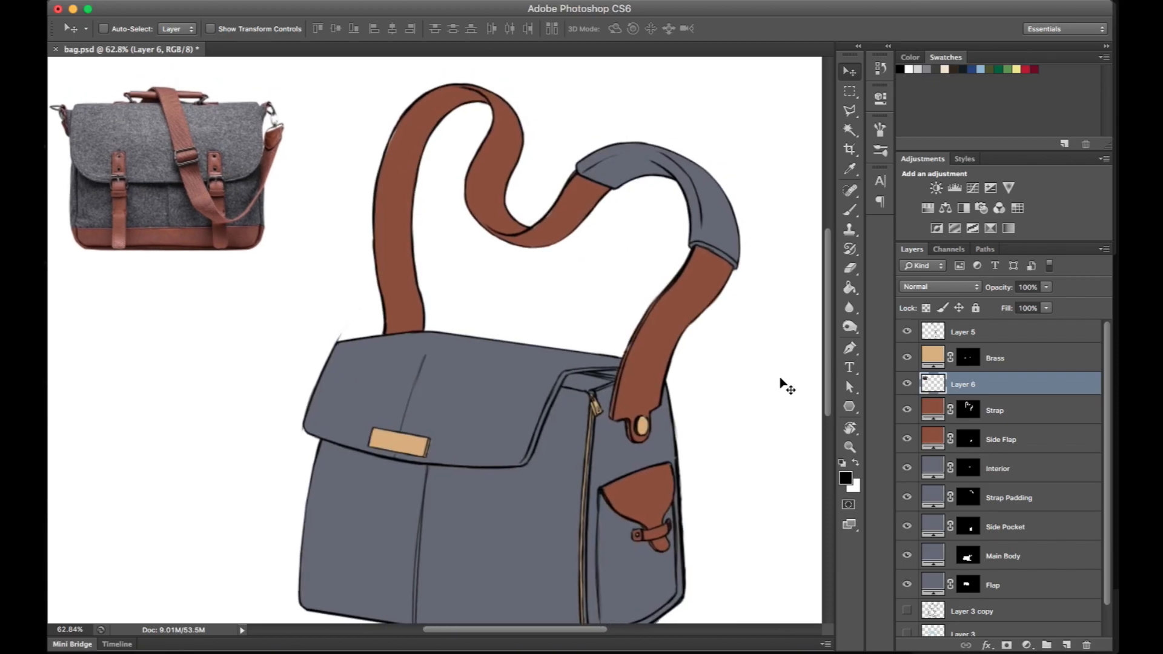
- Add a new layer above Layer 5 and sketch a double-outlined rectangular buckle around the strap's curve with the Brush
drag(675, 457, 723, 449)
drag(693, 335, 757, 337)
drag(517, 277, 764, 617)
key(r)
drag(614, 227, 260, 224)
click(980, 337)
click(1065, 645)
key(b)
scroll(360, 266, down, 1)
mouse_move(321, 221)
mouse_down()
mouse_move(566, 179)
mouse_move(475, 135)
mouse_move(521, 167)
mouse_up()
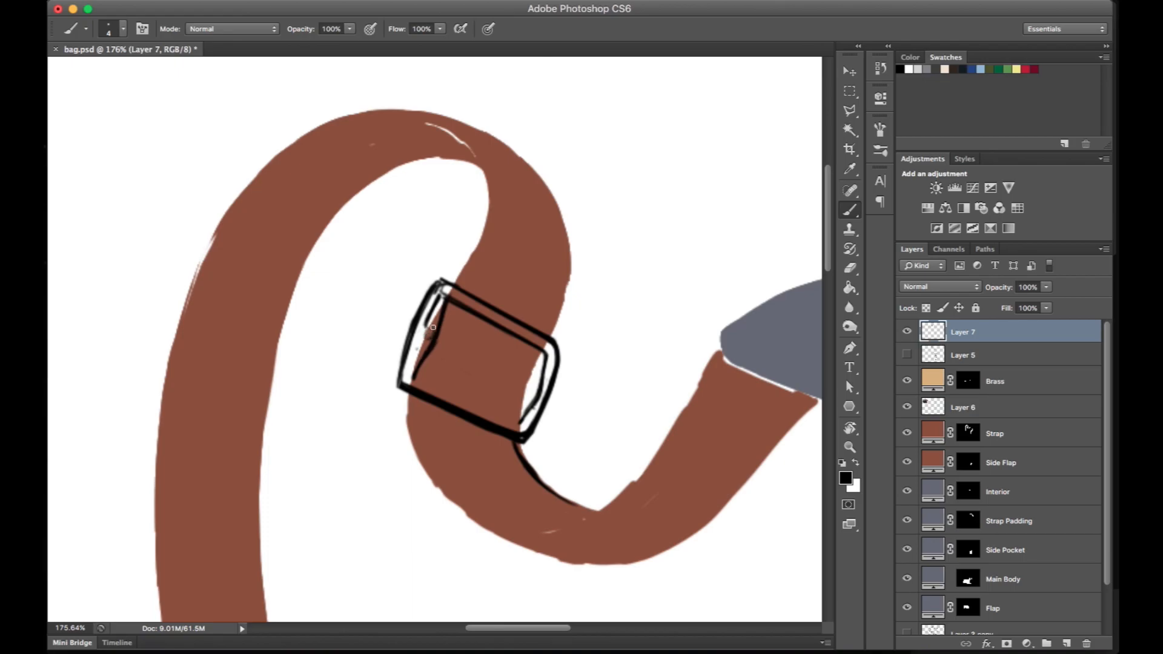
- Refine the buckle's outline and draw thickness lines along the strap's edges on the line art, erasing stray strokes
key(r)
drag(430, 338, 390, 256)
key(b)
key(e)
key(b)
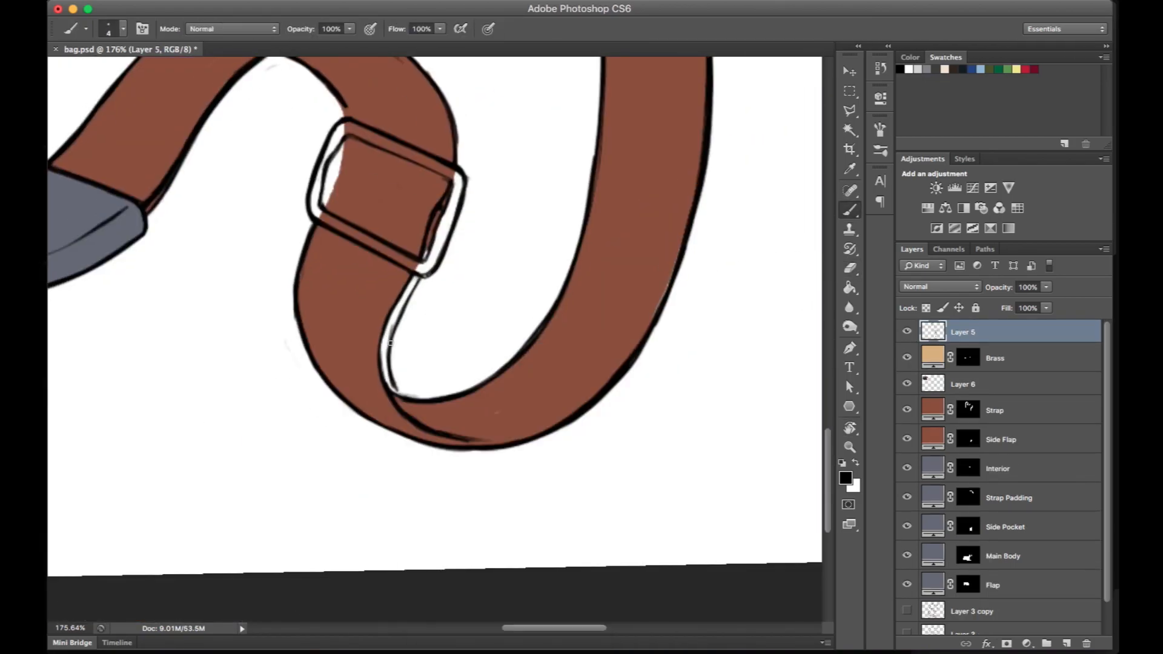
key(e)
key(b)
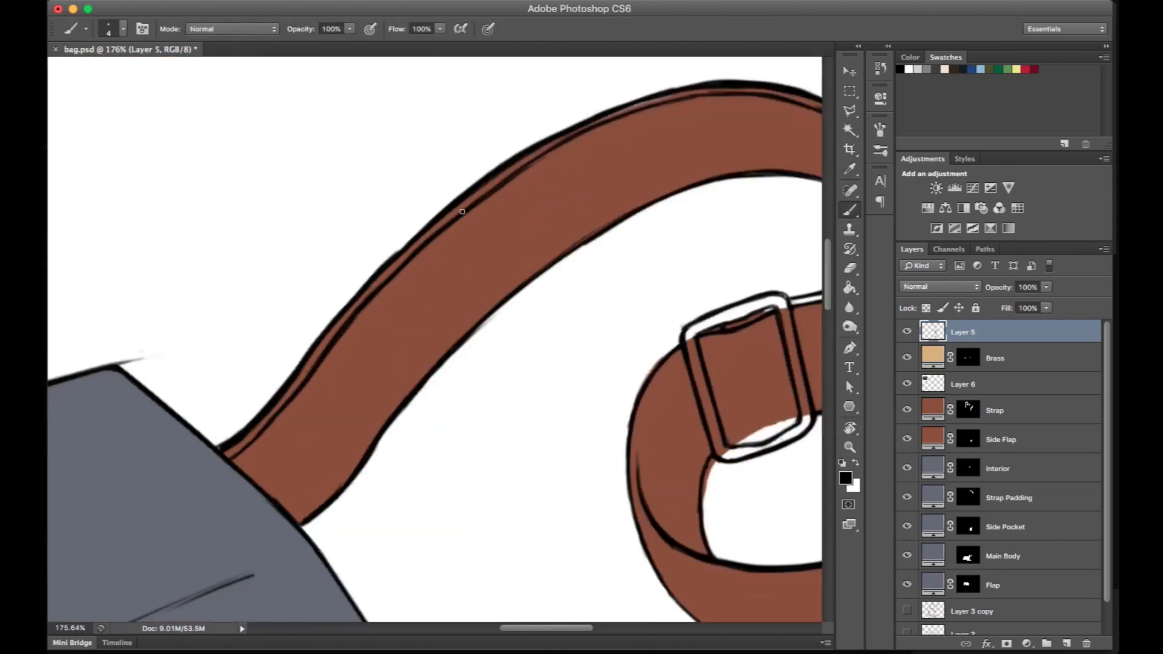
key(e)
key(b)
- Clean up the Strap layer's mask at the buckle and paint the buckle's frame into the Brass layer's mask
click(967, 433)
key(e)
click(968, 381)
key(b)
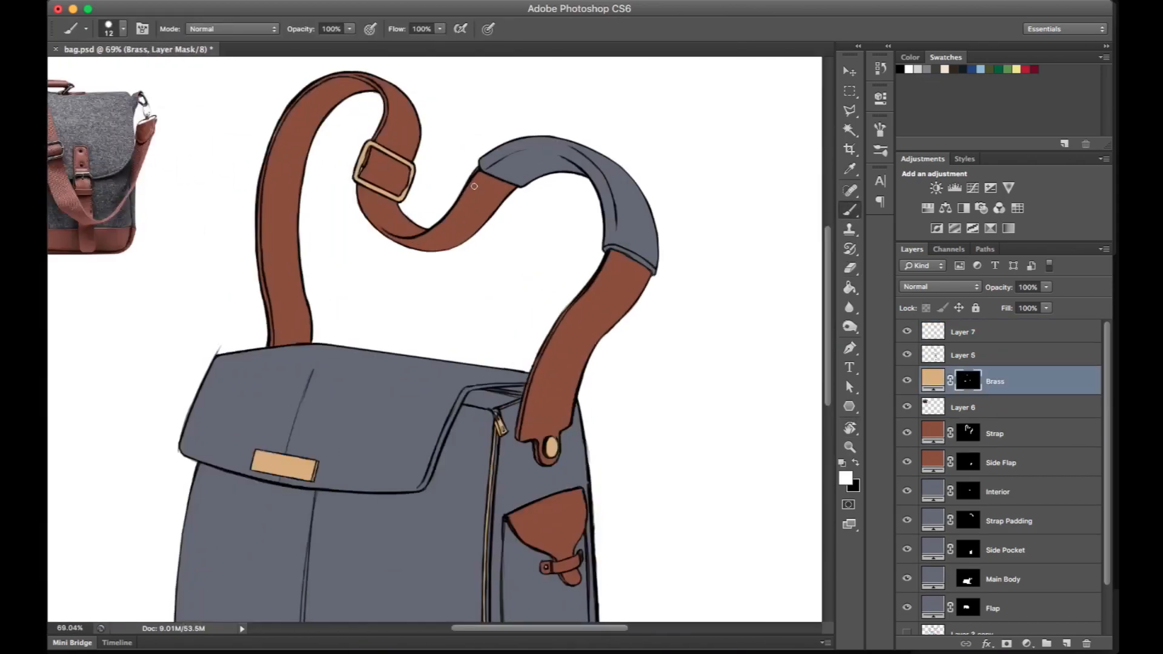
scroll(475, 186, down, 5)
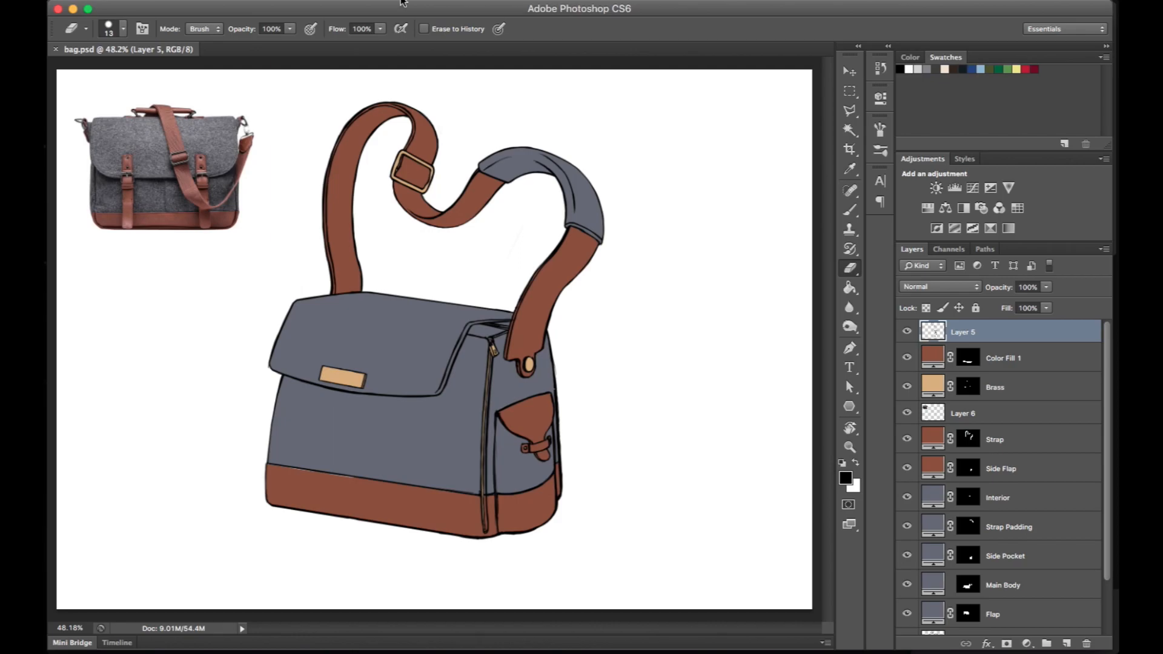
- Switch to Chrome and search the web for "leather texture"
click(83, 164)
click(536, 17)
key(super+l)
text(leather texture)
key(Return)
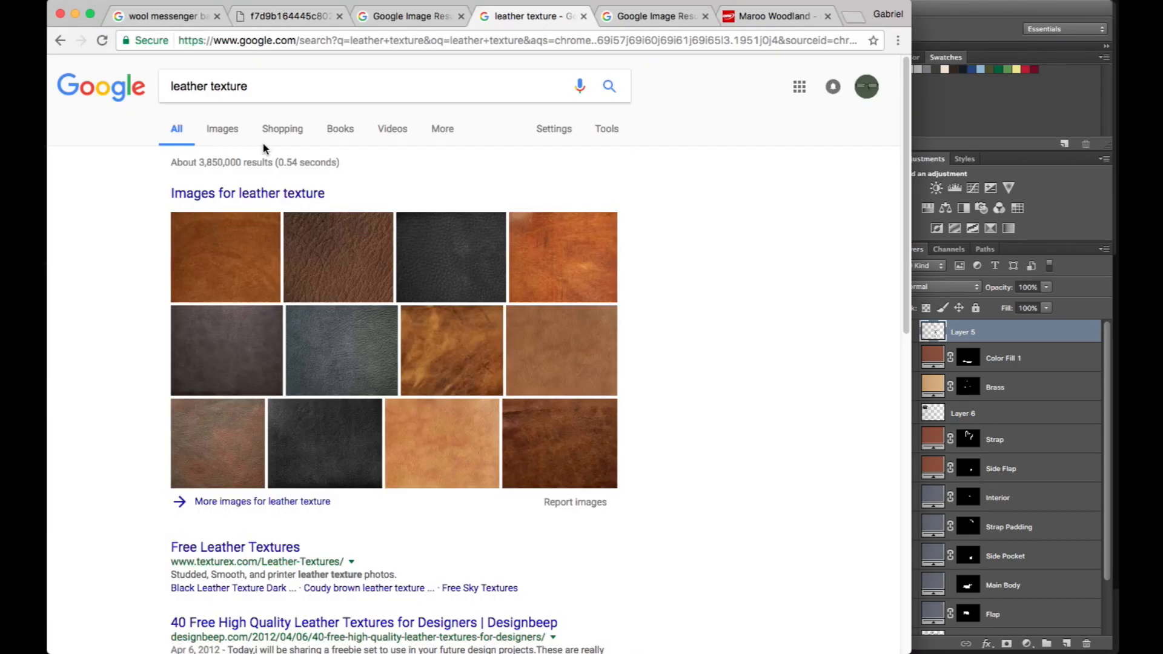
- Show the image results for leather texture and preview the dark brown leather in the first row
click(222, 129)
click(271, 176)
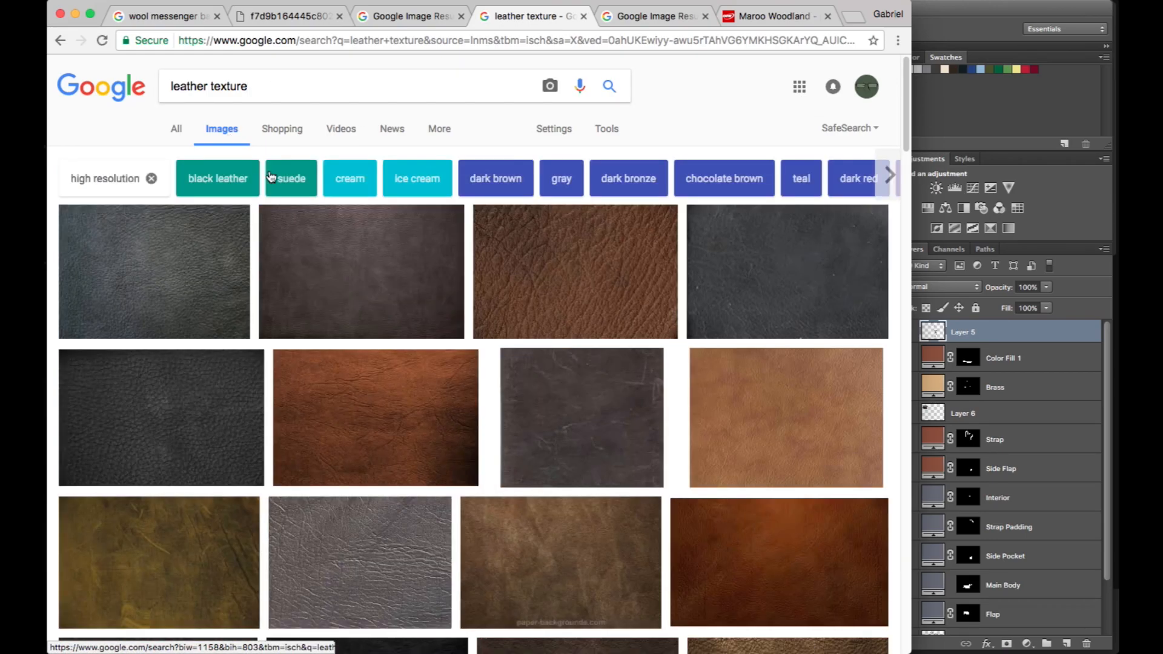
click(358, 253)
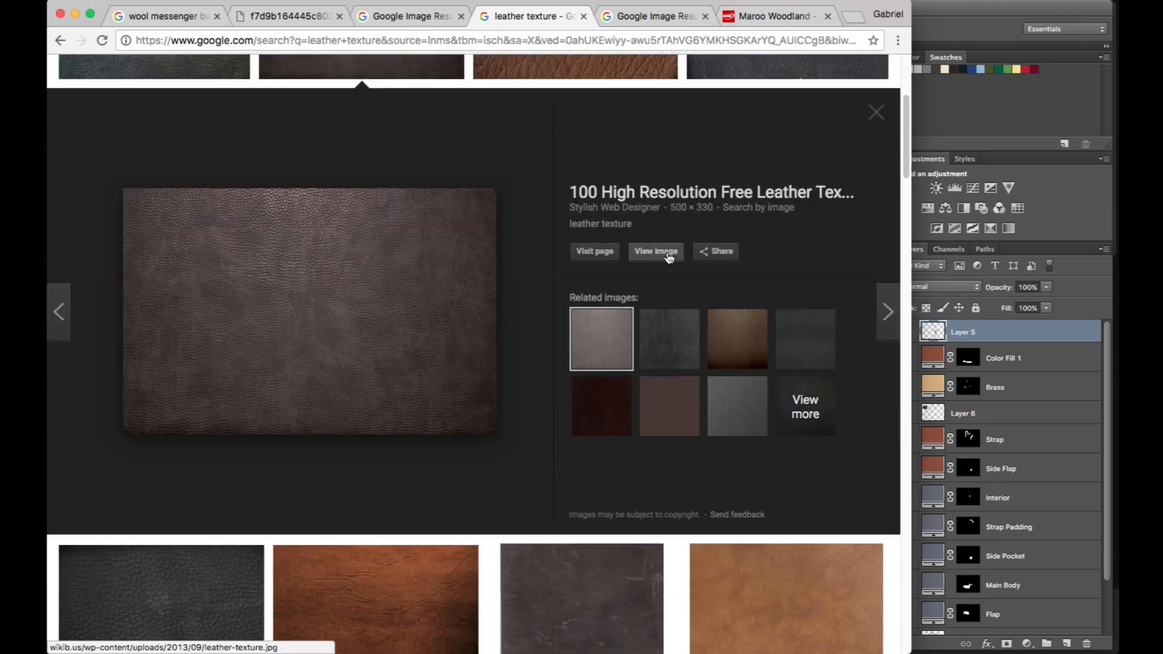
scroll(433, 133, up, 5)
- Limit the image results to Large size and preview the dark grey hi-res leather texture from texture fabrik
click(606, 129)
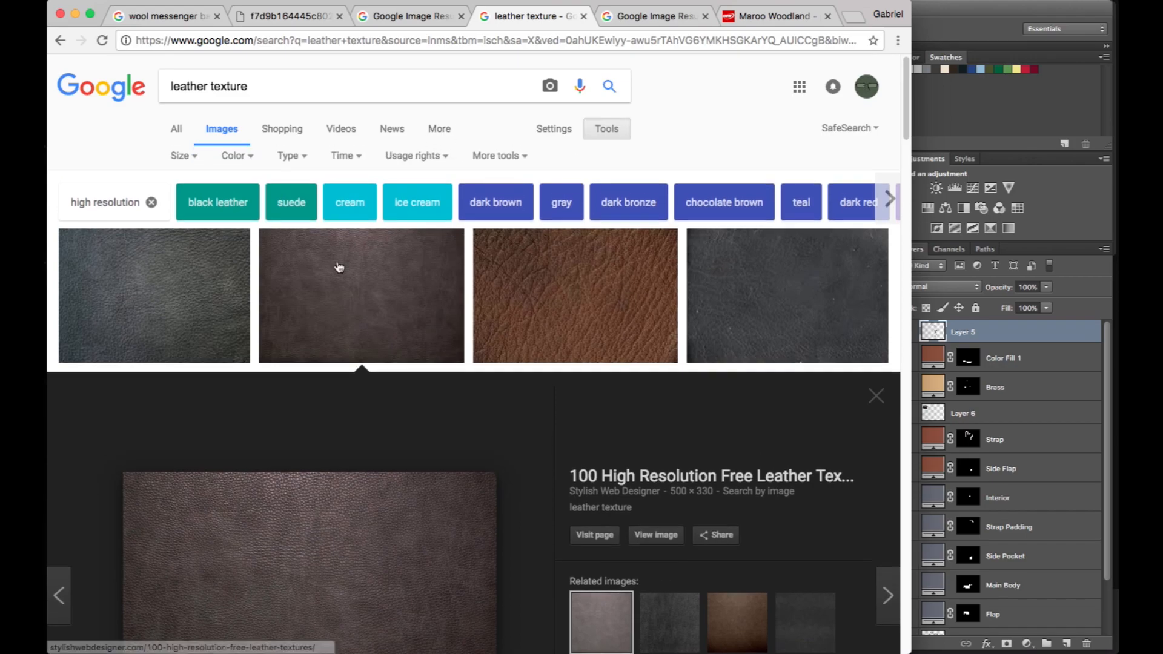
click(181, 154)
click(193, 202)
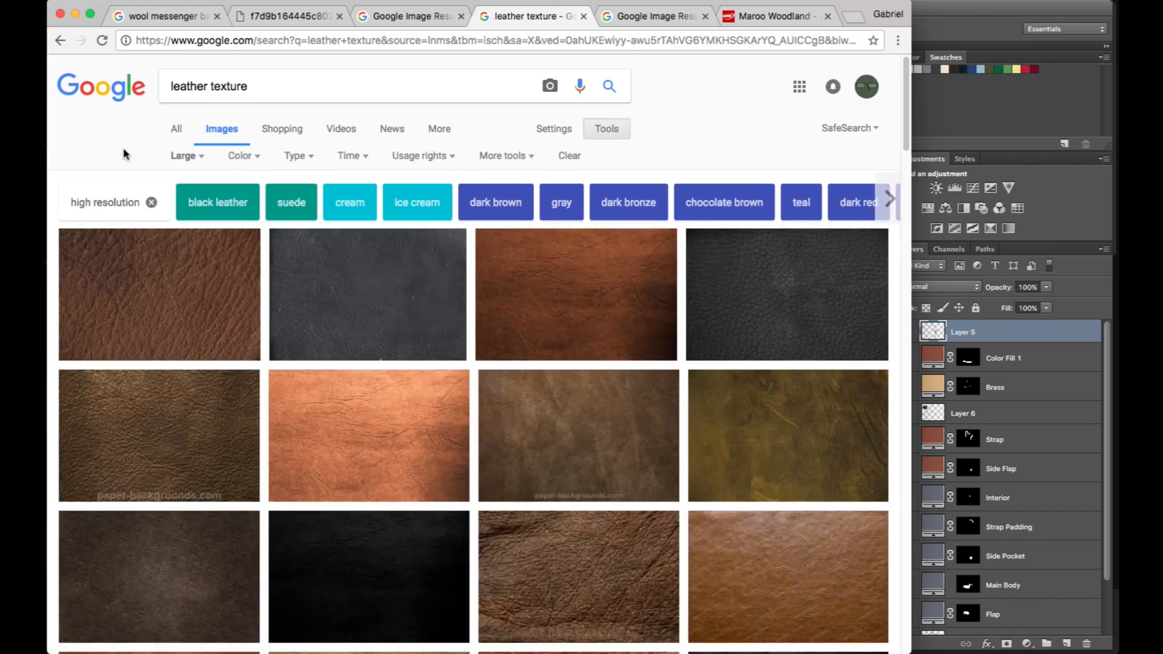
scroll(242, 181, down, 3)
click(353, 208)
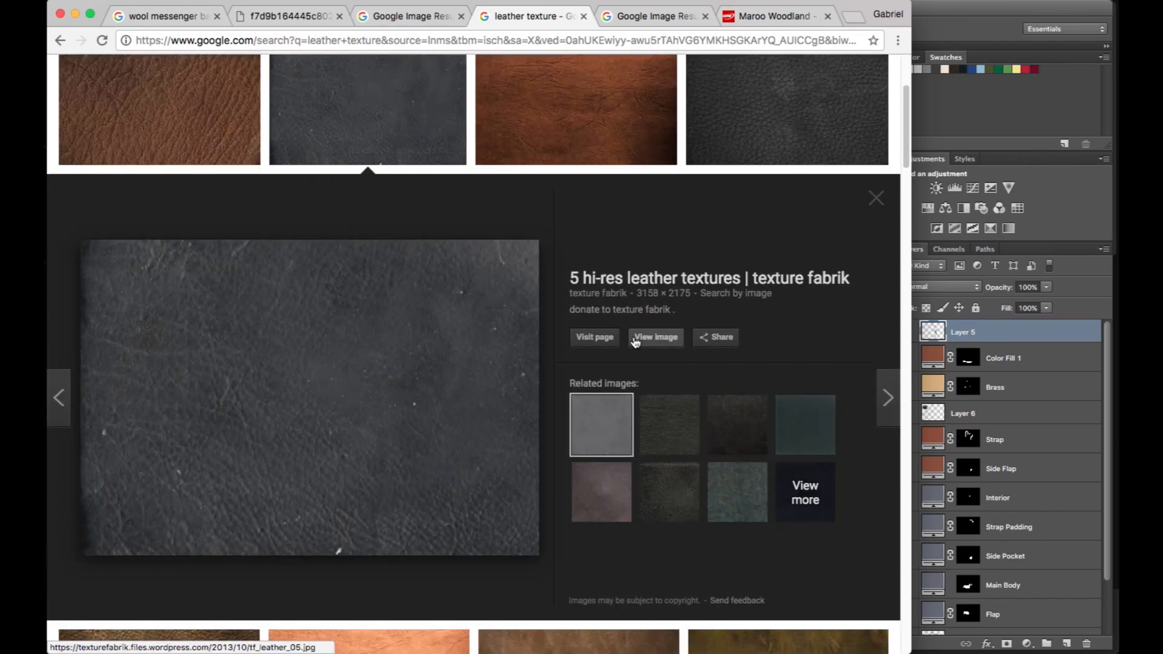
- Open the texture fabrik page and copy the full-size dark grey leather image
click(611, 338)
scroll(584, 301, down, 10)
scroll(583, 301, down, 4)
click(444, 331)
right_click(443, 331)
click(507, 368)
- Switch to Photoshop, paste the grey leather as a new layer and move it over the canvas
click(975, 130)
key(super+v)
key(super+minus)
key(super+minus)
key(v)
drag(538, 377, 425, 338)
- Switch back to Chrome, return to the texture fabrik page and copy the full-size brown leather image
click(85, 166)
click(60, 41)
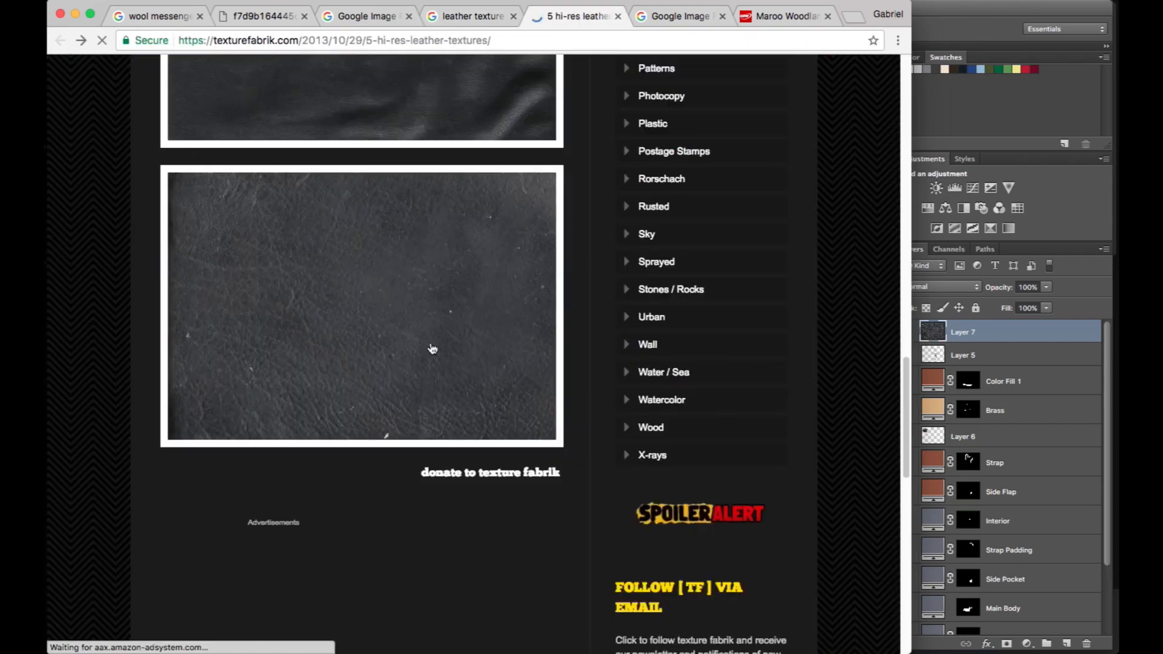
scroll(424, 361, up, 10)
click(424, 357)
right_click(508, 327)
click(552, 365)
- Switch to Photoshop, paste the brown leather as a new layer and scale it to about 54%
key(super+Tab)
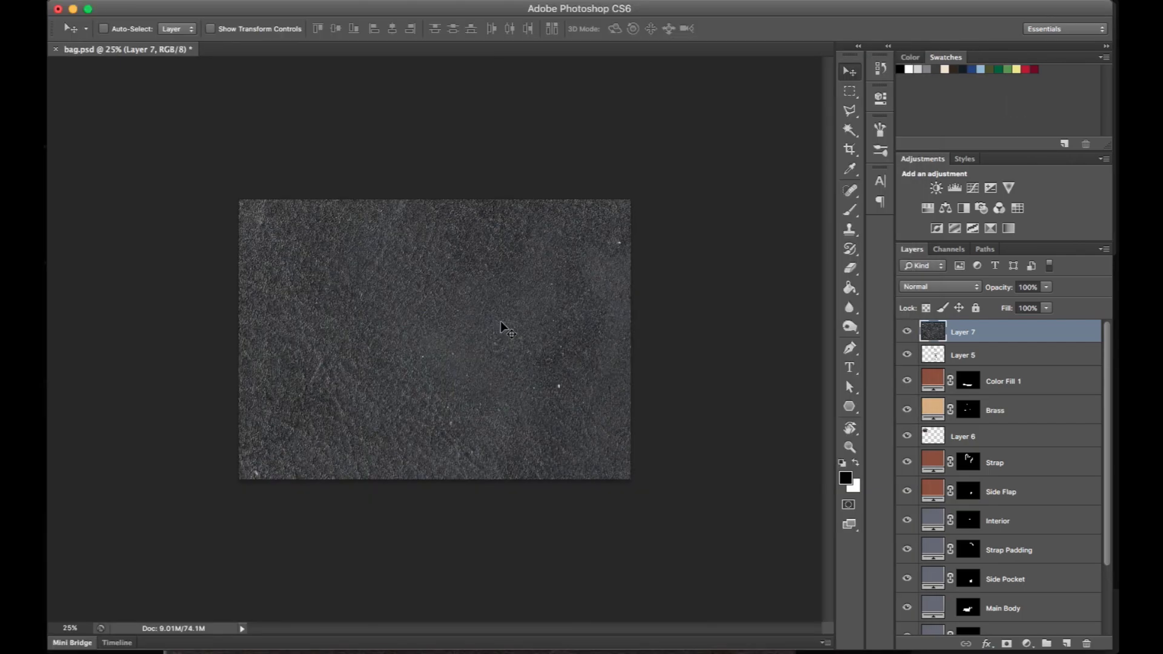
key(super+v)
key(super+plus)
key(super+plus)
key(super+t)
key(super+minus)
key(super+minus)
drag(239, 199, 498, 445)
drag(544, 465, 319, 247)
key(super+plus)
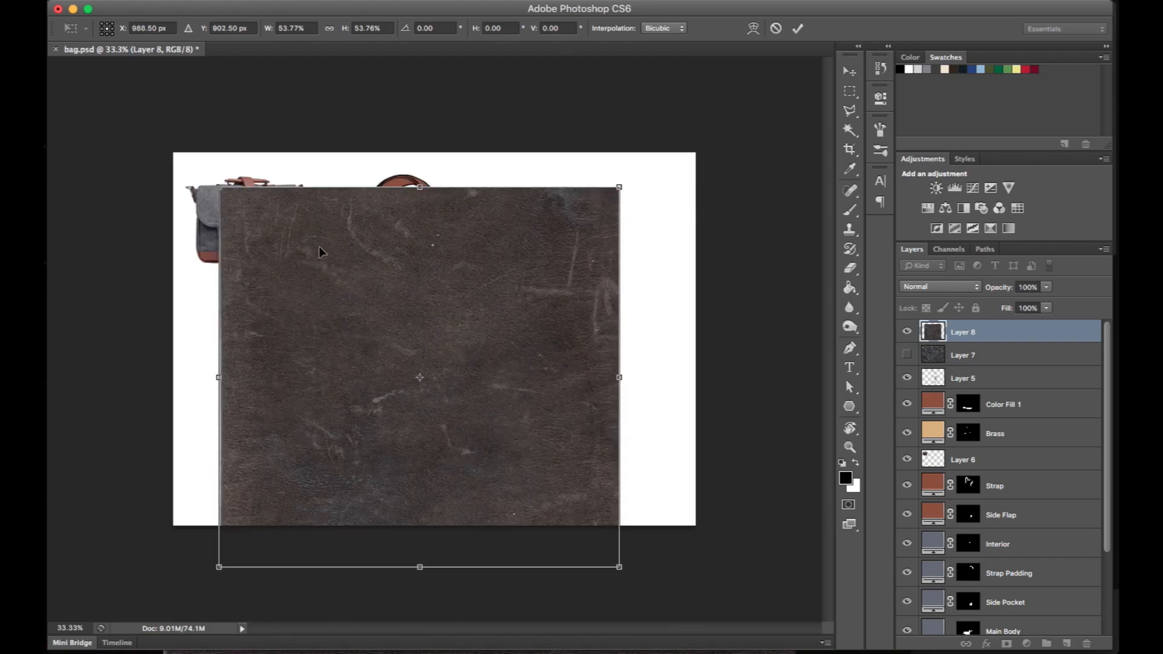
key(Return)
- Position the brown leather over the bag's base and clip it to Color Fill 1, beneath the line art
drag(538, 328, 522, 469)
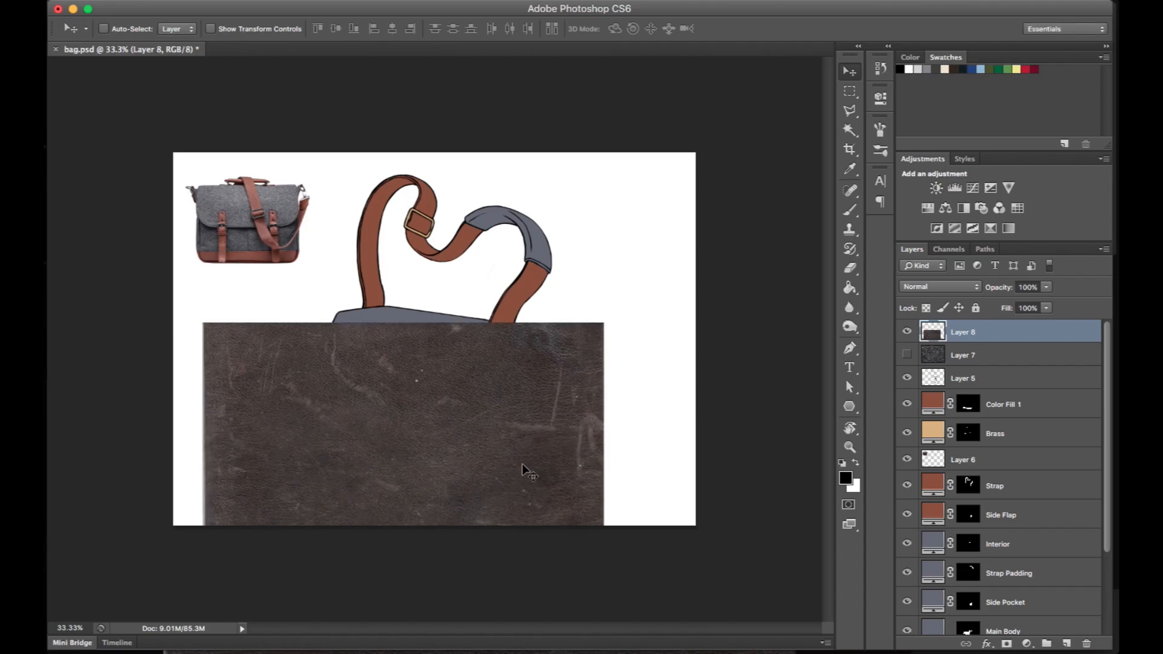
key(super+plus)
scroll(522, 464, down, 5)
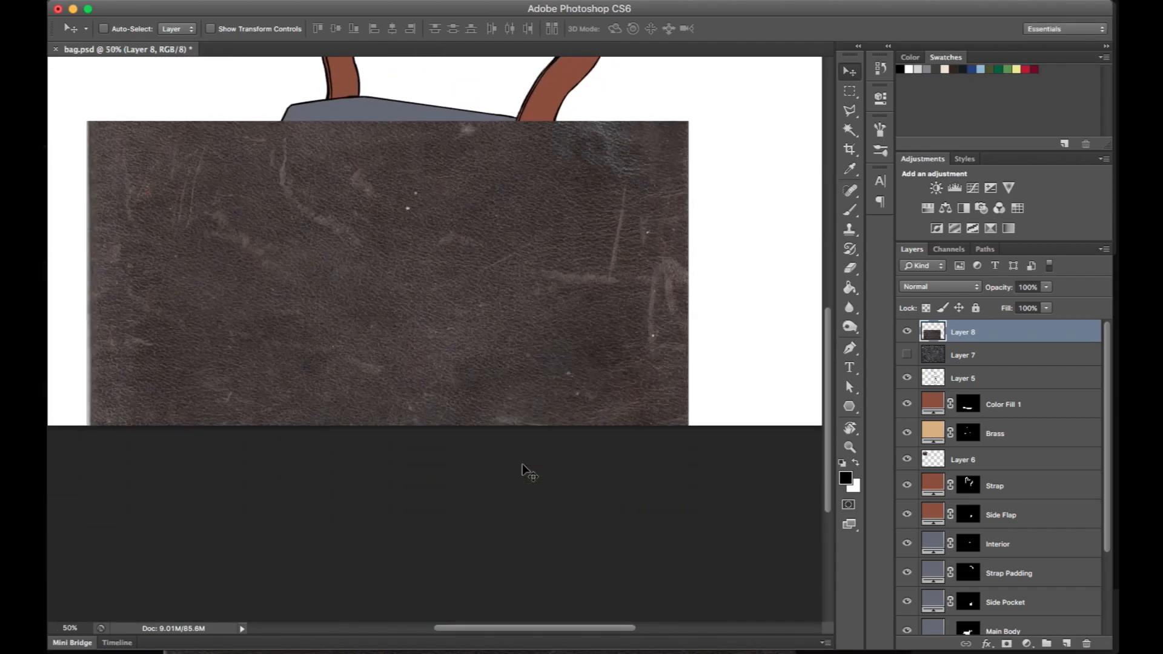
drag(482, 301, 504, 255)
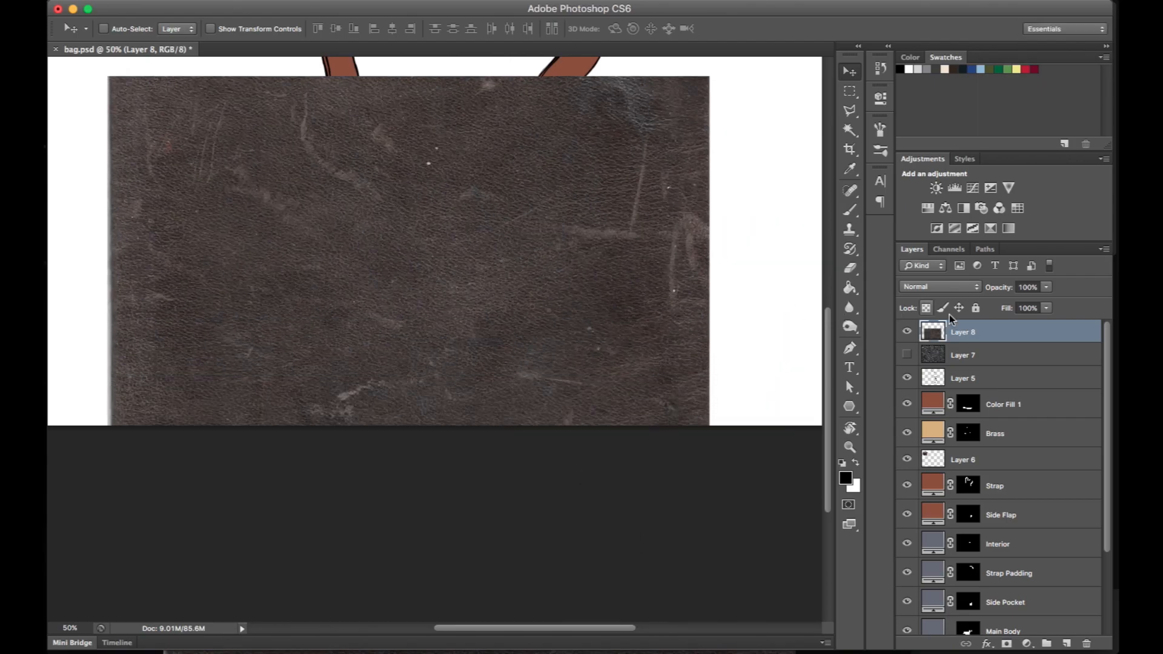
drag(990, 333, 969, 381)
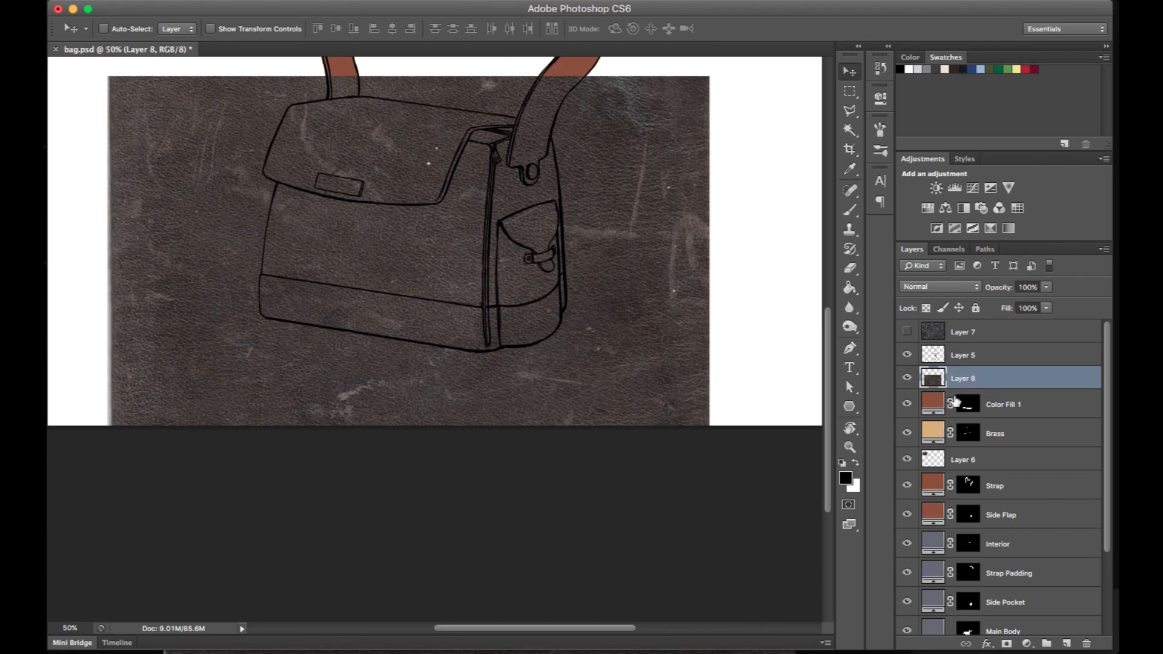
alt+click(946, 382)
key(super+equal)
key(super+equal)
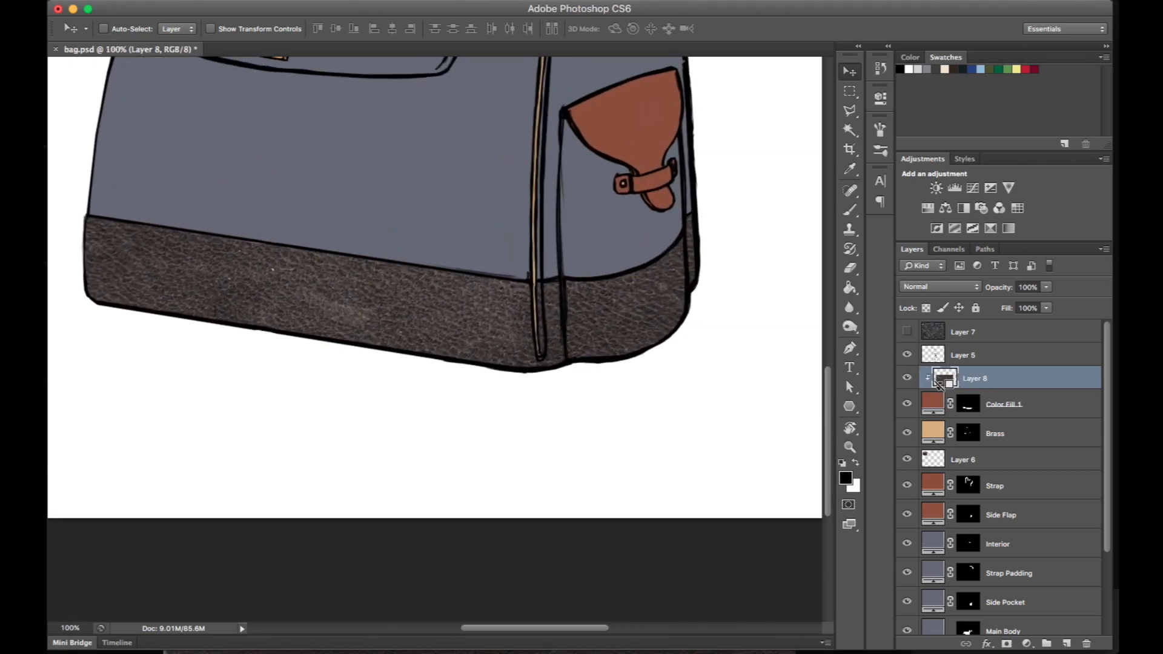
- Start transforming Layer 8's leather and pull its two right corners inward to follow the bag's perspective
alt+click(938, 383)
alt+click(938, 384)
scroll(598, 310, left, 4)
key(super+minus)
key(super+minus)
key(super+t)
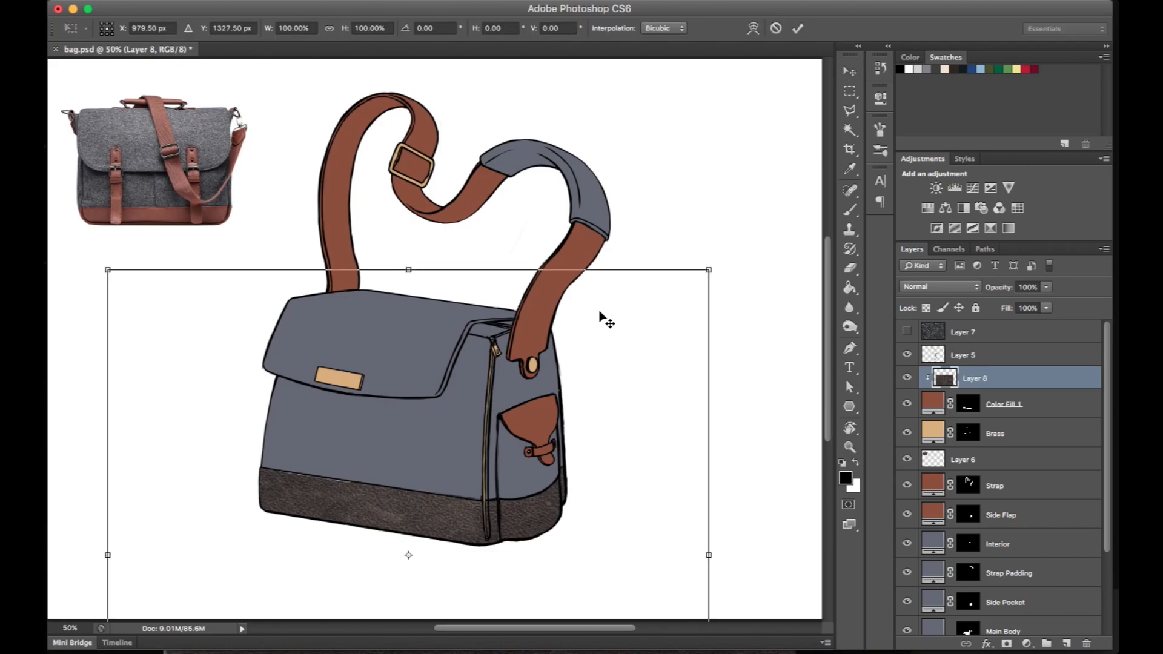
scroll(644, 327, down, 5)
drag(710, 112, 670, 183)
scroll(725, 422, down, 8)
drag(711, 422, 676, 401)
scroll(677, 401, up, 5)
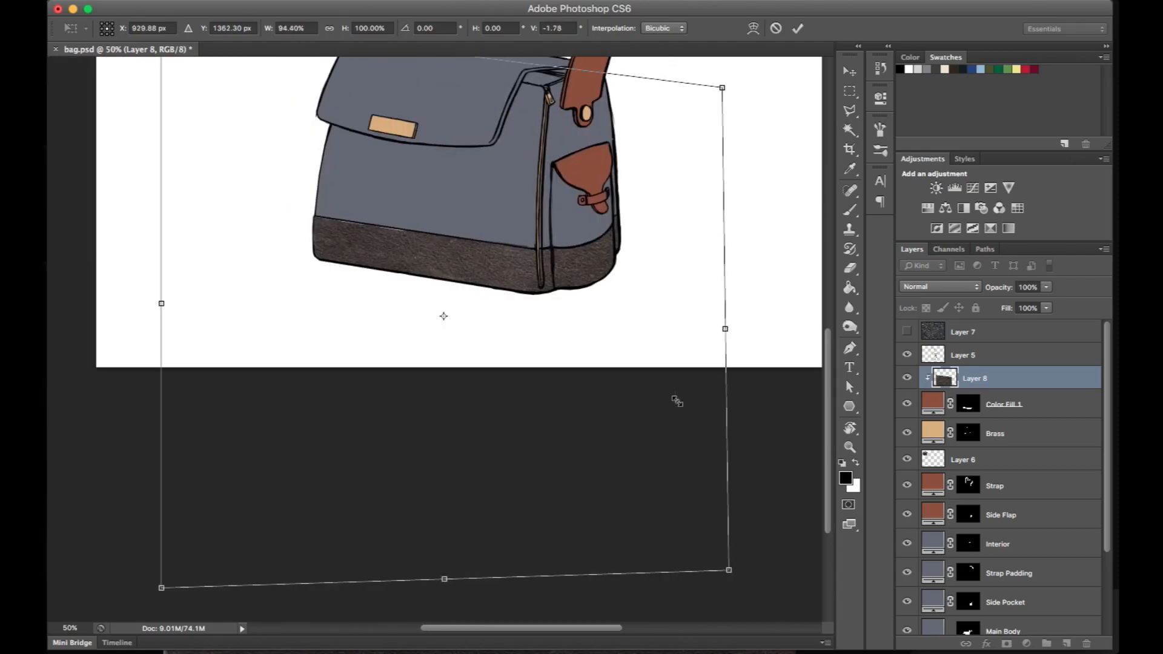
- Pull the leather's left corners and lower right corner inward to match the bag's base and apply the distortion
scroll(378, 329, up, 3)
drag(161, 105, 190, 119)
scroll(180, 477, down, 3)
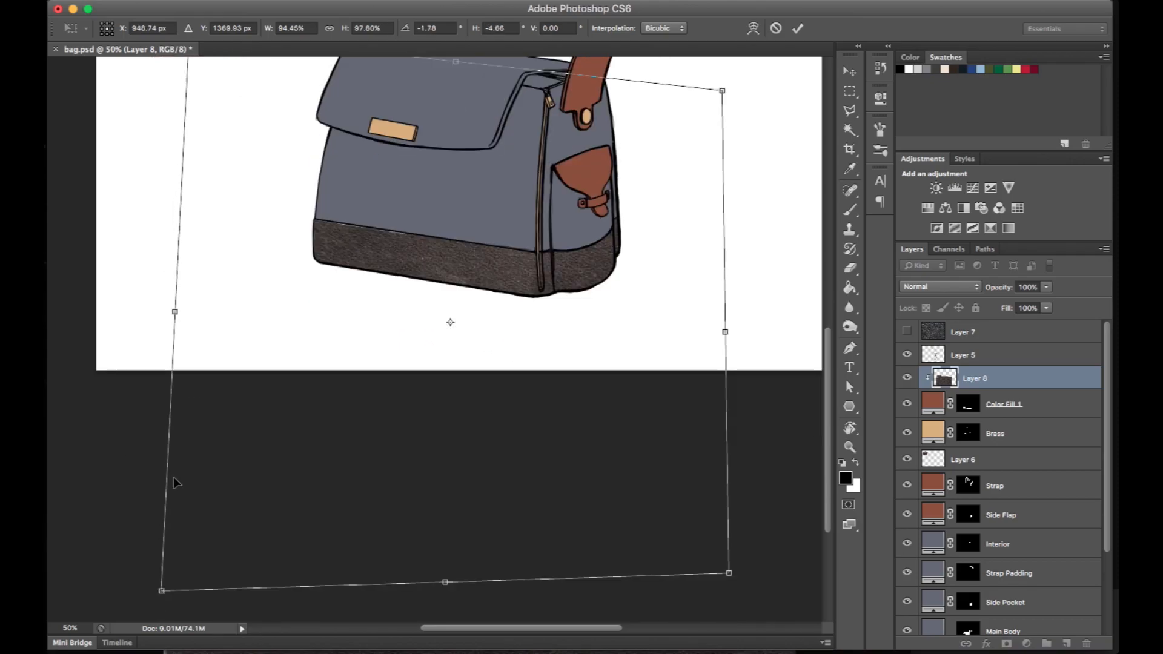
drag(161, 588, 199, 499)
drag(729, 573, 646, 486)
key(Return)
- Reposition the leather on the bag's front base panel and scale it to about 81%
key(super+plus)
key(super+plus)
drag(562, 276, 536, 194)
key(super+minus)
key(super+minus)
key(super+t)
drag(557, 434, 522, 402)
key(super+plus)
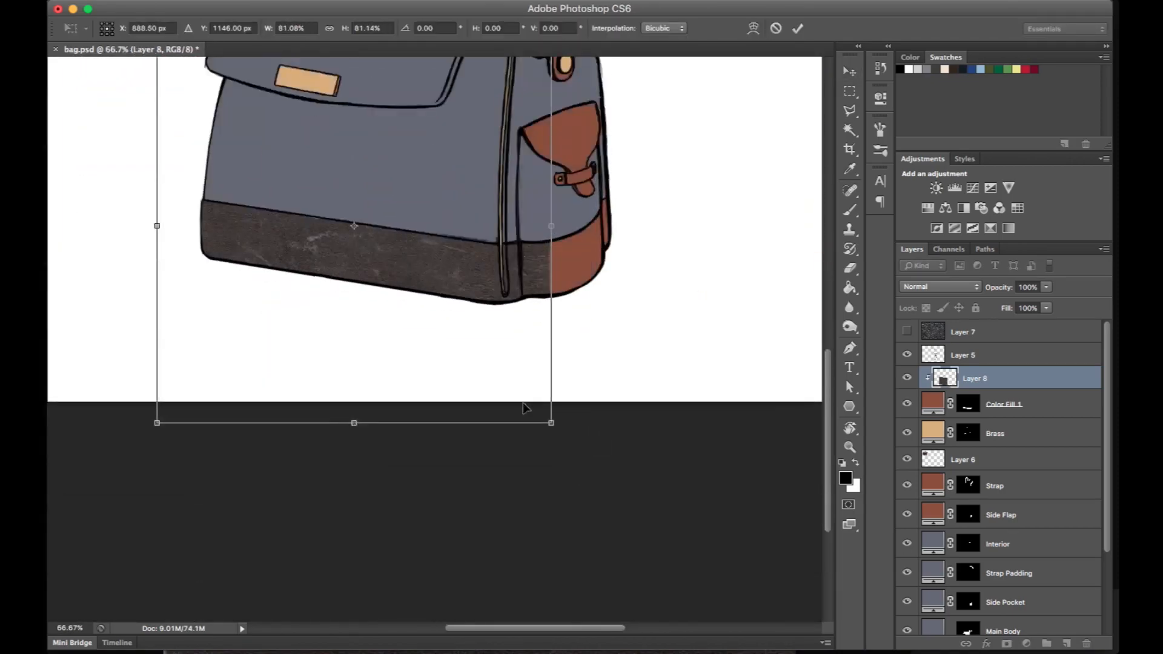
key(Return)
- Try the Overlay, Screen and Multiply blending modes on Layer 8
click(968, 285)
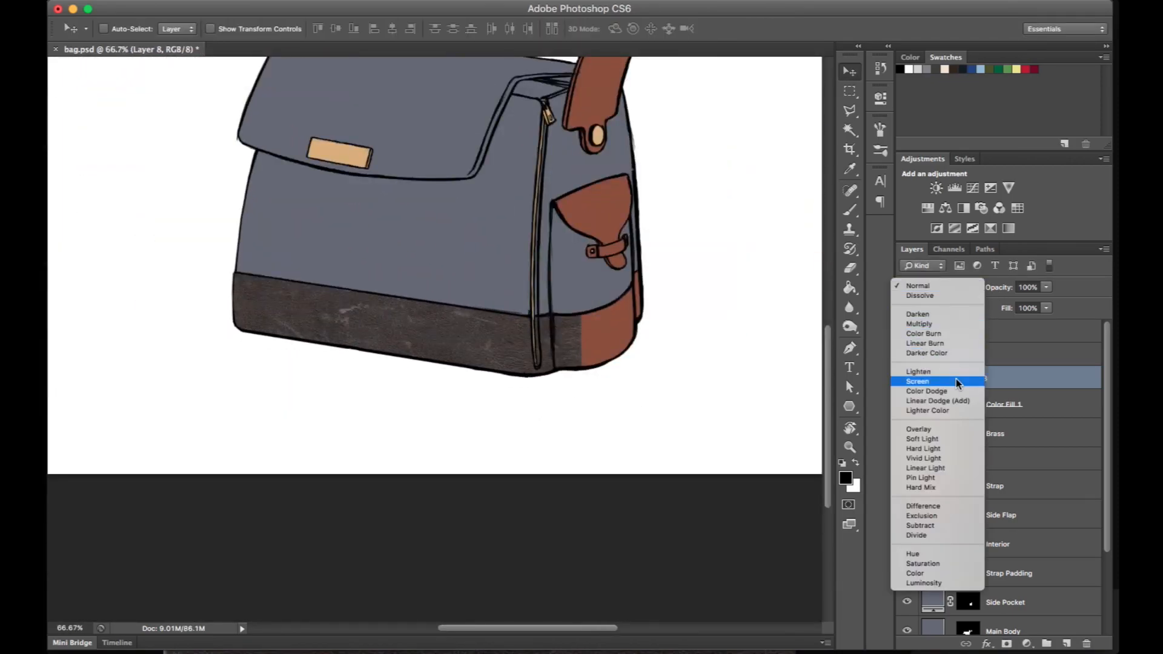
click(948, 429)
key(super+plus)
key(super+plus)
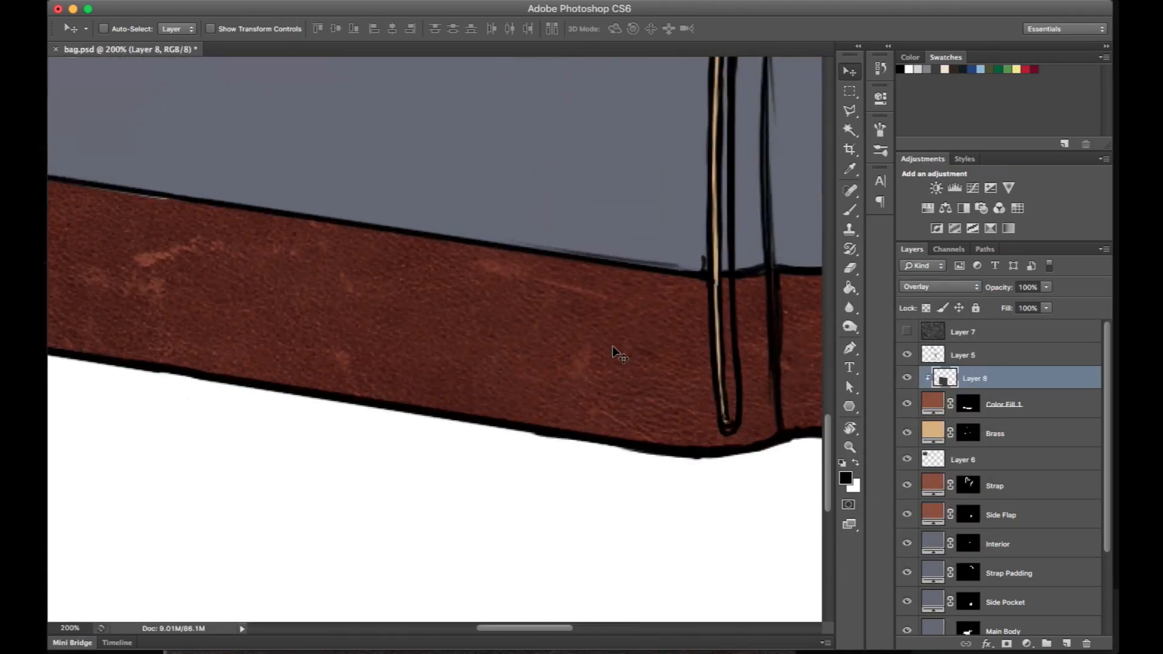
click(964, 286)
click(961, 241)
click(963, 286)
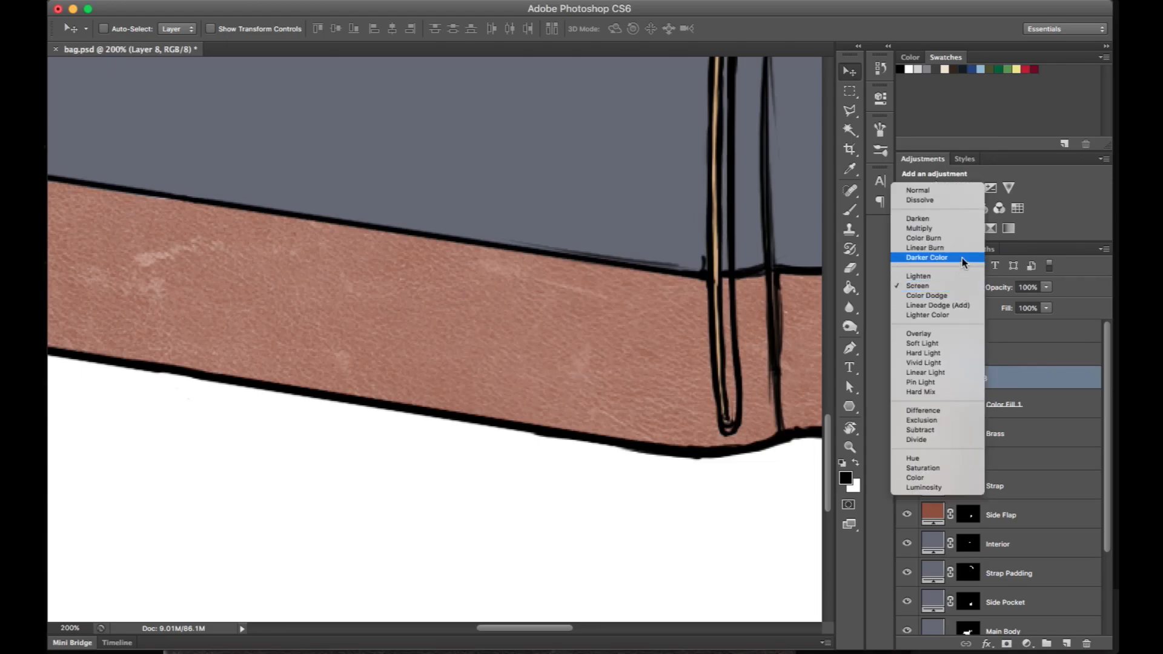
click(958, 228)
click(966, 286)
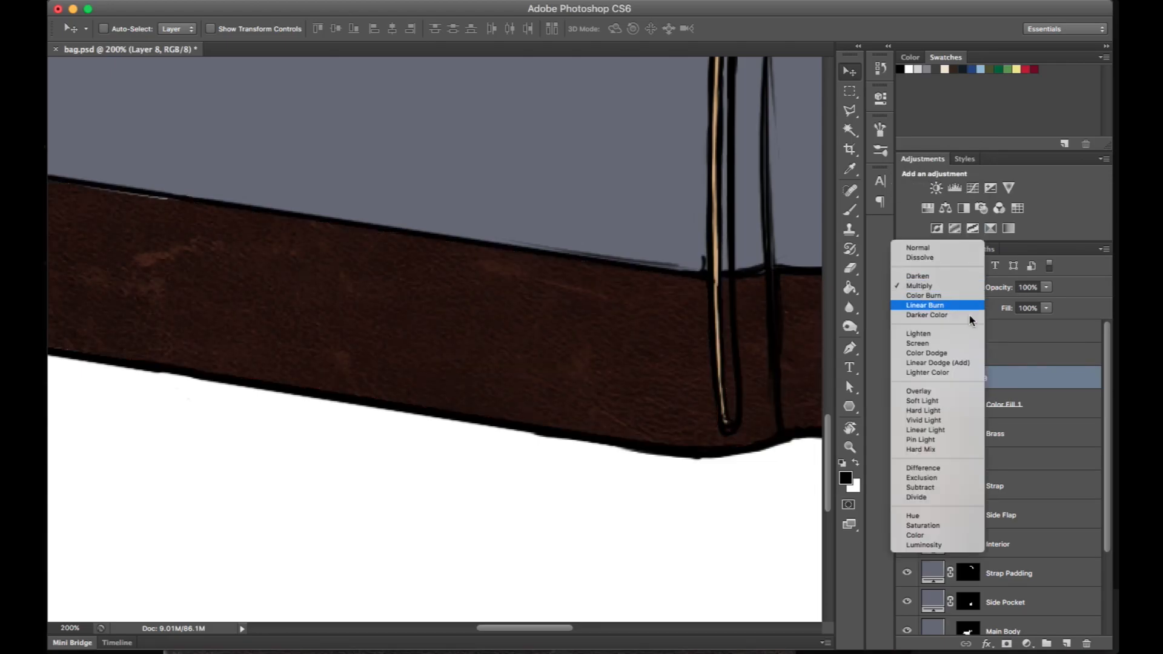
click(963, 392)
- Set Layer 8's blending mode to Soft Light
click(969, 290)
click(970, 296)
key(super+minus)
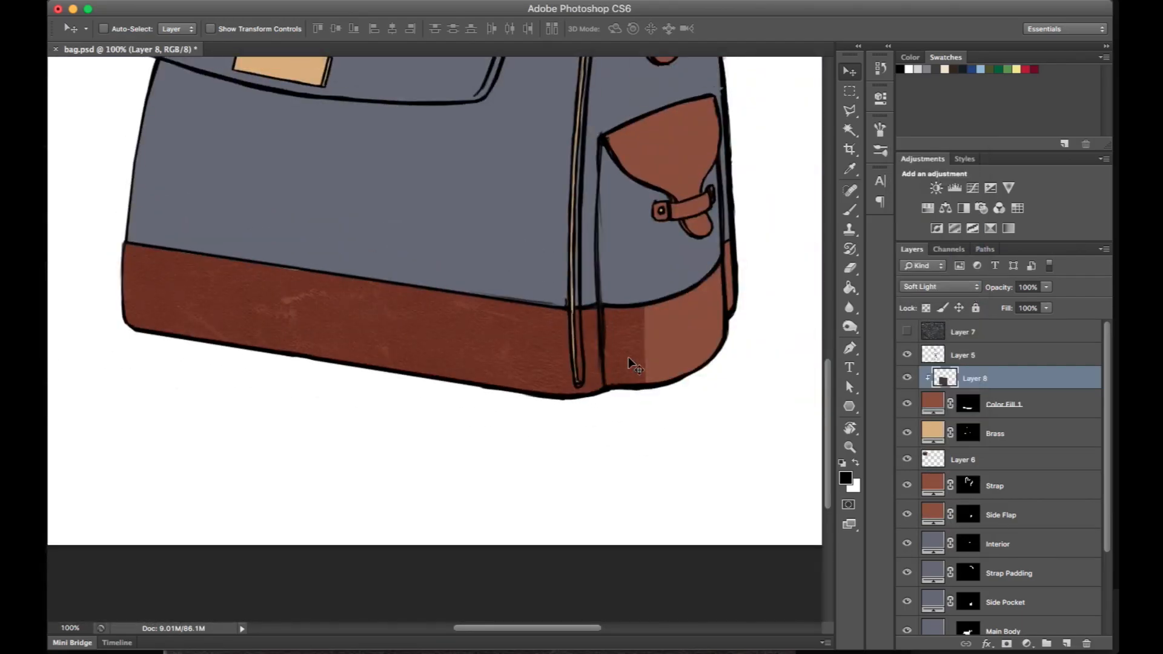
key(super+plus)
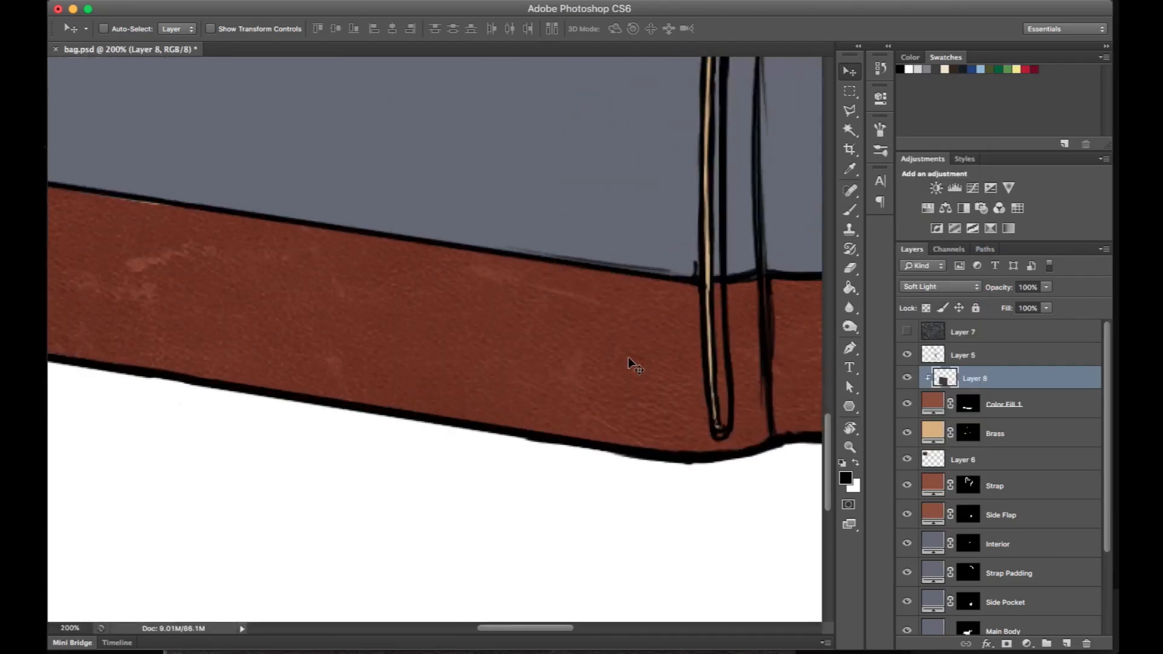
- Add a layer mask to Layer 8 and set up a 46 px brush for painting black on it
drag(786, 301, 478, 281)
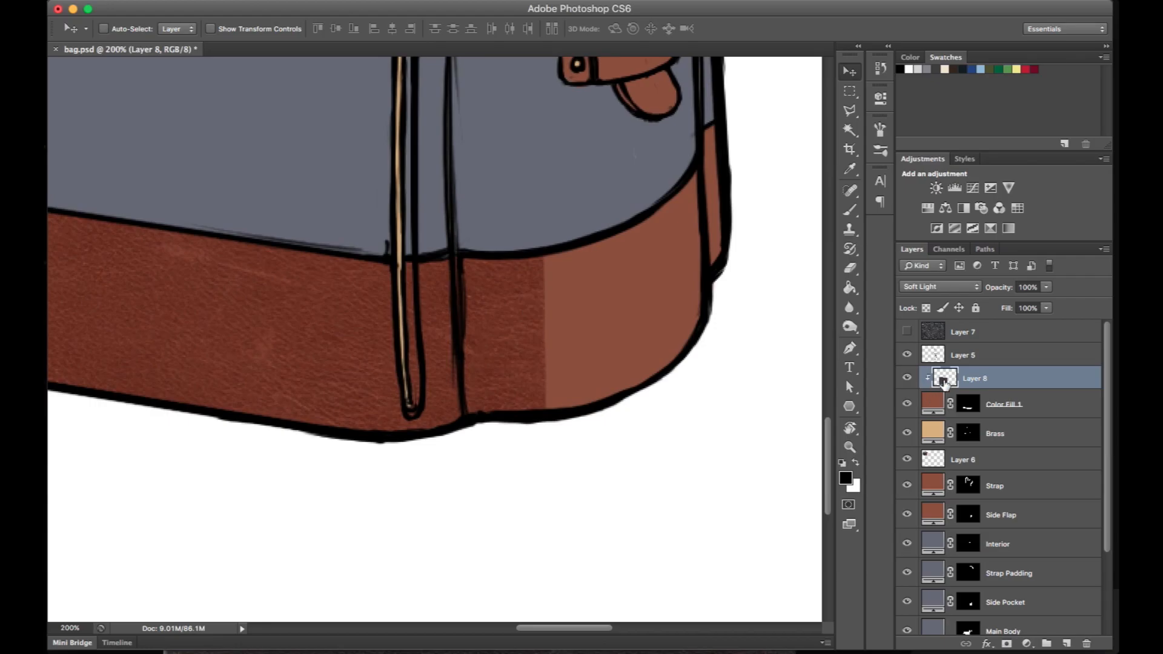
click(1006, 645)
key(b)
right_click(595, 271)
click(643, 298)
click(620, 329)
click(560, 461)
key(x)
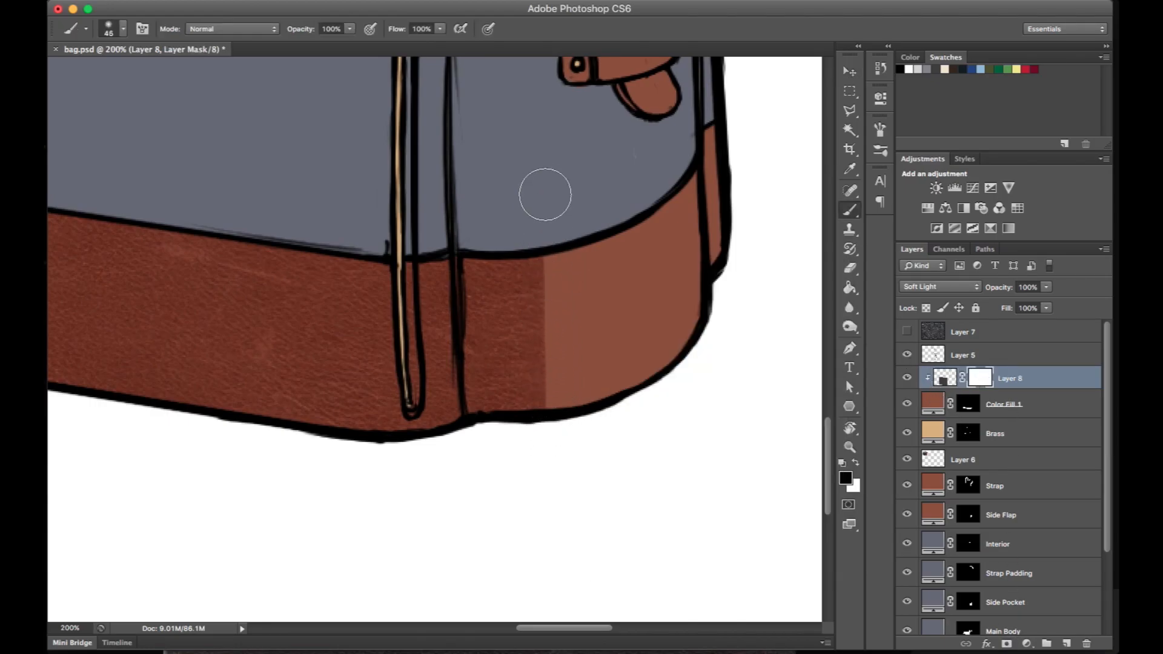
- Mask out Layer 8's leather on the base's side panel beyond the zipper, and reduce the brush to 26 px
drag(543, 184, 553, 449)
drag(460, 252, 462, 501)
mouse_move(488, 227)
mouse_down()
mouse_move(512, 387)
mouse_move(523, 369)
mouse_move(462, 190)
mouse_move(437, 190)
mouse_move(446, 172)
mouse_move(431, 329)
mouse_up()
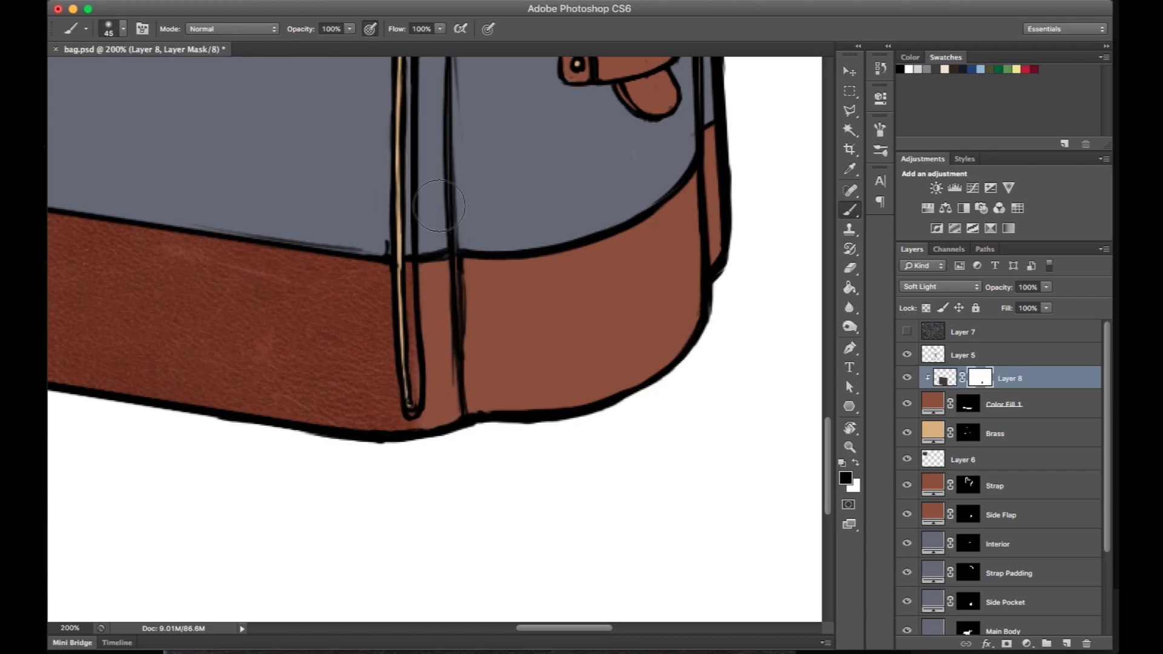
right_click(490, 257)
text(26)
key(Return)
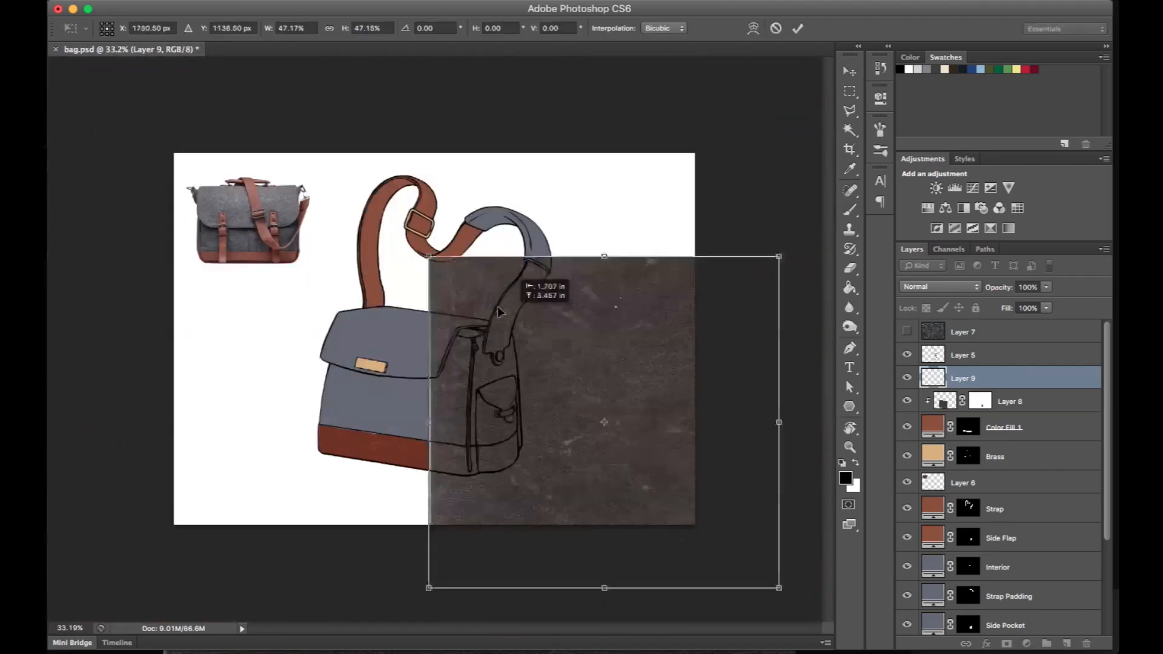
- Distort the leather piece on Layer 9 to follow the perspective of the bag's side panel
drag(534, 285, 545, 339)
key(super+equal)
mouse_move(700, 85)
mouse_down()
mouse_move(638, 124)
mouse_move(532, 125)
mouse_up()
drag(653, 456, 532, 381)
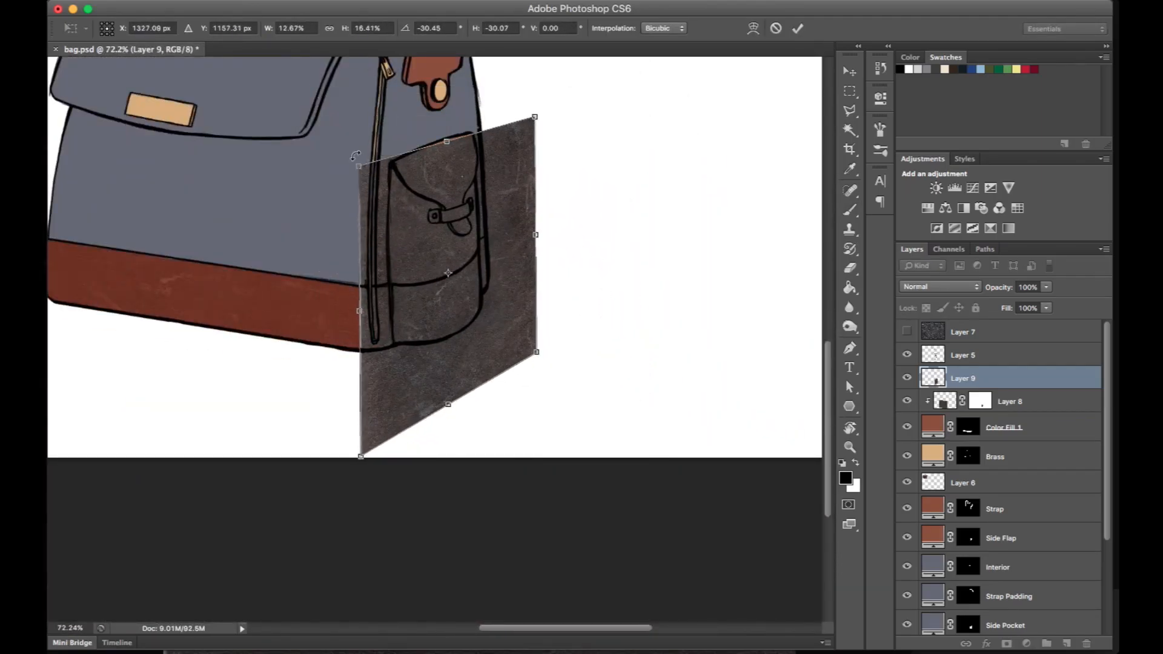
key(Return)
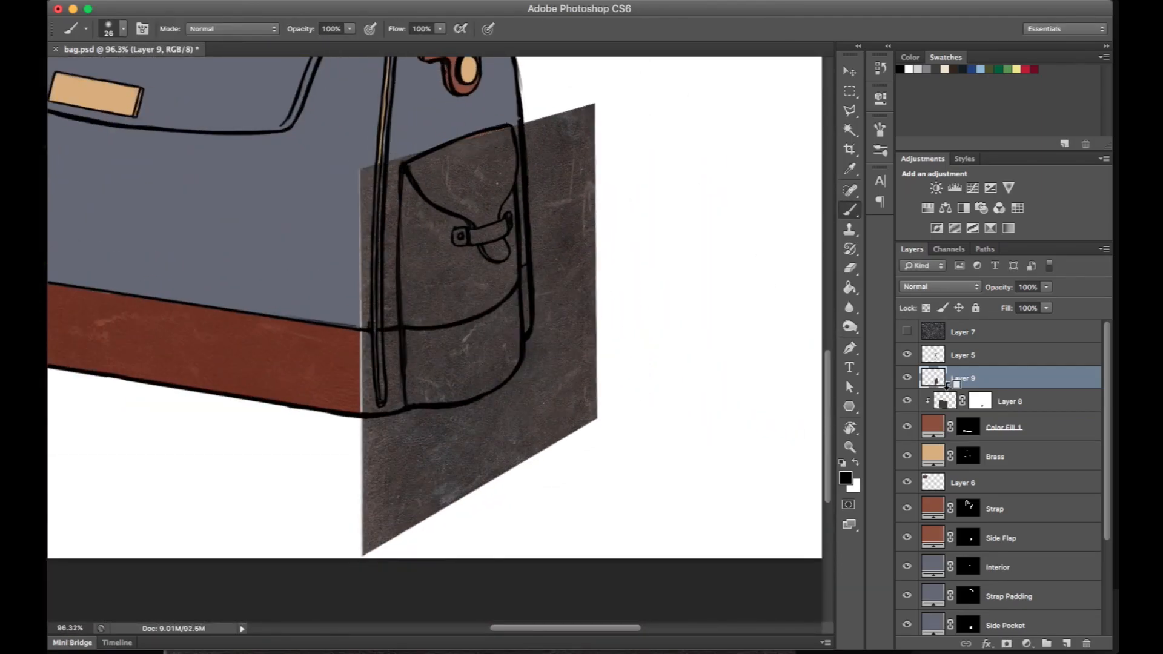
- Clip Layer 9 to the base's color fill with Soft Light blending and give it a layer mask
alt+click(947, 386)
click(939, 287)
click(936, 438)
scroll(592, 309, up, 5)
drag(640, 343, 779, 290)
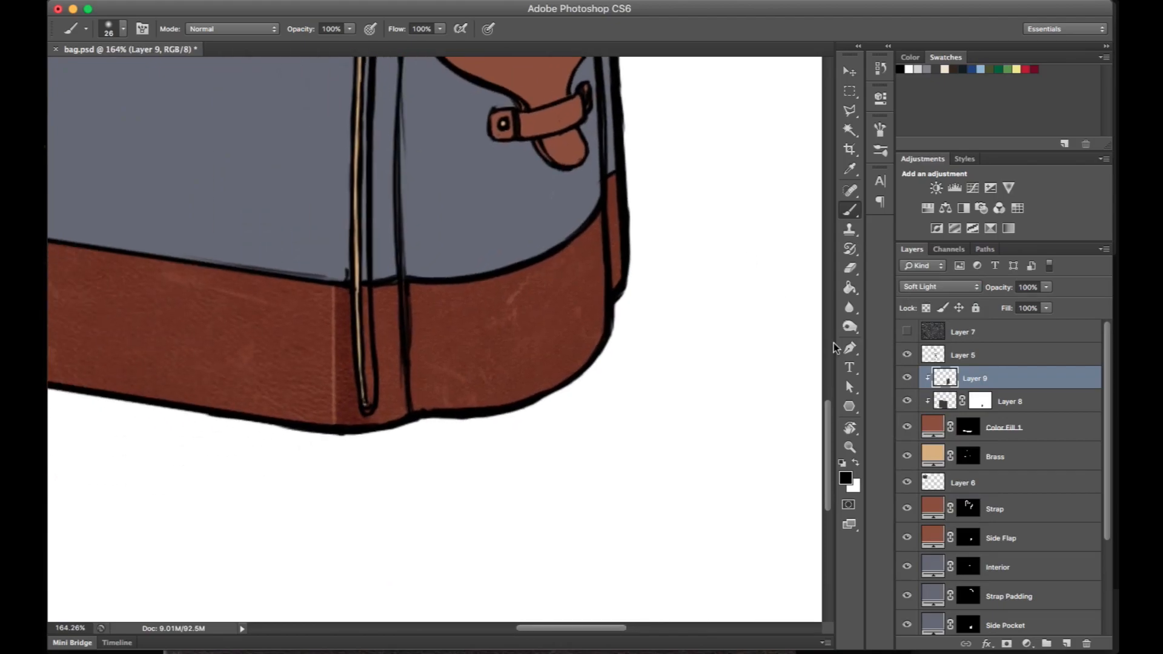
click(1005, 644)
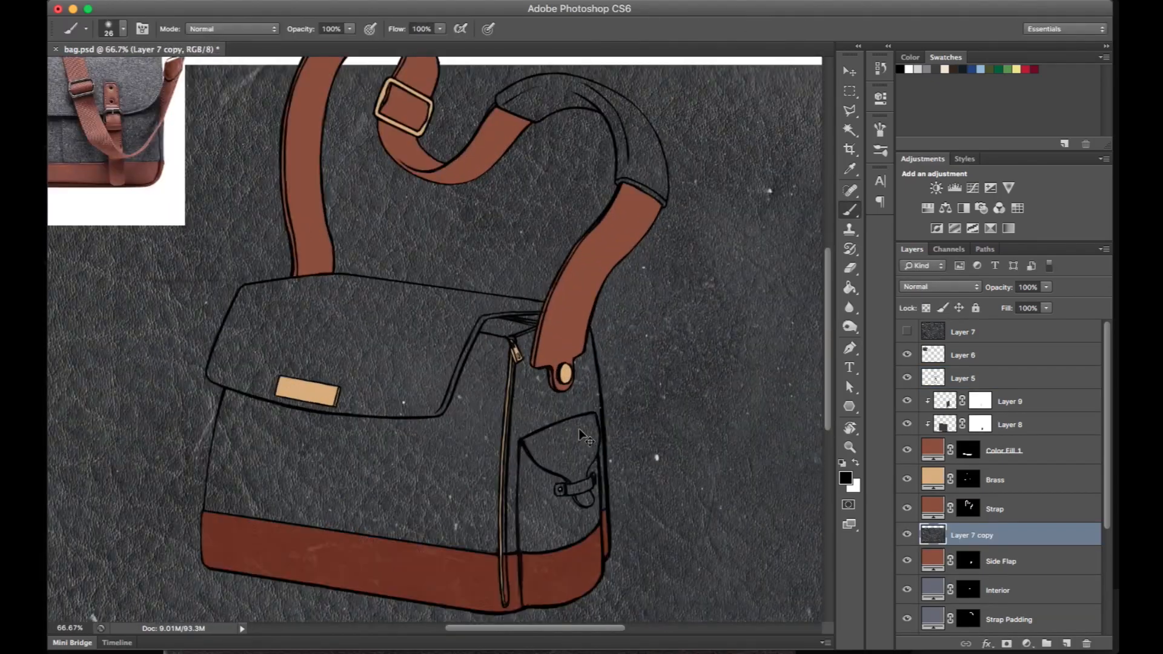
- Rotate and distort the grey leather piece clipped to Side Flap, about -17°, to match the pocket flap's angle
drag(477, 370, 585, 476)
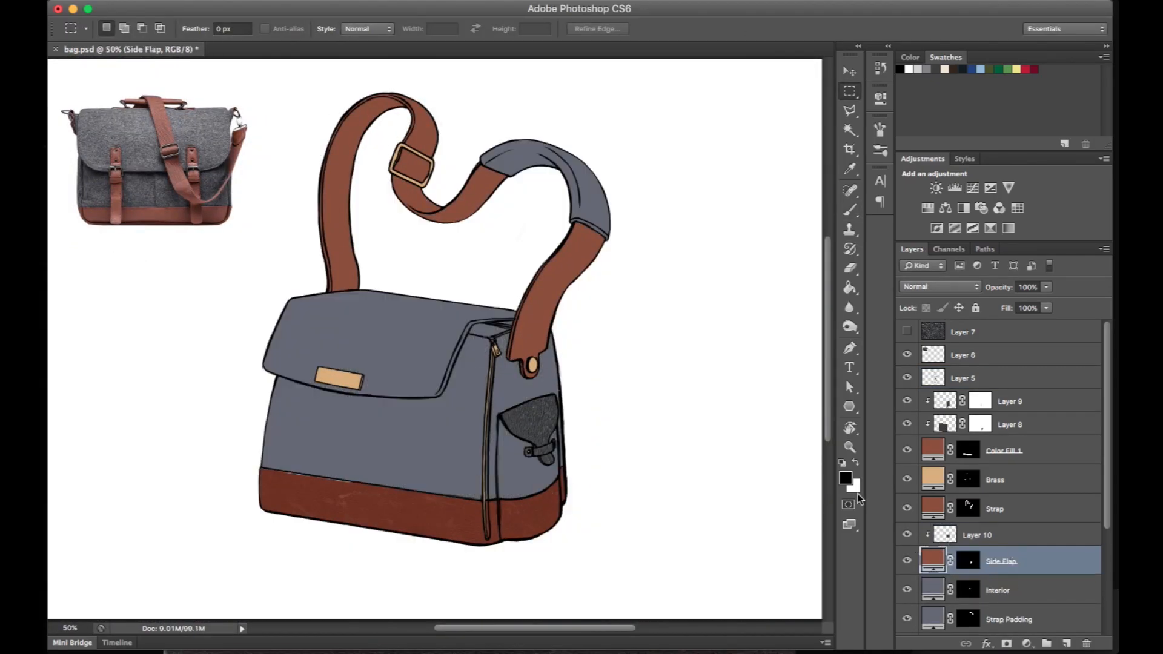
key(ctrl+t)
drag(431, 483, 471, 513)
drag(673, 482, 667, 445)
drag(431, 273, 431, 312)
drag(627, 266, 621, 255)
drag(470, 509, 473, 505)
drag(622, 255, 616, 271)
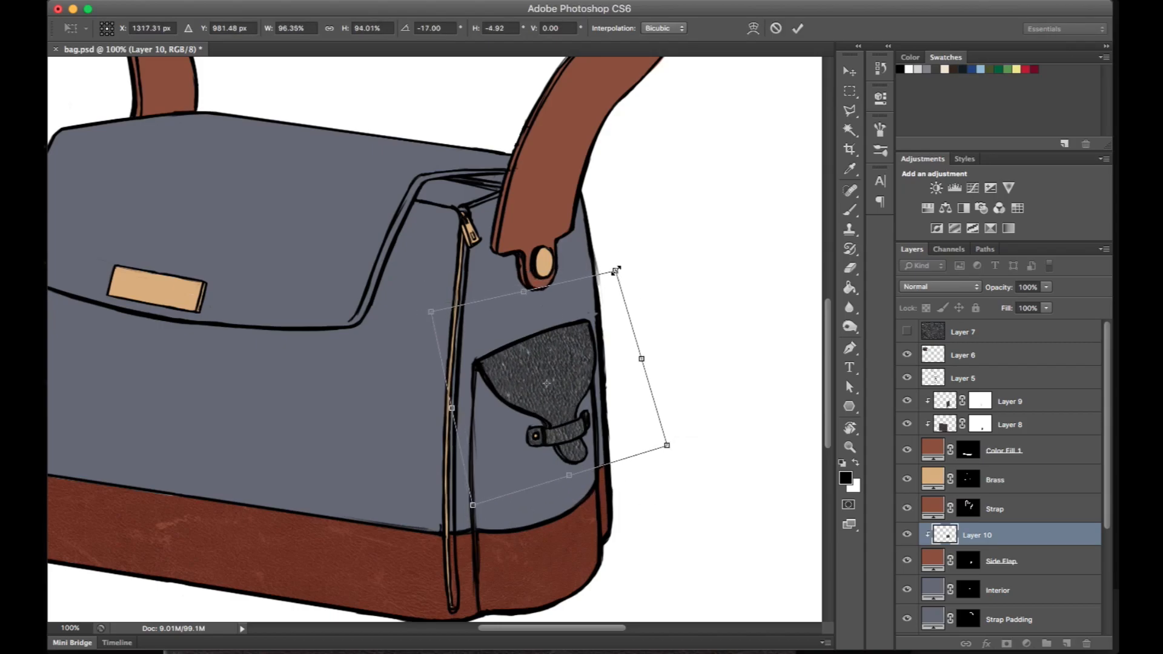
key(Return)
- Warp Layer 10's leather so its grain curves with the side pocket's flap
key(ctrl+t)
right_click(588, 414)
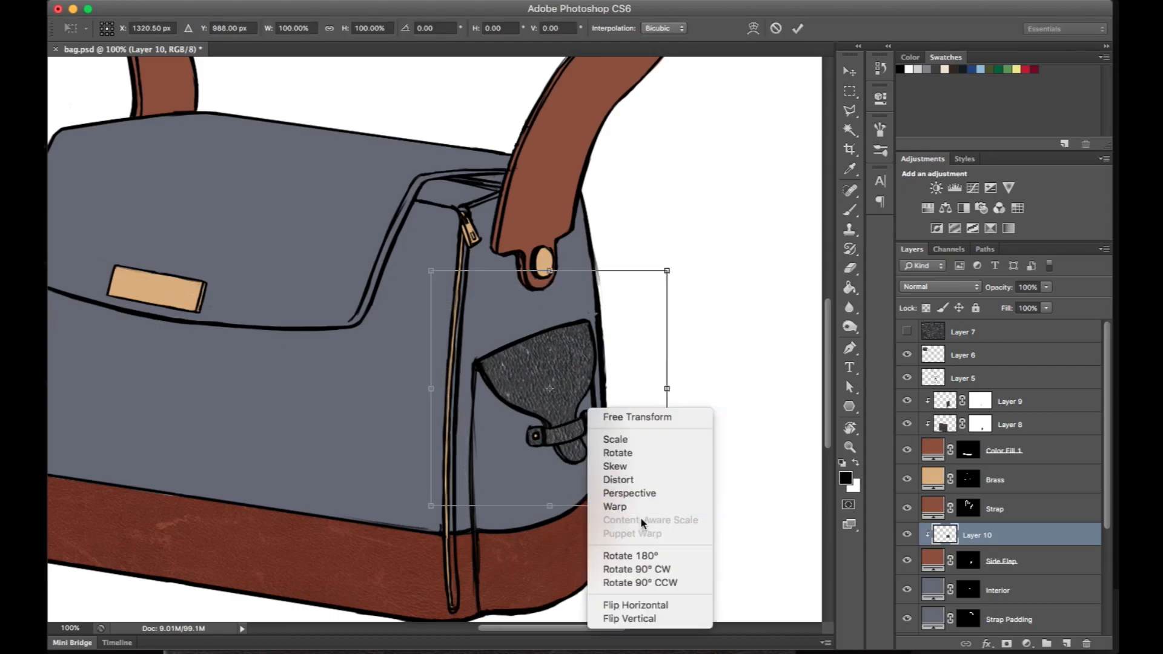
click(615, 506)
drag(589, 505, 589, 434)
drag(668, 502, 678, 462)
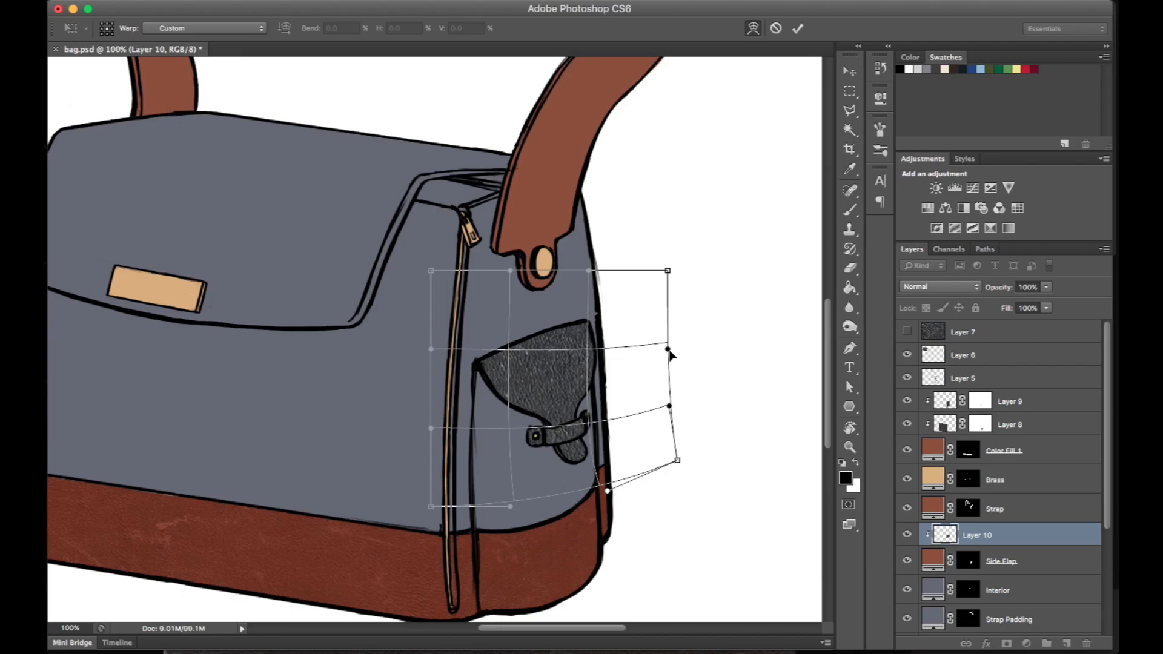
drag(592, 432, 598, 424)
drag(608, 491, 620, 473)
drag(510, 506, 511, 525)
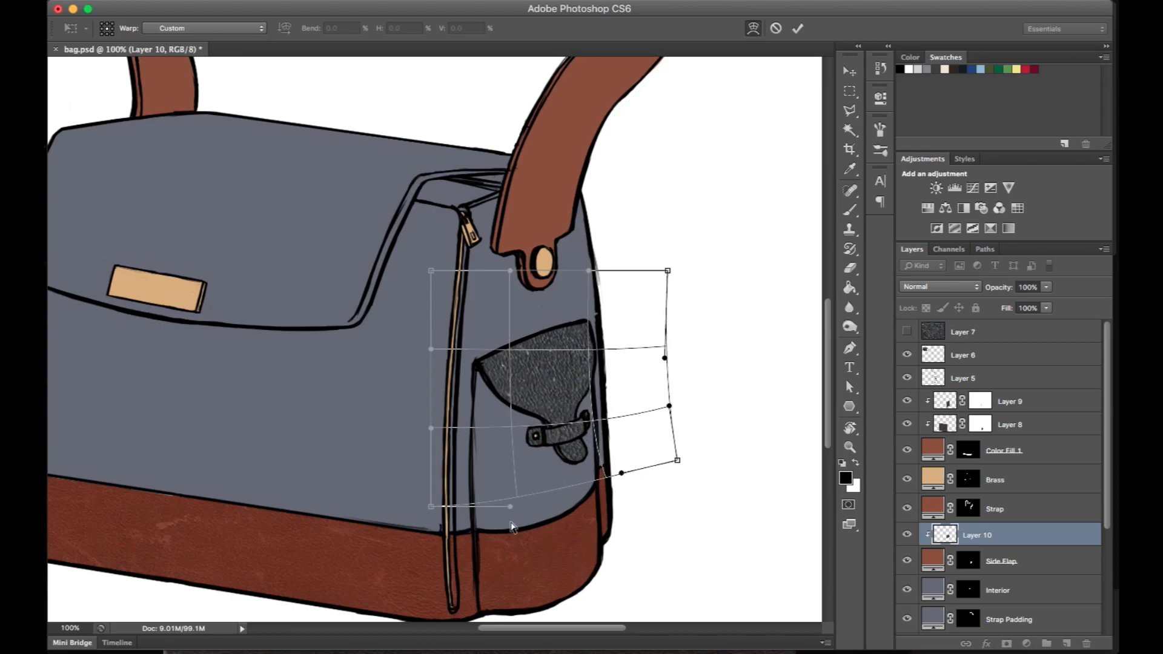
key(Return)
- Set Layer 10's blending mode to Soft Light
key(super+plus)
key(super+minus)
click(944, 287)
click(933, 439)
- Duplicate the grey leather of Layer 7 and clip the visible copy to the Strap layer
key(super+minus)
key(super+minus)
scroll(612, 434, up, 1)
click(993, 335)
key(super+j)
drag(999, 336, 993, 515)
key(super+minus)
alt+click(944, 517)
click(906, 505)
key(super+plus)
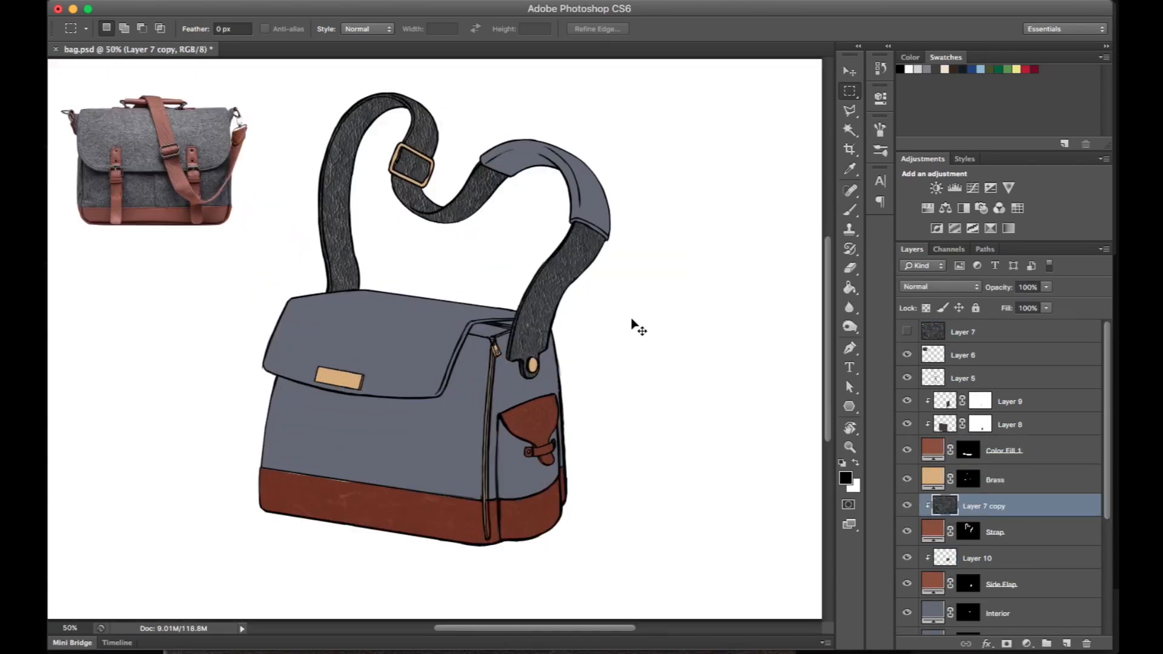
- Copy the grey leather area covering the strap onto its own layer and clip it to Strap
key(super+minus)
key(super+j)
alt+click(948, 518)
key(super+plus)
key(super+plus)
click(981, 506)
- Warp the strap's leather texture so it bends with the strap's right side
key(super+t)
right_click(363, 247)
click(393, 343)
drag(669, 310, 704, 320)
drag(728, 499, 630, 441)
key(Return)
- Set the blending mode of the strap's leather layer to Soft Light
key(super+plus)
click(960, 287)
click(936, 441)
key(super+minus)
- Switch to Chrome, search the images for "wool texture" and preview the wildtextures grey felt texture
click(78, 173)
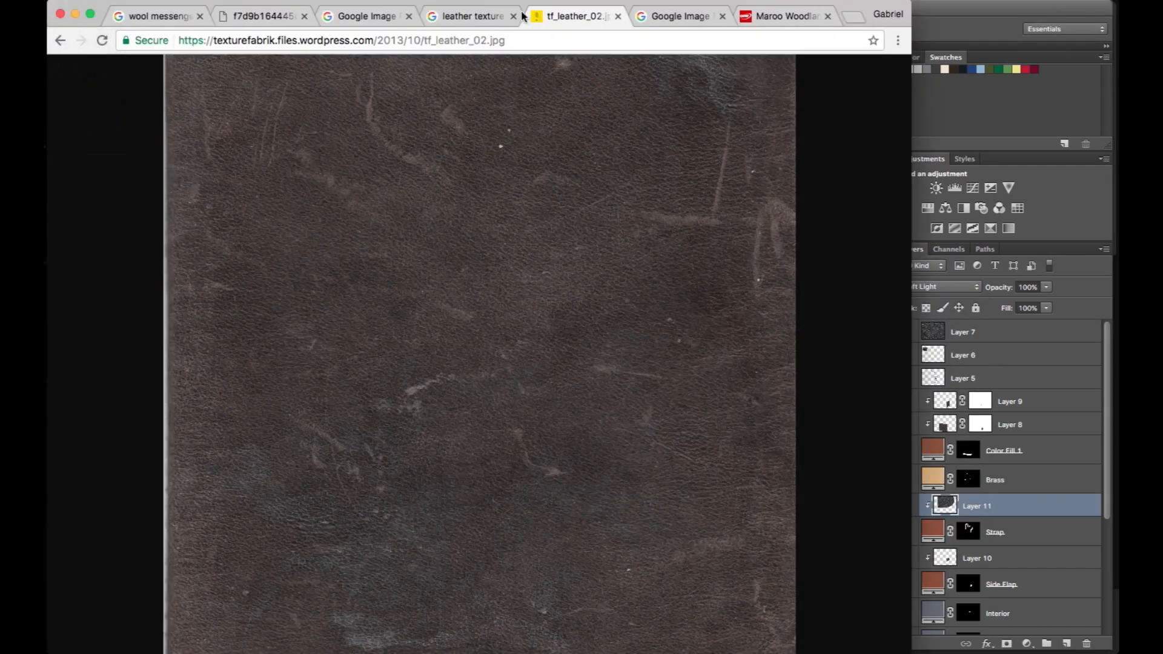
click(472, 16)
scroll(210, 85, up, 5)
double_click(211, 84)
text(wool texture)
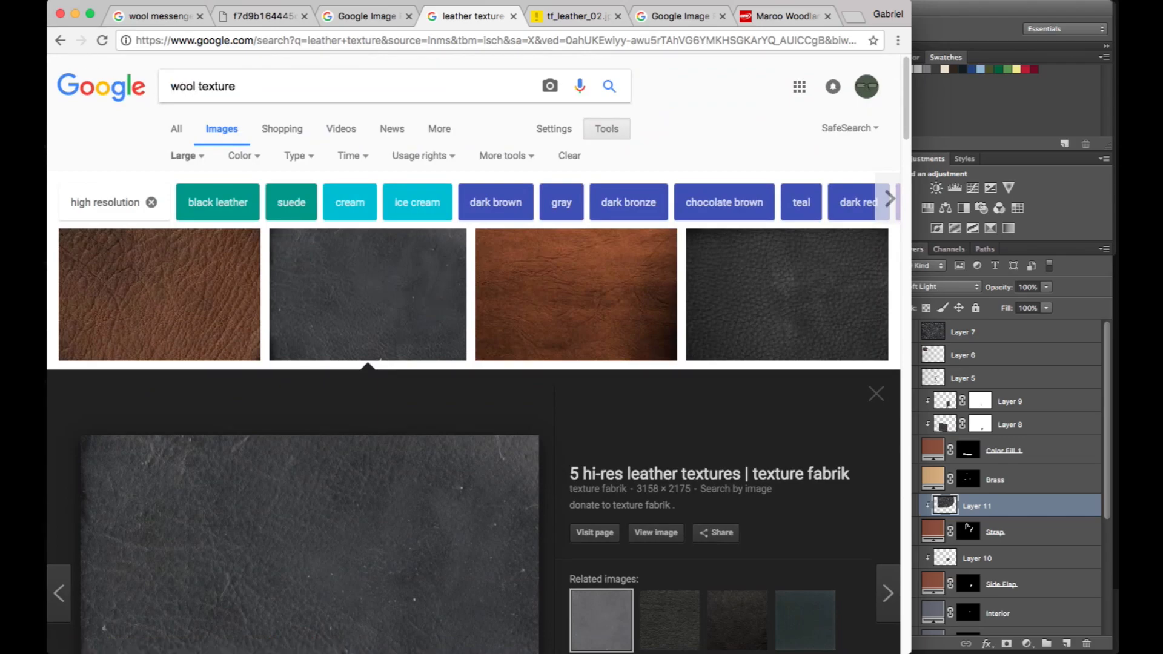
key(Return)
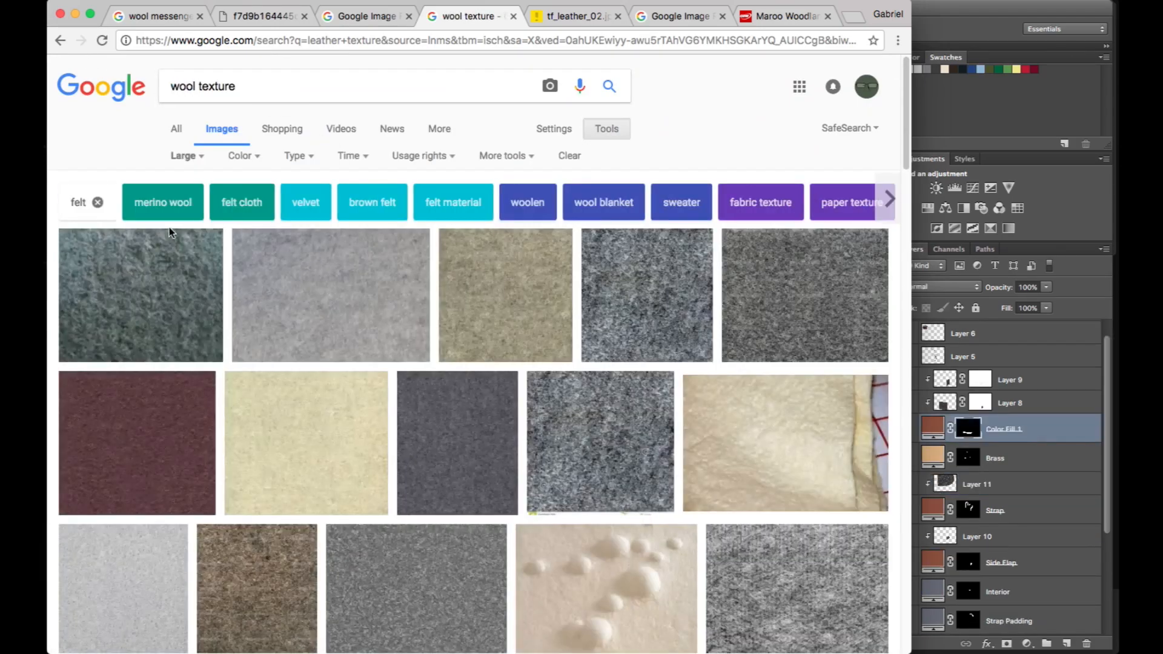
scroll(798, 276, down, 3)
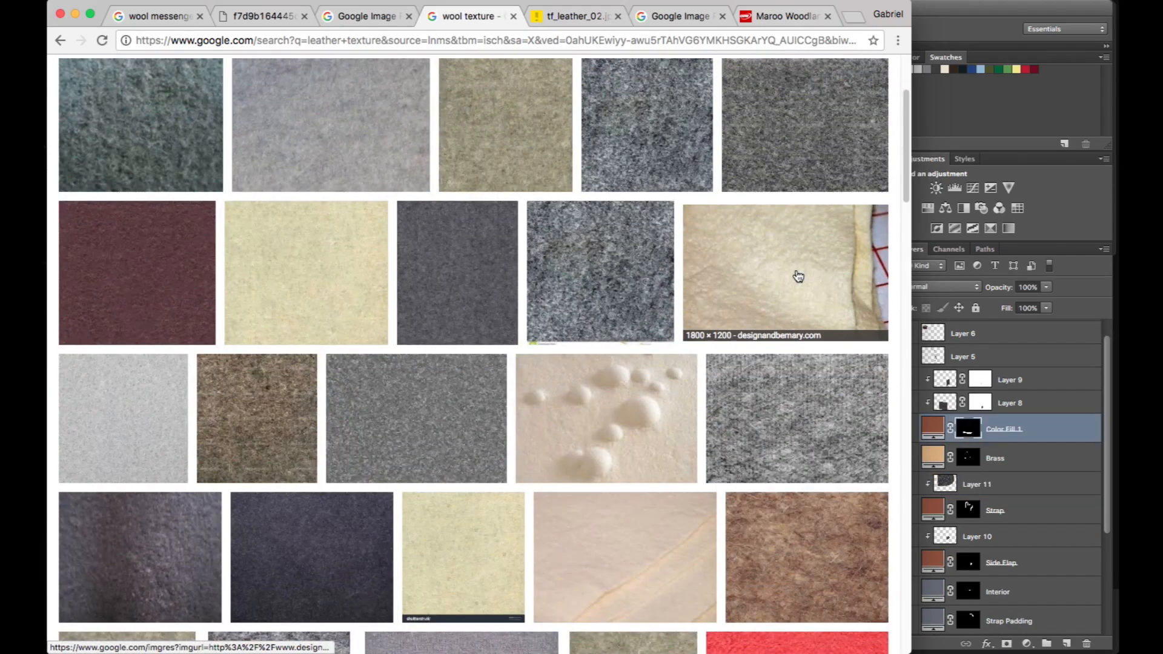
click(415, 408)
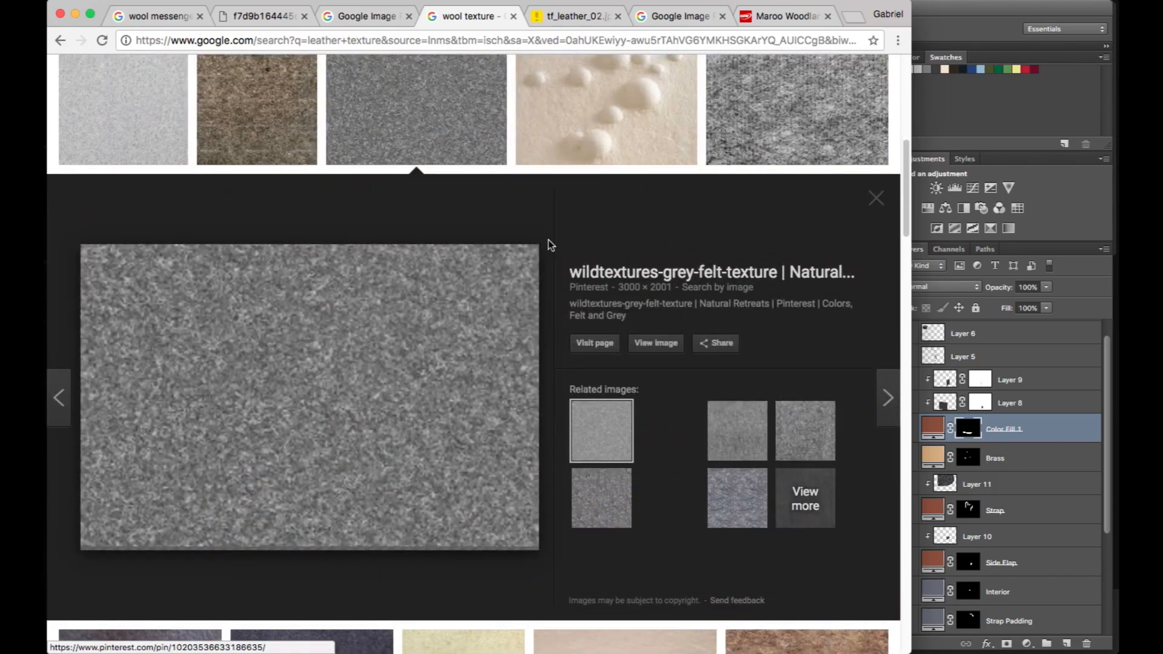
- Copy the full-size wildtextures grey felt image and paste it as a new layer into bag.psd in Photoshop
click(655, 343)
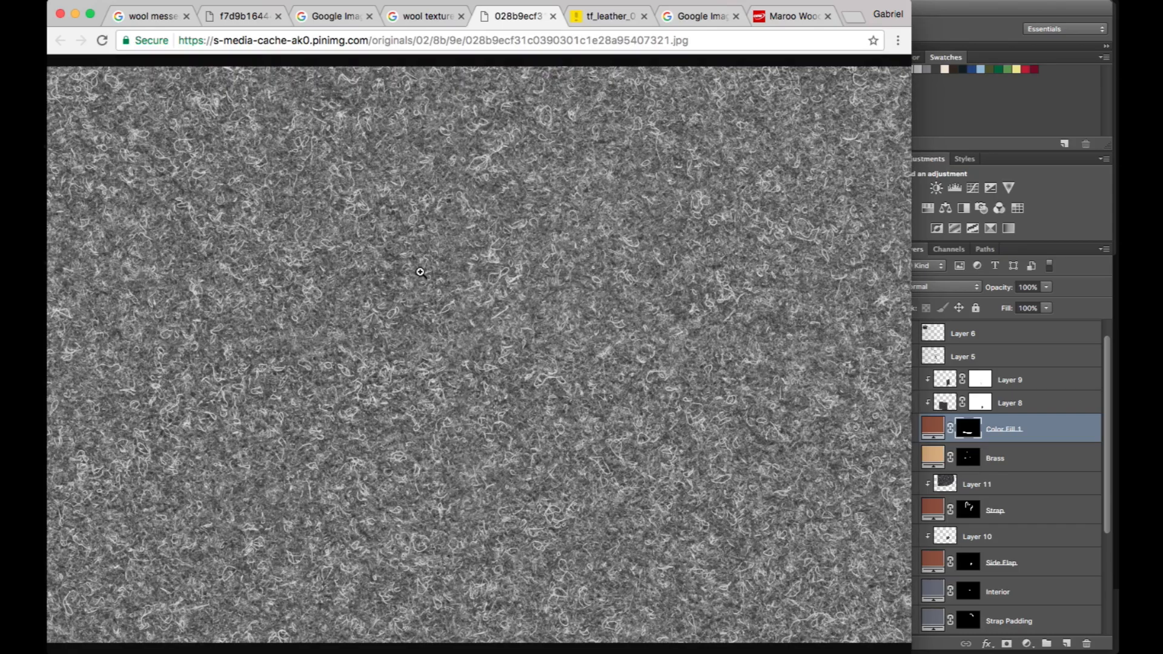
click(420, 272)
click(431, 303)
right_click(431, 303)
click(495, 337)
click(1021, 344)
click(1021, 344)
key(super+v)
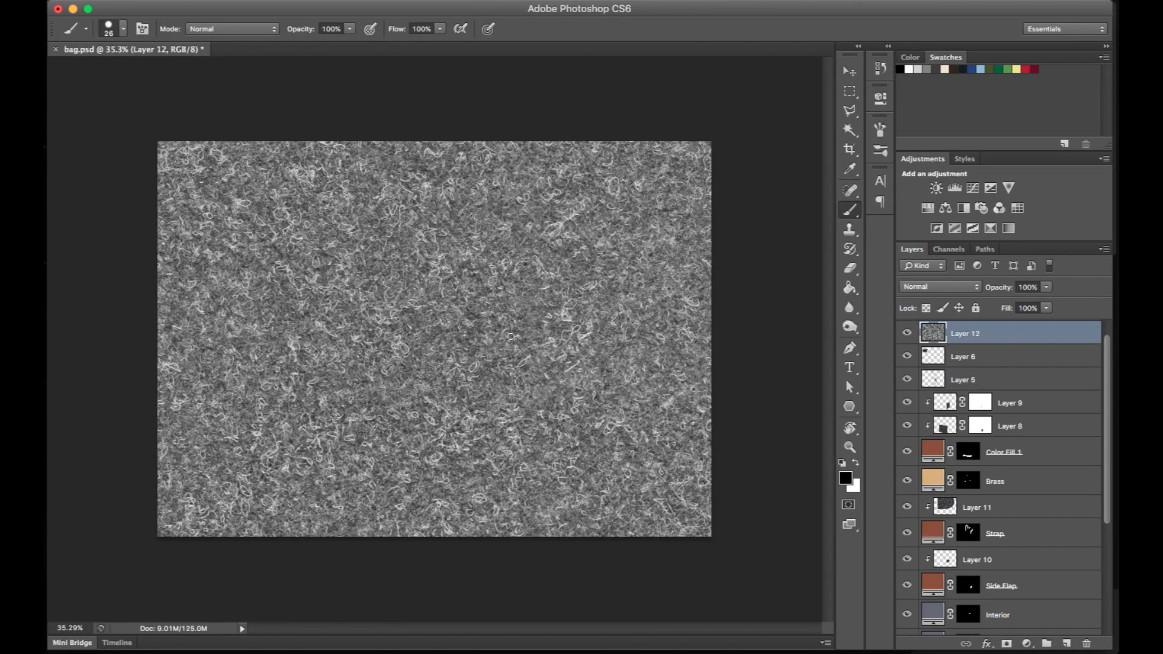
- Duplicate the wool texture layer and scale the copy to about 35% over the bag's body
key(super+j)
key(super+t)
drag(157, 141, 566, 413)
drag(649, 493, 321, 314)
drag(239, 233, 342, 302)
key(super+plus)
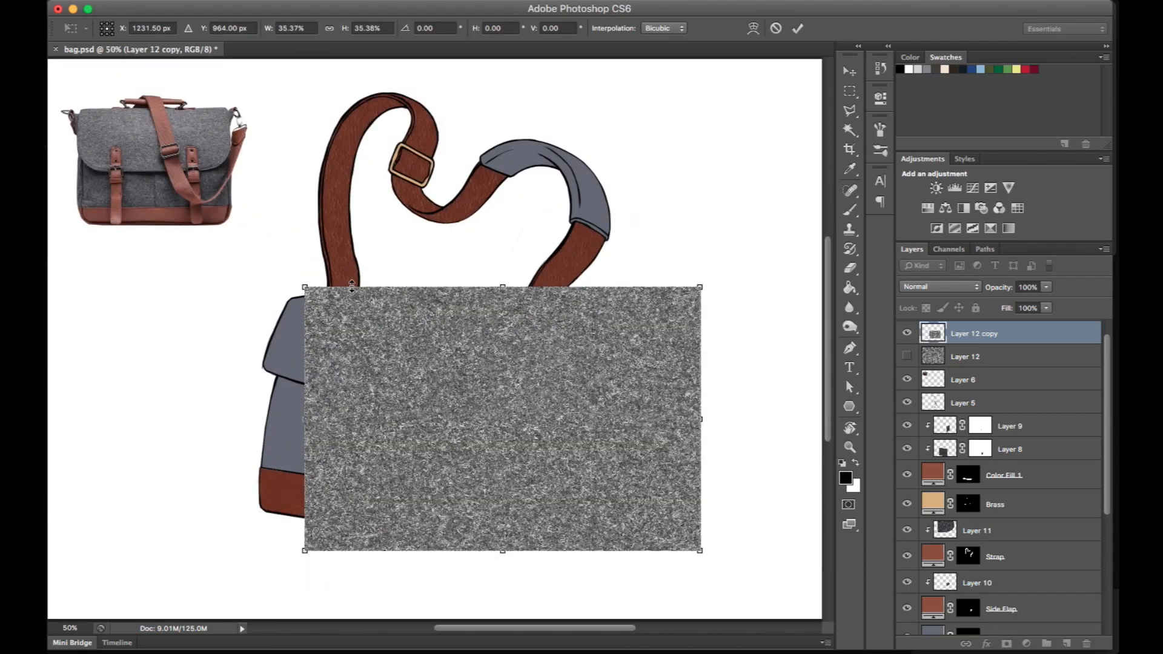
key(super+plus)
drag(545, 405, 516, 307)
drag(573, 330, 442, 314)
key(Return)
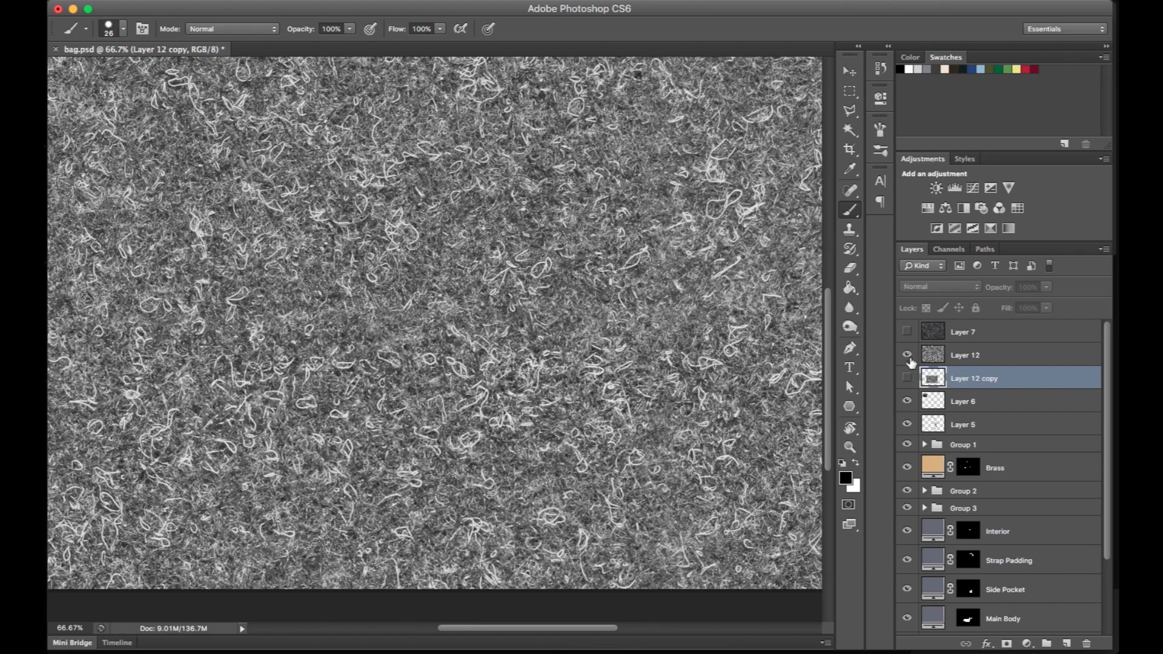
- Move the scaled wool texture copy directly above Main Body and clip it to that fill layer
click(906, 378)
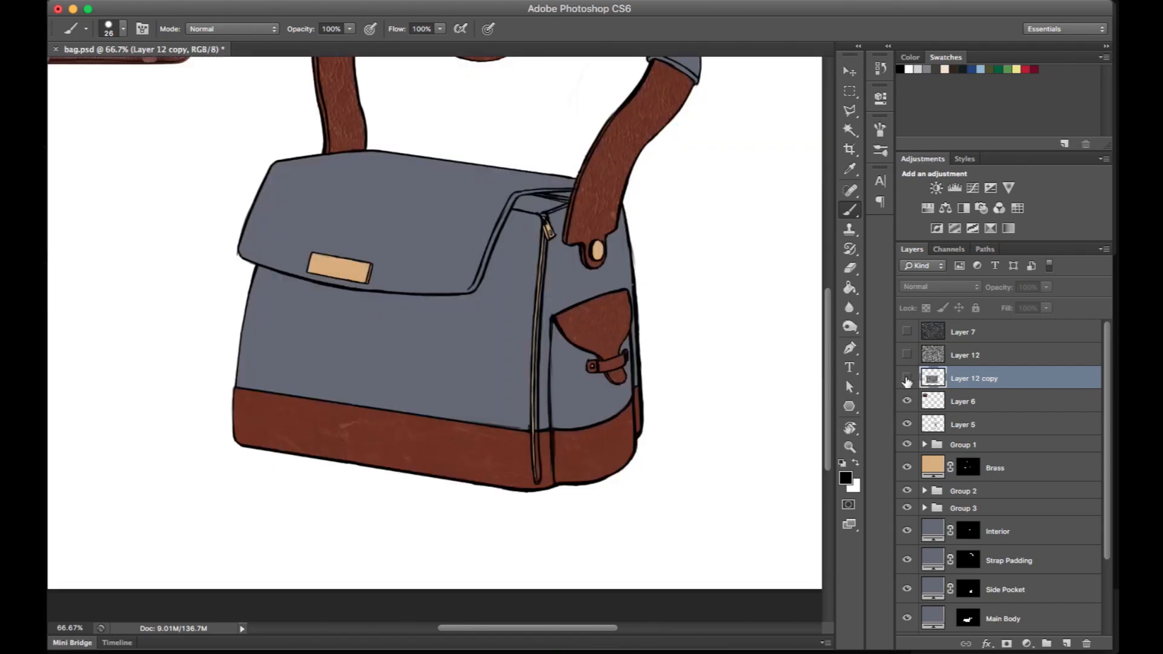
drag(945, 378, 951, 607)
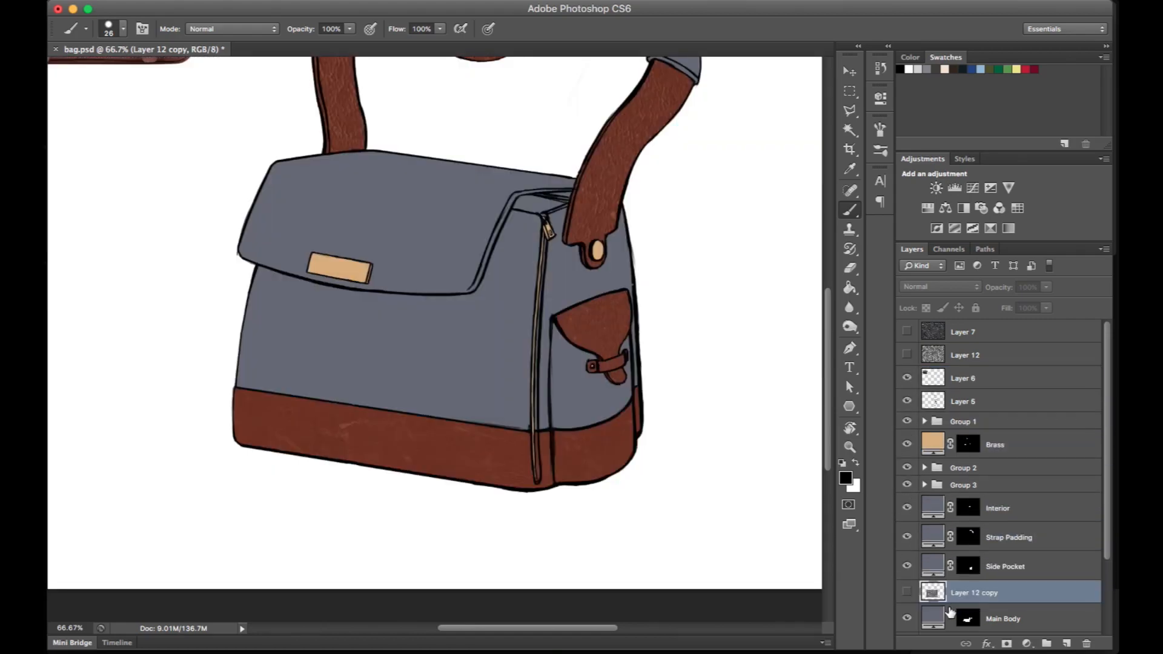
click(906, 592)
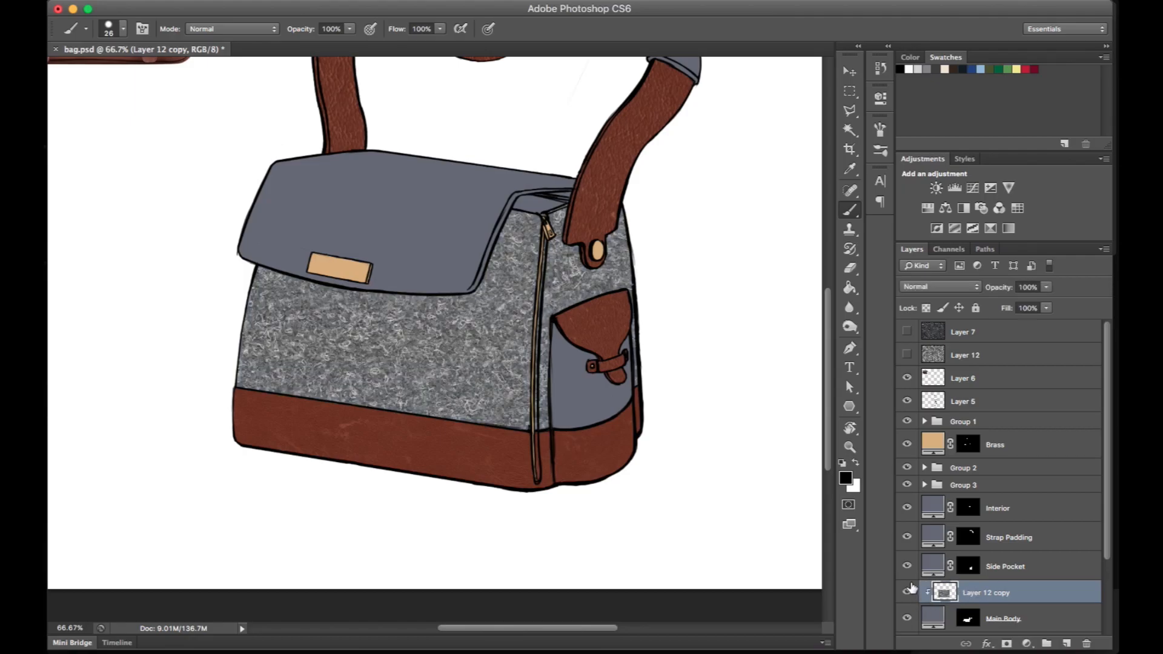
- Distort and warp the main body's wool texture to follow the perspective of the bag's front face
key(super+t)
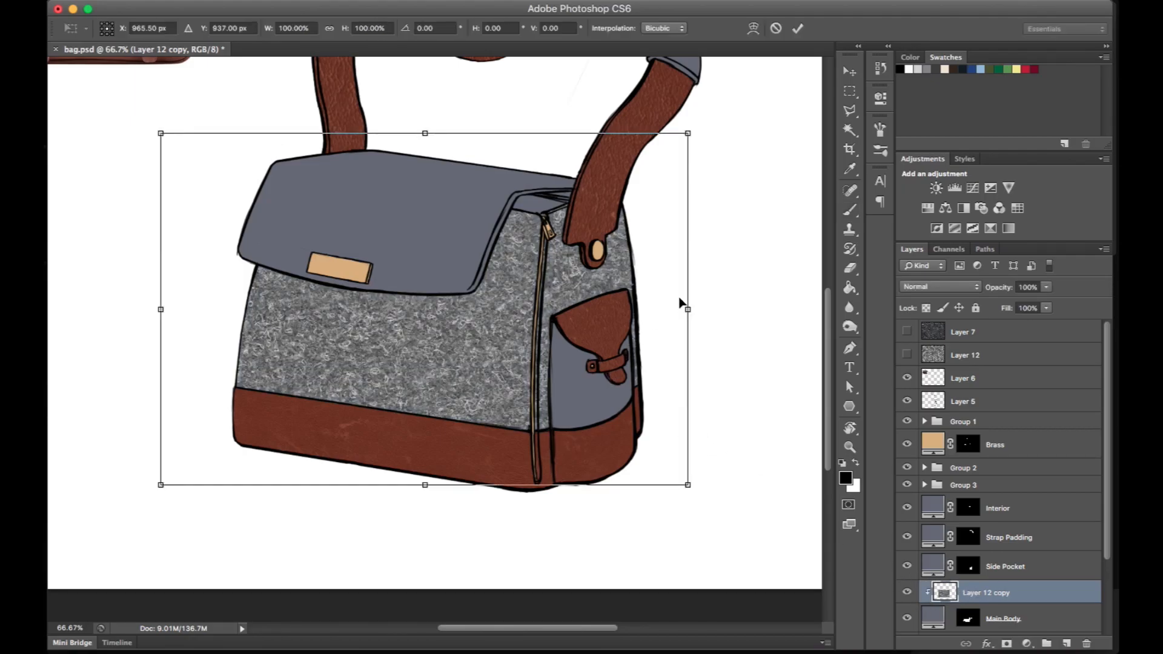
drag(689, 486, 548, 497)
drag(687, 134, 556, 206)
drag(161, 132, 264, 168)
drag(161, 485, 229, 454)
drag(264, 169, 250, 165)
drag(229, 455, 219, 453)
drag(548, 496, 543, 502)
click(752, 29)
drag(339, 338, 325, 329)
drag(412, 355, 416, 322)
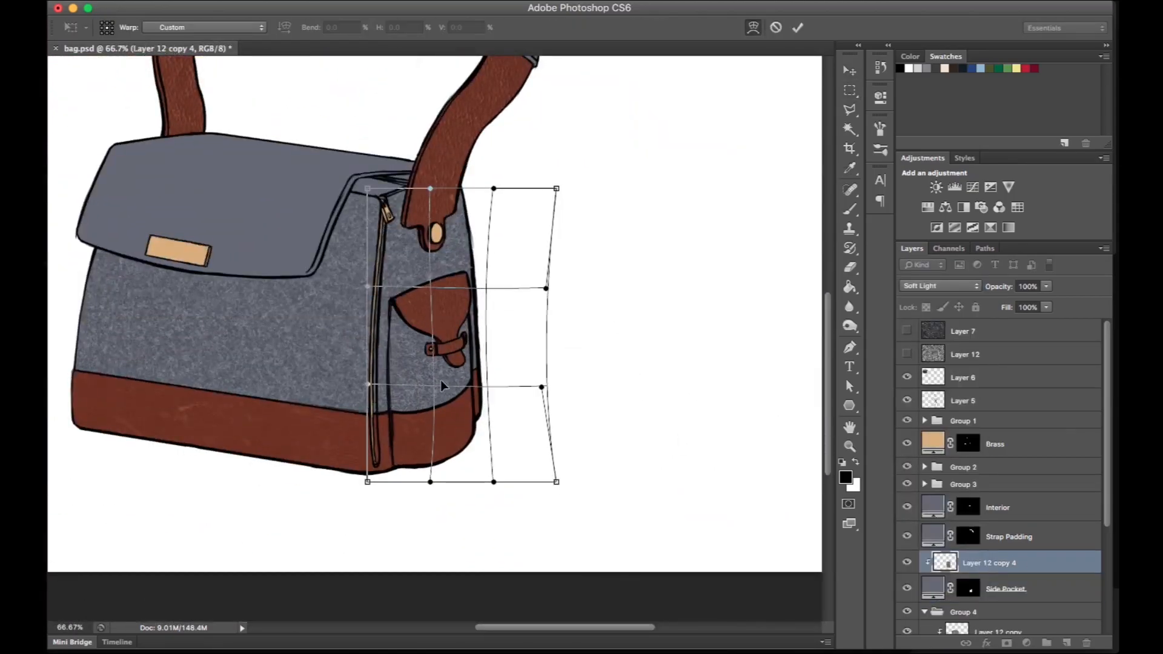
- Warp the wool texture clipped to Side Pocket so it narrows and curves with the bag's side
drag(555, 189, 509, 189)
drag(546, 288, 501, 294)
drag(541, 387, 495, 388)
drag(556, 482, 494, 479)
drag(463, 482, 469, 481)
drag(473, 293, 462, 295)
drag(438, 387, 437, 402)
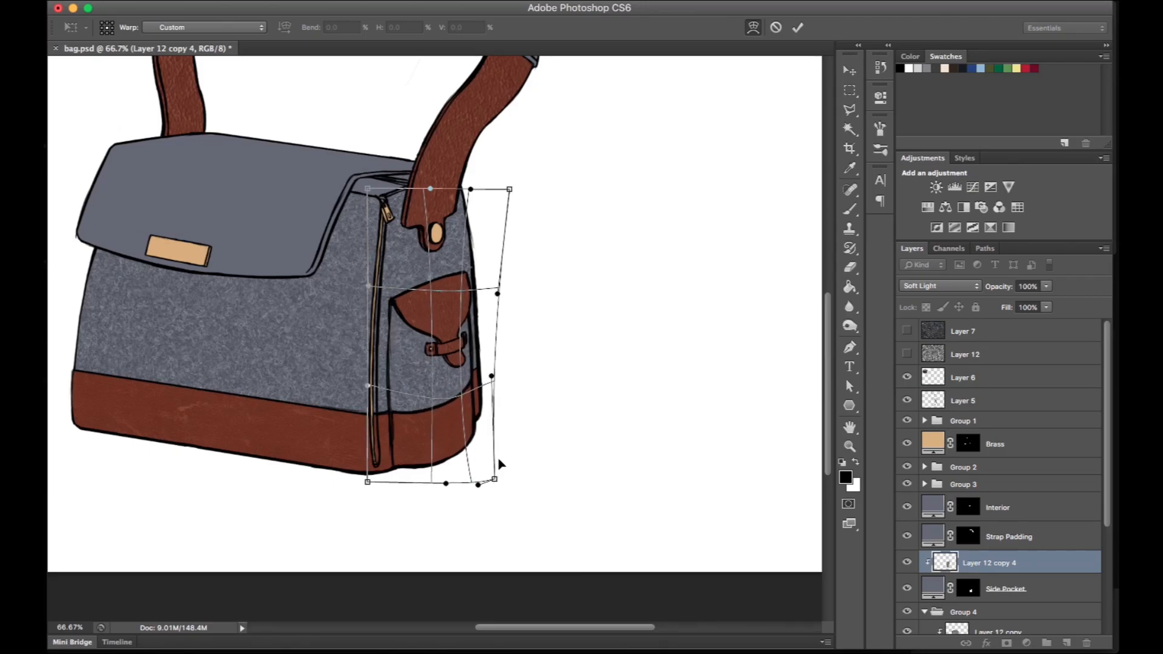
drag(507, 303, 461, 286)
key(Return)
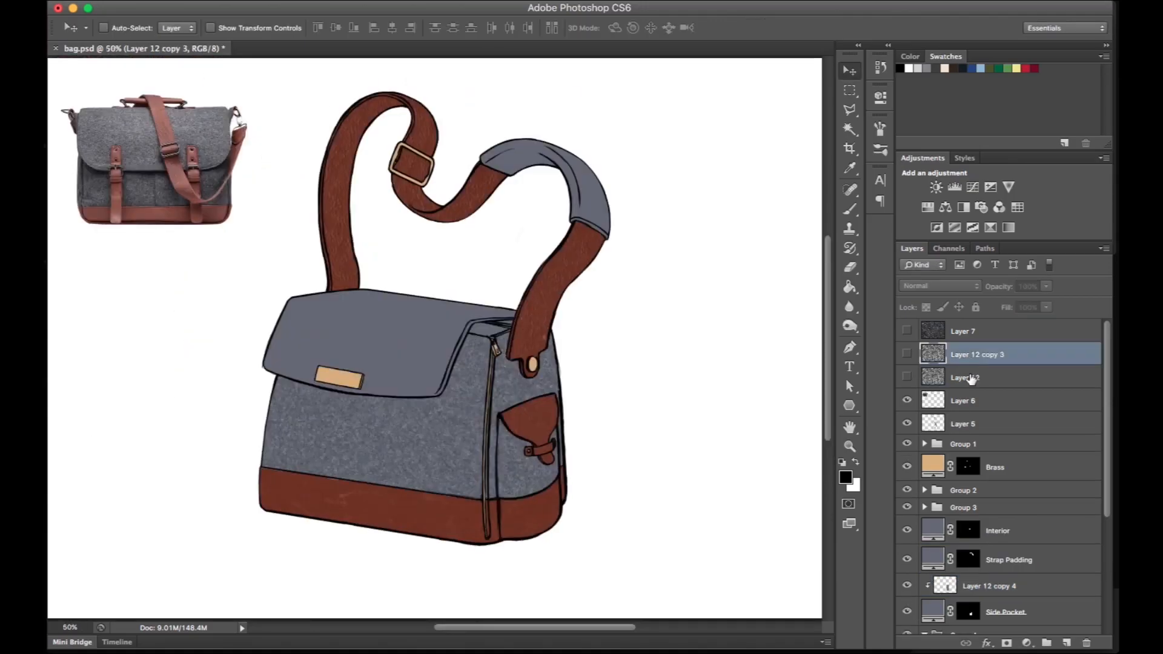
- Clip the full wool texture, Layer 12, to Flap and scale it to about 37% over the bag
drag(963, 354, 984, 422)
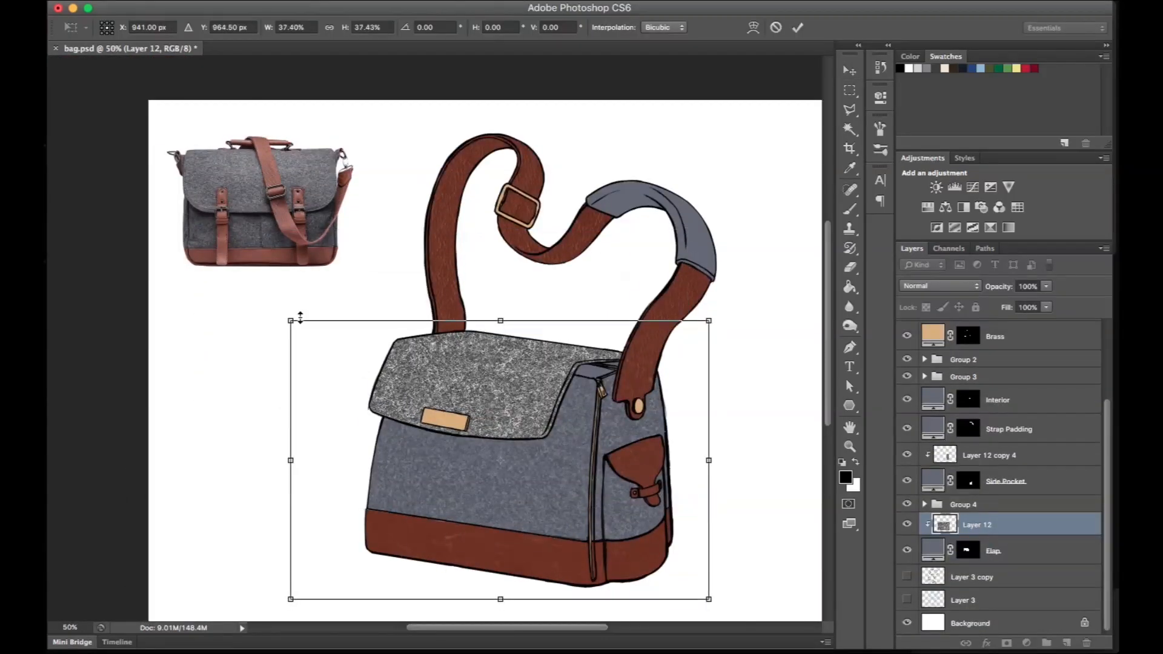
click(960, 548)
key(super+t)
drag(618, 424, 600, 441)
- Distort the Layer 12 wool texture to match the slanted perspective of the flap's front face
drag(239, 320, 240, 323)
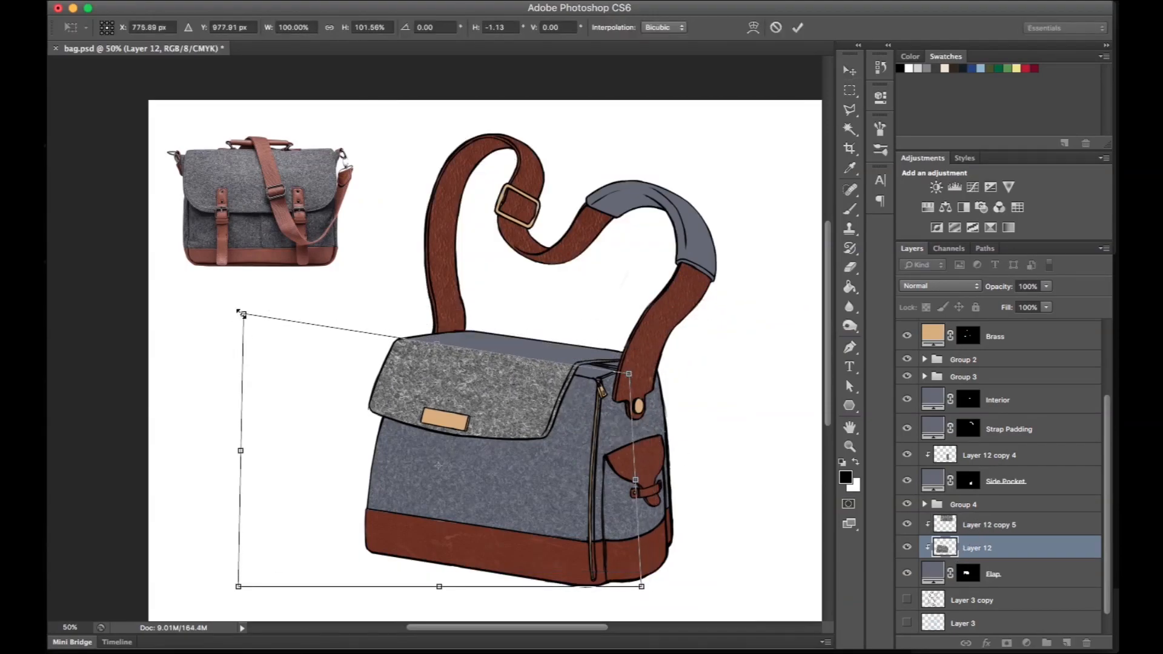
scroll(688, 416, down, 2)
drag(258, 531, 260, 477)
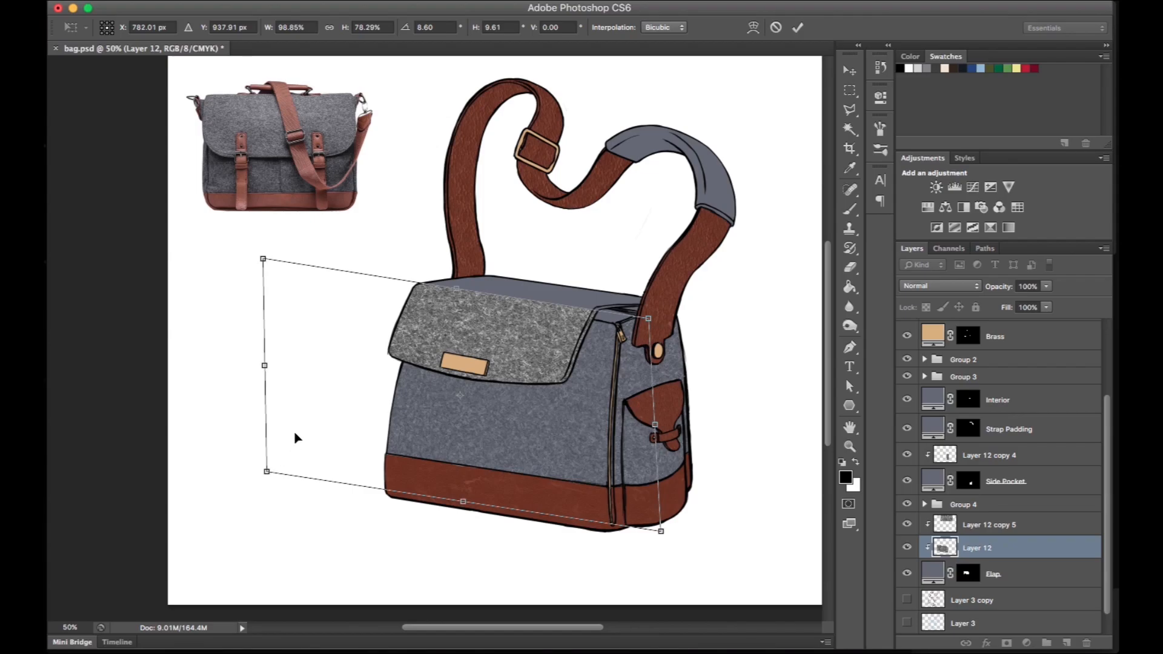
drag(661, 531, 597, 502)
drag(263, 259, 330, 271)
drag(648, 318, 656, 319)
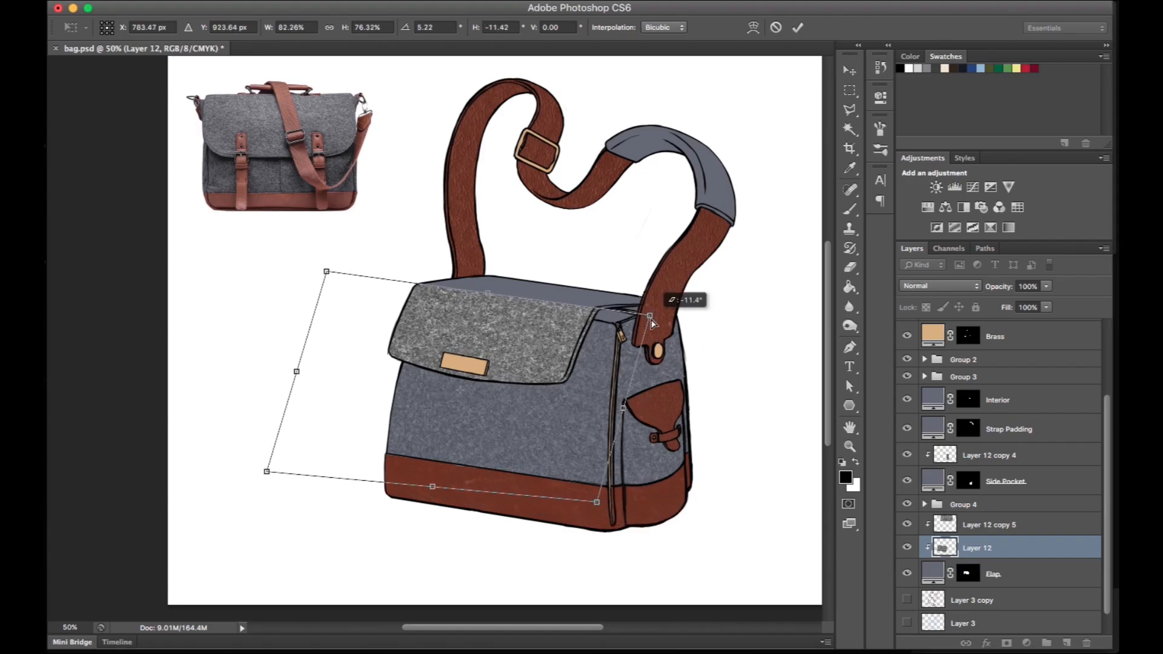
key(Return)
- Distort the second flap texture, Layer 12 copy 5, to cover the flap's receding top surface
click(969, 525)
drag(654, 133, 648, 229)
key(super+t)
drag(400, 338, 388, 280)
drag(804, 338, 769, 333)
drag(703, 289, 635, 324)
drag(333, 105, 423, 276)
drag(735, 105, 743, 351)
drag(490, 330, 488, 331)
key(Return)
- Fine-tune the shape and position of the wool texture on the flap's top surface
key(super+plus)
key(super+plus)
key(super+plus)
key(super+minus)
mouse_move(579, 316)
mouse_down()
mouse_move(591, 304)
mouse_move(568, 315)
mouse_up()
key(super+minus)
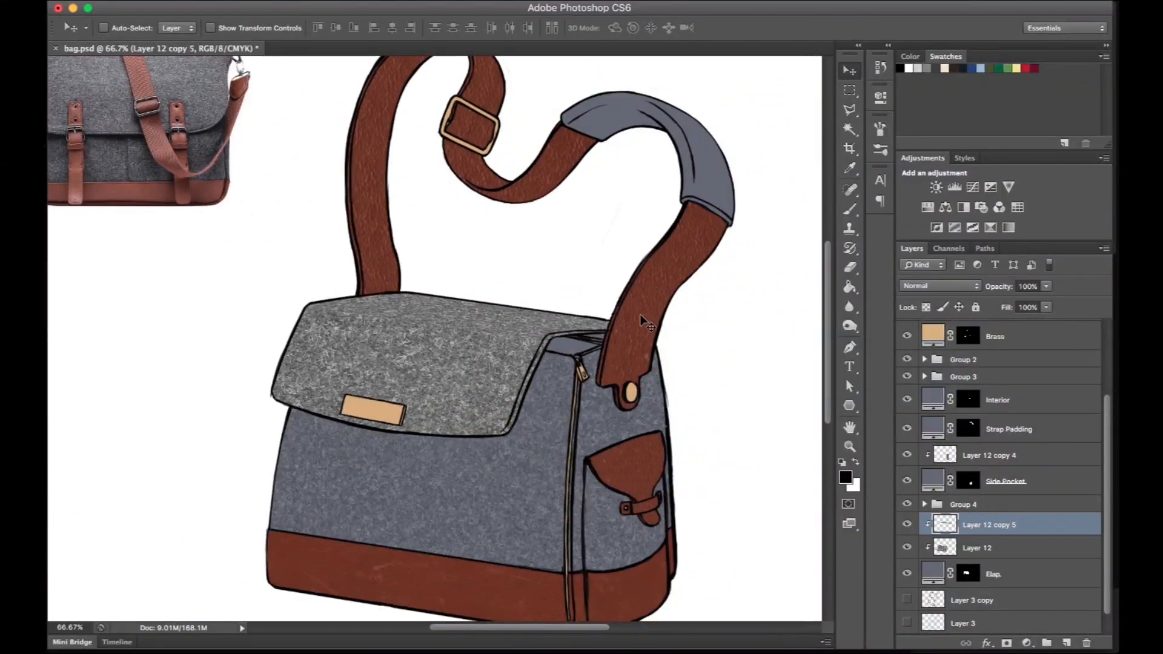
key(super+t)
drag(796, 416, 800, 411)
key(Return)
drag(507, 316, 507, 318)
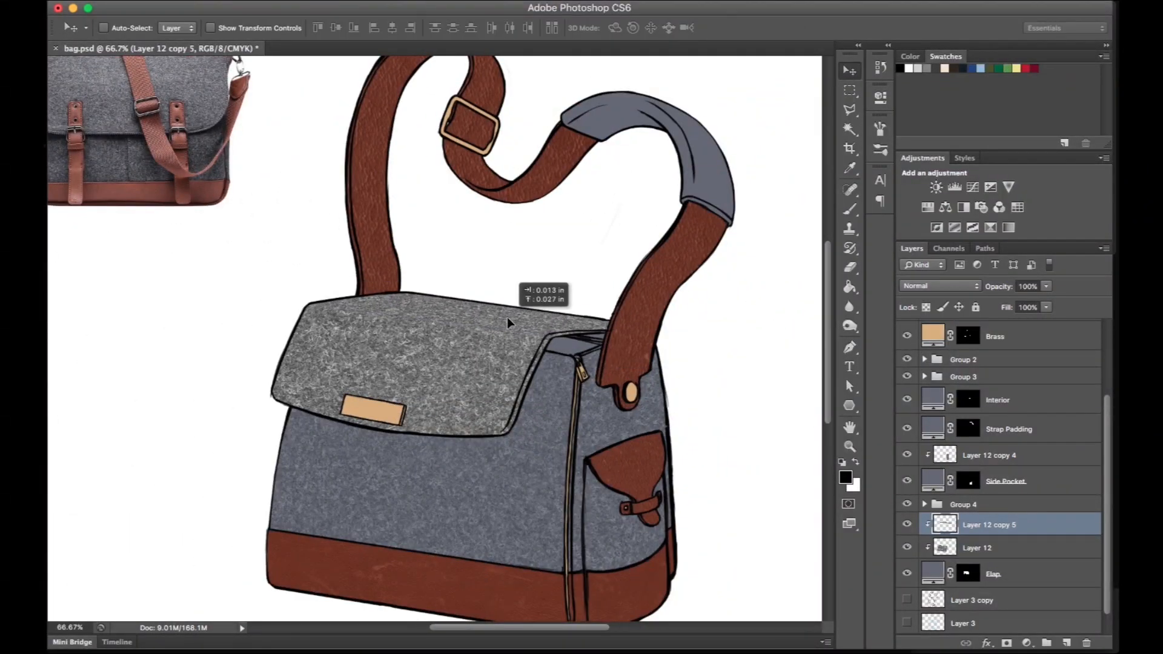
- Add a layer mask to Layer 12 copy 5 and mask its edge along the fold between the flap's top and front
key(super+plus)
key(r)
drag(358, 545, 1079, 649)
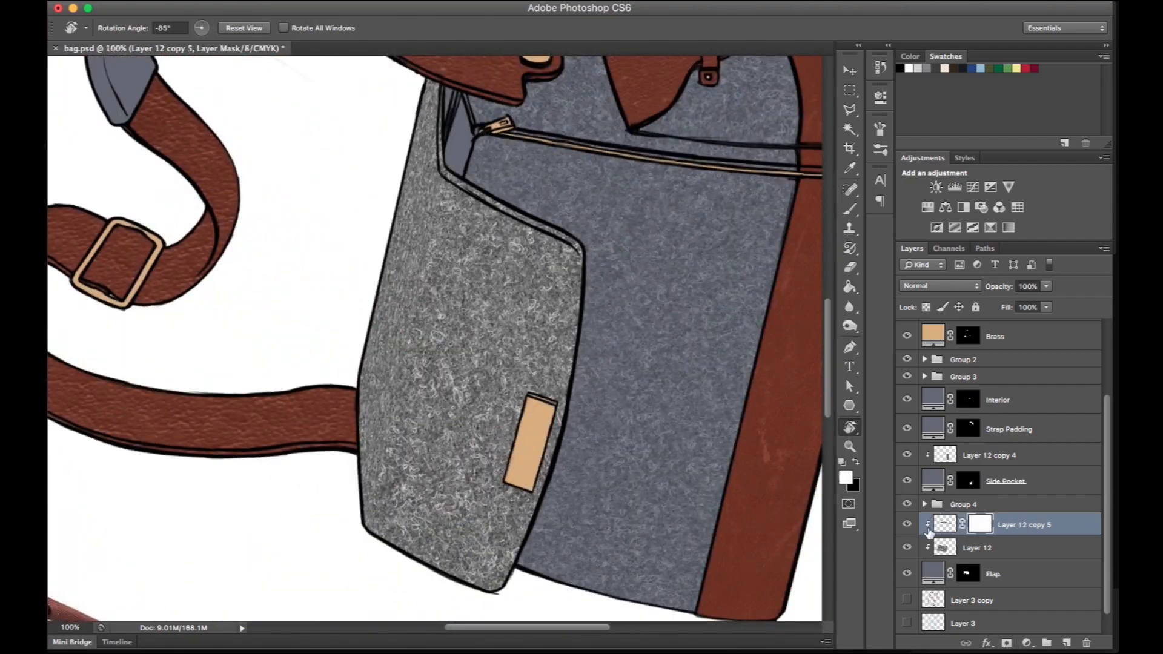
click(907, 547)
drag(418, 460, 467, 449)
key(e)
right_click(449, 449)
drag(490, 403, 471, 403)
key(Return)
key(r)
mouse_move(439, 445)
mouse_down()
mouse_move(514, 267)
mouse_move(459, 155)
mouse_up()
right_click(476, 186)
drag(507, 222, 537, 222)
key(Return)
click(471, 157)
click(907, 547)
- Merge the flap's two wool texture layers and set the merged layer's blending mode to Soft Light
key(v)
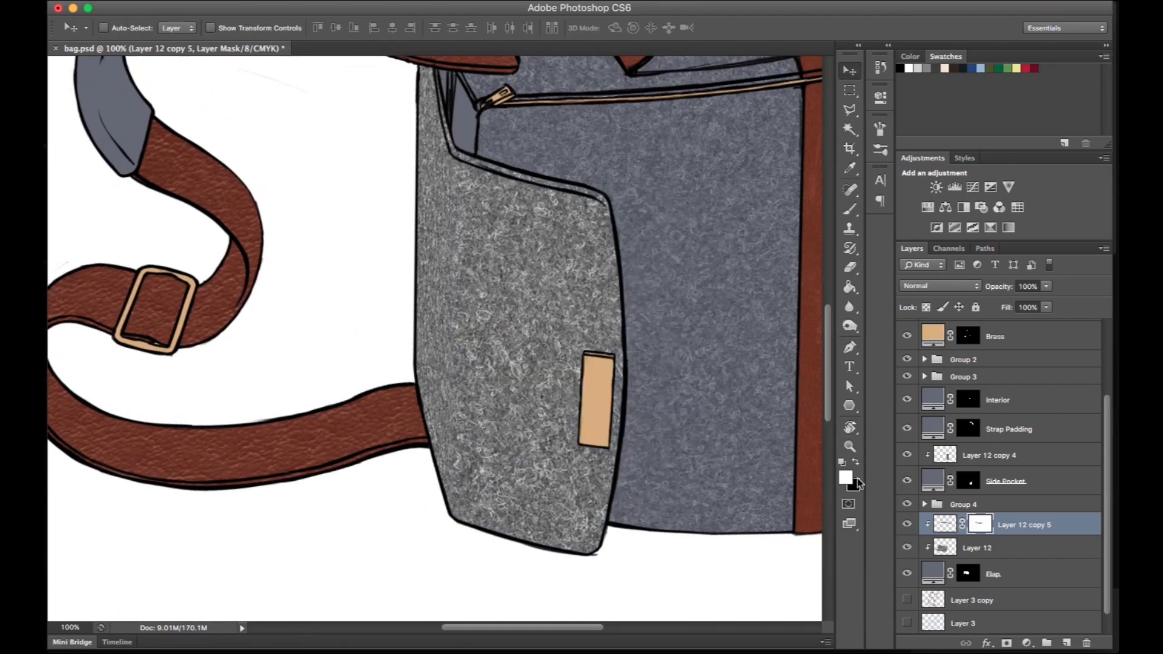
click(954, 545)
click(943, 523)
key(Escape)
key(super+minus)
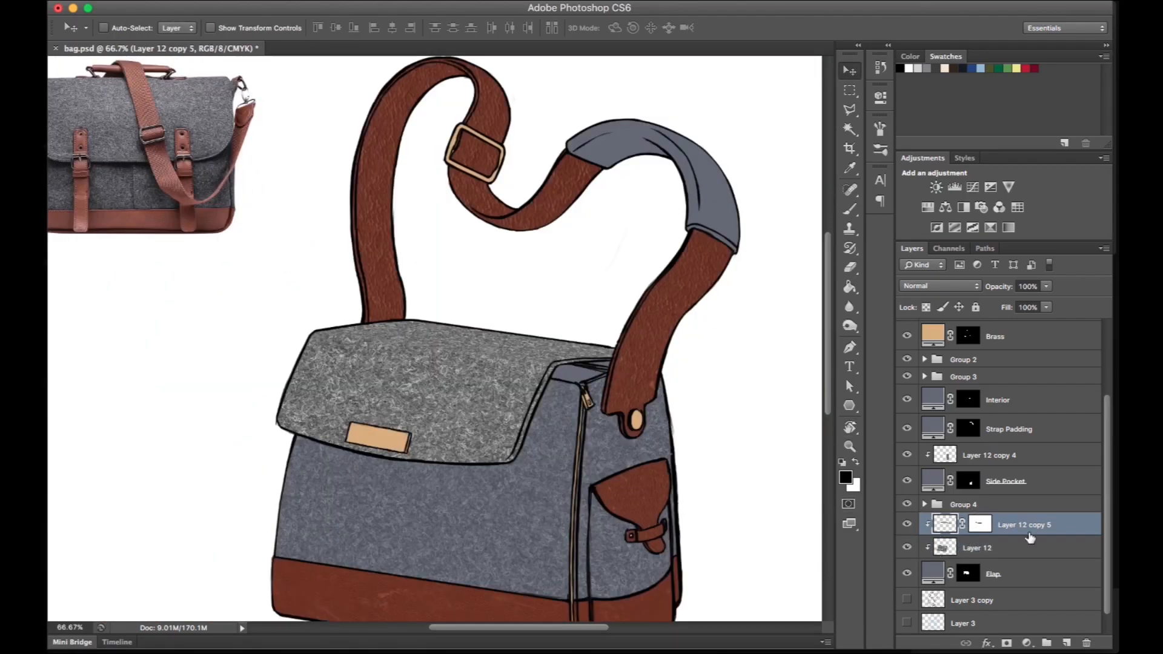
key(super+e)
click(938, 286)
click(921, 434)
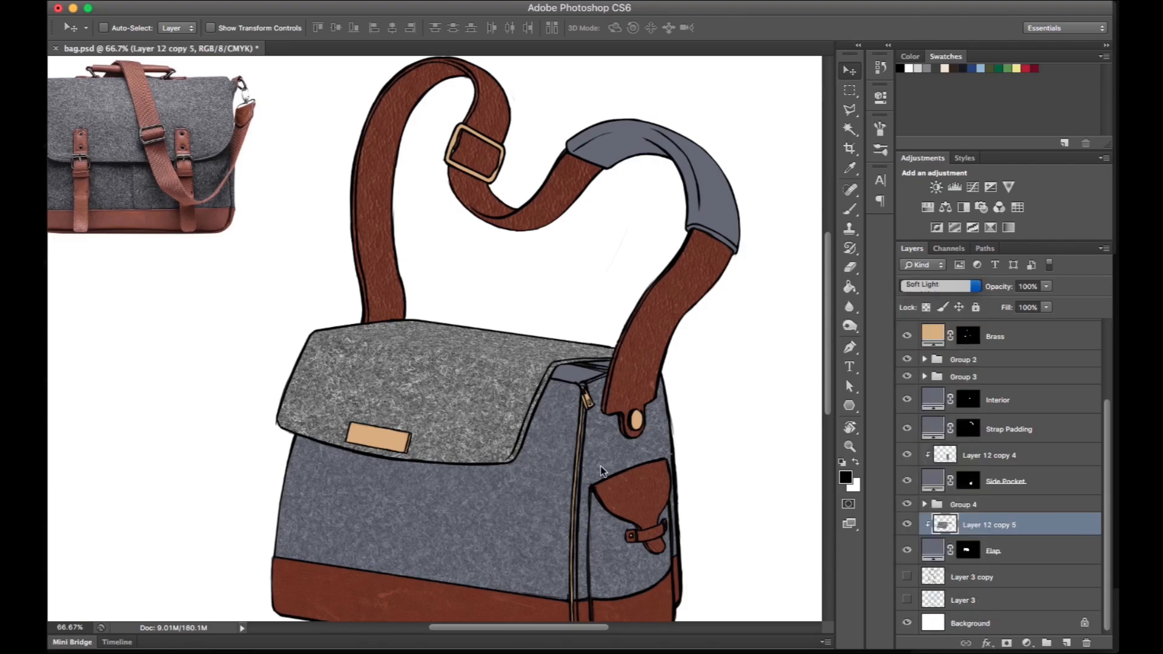
- Paste another wool texture, scale it down over the bag and clip it to the Interior fill
key(super+minus)
key(super+plus)
key(super+plus)
key(super+plus)
drag(553, 446, 445, 461)
drag(1105, 511, 1105, 485)
key(super+v)
key(super+t)
key(super+0)
drag(155, 138, 420, 315)
drag(554, 405, 476, 365)
key(Return)
key(super+plus)
drag(986, 564, 987, 423)
key(super+alt+g)
- Distort the interior's wool texture to fit the bag's opening and set its blending mode to Multiply
key(super+plus)
key(super+t)
drag(214, 224, 258, 209)
drag(701, 223, 607, 265)
drag(701, 552, 607, 550)
drag(214, 552, 270, 494)
drag(259, 209, 289, 233)
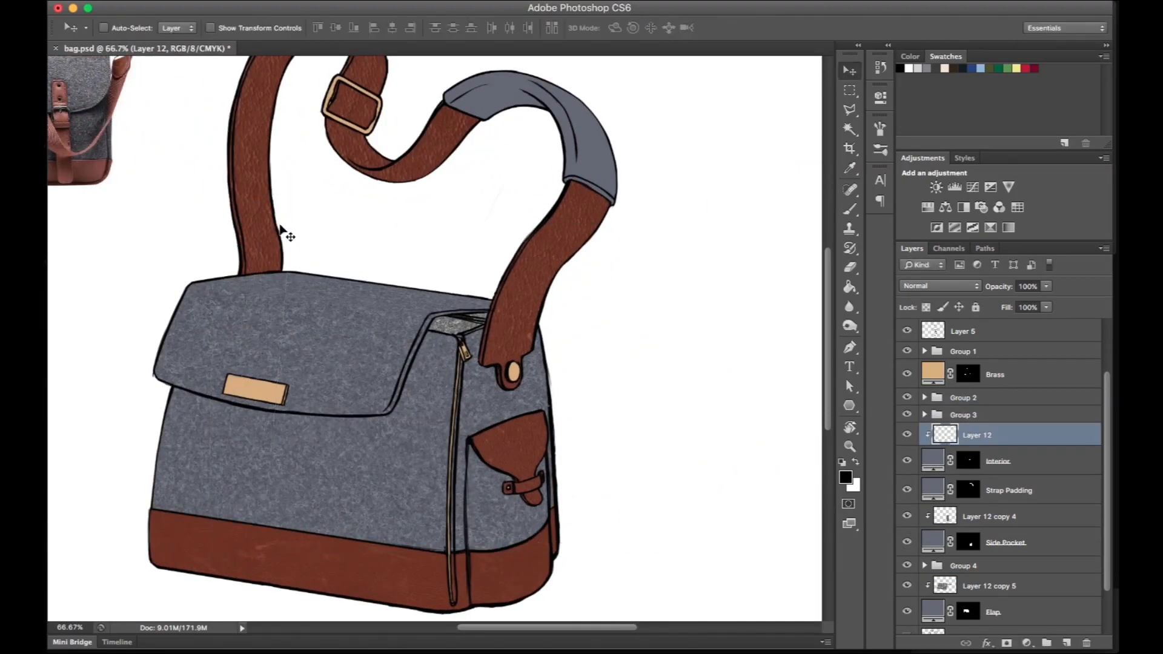
key(Return)
key(super+minus)
key(super+plus)
key(super+0)
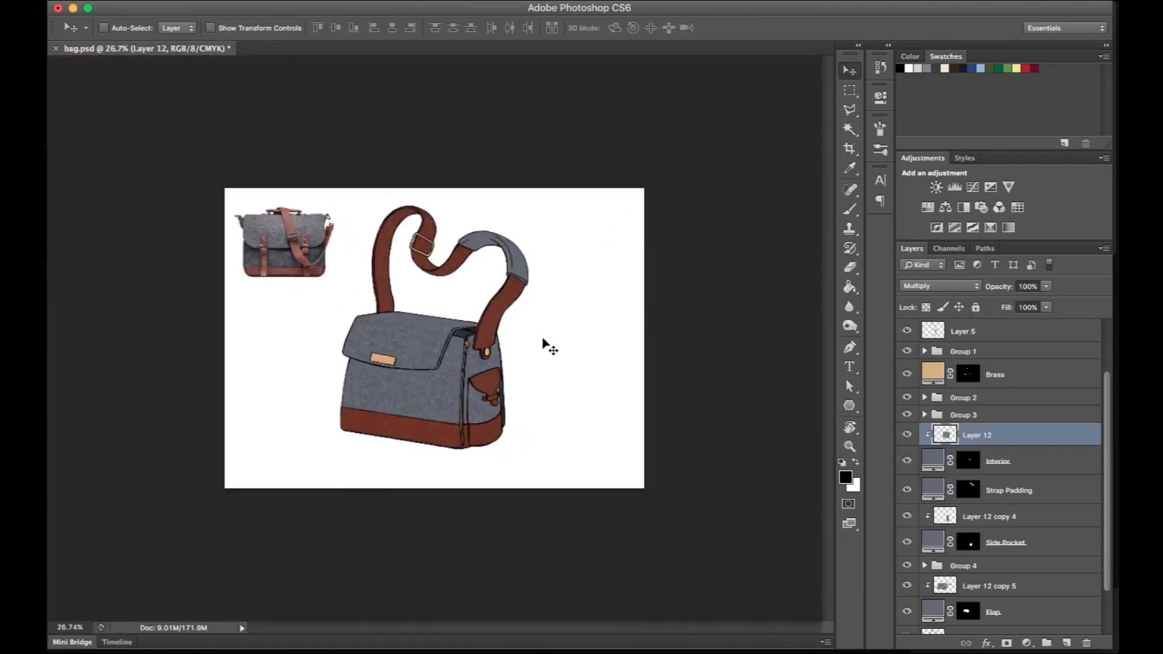
- Group the Interior, Side Pocket and Flap fills with their clipped wool textures into three separate groups
shift+click(1007, 464)
key(super+g)
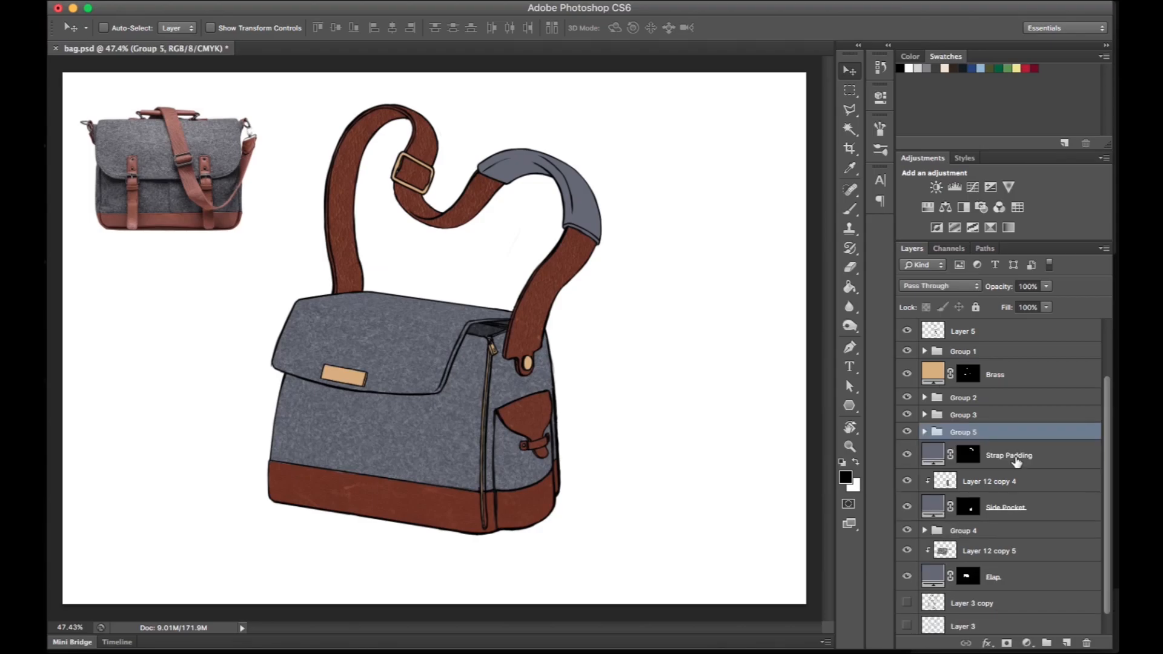
key(super+z)
key(super+z)
click(1032, 479)
shift+click(1037, 508)
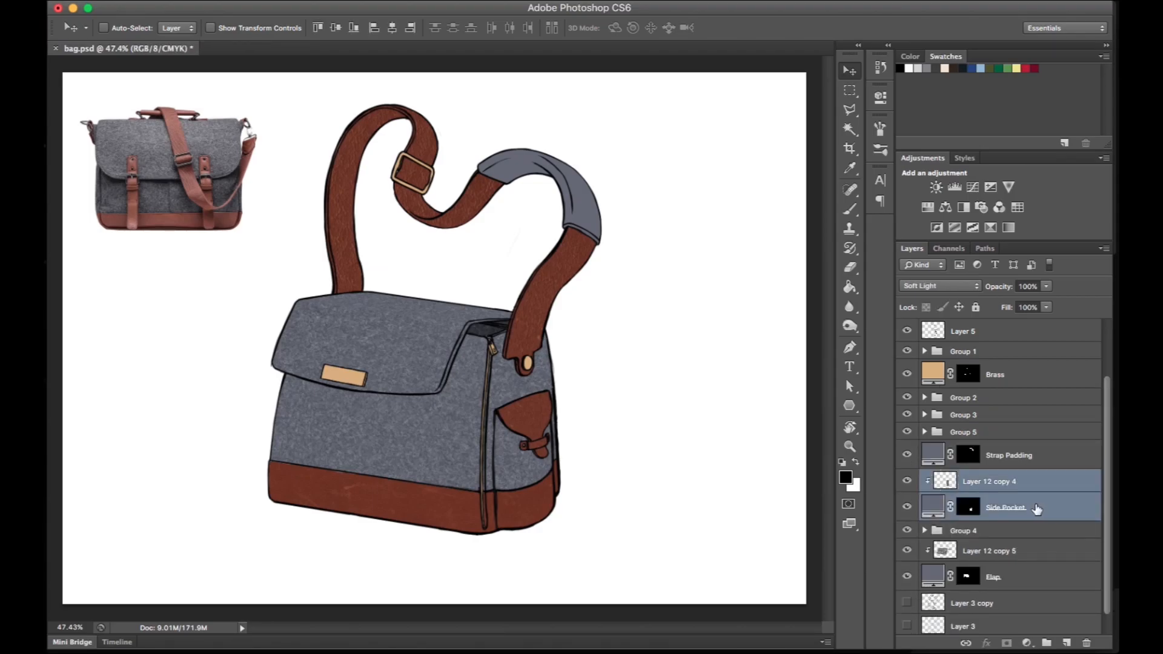
key(super+g)
click(1025, 533)
shift+click(1013, 549)
key(super+g)
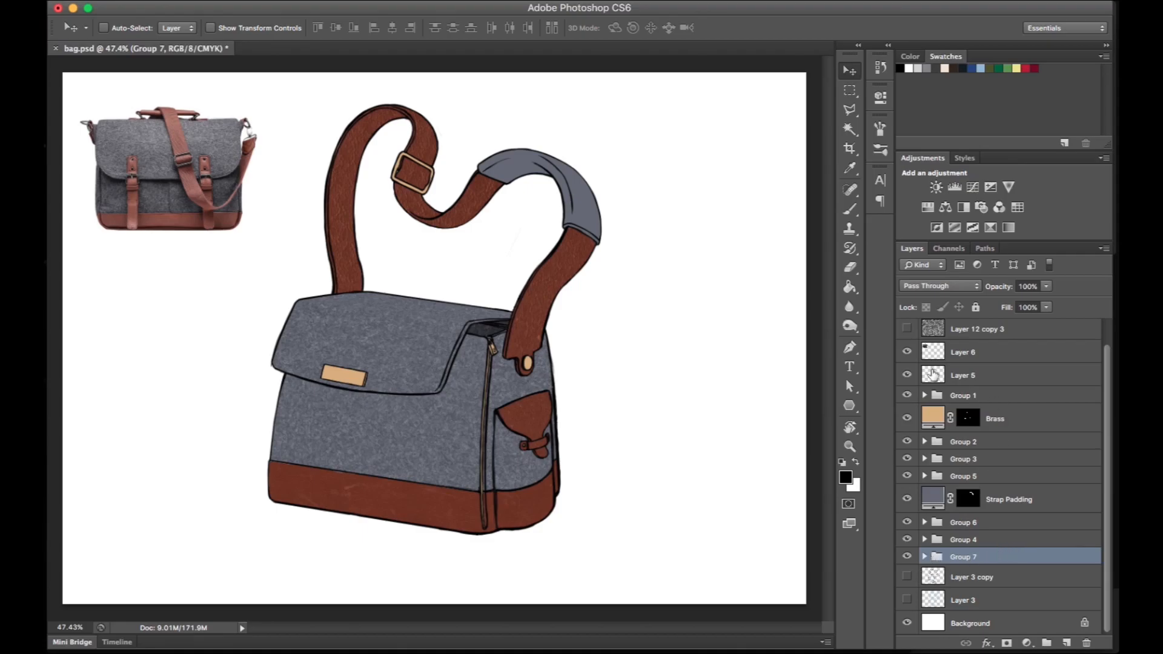
- Hide the reference photo and duplicate the Layer 5 line art, keeping only the copy visible
scroll(1105, 367, up, 1)
click(906, 378)
click(906, 401)
click(907, 400)
click(929, 405)
key(super+j)
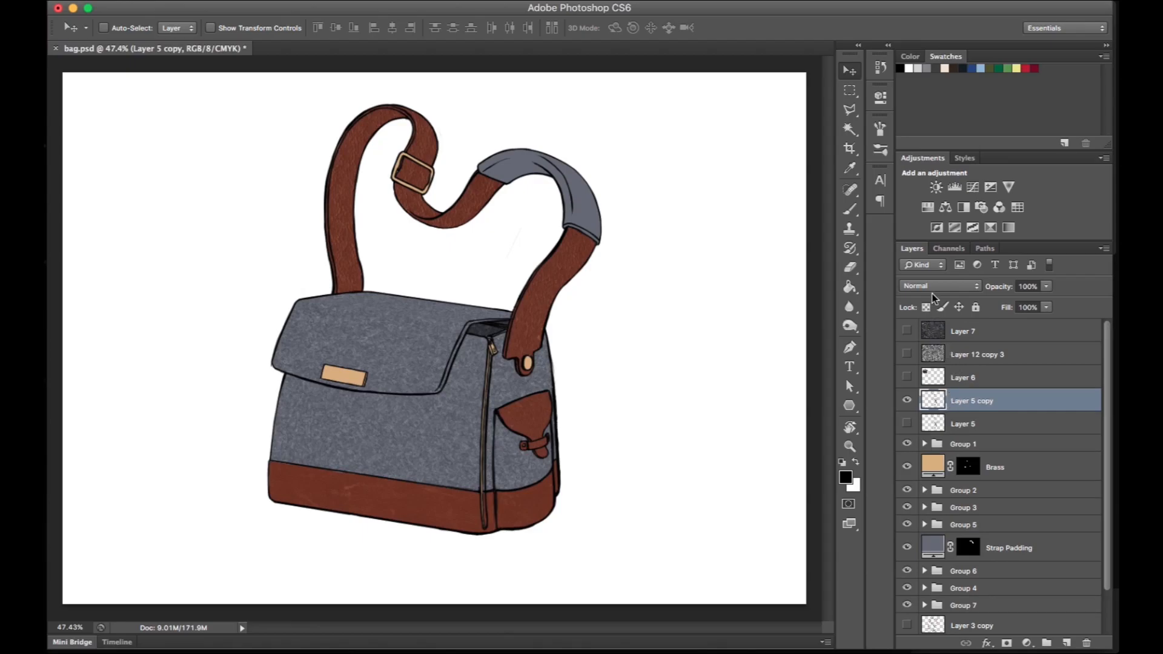
- Lock the transparent pixels of the line art copy and choose a dark brown foreground colour based on the leather
scroll(560, 341, up, 5)
key(i)
drag(462, 339, 443, 413)
click(845, 478)
click(824, 335)
click(824, 470)
click(745, 438)
click(965, 273)
- Recolour the outlines of the strap section below the padding dark brown with an 8 px brush
key(b)
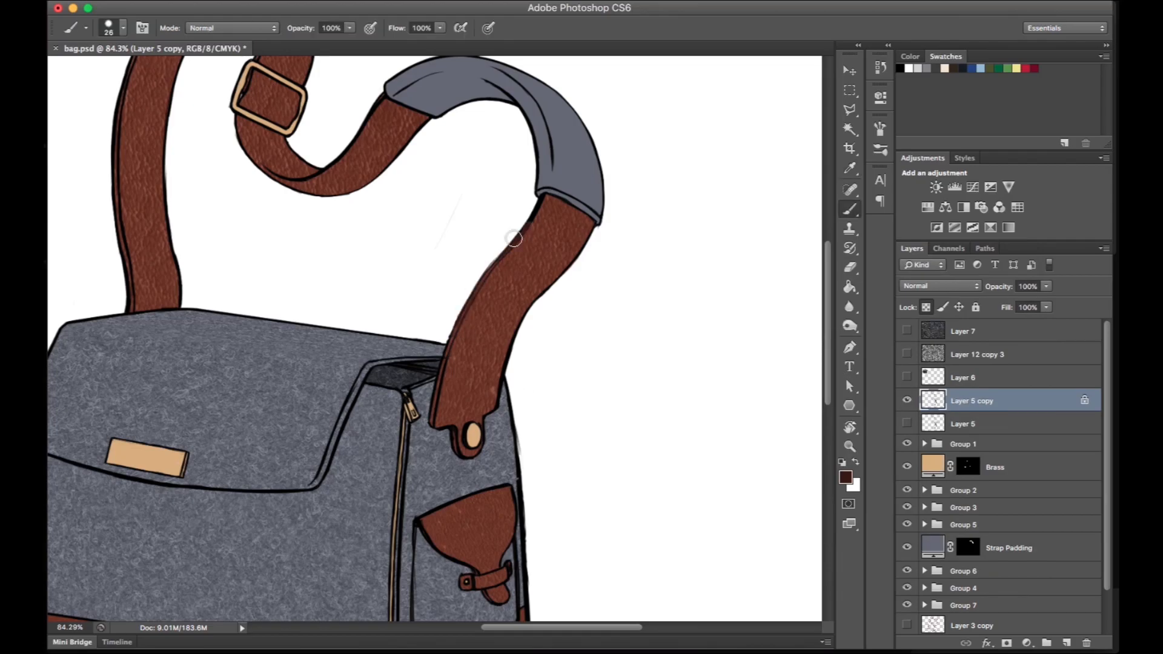
scroll(545, 211, up, 4)
right_click(562, 320)
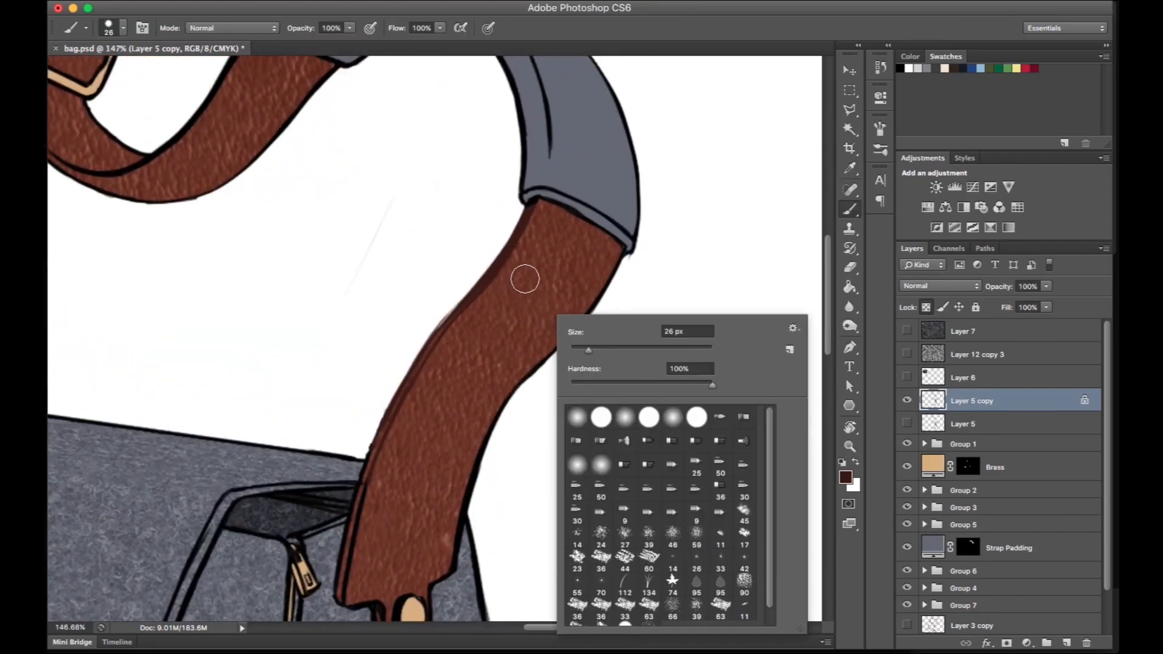
drag(511, 407, 590, 312)
right_click(602, 285)
key(Return)
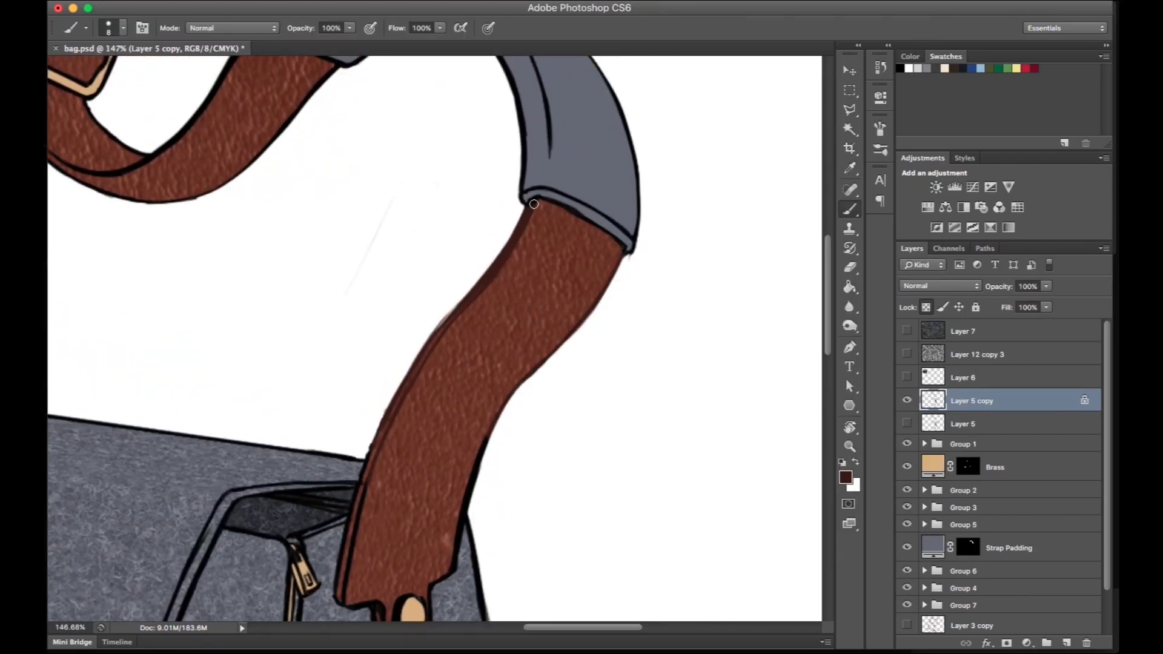
drag(571, 334, 624, 260)
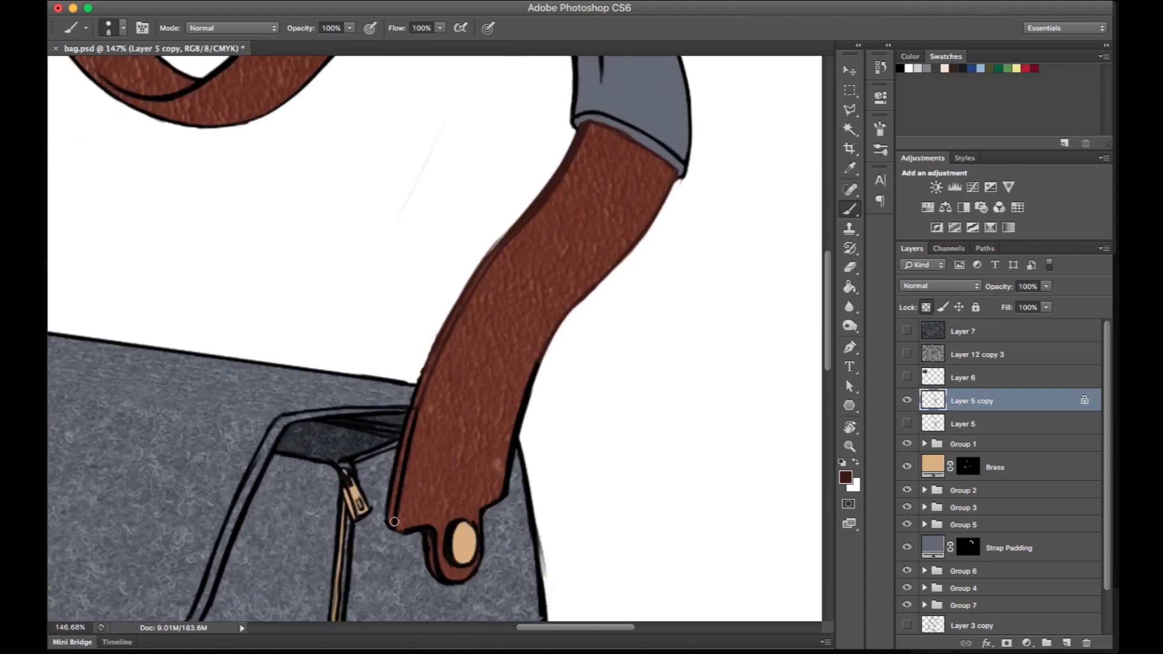
key(XF86MonBrightnessDown)
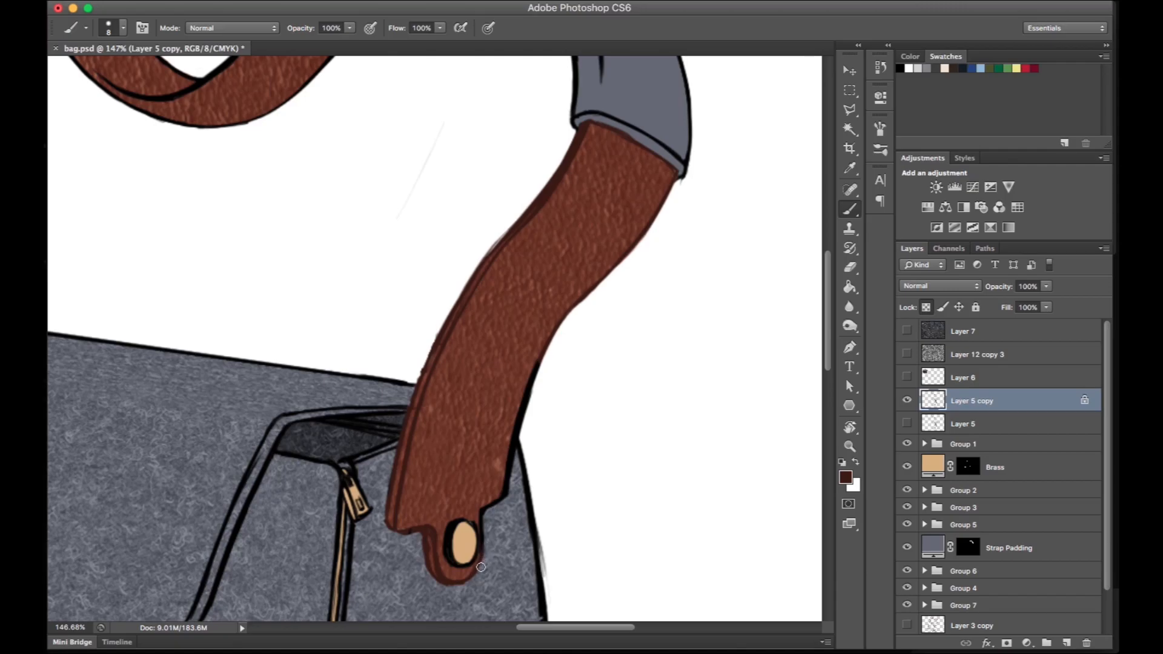
drag(537, 364, 516, 449)
- Recolour the outlines of the side pocket flap, leather base and remaining strap sections dark brown
drag(586, 337, 666, 412)
super+drag(702, 351, 624, 340)
drag(616, 482, 503, 160)
mouse_move(495, 324)
ctrl+alt+mouse_down()
mouse_move(506, 323)
mouse_move(478, 244)
ctrl+alt+mouse_up()
right_click(459, 339)
key(Return)
drag(464, 322, 463, 476)
drag(448, 339, 446, 475)
drag(493, 123, 348, 276)
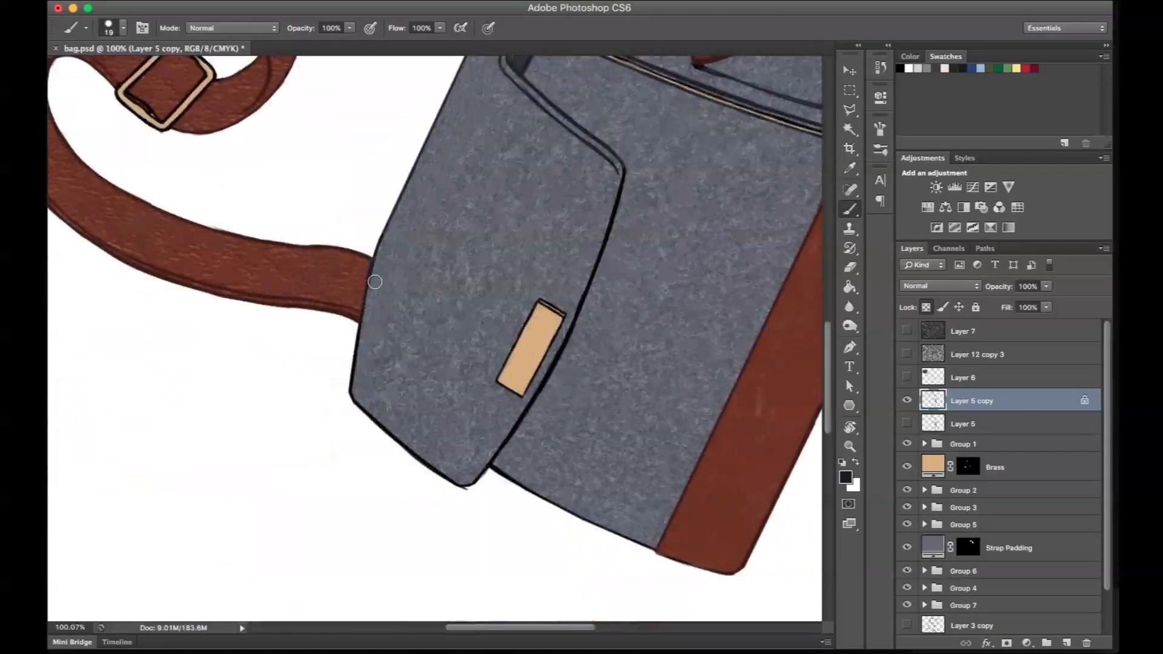
- Recolour the outlines of the wool panels and strap padding dark navy and the buckle's lines in brass-matching tones
drag(298, 317, 361, 187)
right_click(591, 235)
mouse_move(613, 271)
mouse_down()
mouse_move(400, 386)
mouse_move(327, 275)
mouse_move(424, 196)
mouse_up()
key(Return)
alt+click(327, 266)
drag(376, 267, 484, 267)
drag(514, 394, 509, 272)
drag(409, 381, 495, 260)
- Clean up the buckle's outer edge with the Eraser and finish recolouring the remaining outlines around it
key(e)
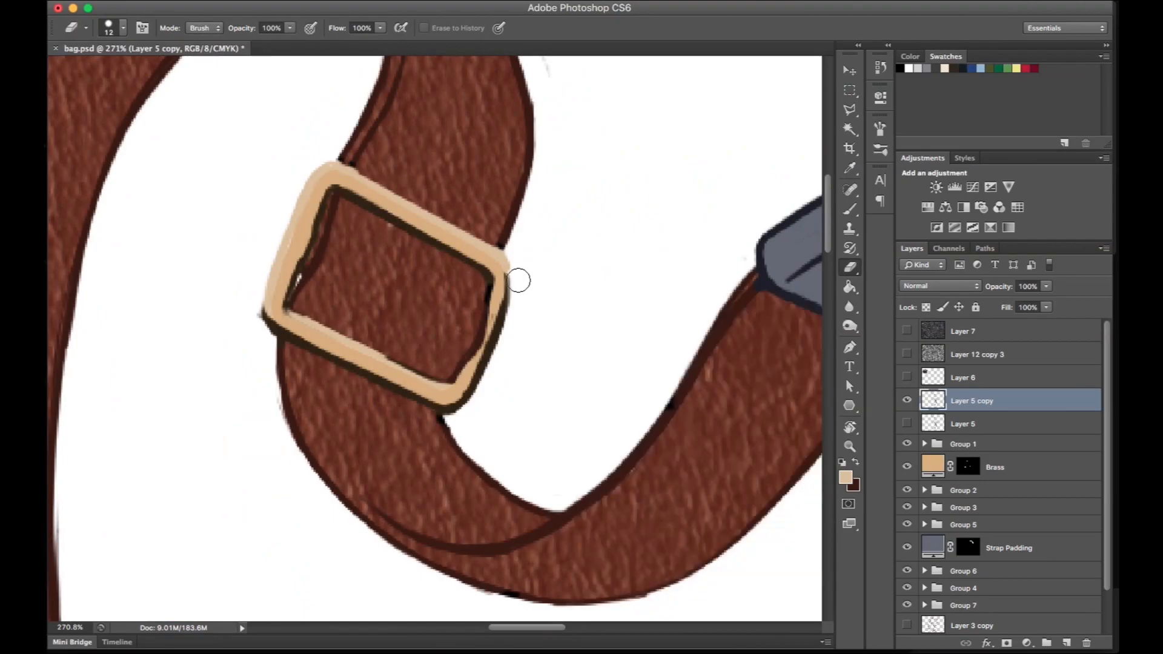
key(b)
key(x)
alt+click(519, 314)
drag(562, 115, 545, 288)
drag(181, 236, 164, 332)
key(super+0)
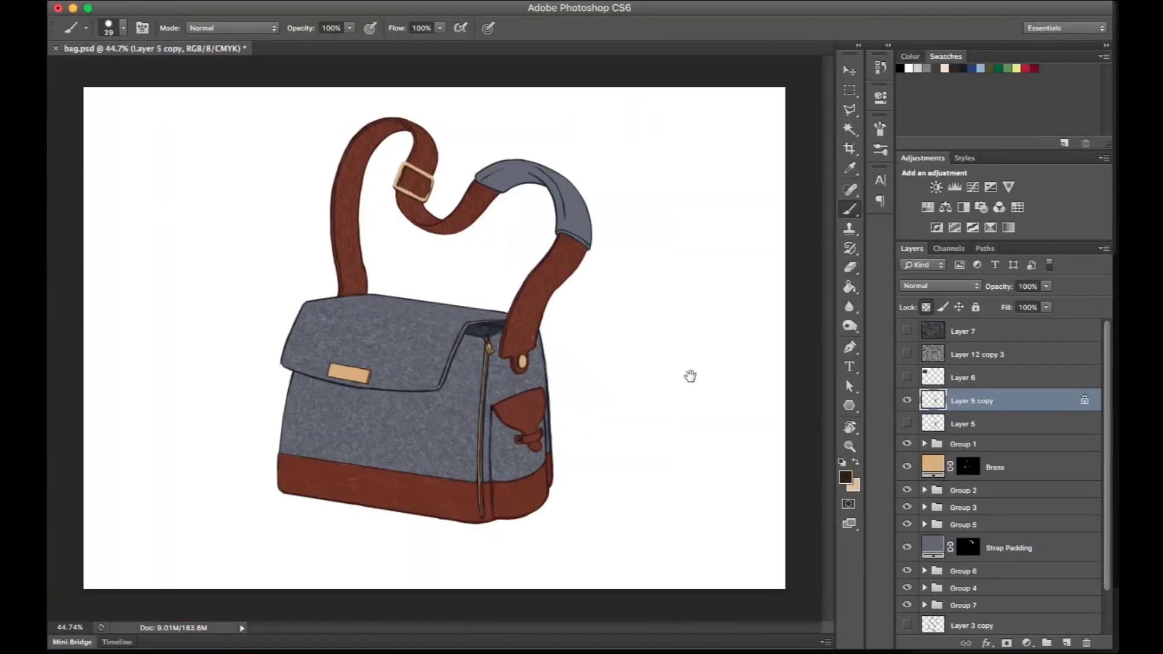
- Compare the recoloured line art copy with the original Layer 5 line art by alternating their visibility
key(v)
click(908, 410)
click(905, 416)
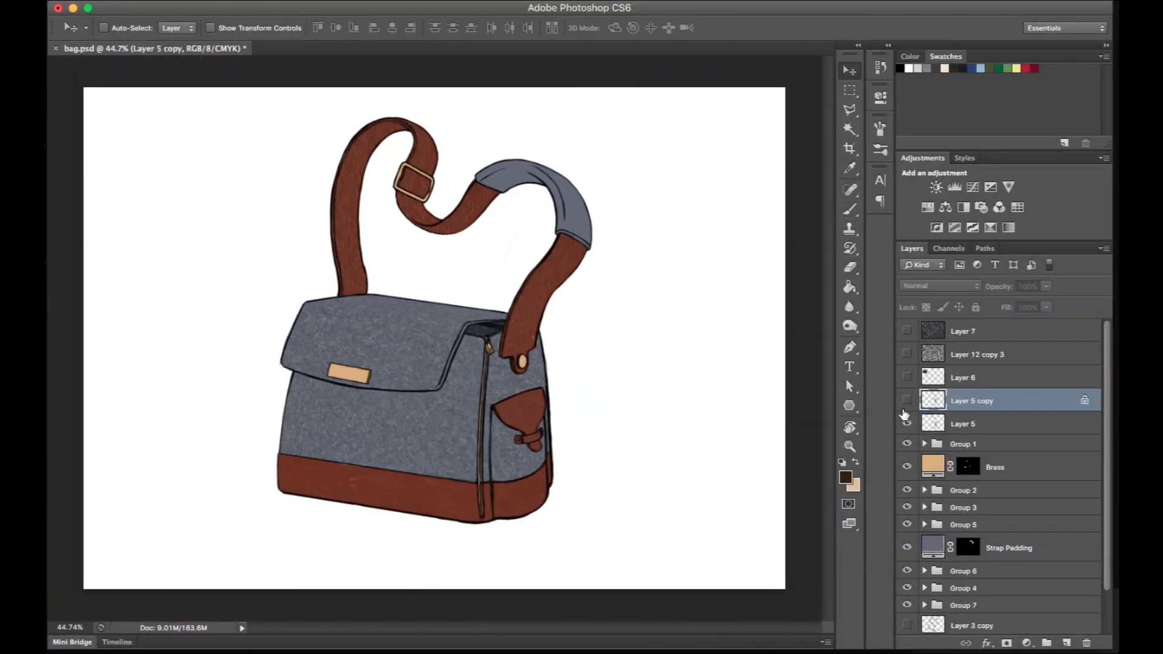
click(907, 406)
click(906, 426)
click(907, 425)
click(908, 407)
click(908, 406)
click(908, 427)
click(908, 428)
click(908, 406)
click(908, 407)
click(907, 426)
- Duplicate the wool texture, place one instance visibly above the Strap Padding fill and scale it to about 43%
scroll(528, 414, up, 10)
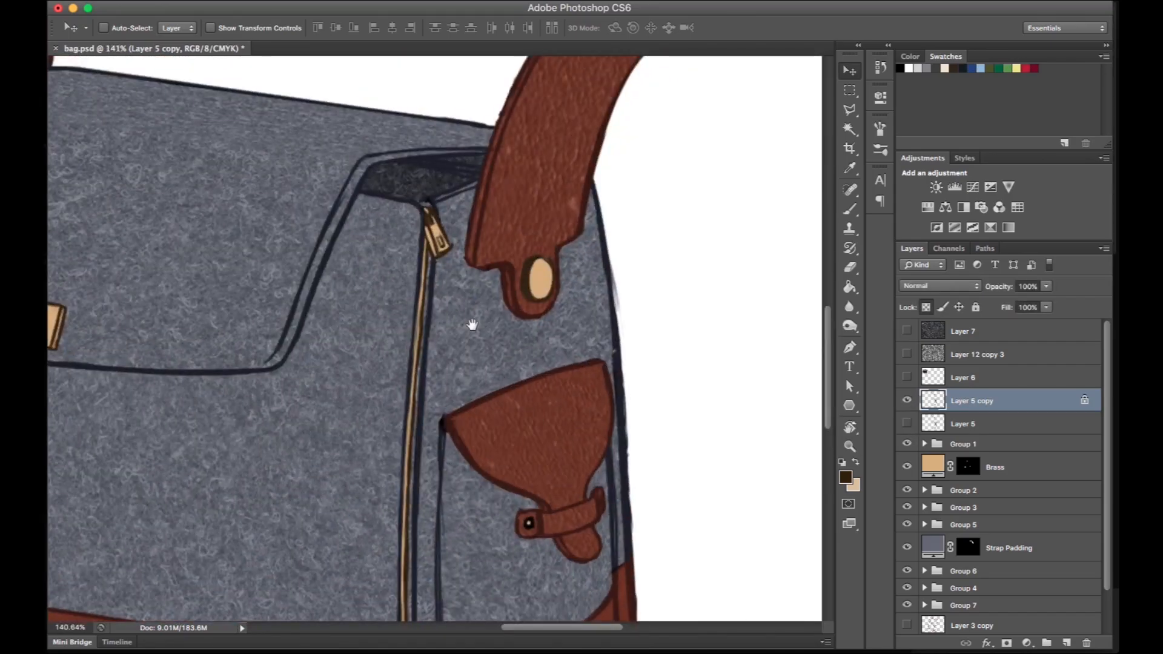
drag(1107, 453, 1108, 496)
click(1063, 498)
drag(545, 181, 463, 563)
drag(1107, 406, 1107, 361)
click(1005, 355)
key(super+j)
drag(999, 377, 993, 536)
click(907, 544)
scroll(433, 339, down, 10)
key(super+t)
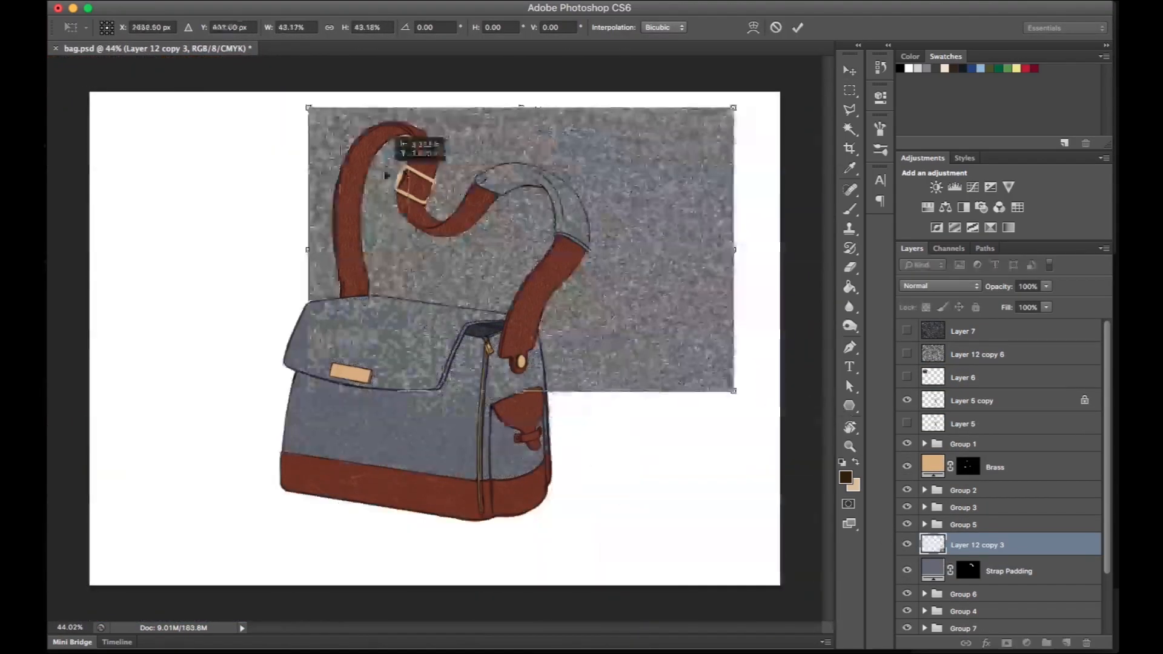
key(Return)
- Duplicate the scaled wool texture and transform it so that it covers the curved strap padding
key(super+j)
key(super+t)
right_click(667, 330)
click(695, 429)
drag(533, 395, 519, 246)
key(Return)
alt+click(953, 580)
alt+click(952, 557)
click(907, 568)
key(super+t)
drag(756, 417, 599, 218)
key(Return)
- Clip the wool texture to the Strap Padding fill and change its blending mode to blend with the blue-grey colour
key(r)
click(988, 568)
key(BackSpace)
key(Escape)
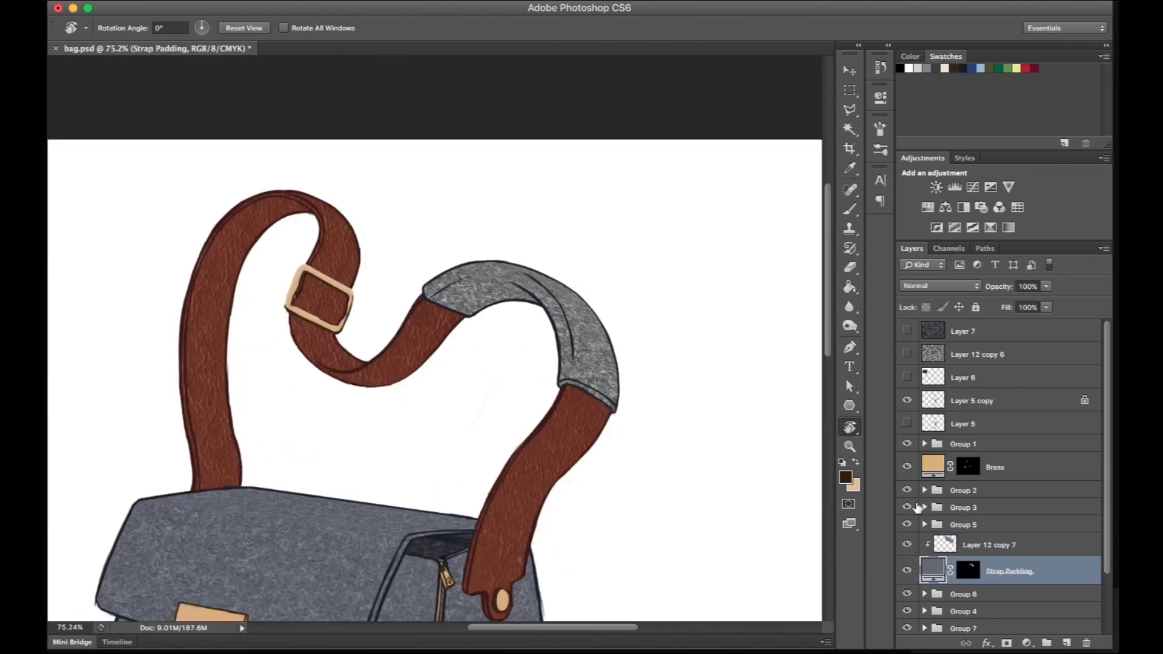
click(989, 545)
click(940, 286)
click(933, 438)
- Group the Strap Padding fill with its clipped wool texture and name the group Strap Padding
key(super+0)
shift+click(1008, 571)
key(super+g)
double_click(969, 540)
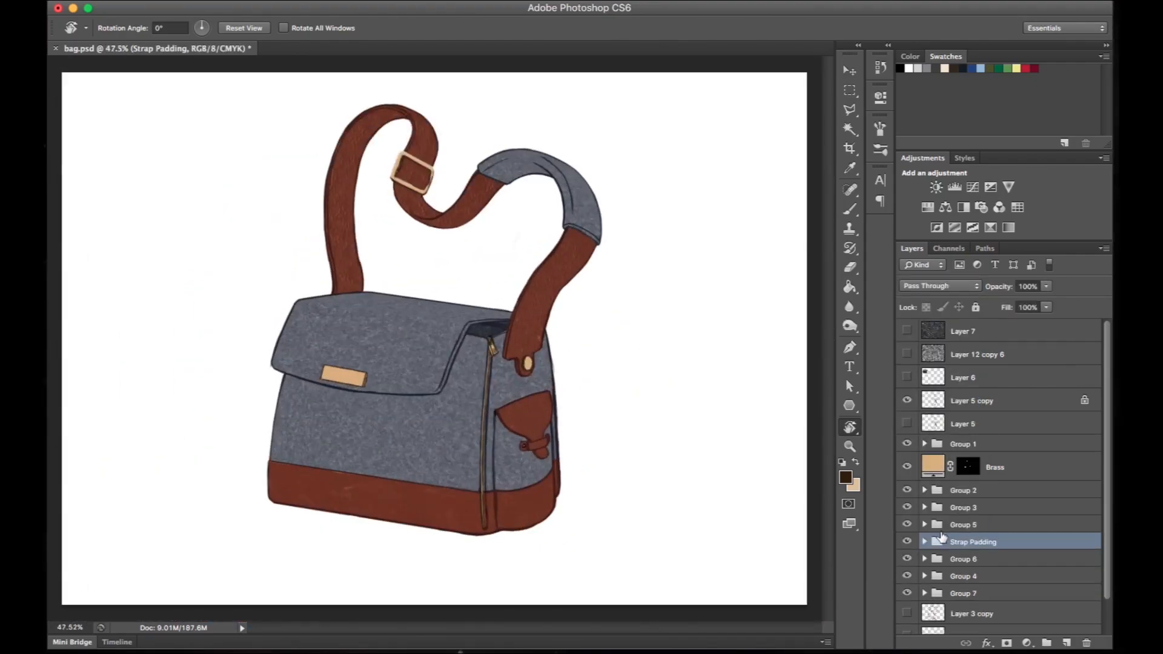
- Rename Group 5 as Interior, Group 3 as Side Pocket Flap and Group 2 as Strap
double_click(971, 524)
double_click(963, 508)
text(Side Pocket F)
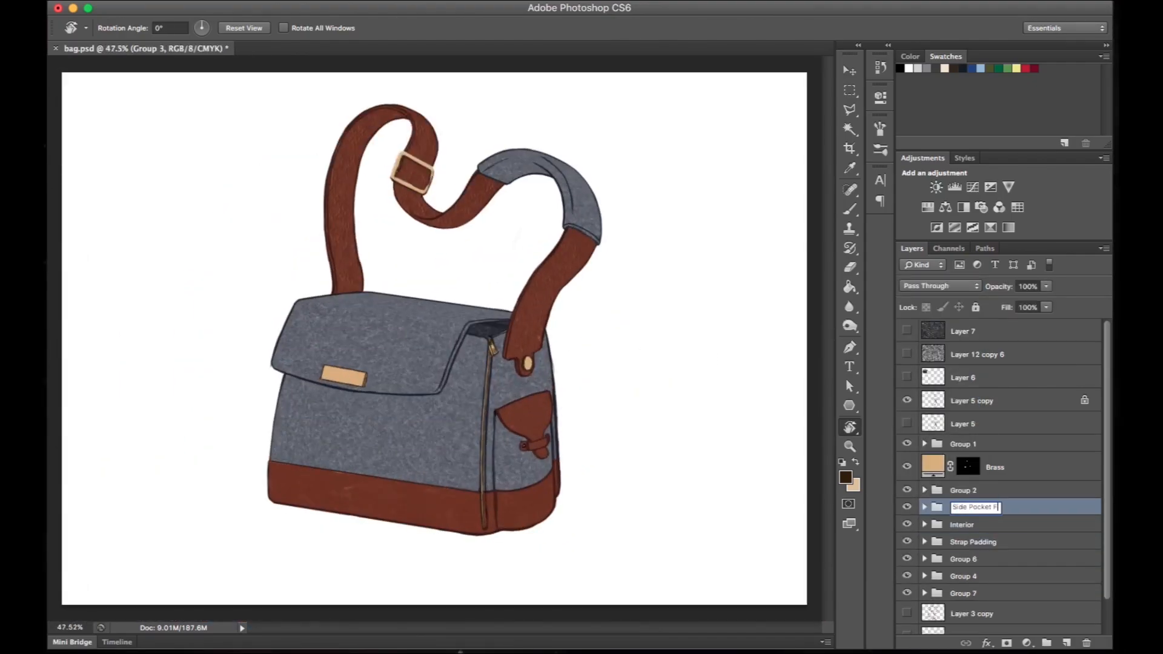
double_click(963, 490)
text(Strap)
click(997, 474)
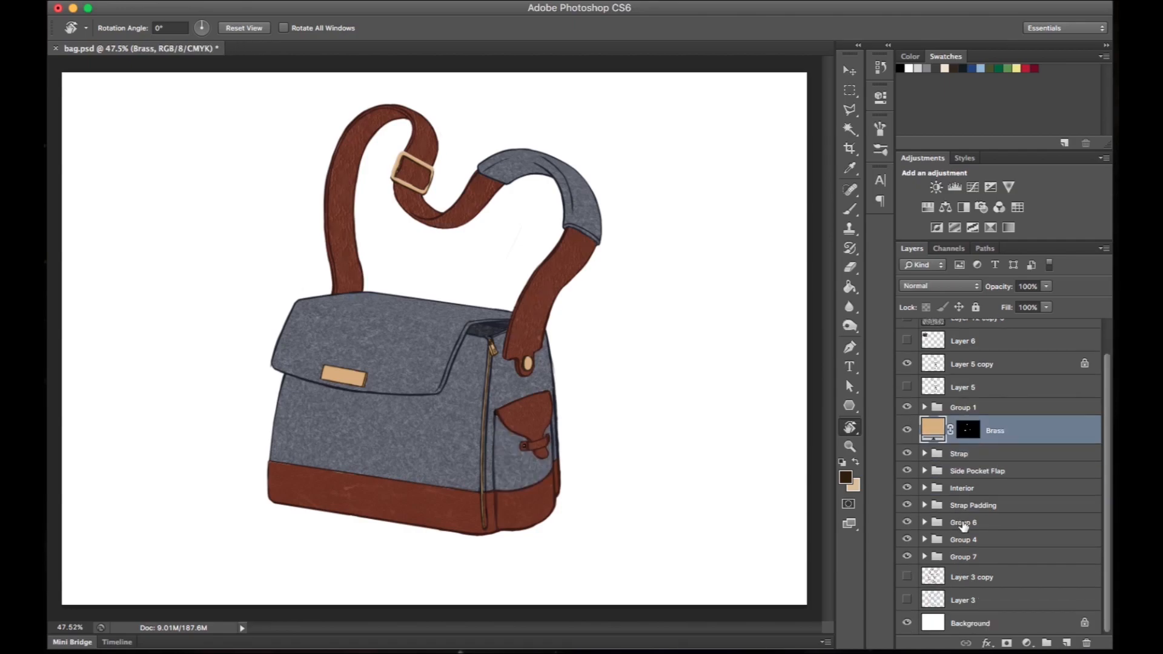
- Rename Group 6 as Side Pocket, Group 4 as Main Body and Group 7 as Flap
double_click(962, 524)
double_click(963, 539)
text(Main Body)
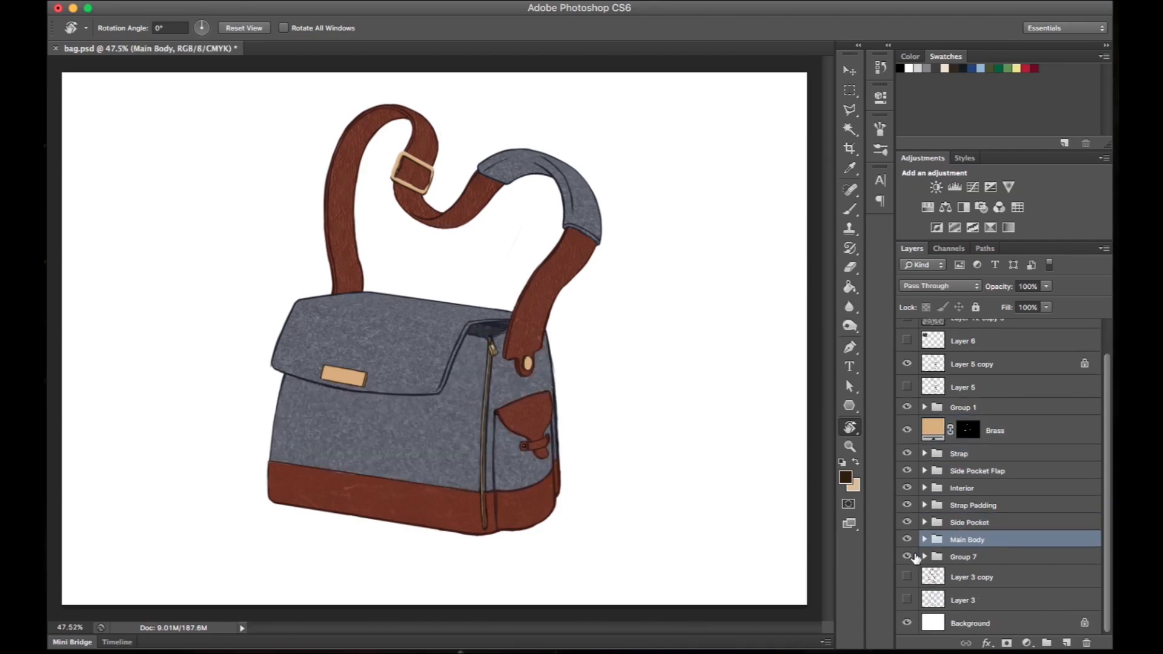
double_click(963, 556)
text(Flap)
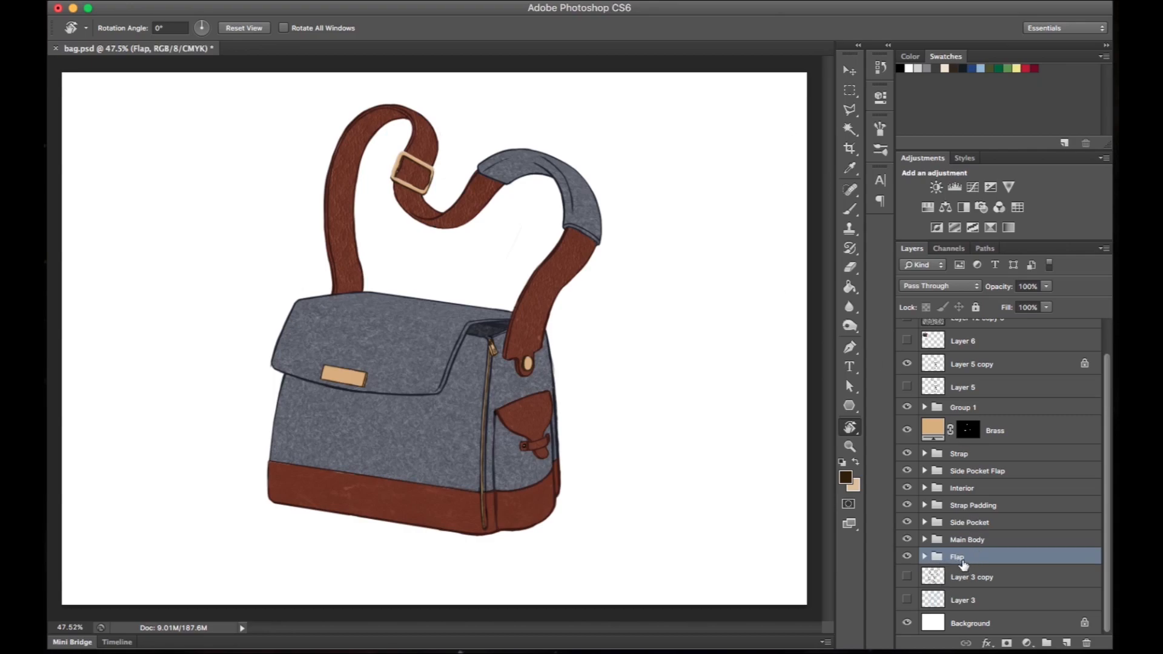
- Group the two wool texture layers inside the Main Body group into their own subgroup
click(968, 542)
click(924, 539)
click(1008, 562)
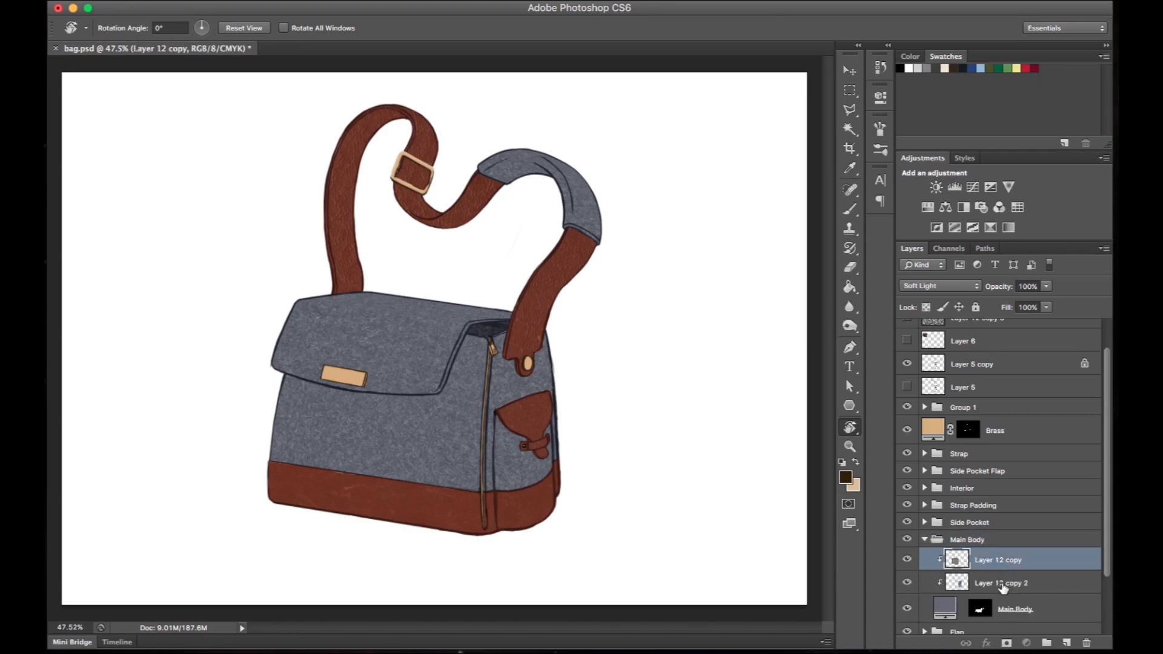
shift+click(1005, 586)
key(super+g)
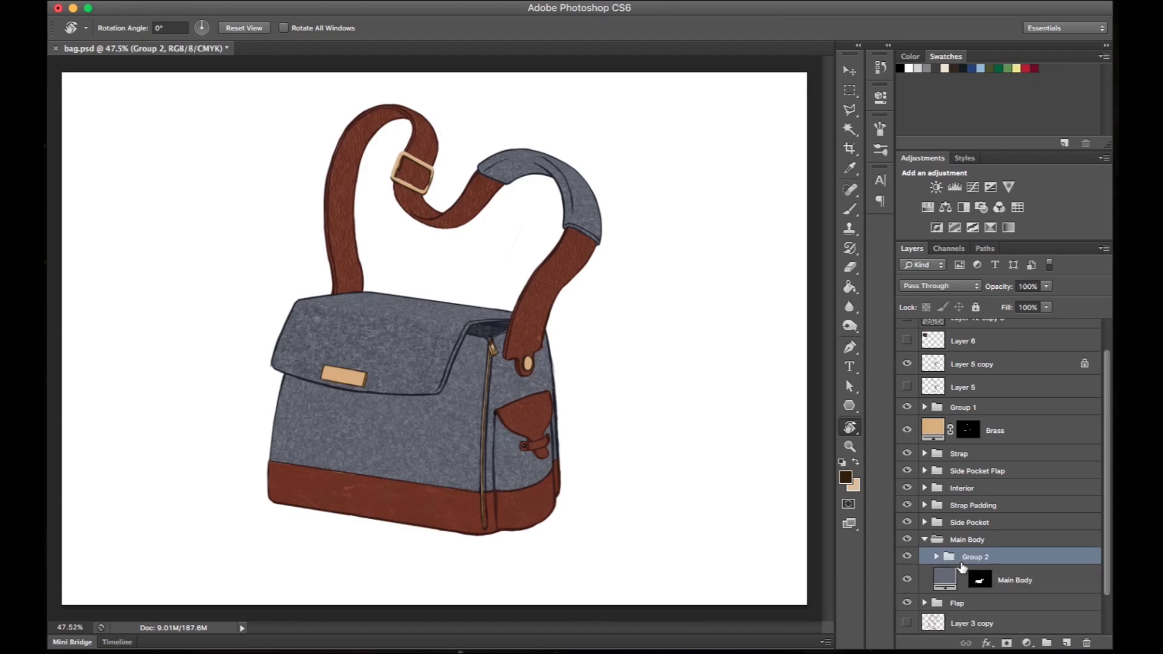
click(936, 556)
click(936, 556)
- Add a new layer above the texture subgroup and set up a soft black brush with 0% hardness and pressure-controlled opacity
click(1066, 643)
key(b)
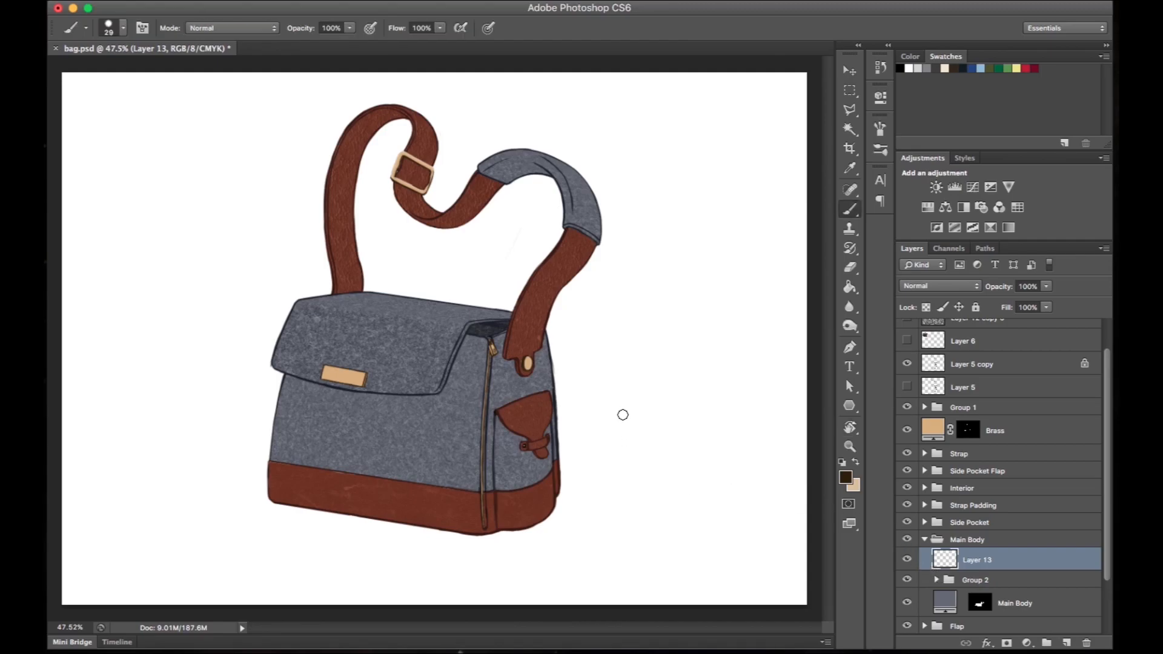
right_click(456, 404)
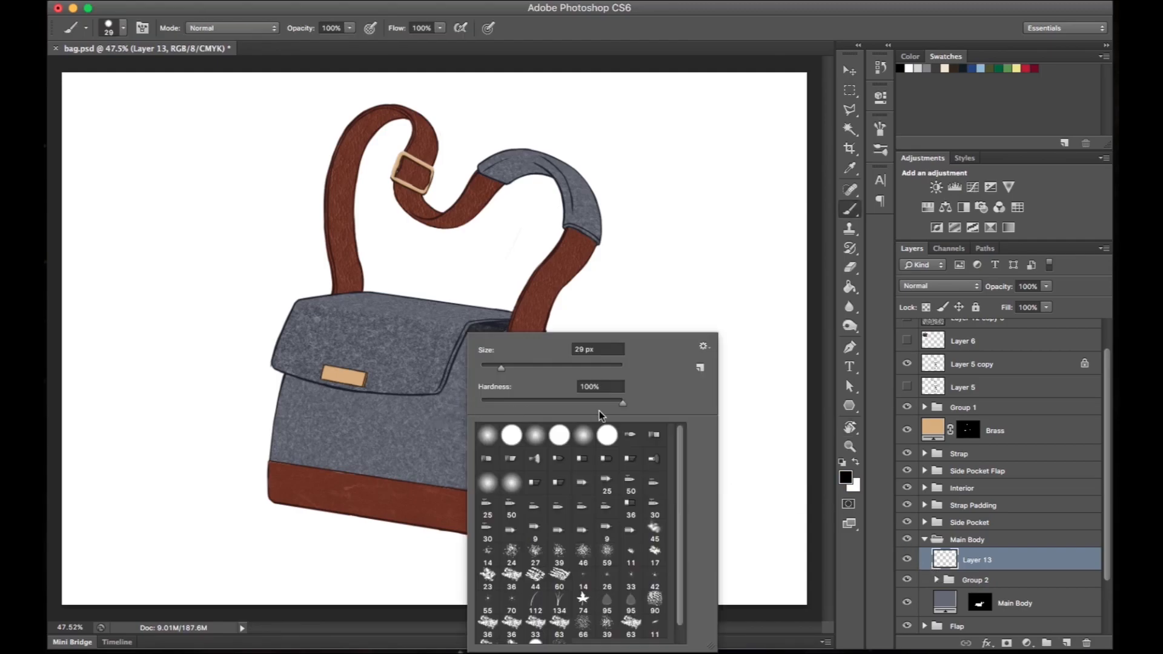
click(484, 405)
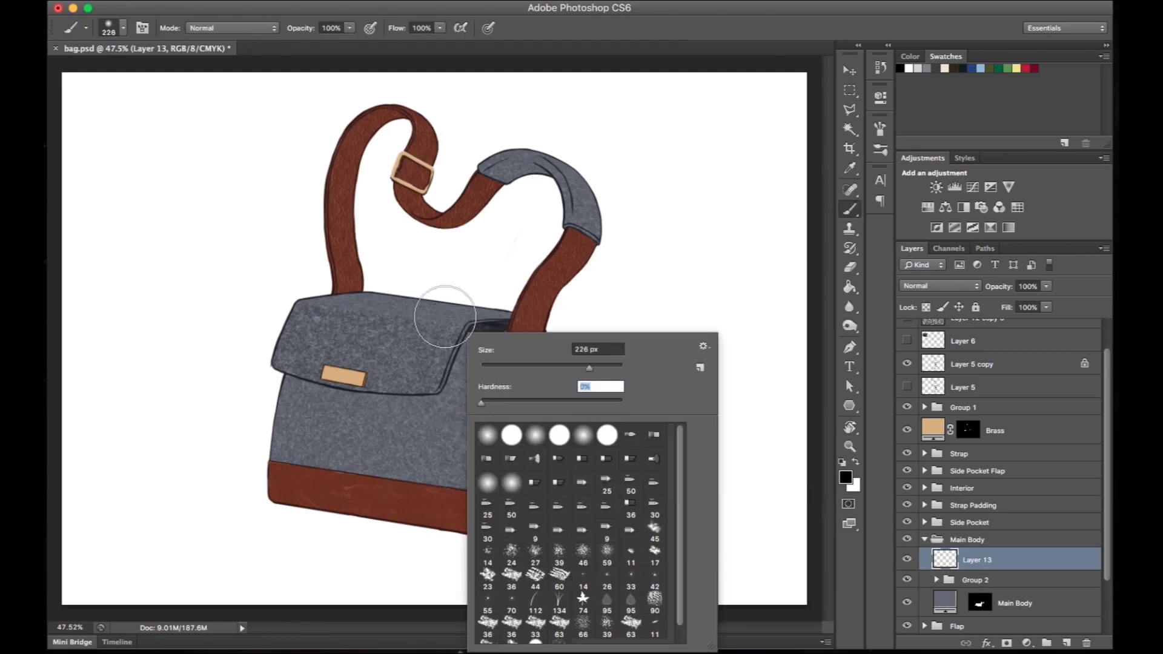
click(369, 28)
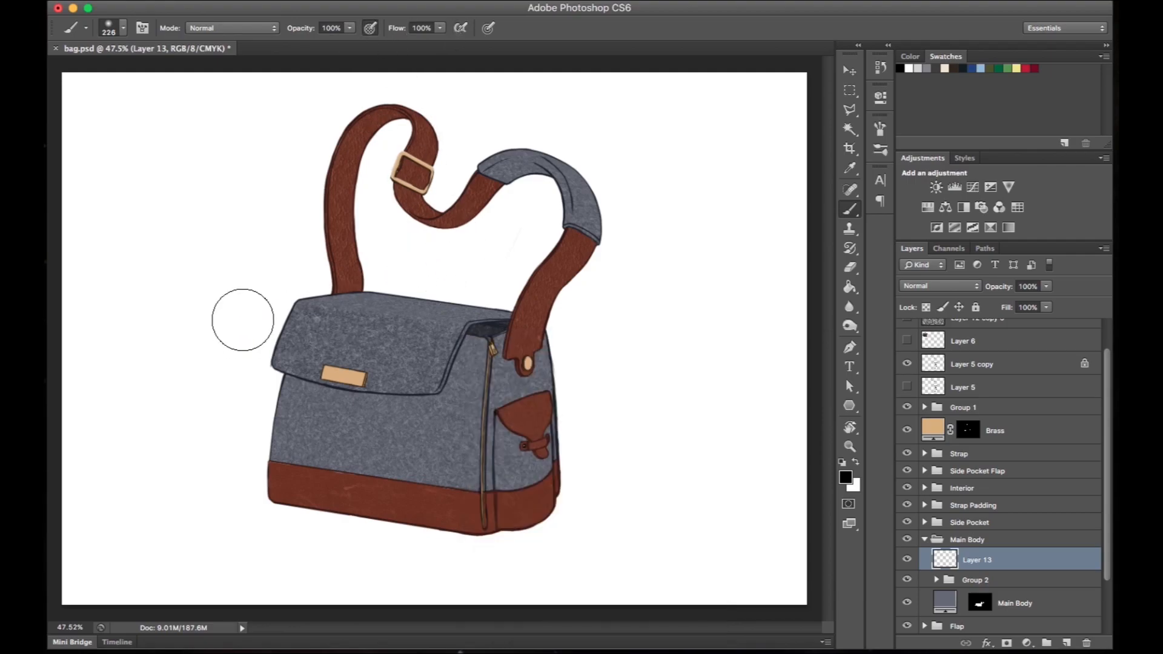
right_click(606, 341)
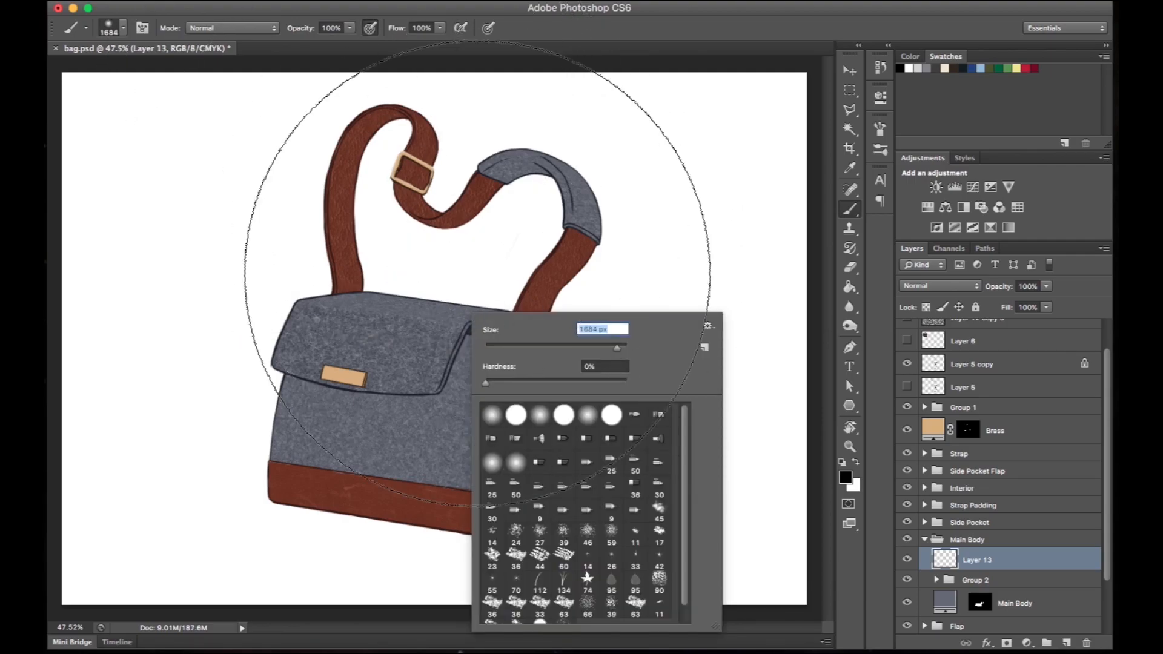
drag(267, 312, 552, 357)
key(super+z)
drag(237, 380, 539, 385)
key(super+z)
- Paint a soft black shadow along the flap area with a 384 px brush at 42% opacity
key(r)
drag(677, 387, 473, 318)
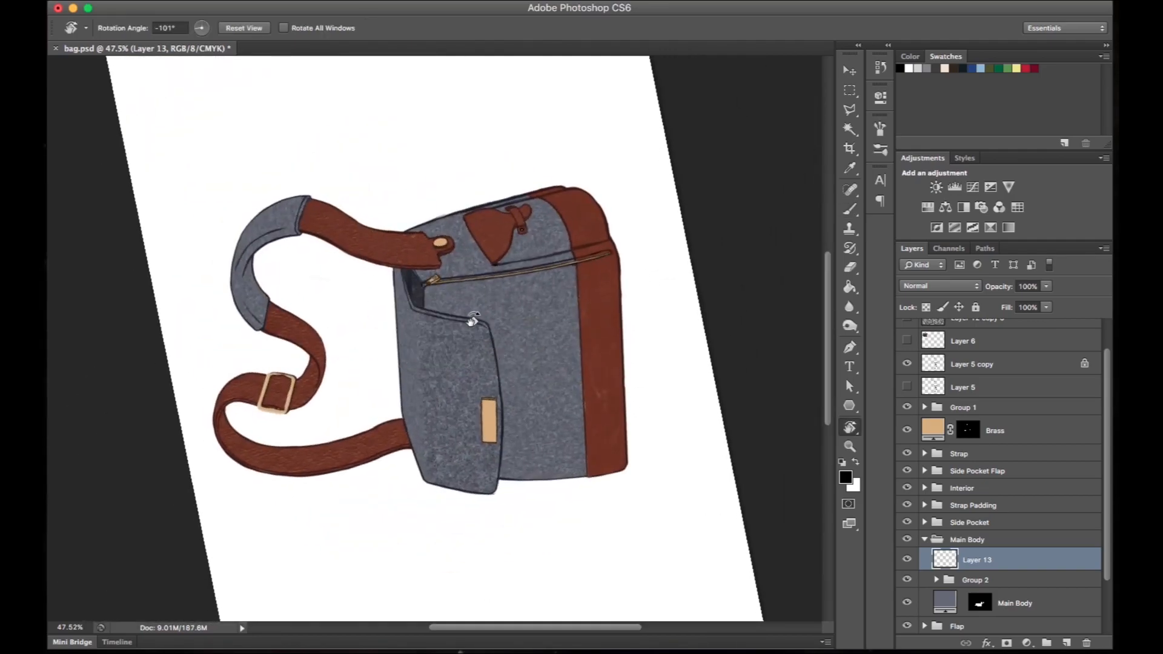
key(b)
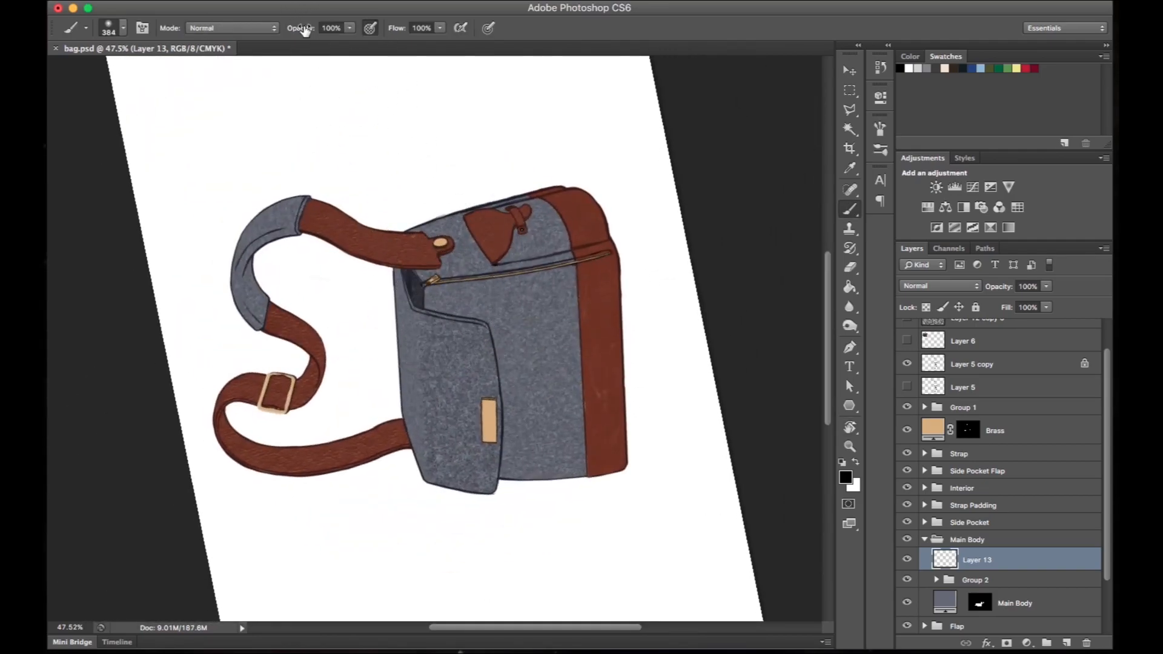
drag(450, 258, 464, 576)
key(super+z)
drag(408, 312, 458, 585)
drag(475, 251, 494, 574)
key(super+z)
drag(443, 273, 474, 507)
mouse_move(468, 350)
mouse_down()
mouse_move(480, 351)
mouse_move(512, 509)
mouse_up()
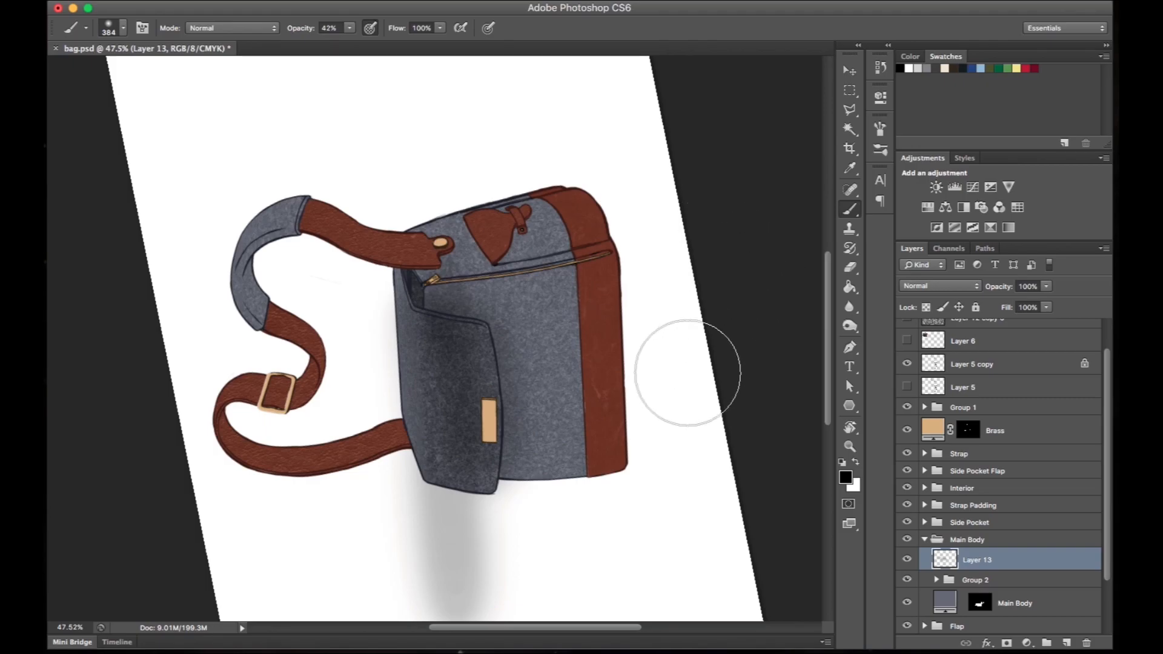
- Paint soft black shading along the bag's bottom edge, enlarging the brush to 437 px
right_click(710, 301)
drag(631, 238, 649, 548)
drag(628, 233, 645, 526)
right_click(592, 271)
click(744, 294)
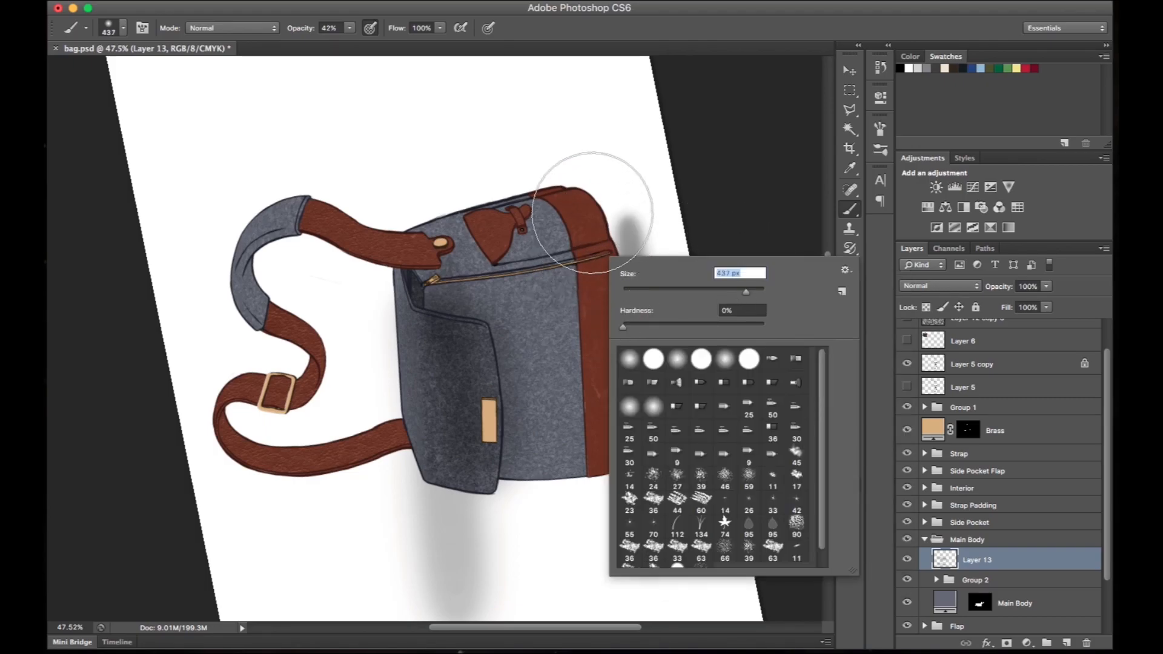
drag(592, 222, 600, 564)
key(super+z)
drag(604, 221, 614, 538)
drag(581, 198, 607, 556)
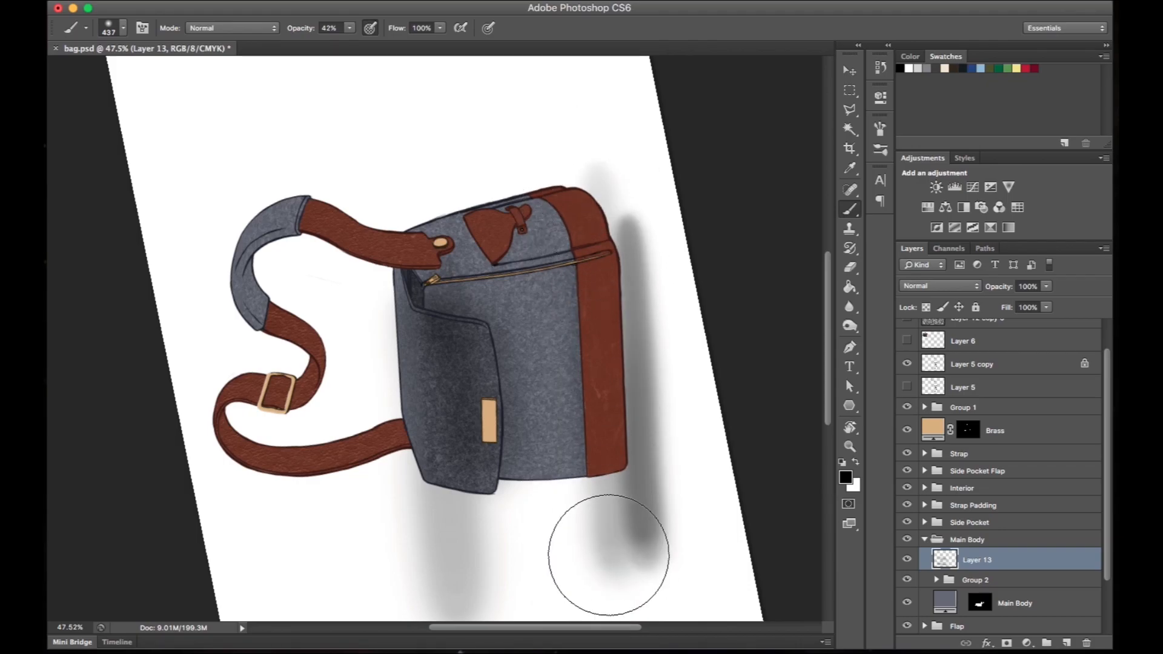
- Reset the canvas rotation and paint soft black shading along the zip and the bag's side with a smaller brush
key(Escape)
mouse_move(449, 503)
mouse_down()
mouse_move(511, 485)
mouse_move(607, 379)
mouse_up()
right_click(533, 330)
click(612, 356)
drag(487, 557, 483, 357)
mouse_move(485, 278)
mouse_down()
mouse_move(604, 259)
mouse_move(622, 181)
mouse_up()
drag(527, 190, 516, 536)
drag(712, 380, 701, 392)
drag(607, 175, 619, 477)
- Deepen the shading on the bag's side panel and rear edge with a 258 px brush
right_click(638, 245)
click(774, 279)
drag(542, 293, 544, 511)
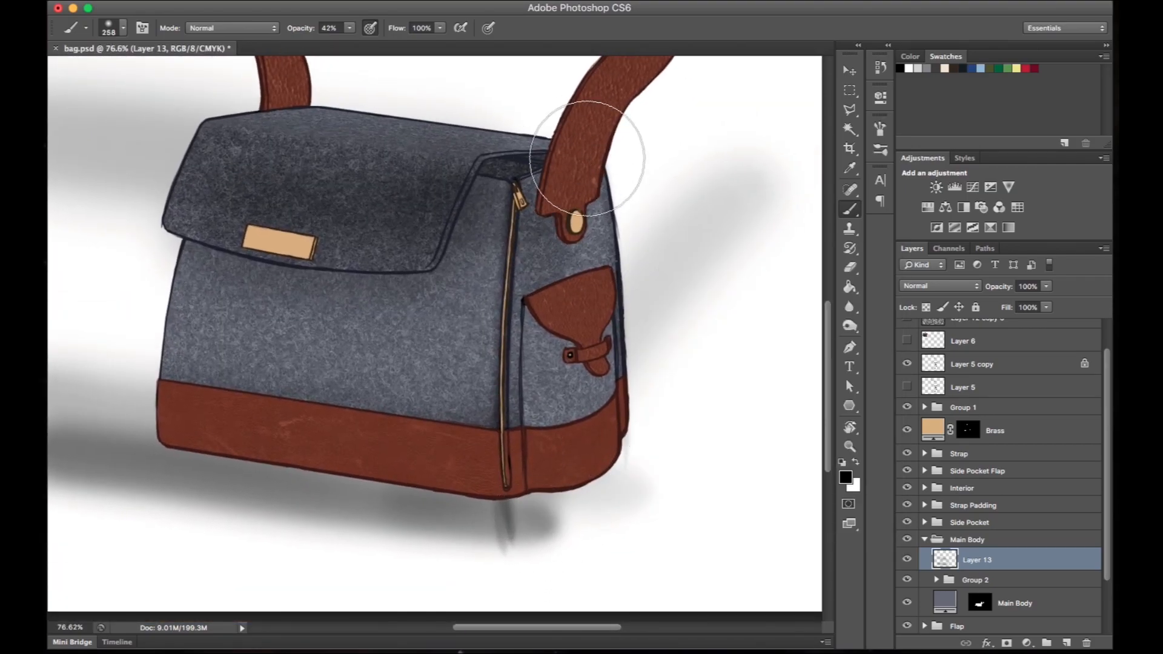
drag(582, 151, 607, 498)
drag(629, 236, 649, 448)
mouse_move(694, 219)
mouse_down()
mouse_move(719, 264)
mouse_move(748, 180)
mouse_up()
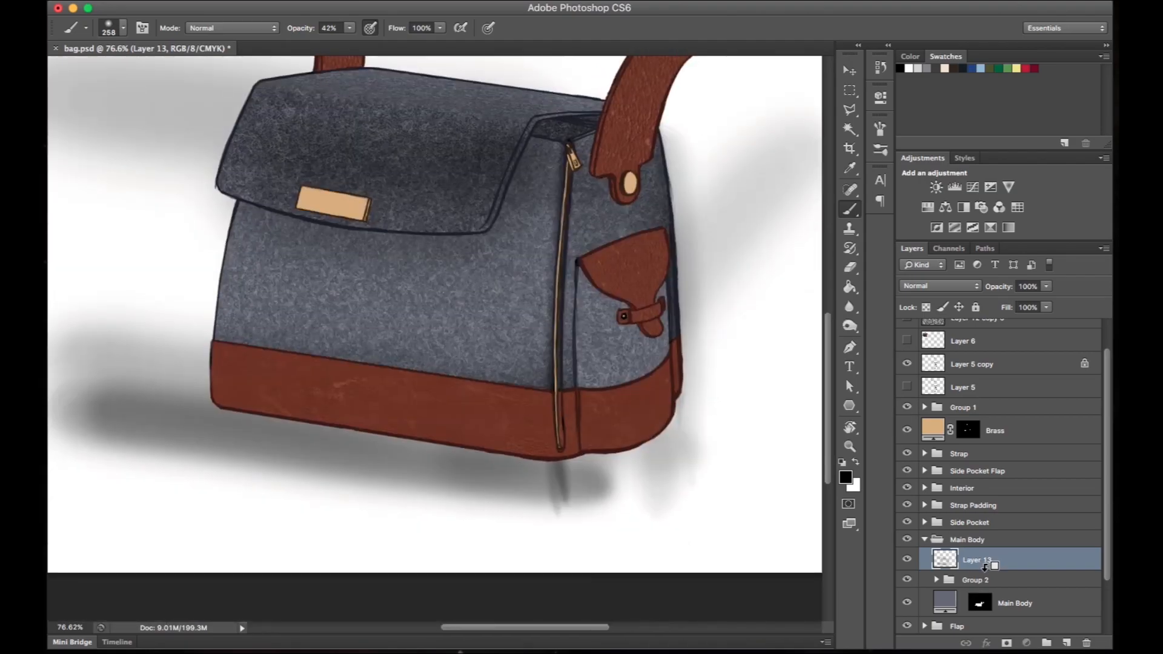
- Move the Layer 13 shading below the wool texture subgroup and clip it to the Main Body fill
alt+click(986, 566)
drag(994, 570, 990, 599)
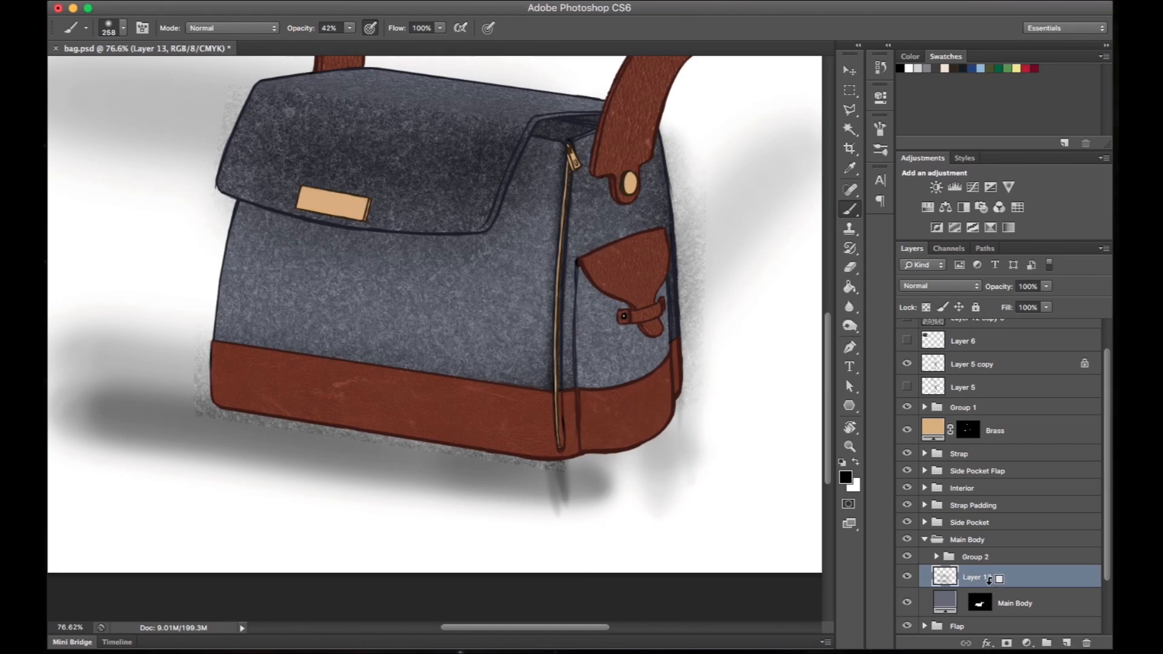
alt+click(989, 582)
- Darken the main body's shadow beneath the flap's lower and slanted edges, undoing the unwanted strokes
drag(699, 310, 711, 367)
mouse_move(473, 296)
mouse_down()
mouse_move(508, 280)
mouse_move(521, 219)
mouse_move(397, 283)
mouse_move(533, 290)
mouse_up()
key(super+z)
key(super+z)
drag(536, 227, 502, 310)
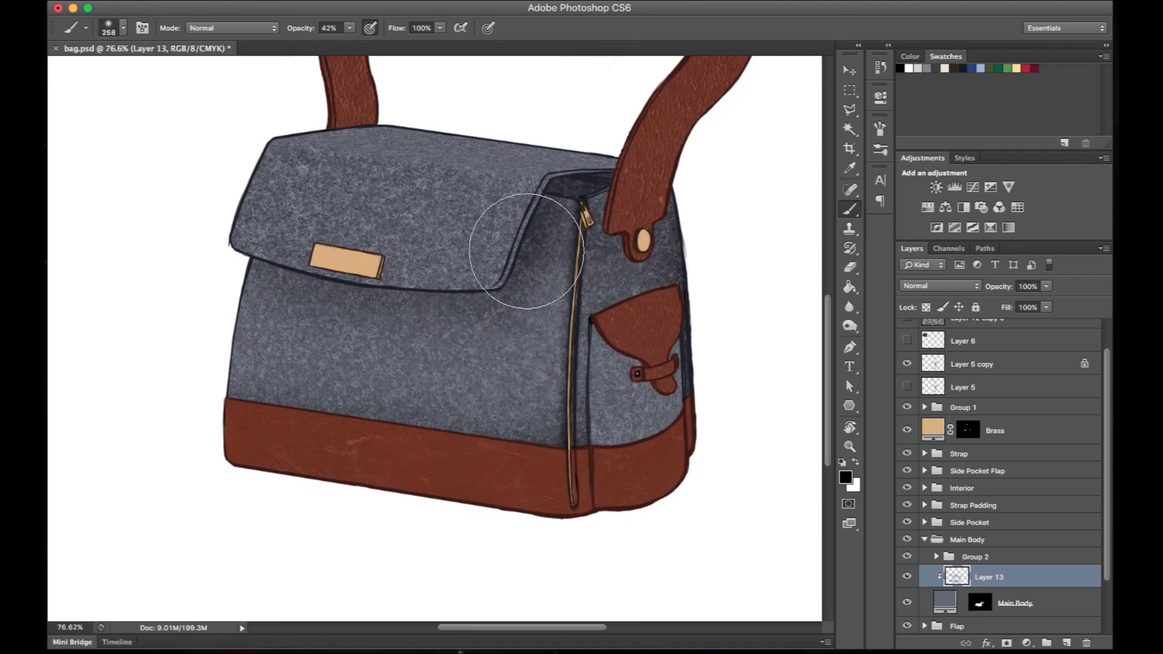
- Switch to white paint, undo the trial highlight on the main body, and turn off Shape Dynamics for the soft brush
scroll(526, 252, down, 6)
scroll(525, 251, up, 4)
scroll(518, 245, up, 5)
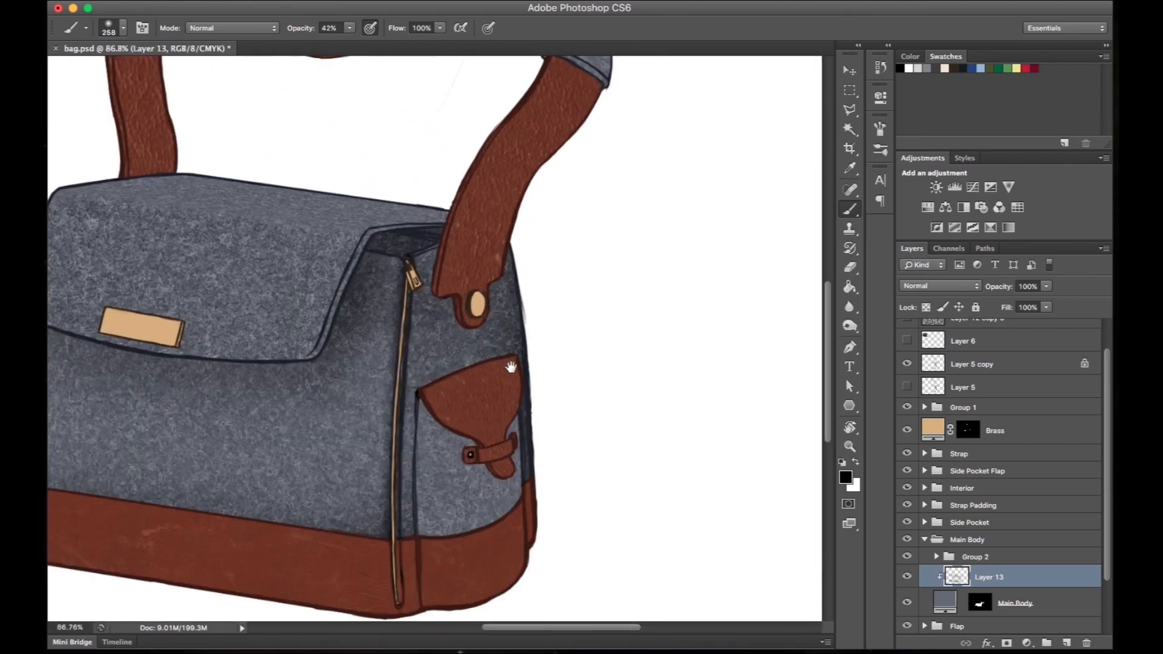
drag(504, 358, 591, 236)
scroll(650, 383, left, 4)
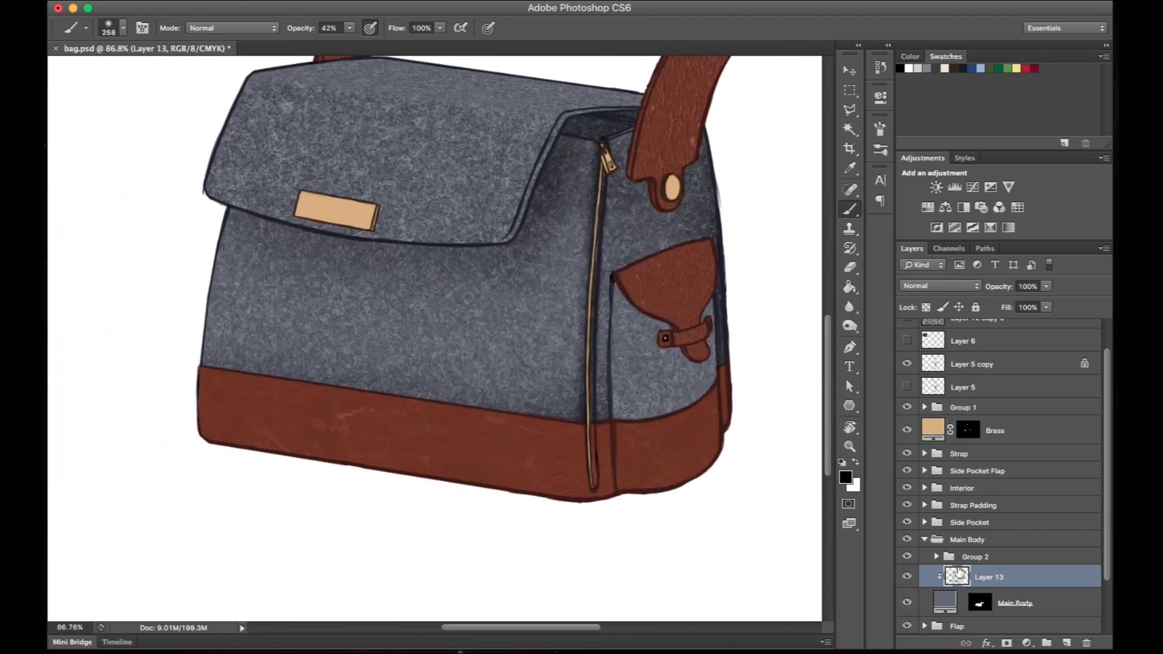
key(x)
drag(209, 303, 584, 327)
key(super+z)
right_click(502, 280)
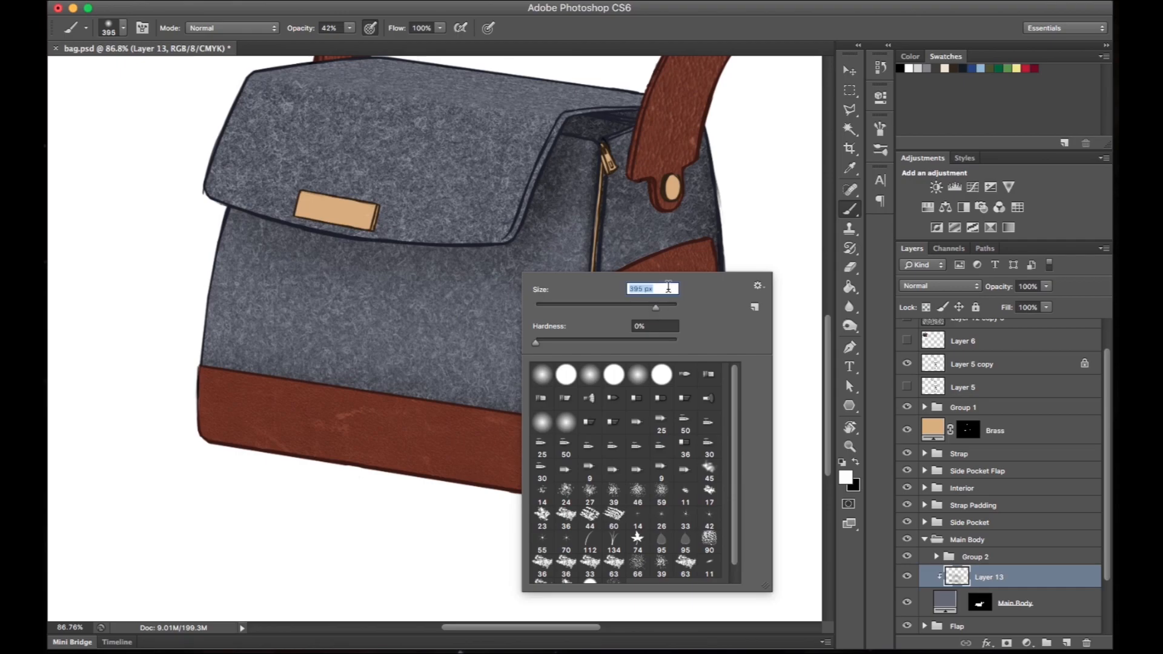
click(880, 129)
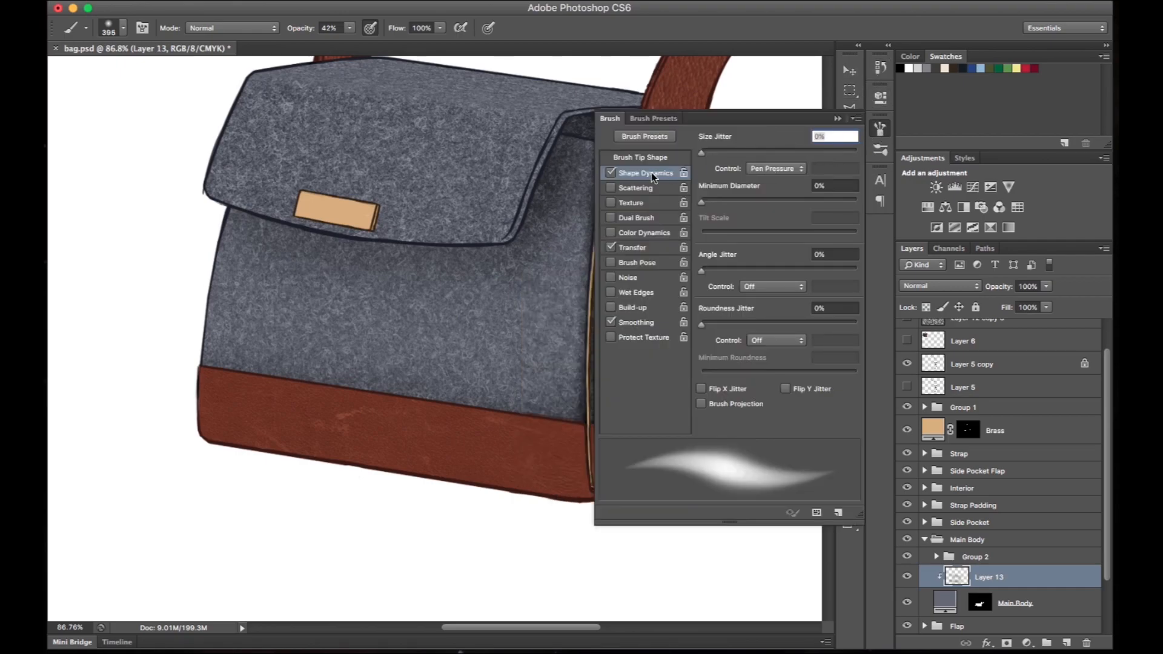
click(610, 174)
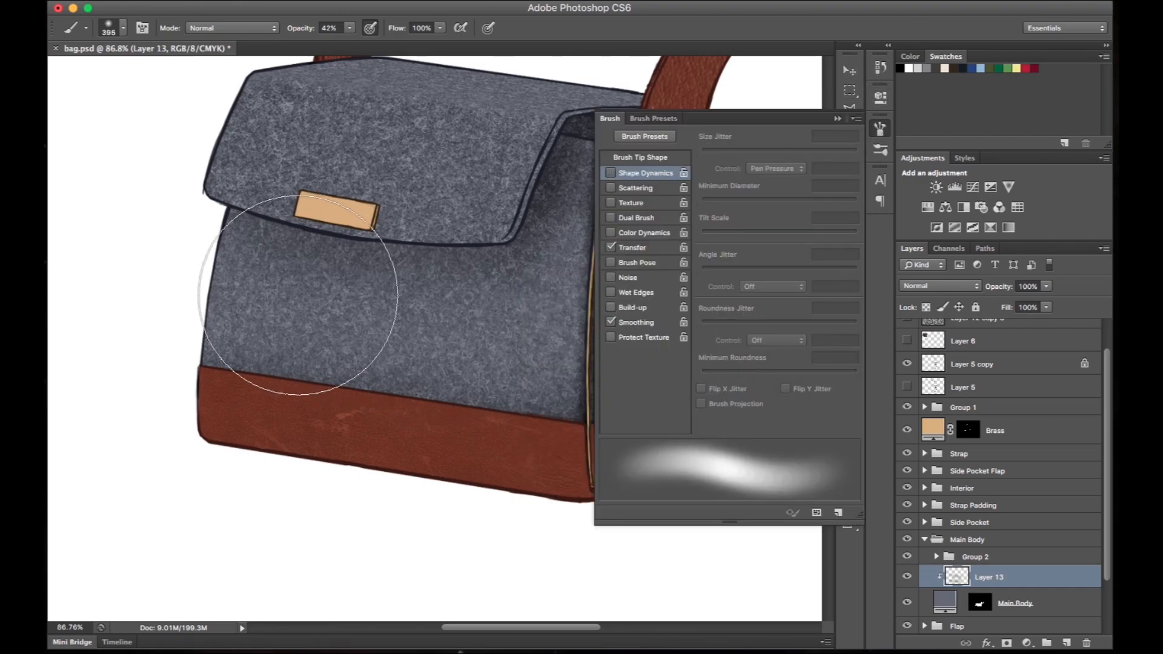
drag(269, 299, 530, 328)
key(super+z)
right_click(613, 265)
drag(743, 298, 736, 298)
right_click(516, 285)
drag(640, 320, 629, 320)
drag(244, 294, 565, 299)
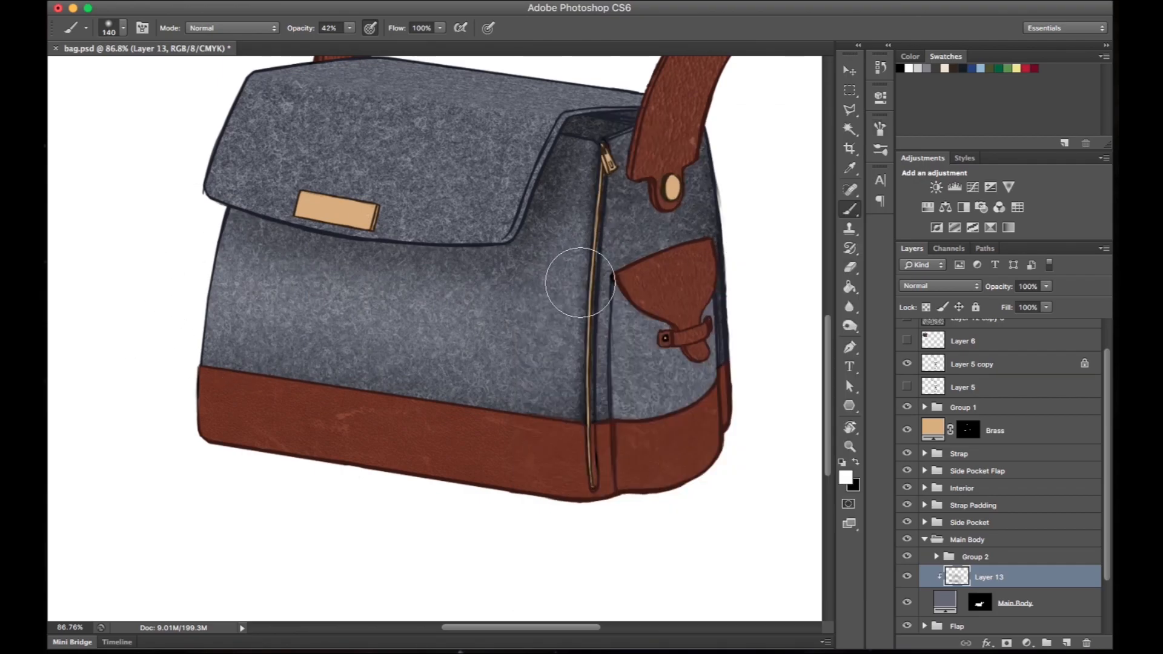
key(super+z)
- Lower the brush opacity to 15% and paint soft white highlights on the main body with resized brushes
key(super+0)
drag(307, 30, 290, 34)
drag(469, 316, 515, 316)
drag(242, 424, 527, 175)
drag(323, 167, 360, 168)
right_click(469, 245)
drag(582, 279, 515, 279)
drag(393, 194, 371, 311)
right_click(386, 293)
drag(352, 467, 303, 467)
- Paint a thin white highlight along the main body's top edge beside the zip pull, using a 14 px brush
drag(548, 293, 602, 293)
right_click(448, 287)
click(488, 264)
drag(511, 338, 500, 458)
key(r)
mouse_move(441, 175)
mouse_down()
mouse_move(265, 270)
mouse_move(325, 225)
mouse_move(360, 330)
mouse_up()
key(b)
drag(323, 340, 324, 278)
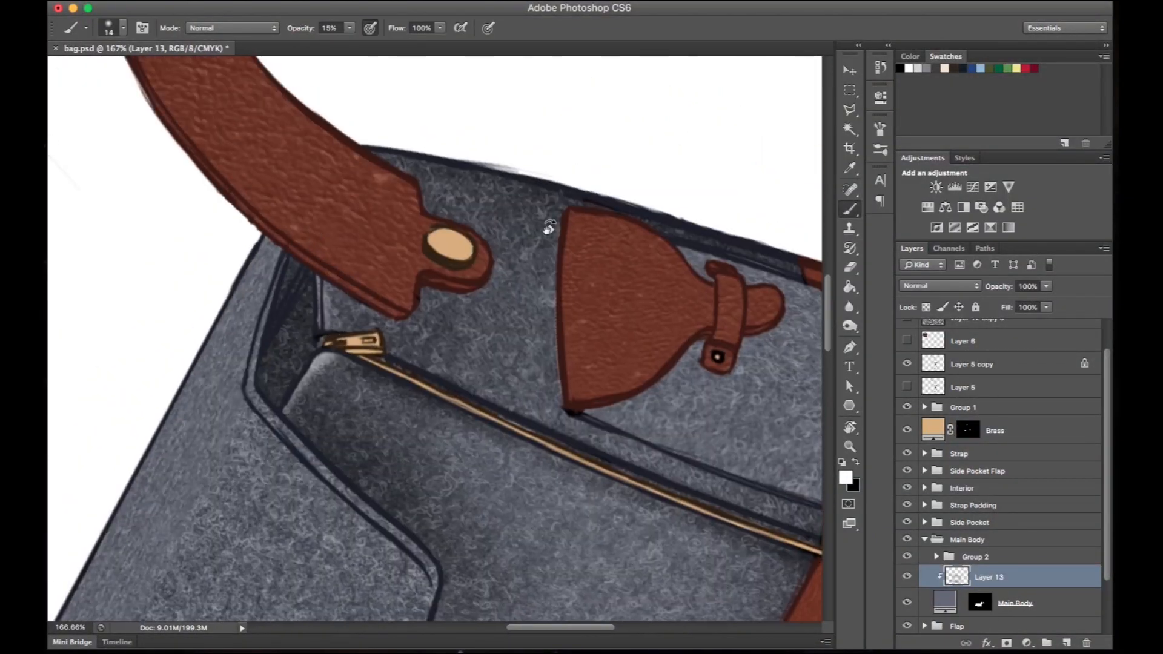
key(r)
drag(487, 236, 340, 280)
key(Escape)
drag(523, 214, 457, 213)
right_click(581, 287)
drag(608, 323, 657, 324)
click(556, 256)
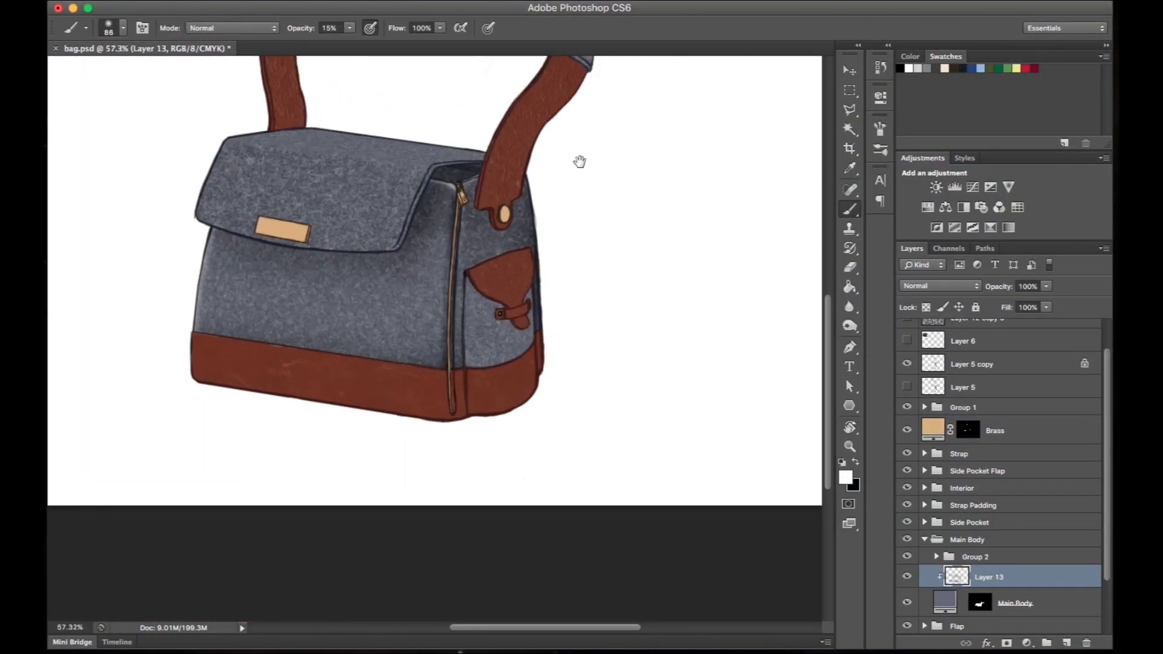
drag(559, 147, 655, 143)
right_click(416, 251)
drag(490, 289, 555, 289)
drag(400, 285, 505, 266)
key(super+z)
- Brighten the main body's front with a 447 px soft white brush at 10% opacity
right_click(420, 254)
drag(562, 290, 558, 291)
drag(307, 30, 304, 30)
mouse_move(342, 327)
mouse_down()
mouse_move(364, 255)
mouse_move(321, 315)
mouse_up()
drag(628, 215, 687, 219)
drag(698, 97, 665, 137)
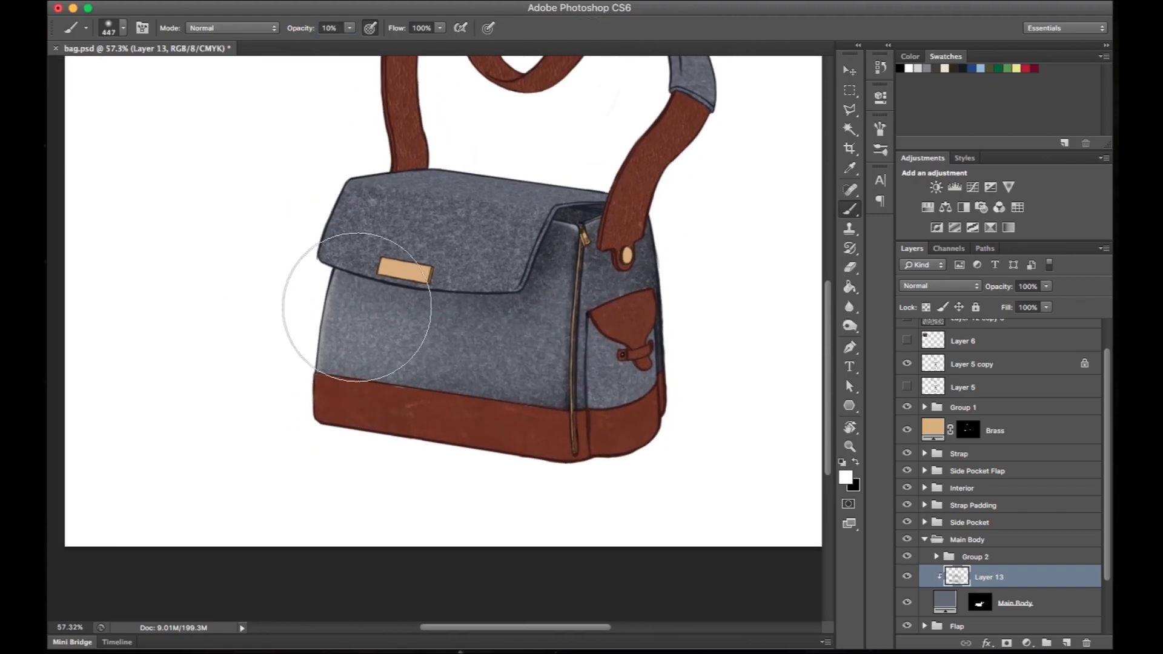
drag(379, 305, 357, 305)
- Add a new clipped layer directly above the Flap fill in the Flap group
click(924, 540)
click(924, 557)
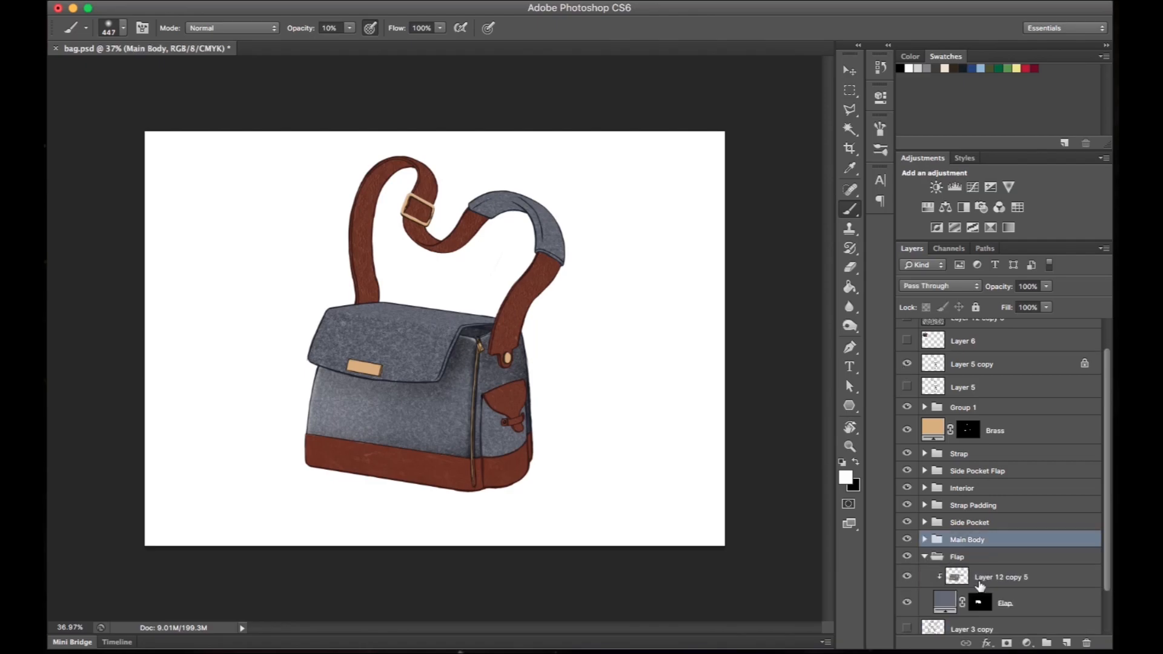
click(1005, 603)
click(1067, 643)
- Paint a white highlight along the flap's upper fold with a 41 px brush at 15% opacity, undoing the first attempt
drag(530, 366, 560, 366)
drag(397, 125, 562, 135)
right_click(528, 250)
drag(579, 278, 556, 278)
key(r)
mouse_move(561, 321)
mouse_down()
mouse_move(467, 213)
mouse_move(404, 231)
mouse_up()
right_click(469, 224)
drag(496, 252, 494, 251)
drag(392, 290, 399, 445)
key(super+z)
right_click(456, 265)
drag(483, 294, 481, 293)
drag(301, 28, 296, 27)
drag(393, 228, 396, 453)
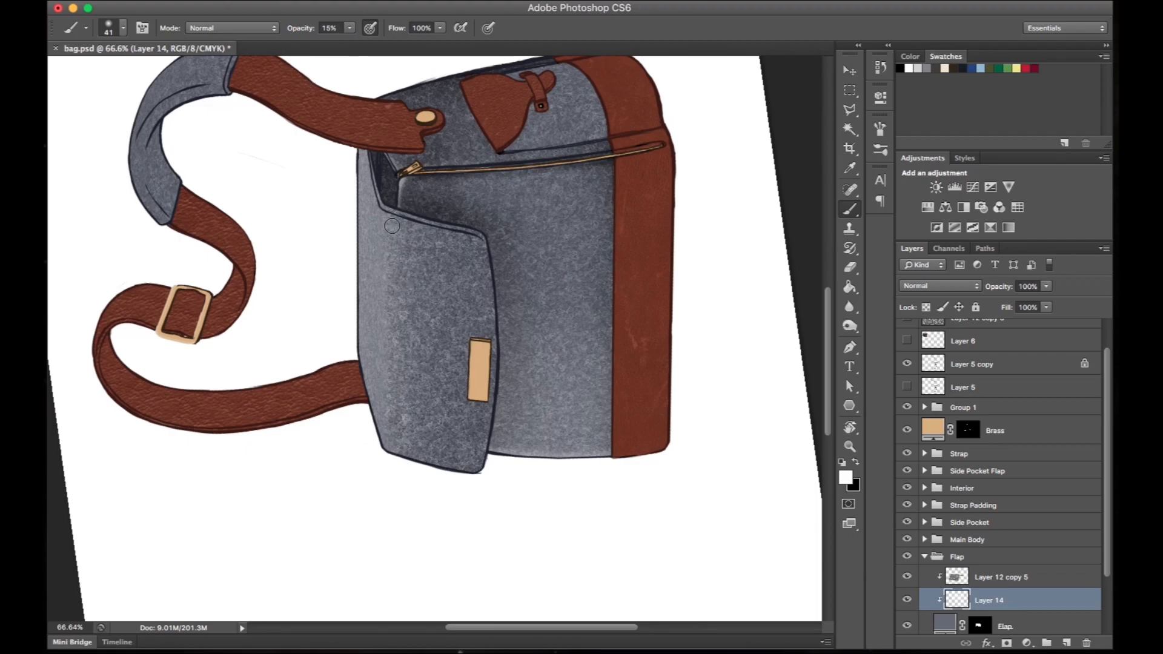
- Build up the fold highlight with further white strokes and brighten the flap broadly with a 268 px brush
right_click(396, 281)
key(Return)
drag(383, 285, 388, 443)
drag(382, 218, 386, 427)
key(r)
key(Escape)
drag(613, 273, 619, 223)
right_click(453, 265)
click(584, 303)
mouse_move(340, 294)
mouse_down()
mouse_move(614, 102)
mouse_move(605, 84)
mouse_up()
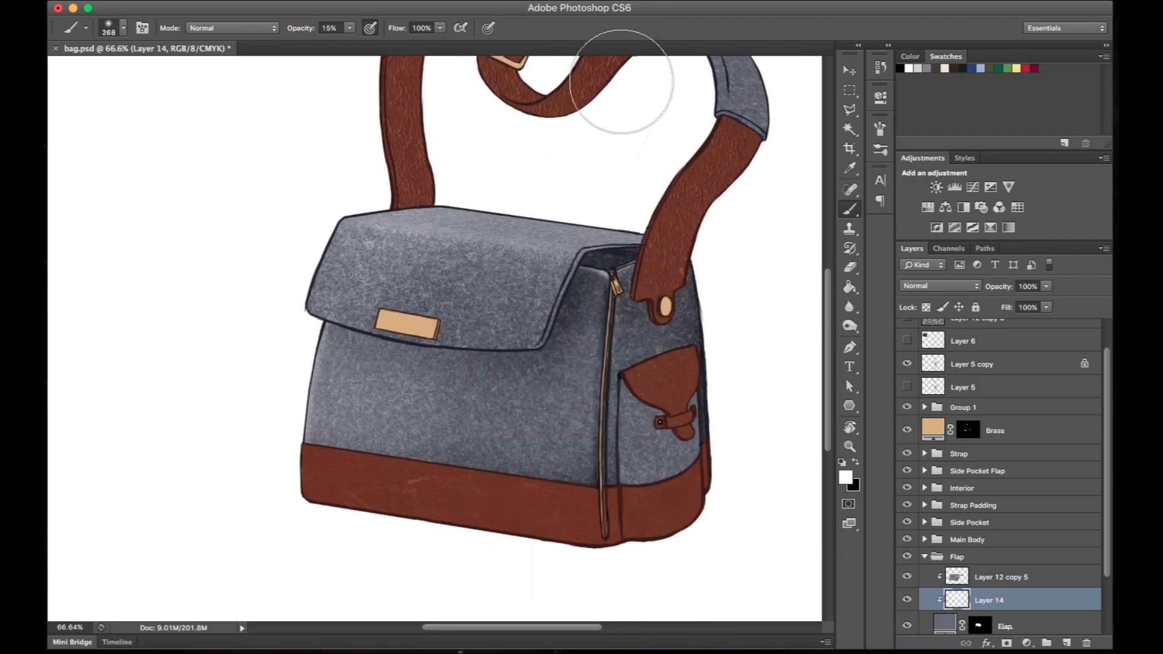
- Switch to black and shade the flap along its slanted edge with a resized soft brush
key(x)
right_click(422, 328)
click(434, 364)
key(Return)
key(r)
key(b)
drag(586, 247, 534, 379)
- Rotate the canvas as needed and extend the soft black shading along the flap's remaining edges with resized brushes
key(r)
drag(659, 148, 475, 97)
key(b)
key(bracketright)
key(bracketright)
key(bracketright)
drag(375, 221, 583, 80)
key(r)
drag(557, 236, 468, 255)
key(b)
right_click(446, 330)
click(458, 366)
mouse_move(376, 449)
mouse_down()
mouse_move(456, 287)
mouse_move(526, 251)
mouse_up()
- Paint thin white highlights along the flap's slanted and outer edges with an 18 px brush, and reset the canvas rotation
key(r)
key(b)
key(x)
super+drag(507, 362, 548, 362)
right_click(470, 331)
click(484, 366)
right_click(496, 253)
drag(463, 188, 458, 288)
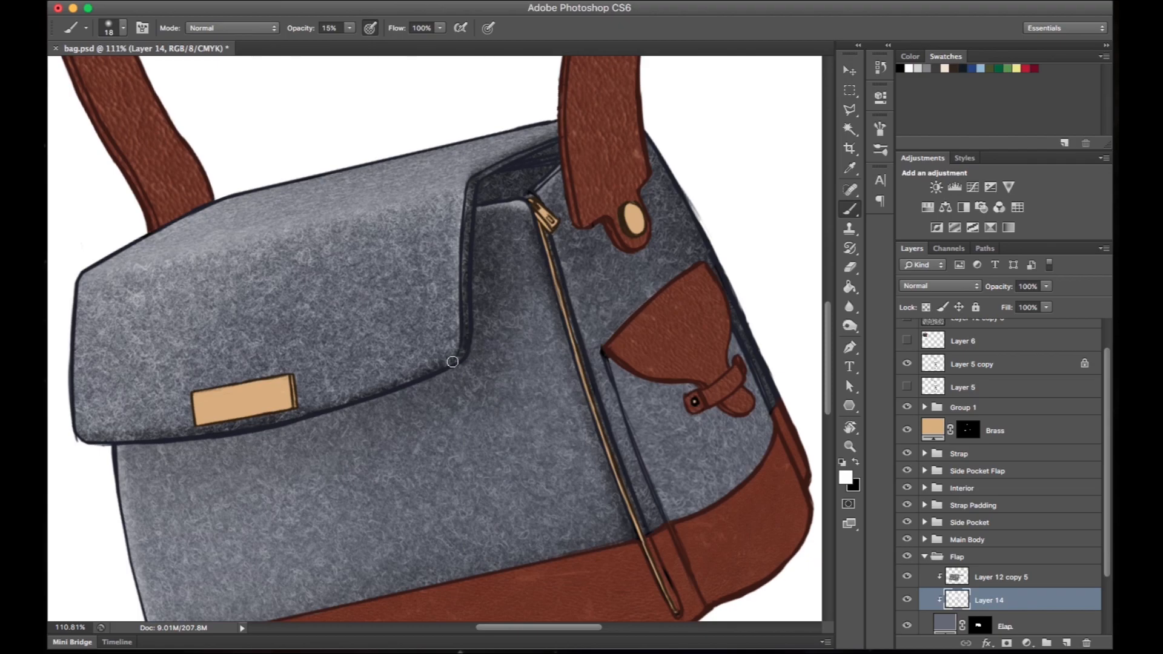
drag(354, 354, 530, 275)
drag(254, 348, 262, 205)
key(r)
key(Escape)
key(b)
key(super+0)
- Apply a Levels adjustment to Layer 14 with the black output level raised to 53, comparing the preview first
super+drag(463, 382, 484, 383)
click(224, 1)
mouse_move(244, 40)
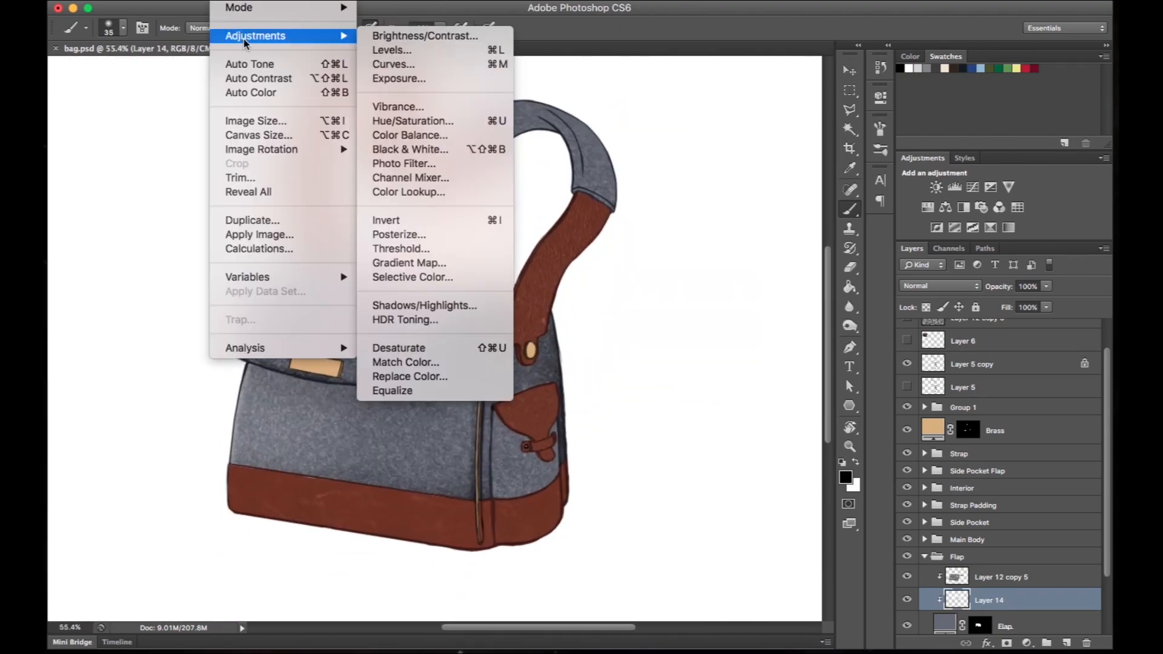
click(436, 59)
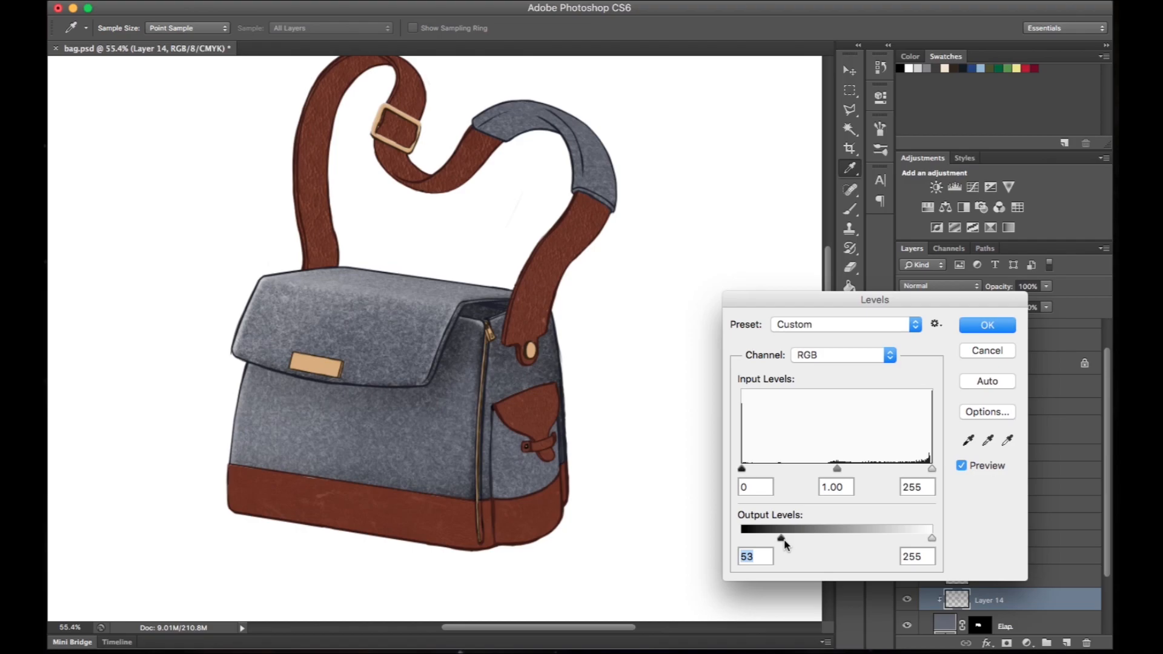
click(963, 464)
click(962, 466)
click(987, 326)
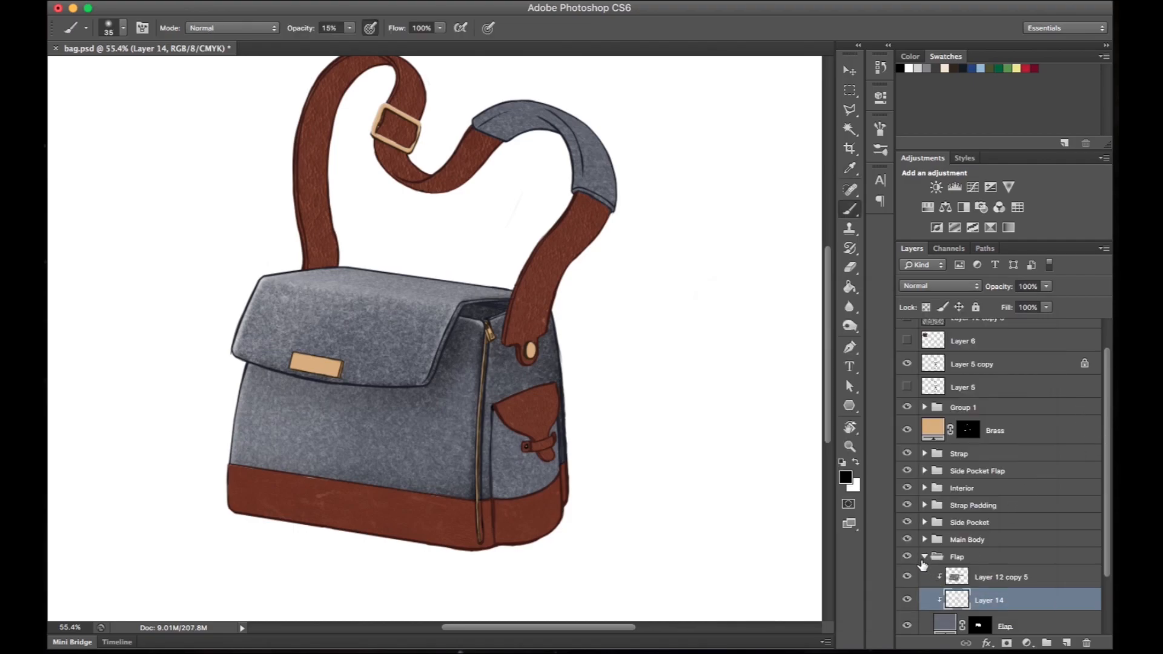
- Move the Flap group above the Main Body group and select the Main Body's shading layer, Layer 13
click(923, 556)
drag(431, 376, 605, 357)
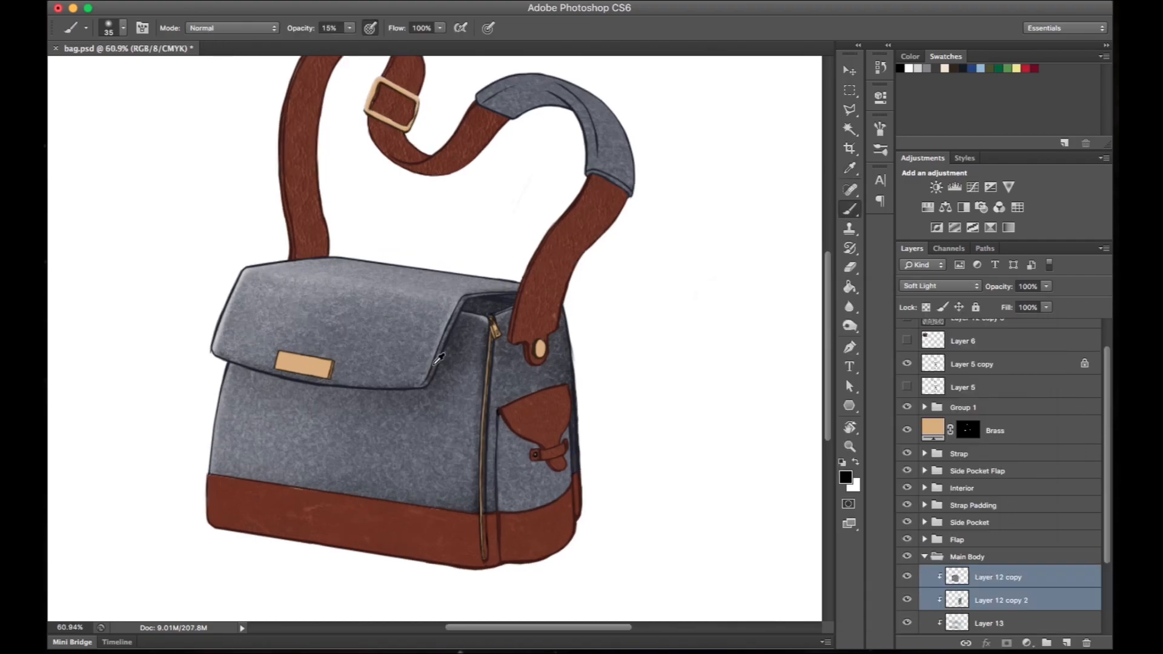
drag(604, 357, 688, 254)
click(993, 626)
- Deepen the black shadow on the main body beneath the flap's edge with a 78 px brush, and reset the canvas rotation
key(x)
key(x)
key(r)
drag(467, 350, 474, 332)
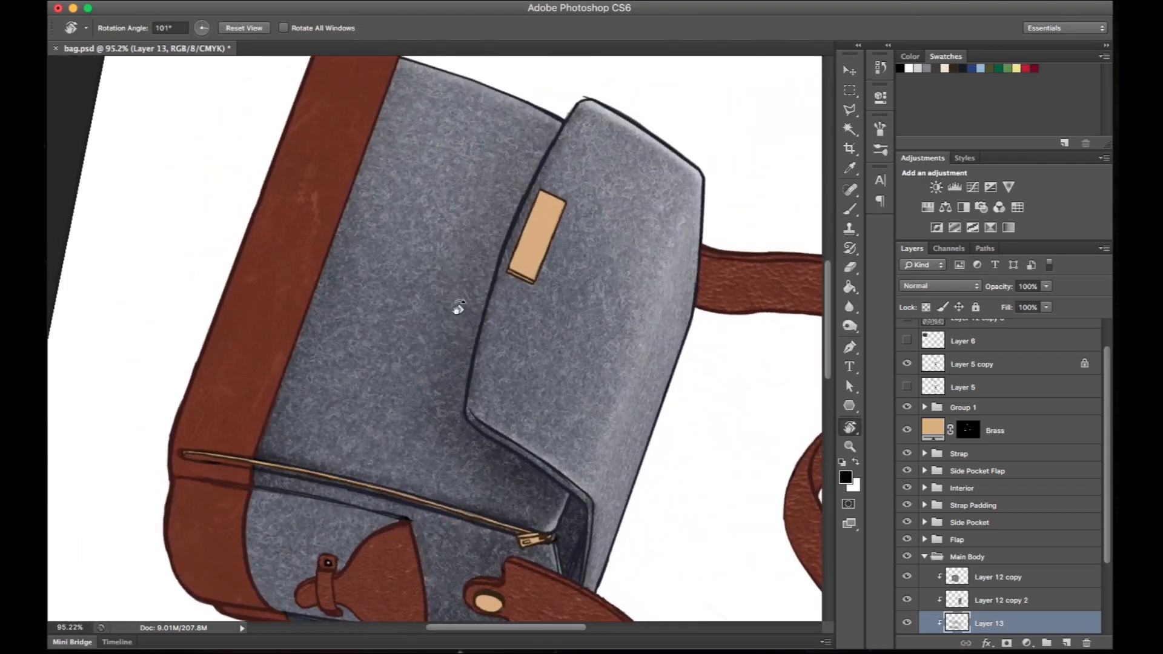
right_click(514, 266)
click(587, 311)
drag(514, 184, 505, 251)
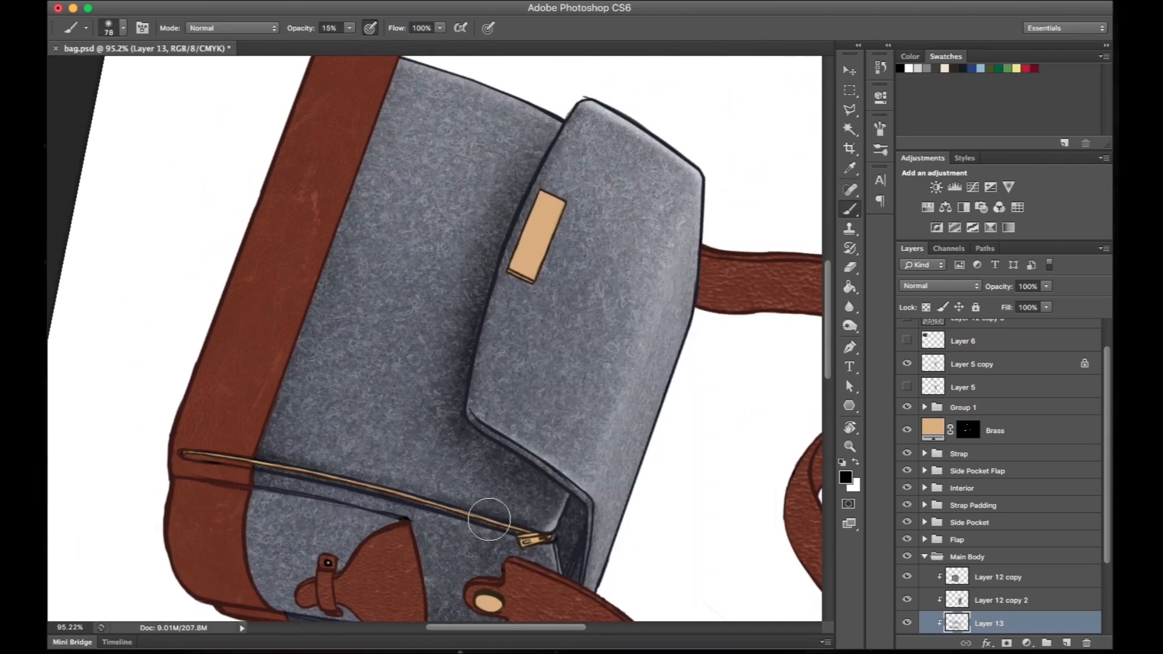
key(r)
key(Escape)
- Add a new clipped layer directly above the Interior fill in the Interior group
scroll(491, 402, down, 5)
scroll(492, 404, up, 5)
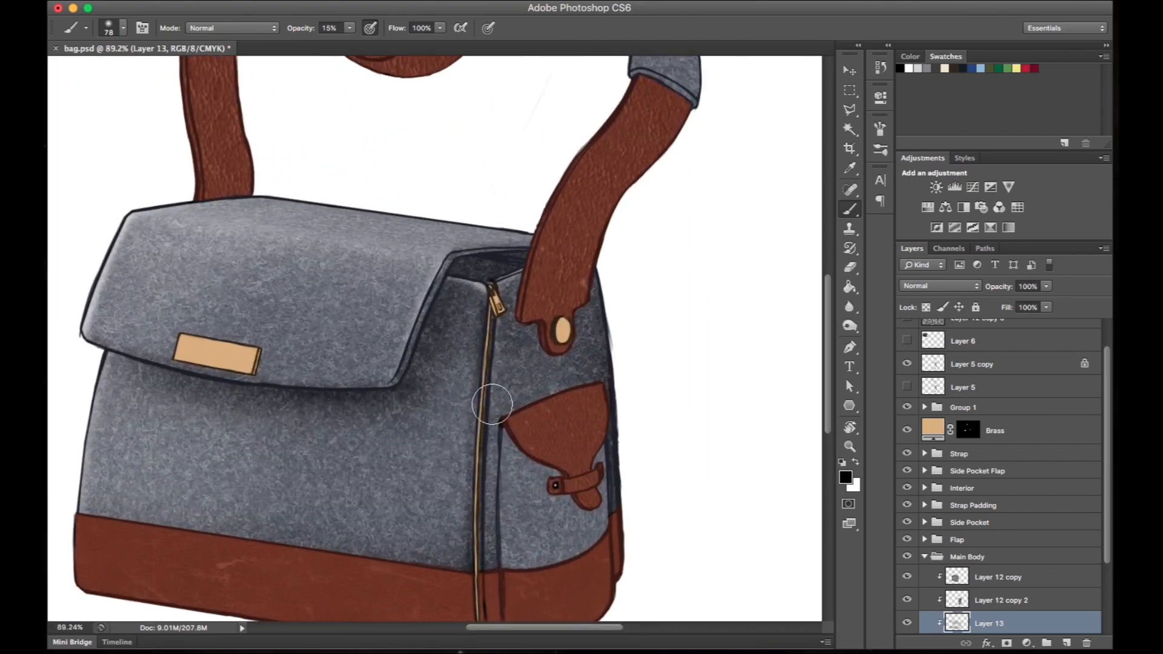
drag(637, 337, 583, 381)
click(925, 557)
click(925, 488)
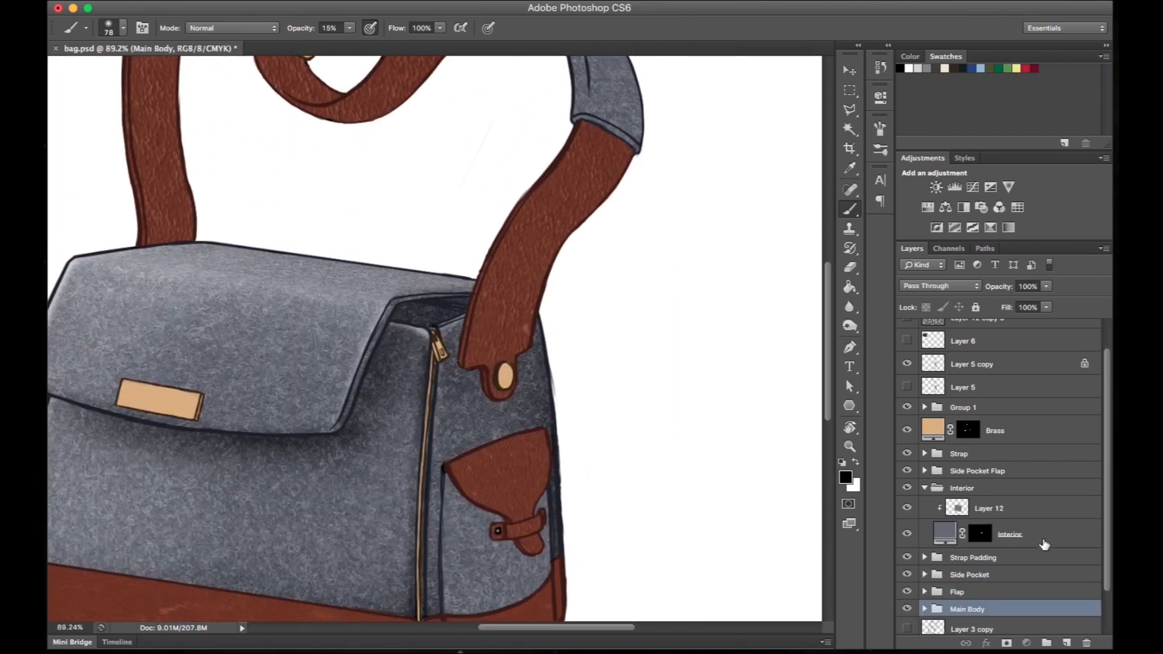
click(1042, 543)
click(1066, 644)
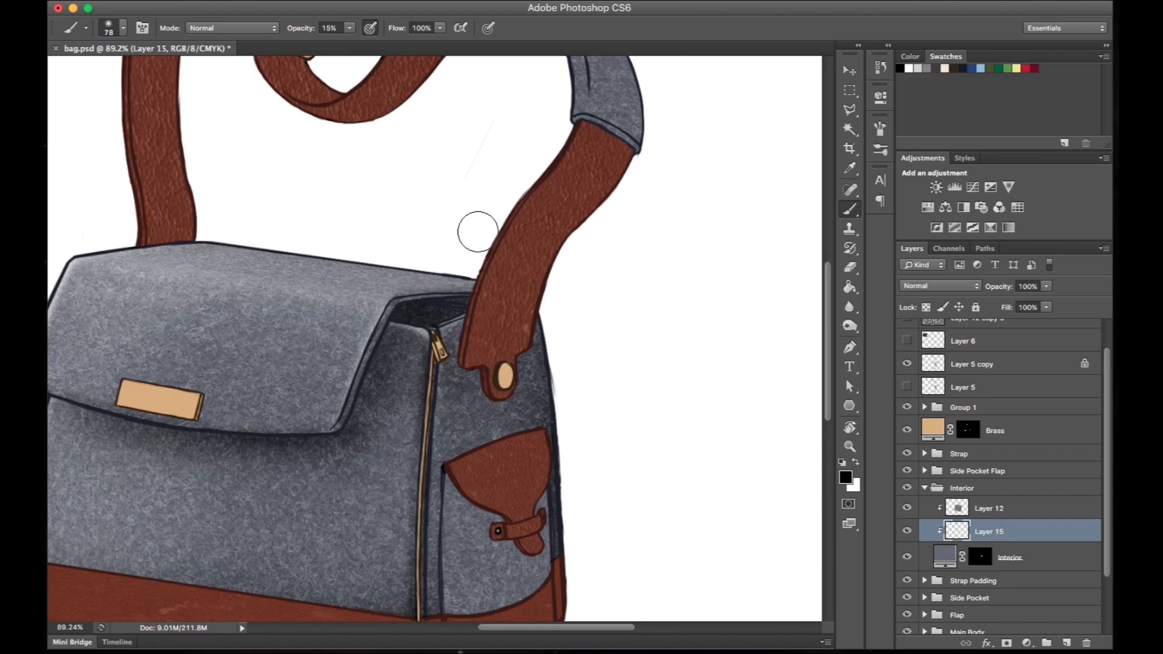
- Collapse the Interior group and add a new clipped layer directly above the Side Pocket fill in the Side Pocket group
click(924, 488)
drag(677, 476, 685, 333)
click(960, 471)
click(924, 522)
click(1037, 566)
click(1066, 643)
- Paint a white highlight along the side pocket's front edge and a black shadow along its rear edge
key(x)
drag(460, 348, 483, 473)
key(x)
drag(557, 255, 570, 498)
drag(528, 380, 528, 440)
key(x)
key(x)
- Paint a fine black shadow on the side pocket beneath the leather flap and its closure, starting with a 16 px brush
right_click(551, 361)
drag(597, 372, 591, 371)
key(Return)
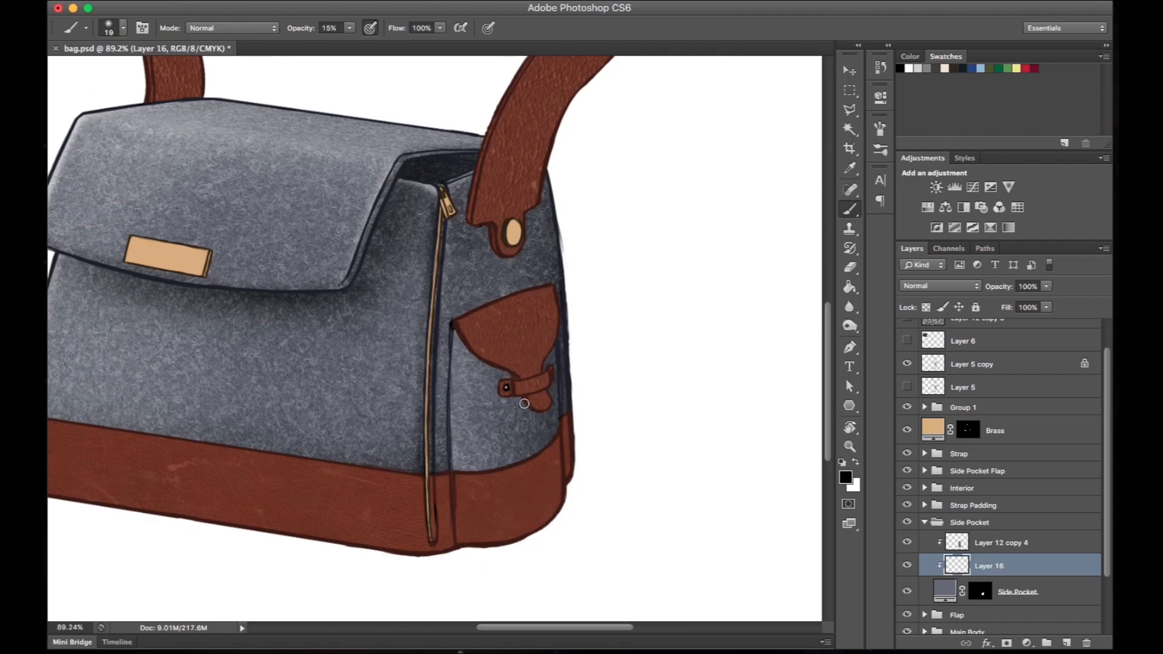
key(super+0)
drag(563, 339, 567, 273)
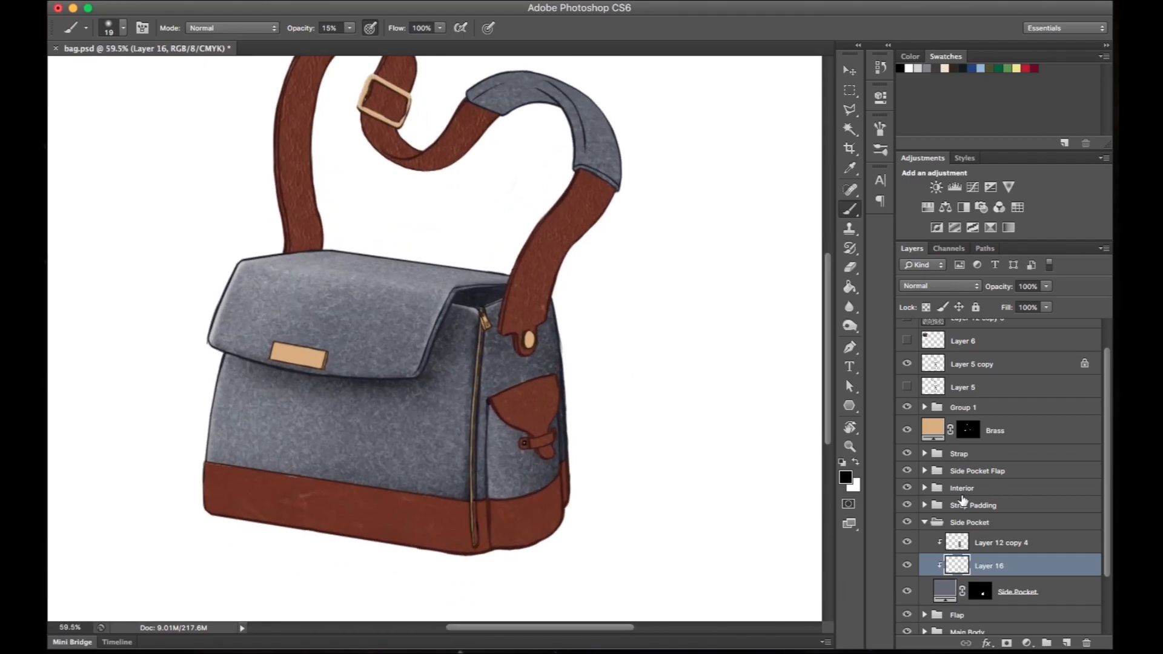
- Collapse the Side Pocket group and add a new clipped layer directly above the Strap Padding fill in the Strap Padding group
click(924, 523)
click(924, 505)
click(1021, 552)
click(1066, 643)
- Paint a black shadow on the inner underside of the strap padding's curve with a 60 px brush
key(r)
drag(607, 353, 394, 227)
right_click(315, 291)
drag(355, 318, 359, 318)
key(Return)
mouse_move(301, 280)
mouse_down()
mouse_move(299, 335)
mouse_move(291, 248)
mouse_up()
drag(356, 270, 418, 267)
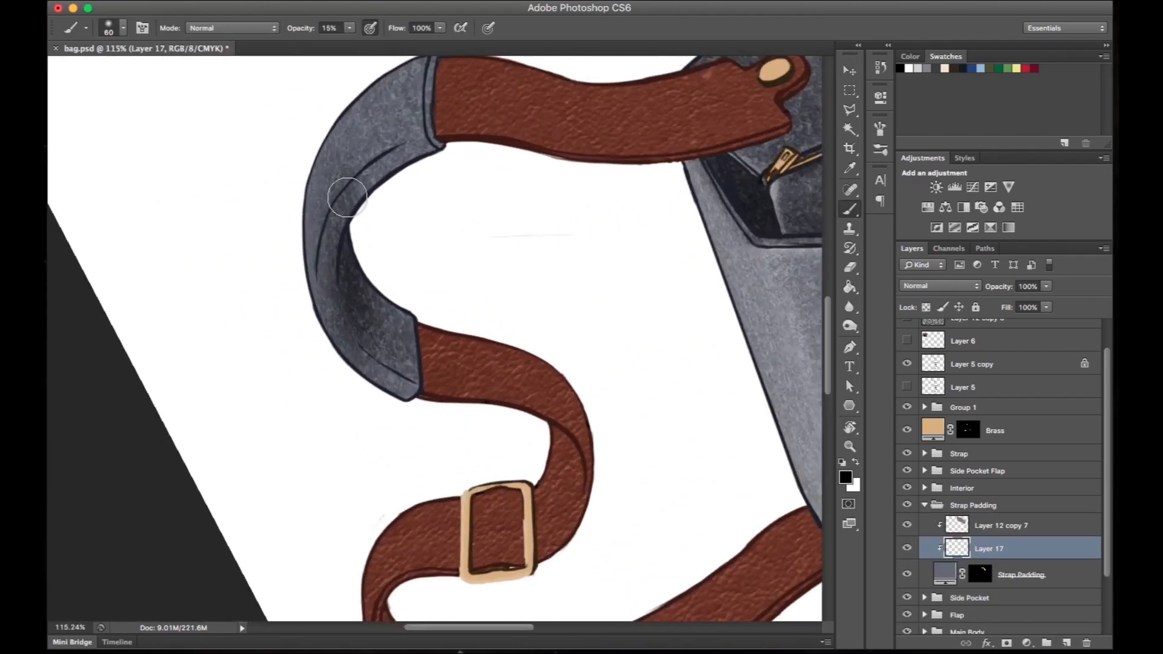
- Erase the excess shadow along the strap padding's fold, reset the canvas rotation, and switch the brush color to white
key(e)
right_click(339, 321)
key(Return)
mouse_move(373, 388)
mouse_down()
mouse_move(359, 389)
mouse_move(373, 369)
mouse_move(321, 291)
mouse_move(340, 197)
mouse_up()
right_click(348, 341)
key(Return)
drag(333, 309, 341, 209)
key(r)
key(Escape)
key(b)
drag(605, 260, 524, 258)
key(x)
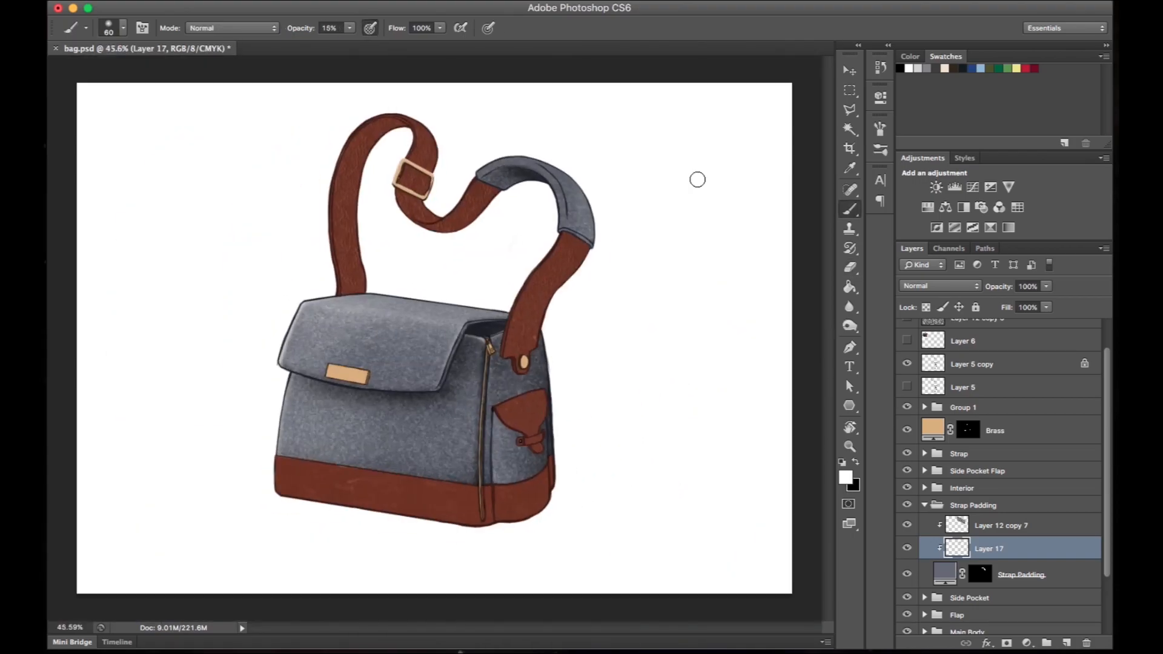
- Try a white highlight on the strap padding with a 100 px brush, and undo it
right_click(603, 209)
drag(628, 233, 636, 234)
key(Return)
mouse_move(582, 206)
mouse_down()
mouse_move(545, 167)
mouse_move(583, 209)
mouse_up()
key(super+alt+z)
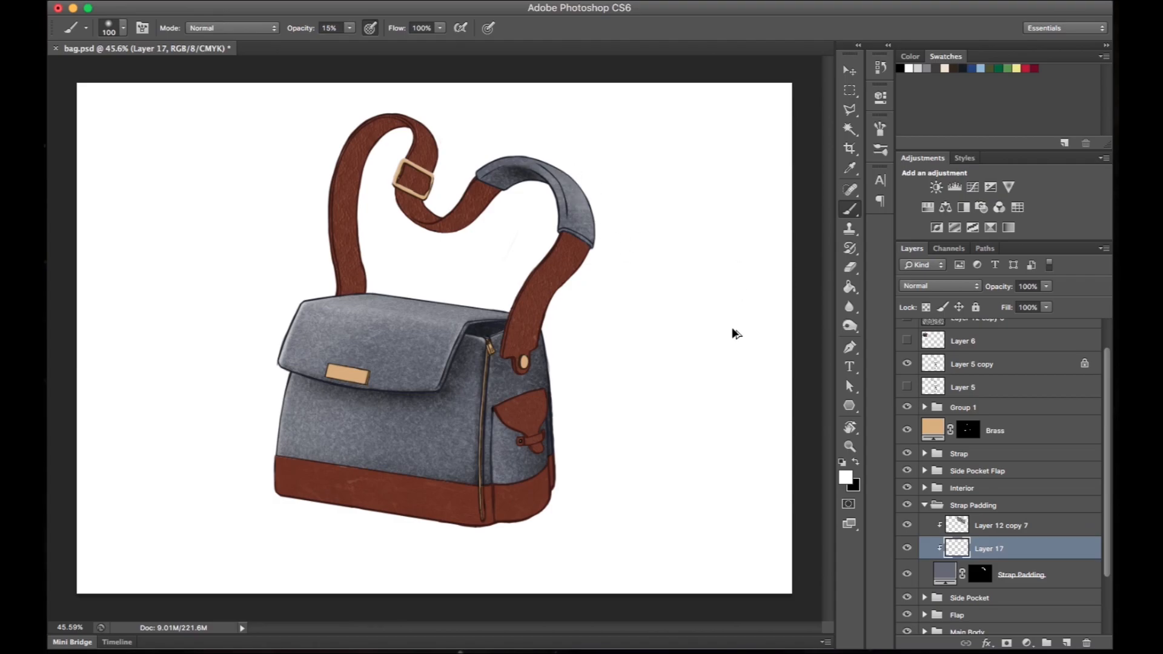
key(super+alt+z)
key(super+alt+z)
- Add a clipped layer above Layer 17 and paint a white highlight along the strap padding's outer curve
click(1066, 642)
key(r)
drag(651, 221, 465, 93)
drag(428, 204, 389, 243)
drag(389, 242, 449, 216)
drag(525, 151, 569, 150)
mouse_move(412, 266)
mouse_down()
mouse_move(387, 260)
mouse_move(360, 390)
mouse_up()
key(r)
drag(360, 390, 398, 245)
- Trim the padding highlight along the fold with a 41 px eraser and repaint white on the outer curve
key(e)
drag(377, 306, 417, 217)
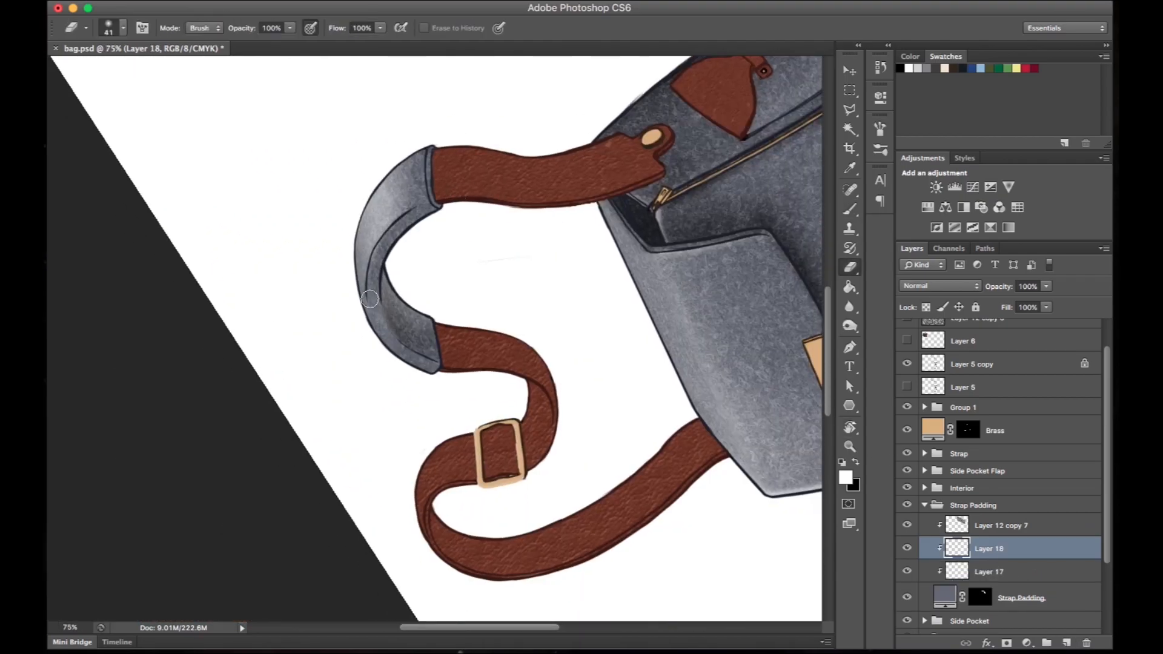
key(b)
drag(409, 176, 375, 242)
- Refine the padding highlight with a 14 px brush, reset the canvas rotation, and set Layer 18's opacity to 49%
key(r)
drag(362, 339, 382, 292)
right_click(414, 262)
right_click(422, 298)
mouse_move(501, 302)
mouse_down()
mouse_move(439, 303)
mouse_move(413, 257)
mouse_move(447, 203)
mouse_up()
key(e)
key(b)
key(Escape)
key(super+0)
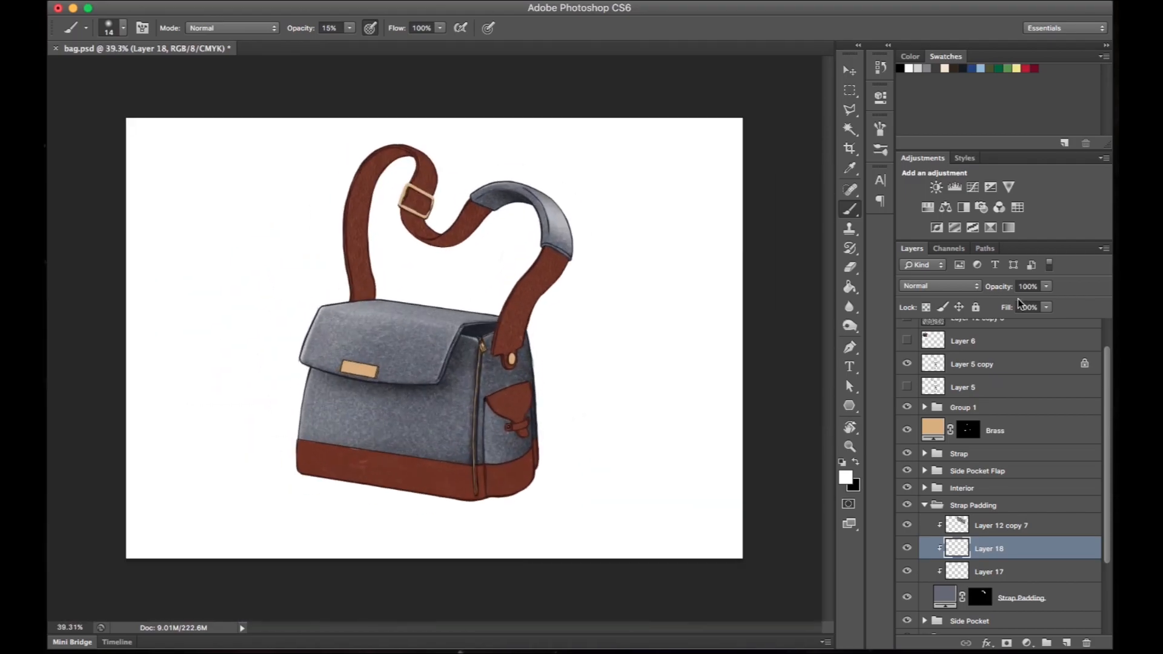
drag(634, 287, 675, 273)
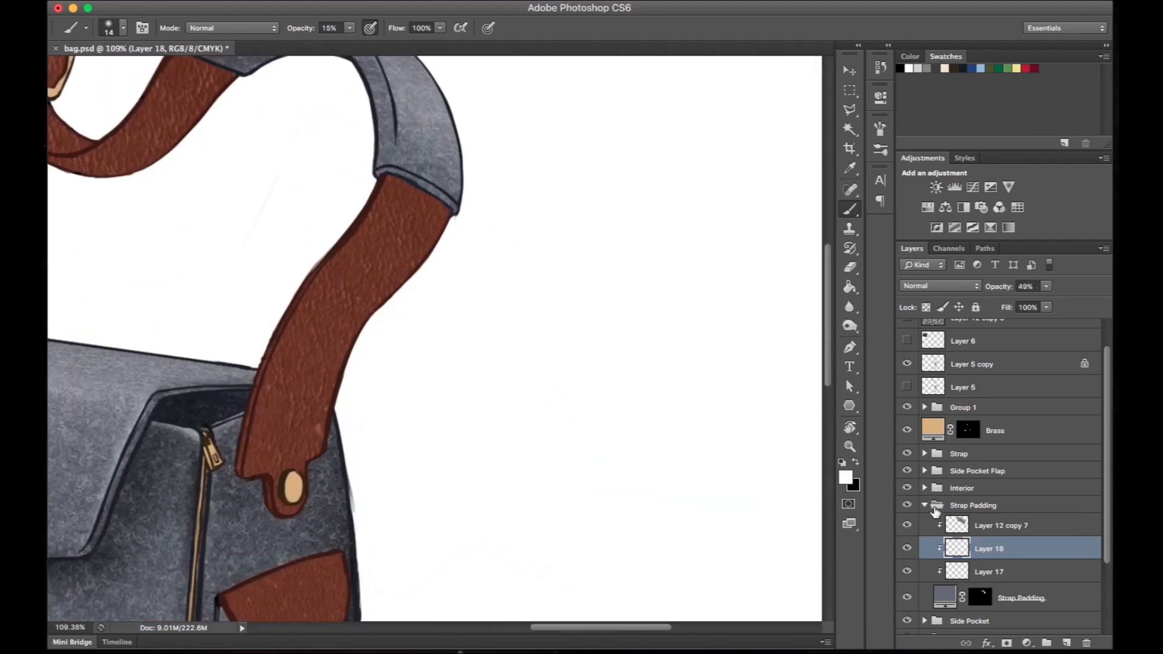
- Collapse the Strap Padding group and add a new clipped layer directly above the Side Flap fill in the Side Pocket Flap group
click(924, 505)
click(924, 471)
click(1052, 520)
click(1066, 643)
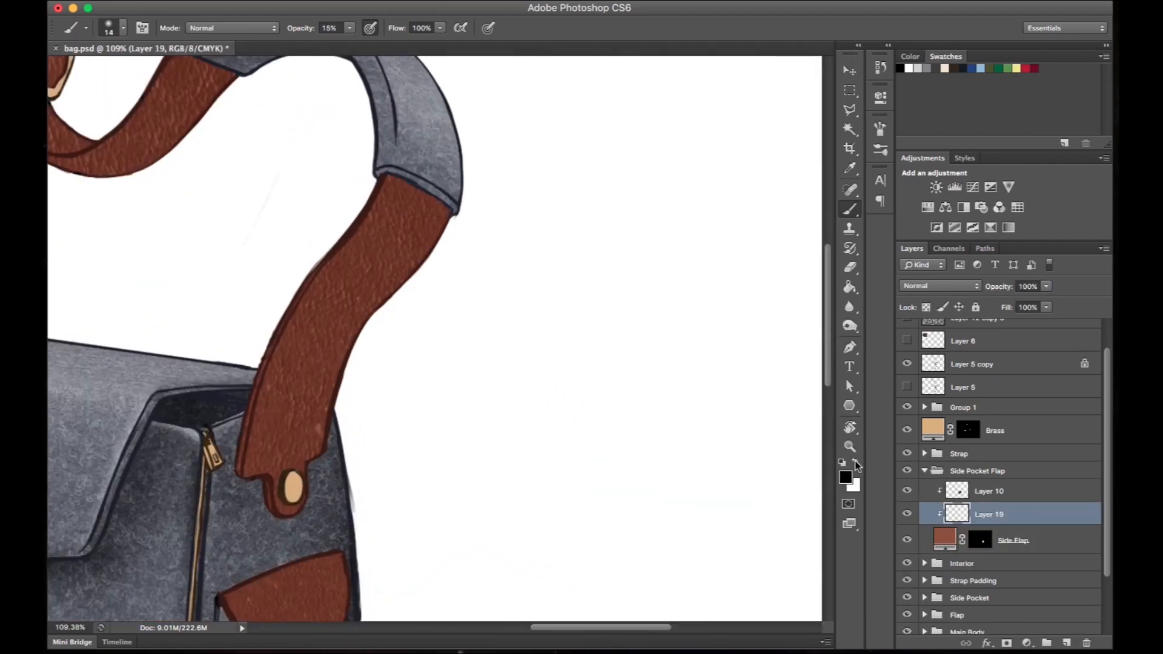
- Set the foreground color to a very dark brown by sampling the leather and darkening the sampled color
click(845, 477)
click(293, 600)
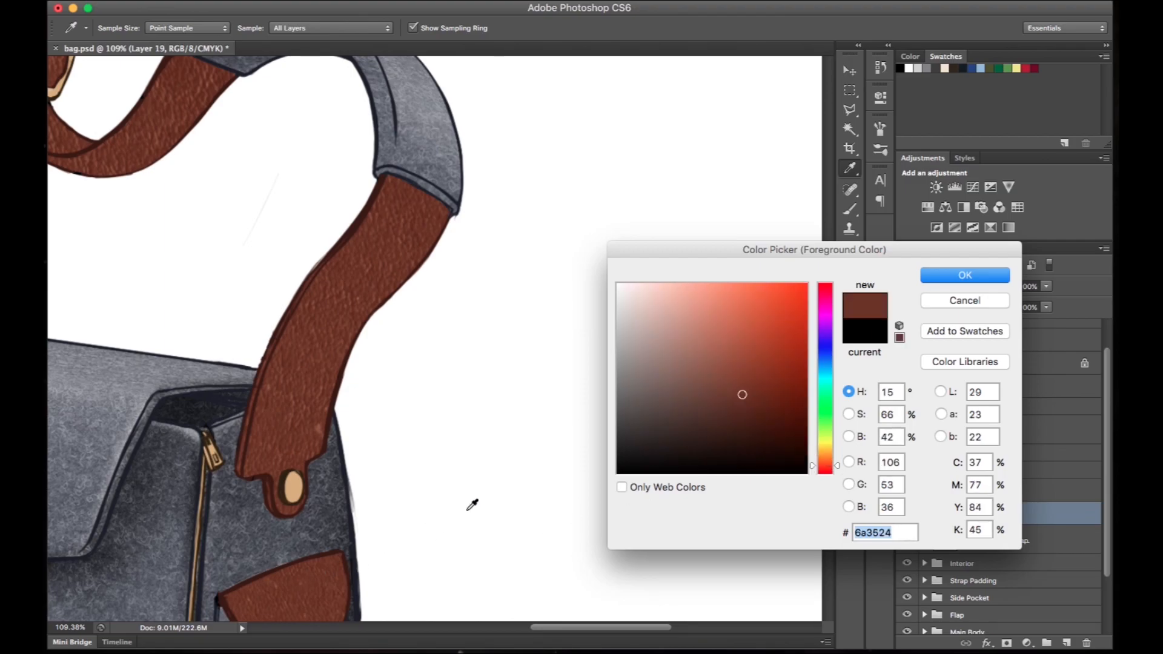
drag(785, 431, 783, 440)
click(942, 282)
key(b)
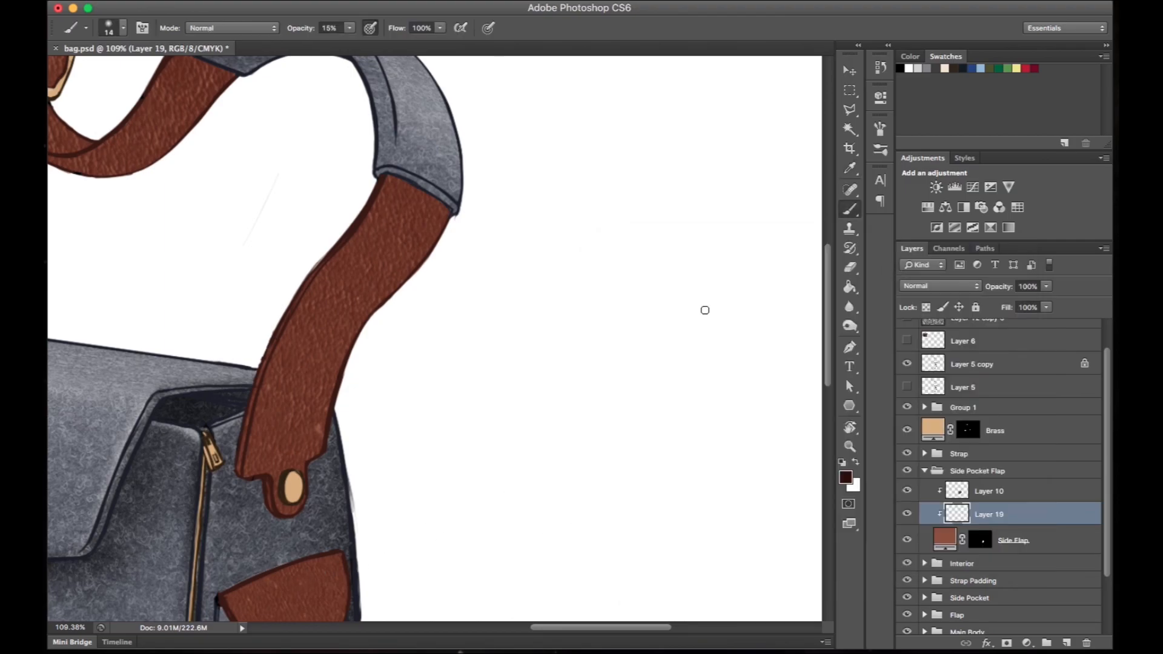
- Paint a dark brown shadow on the side pocket's leather flap with a 115 px brush
scroll(654, 179, down, 10)
scroll(654, 179, left, 6)
right_click(530, 268)
text(115)
key(Return)
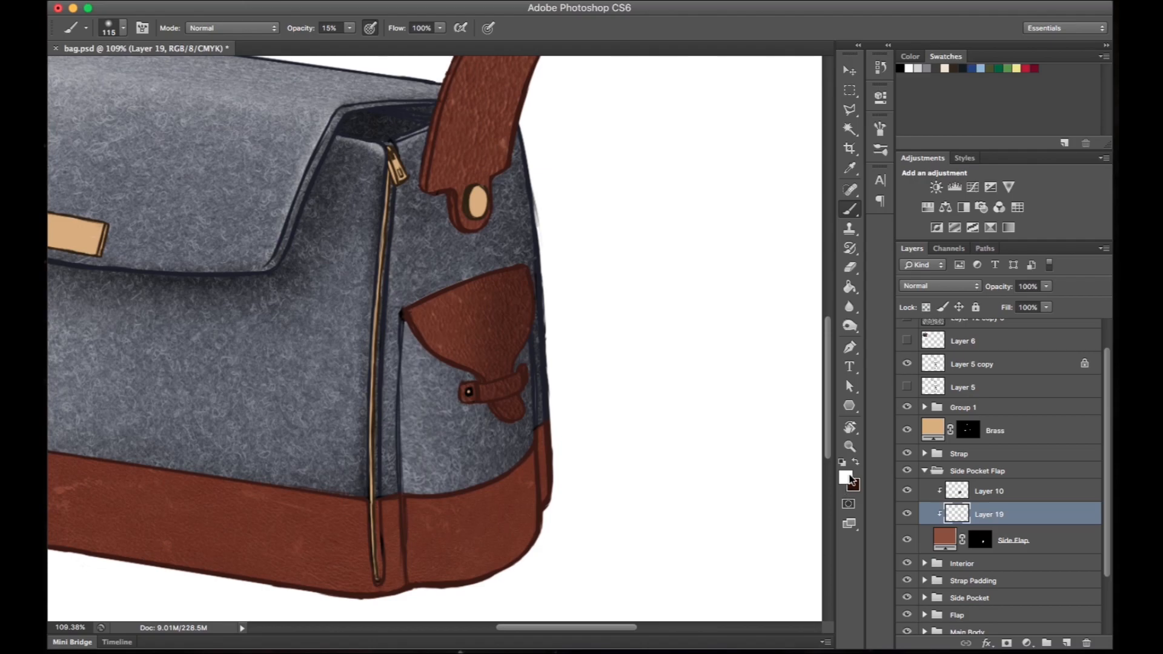
- Set the second brush color to the lighter leather brown 875242 and blend light and dark brown across the pocket flap
click(849, 479)
click(460, 302)
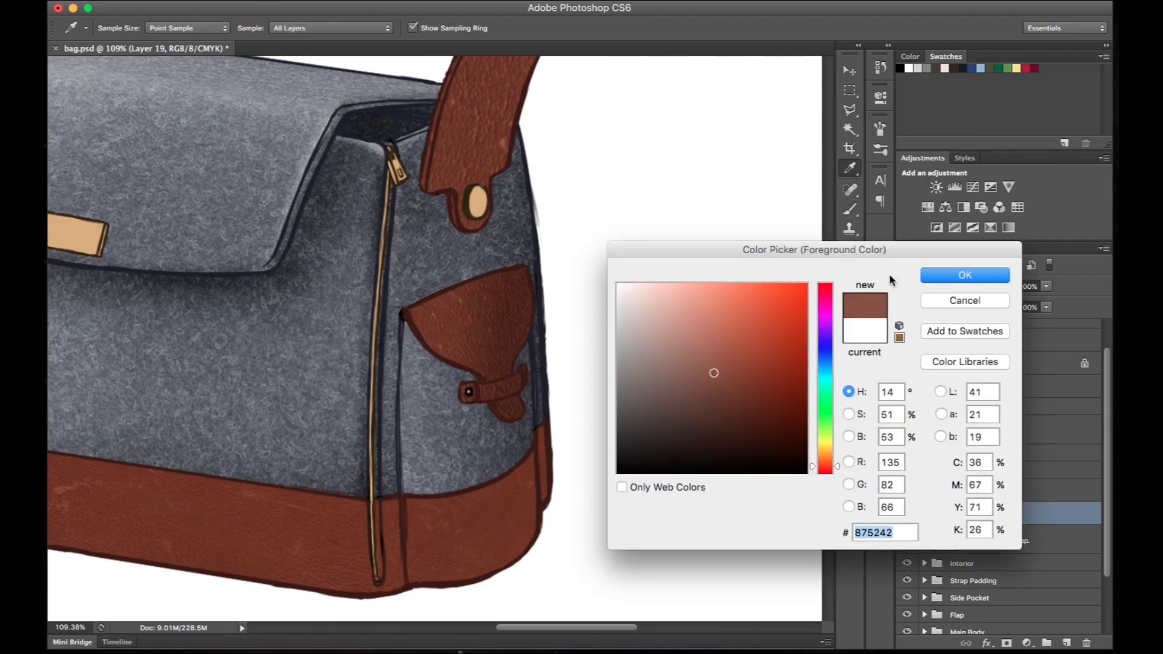
click(919, 278)
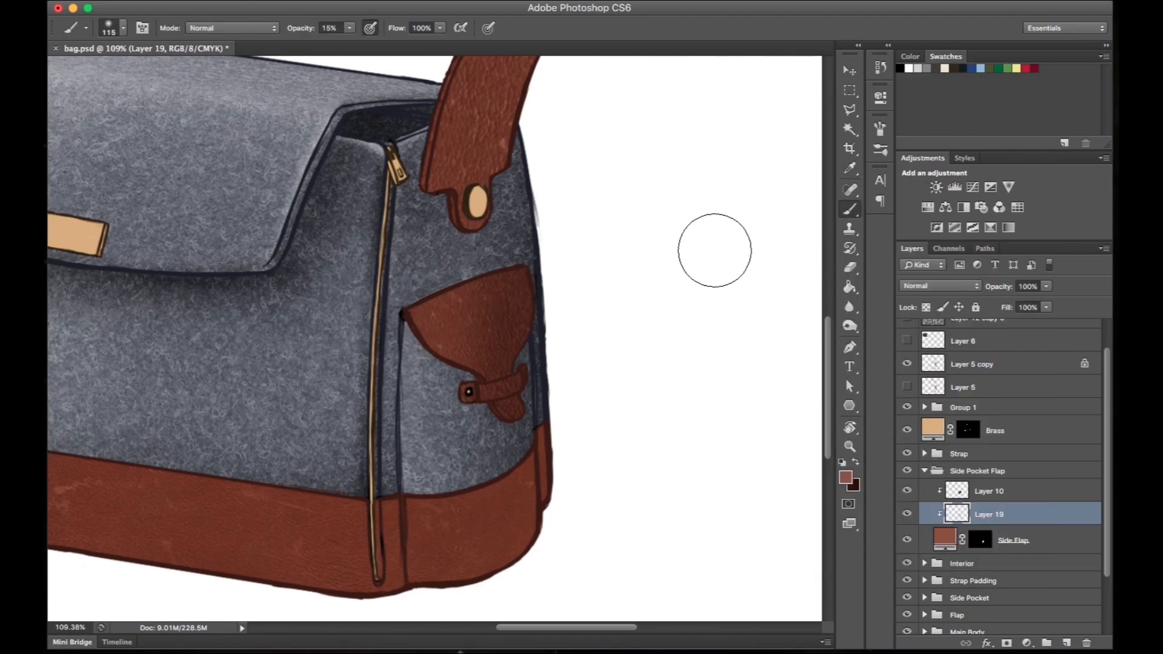
key(x)
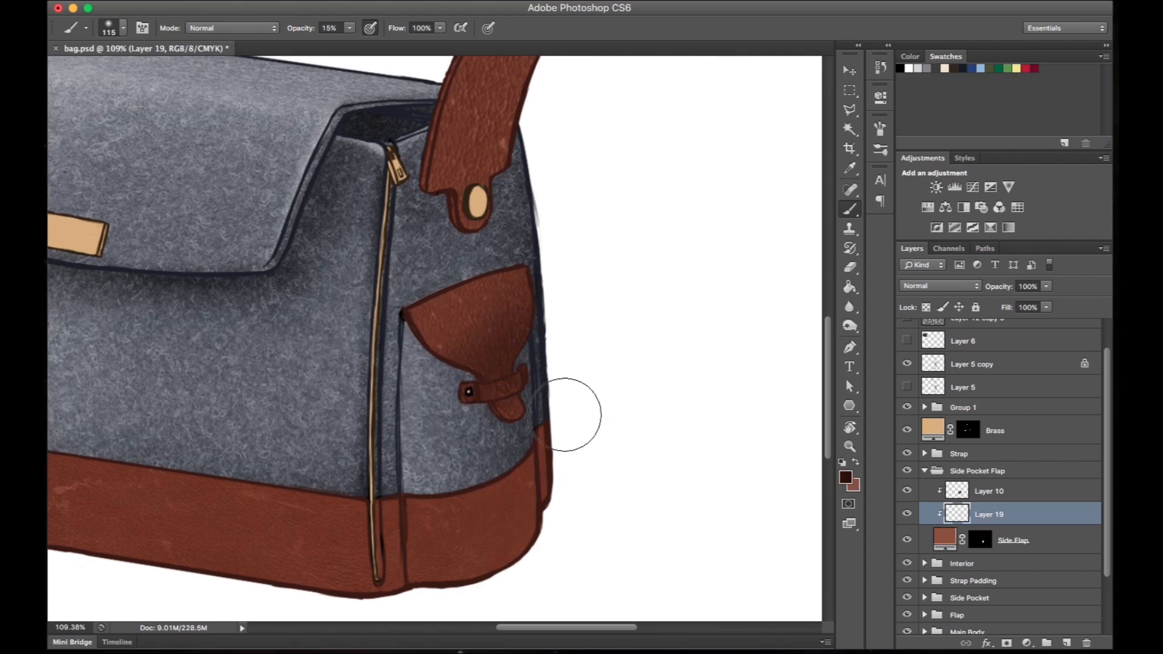
- Shade the pocket flap's small closure strap in dark brown, adjusting the brush to 14 px and 26 px
key(x)
right_click(547, 390)
text(14)
key(Return)
right_click(503, 416)
text(26)
key(Return)
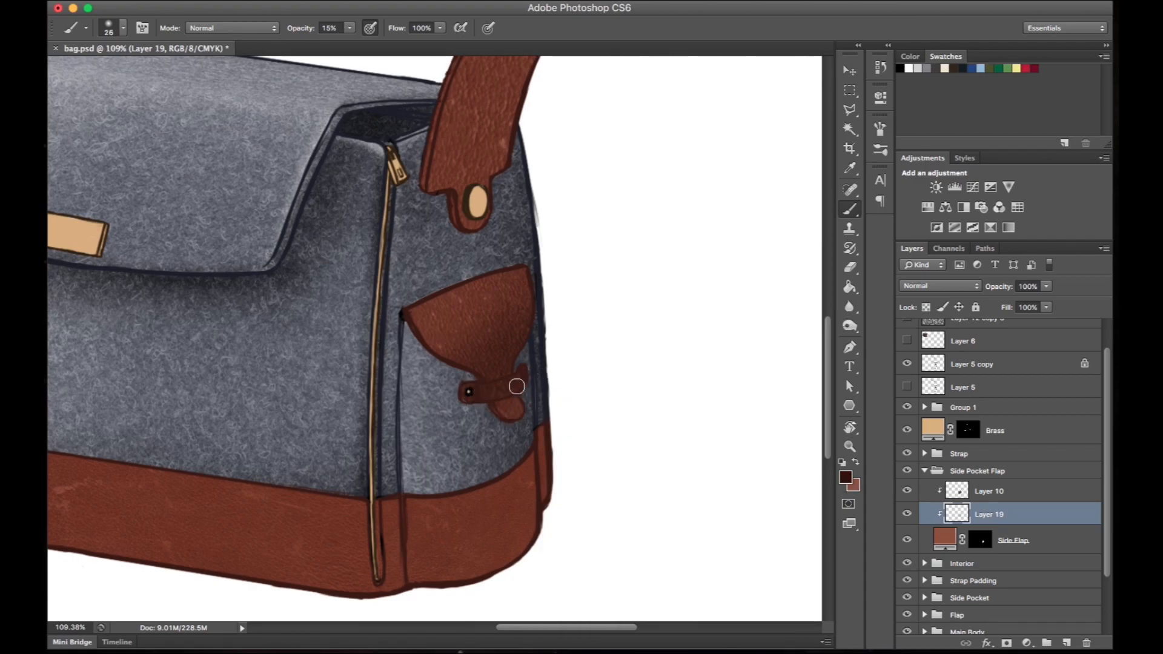
- Hide the Layer 5 copy line art and show the black line art on Layer 5 instead
scroll(546, 338, up, 5)
key(r)
drag(533, 199, 655, 476)
click(906, 364)
click(906, 387)
scroll(720, 371, left, 5)
scroll(721, 371, down, 2)
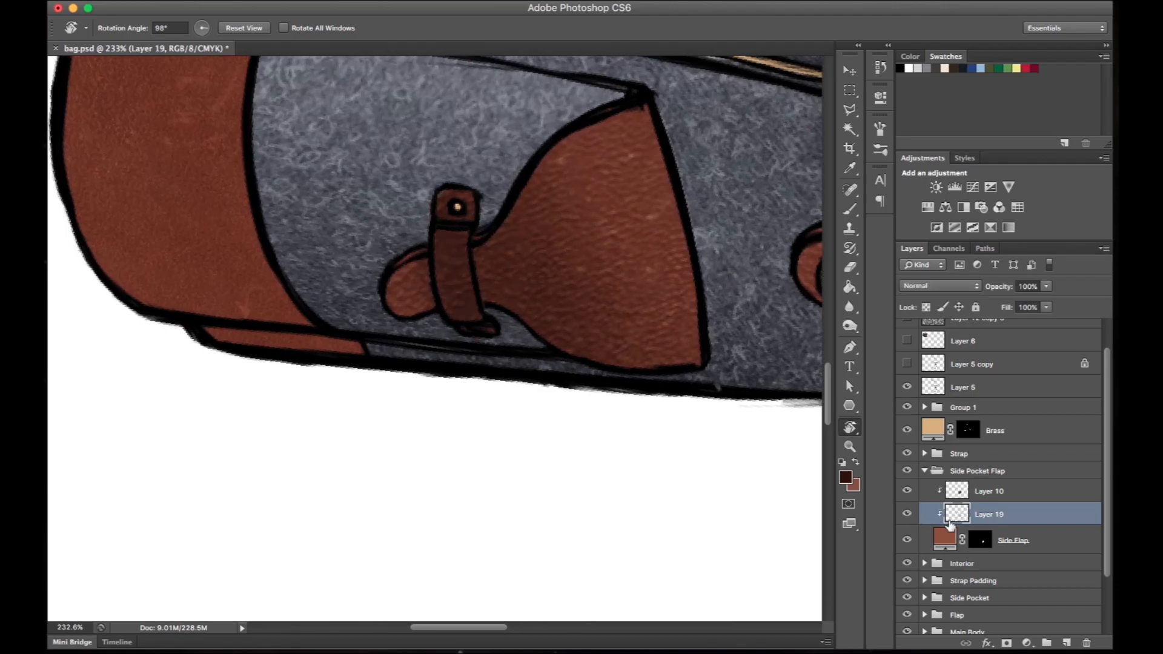
- Paint light brown highlights on the flap's closure strap with a 21 px brush and touch up its edges in dark brown
key(x)
click(565, 306)
key(b)
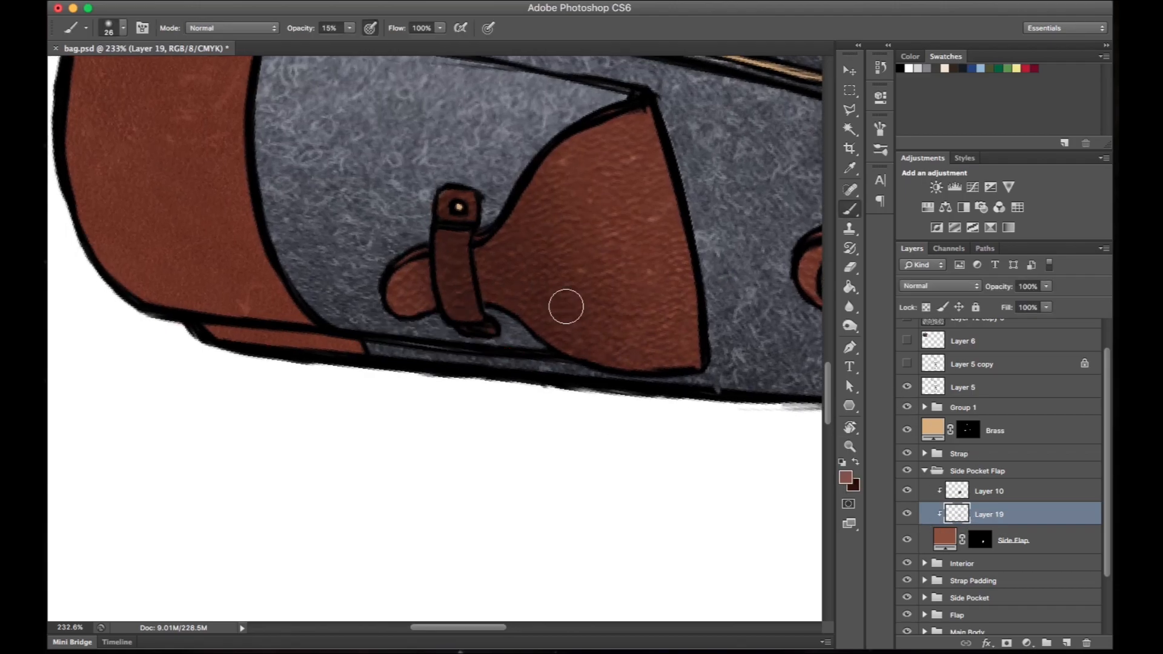
right_click(503, 266)
drag(533, 295, 508, 297)
right_click(463, 243)
drag(487, 259, 492, 259)
click(462, 256)
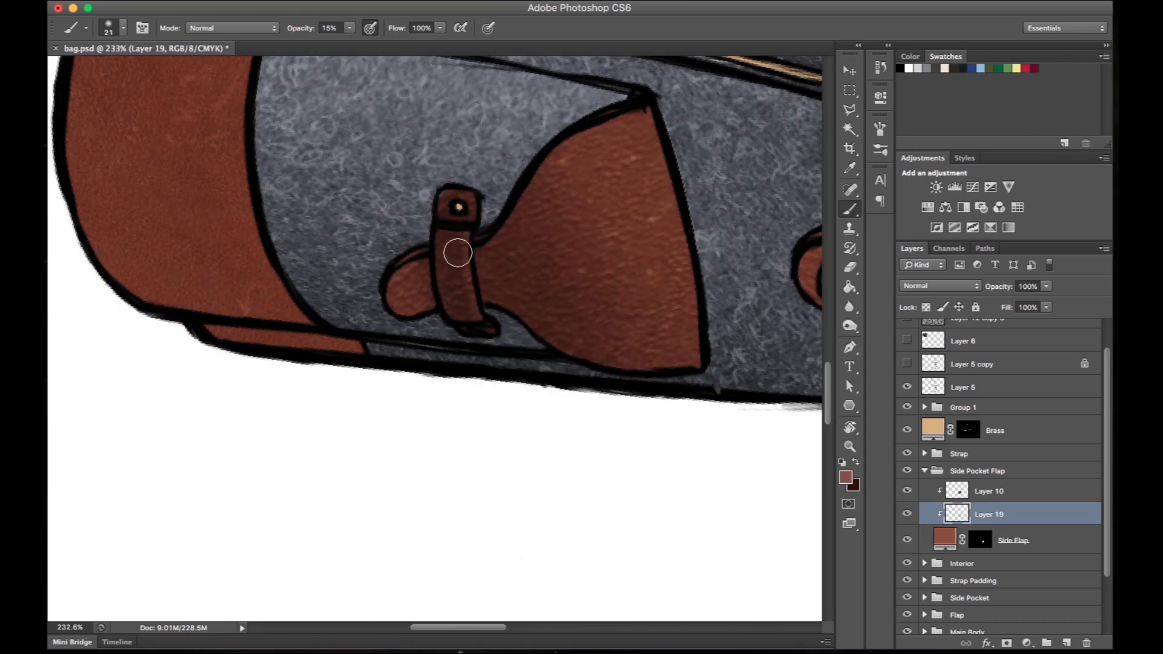
key(x)
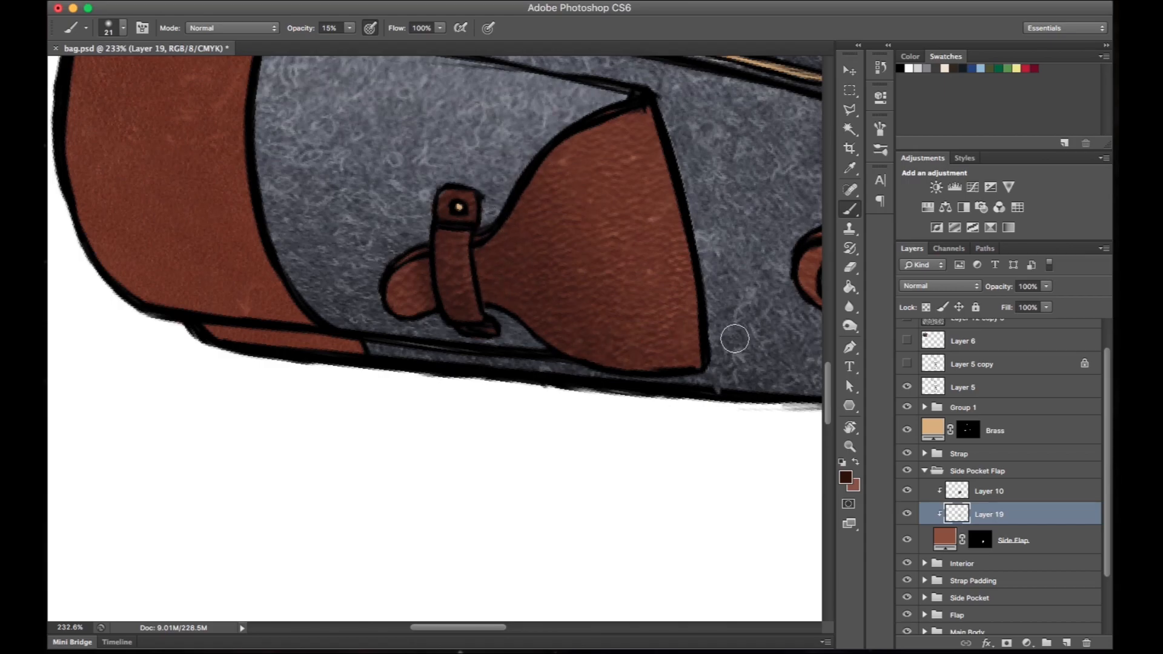
- Blend light and dark brown over the wide part of the pocket flap with a 61 px brush
scroll(757, 189, down, 5)
scroll(757, 191, up, 5)
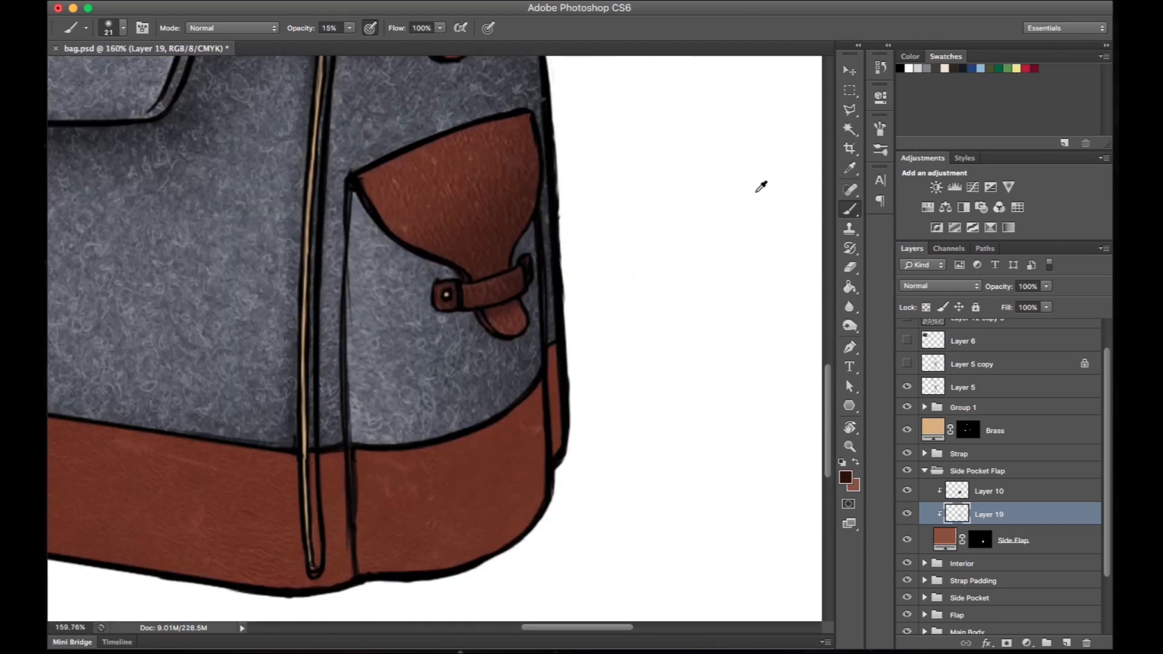
drag(547, 246, 542, 252)
key(x)
key(bracketright)
key(bracketright)
key(bracketright)
key(bracketright)
right_click(519, 248)
click(453, 262)
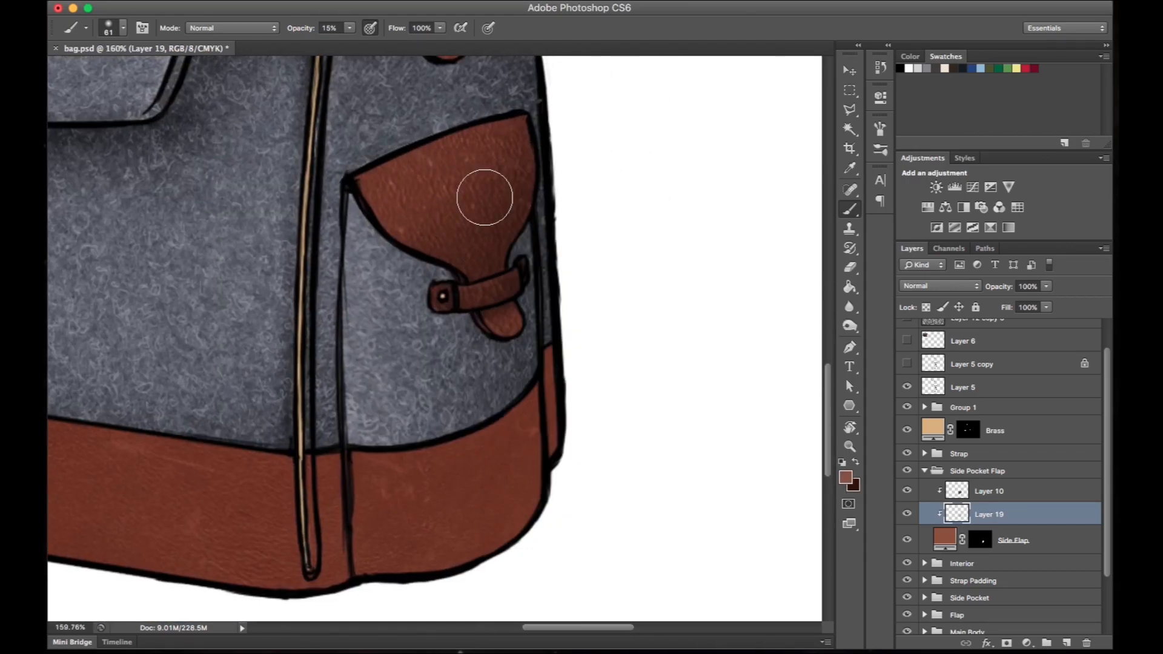
key(x)
key(x)
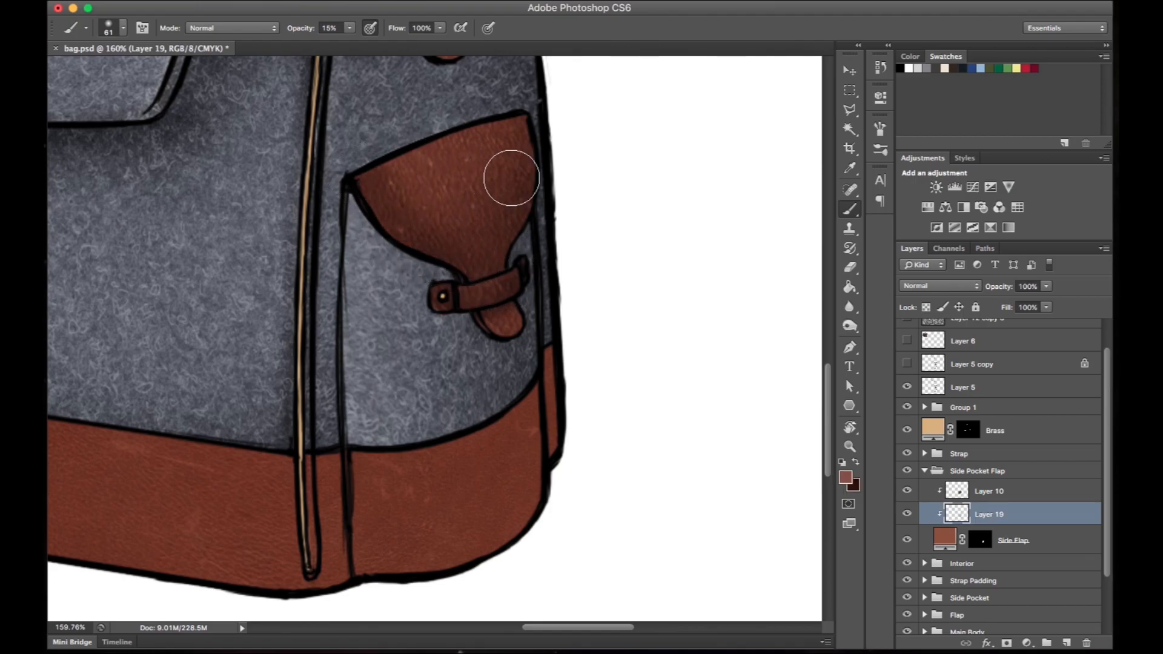
- Collapse the Side Pocket Flap group and rename Group 1 to Bottom
drag(592, 281, 489, 117)
drag(538, 333, 545, 288)
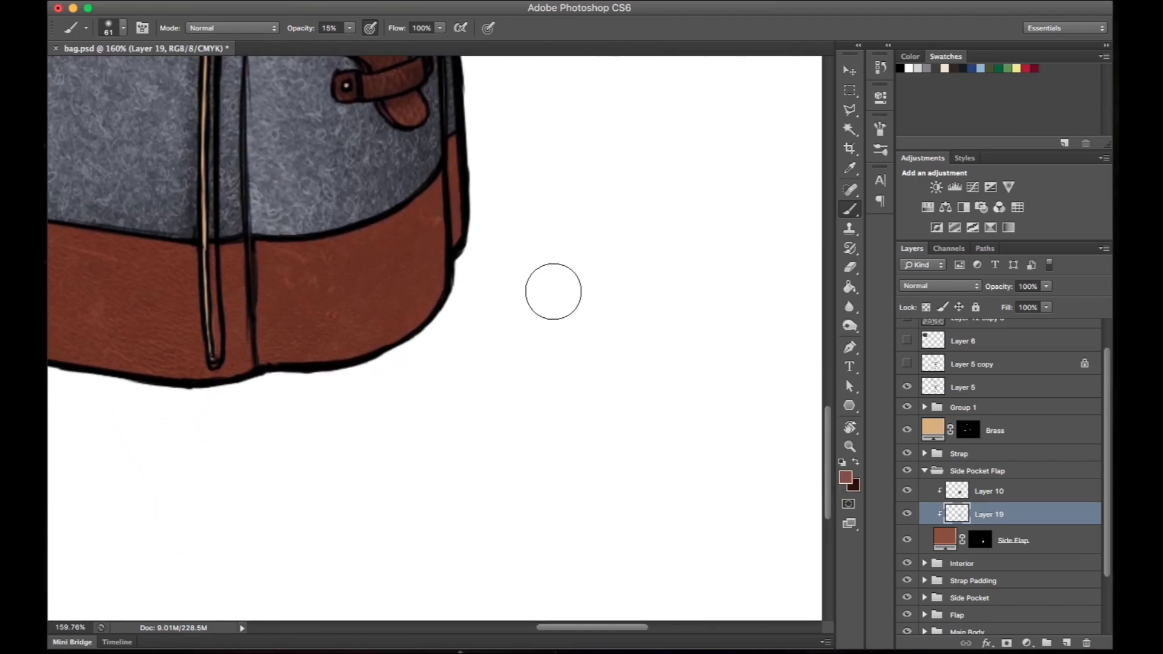
key(x)
click(924, 470)
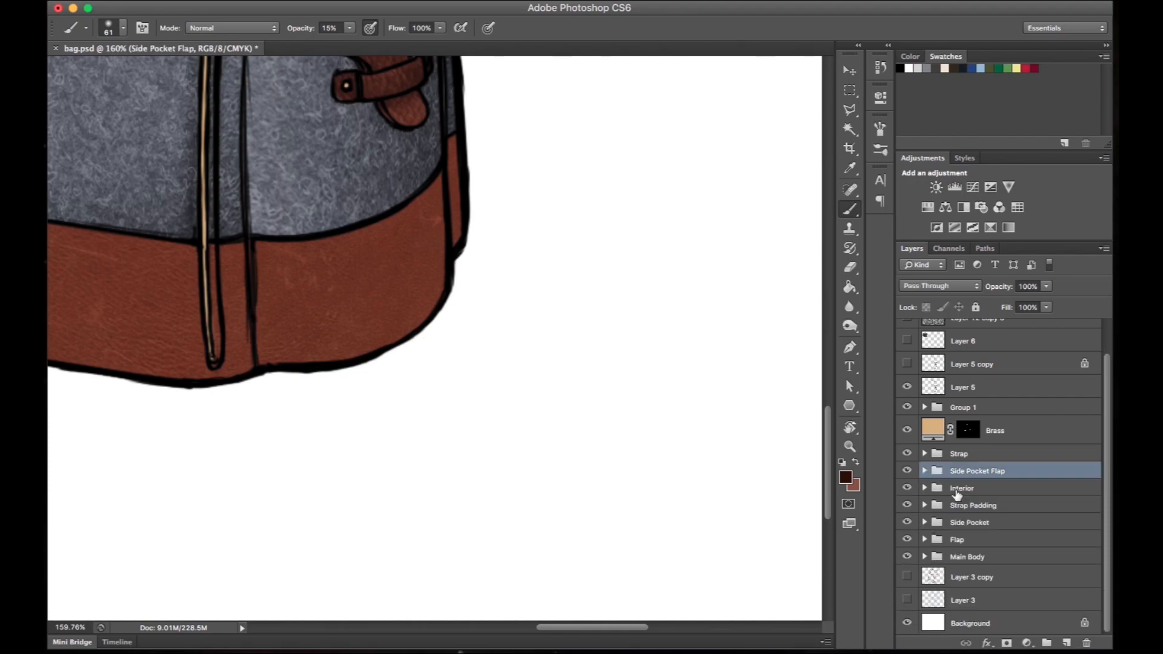
double_click(962, 407)
text(Bottom)
key(Return)
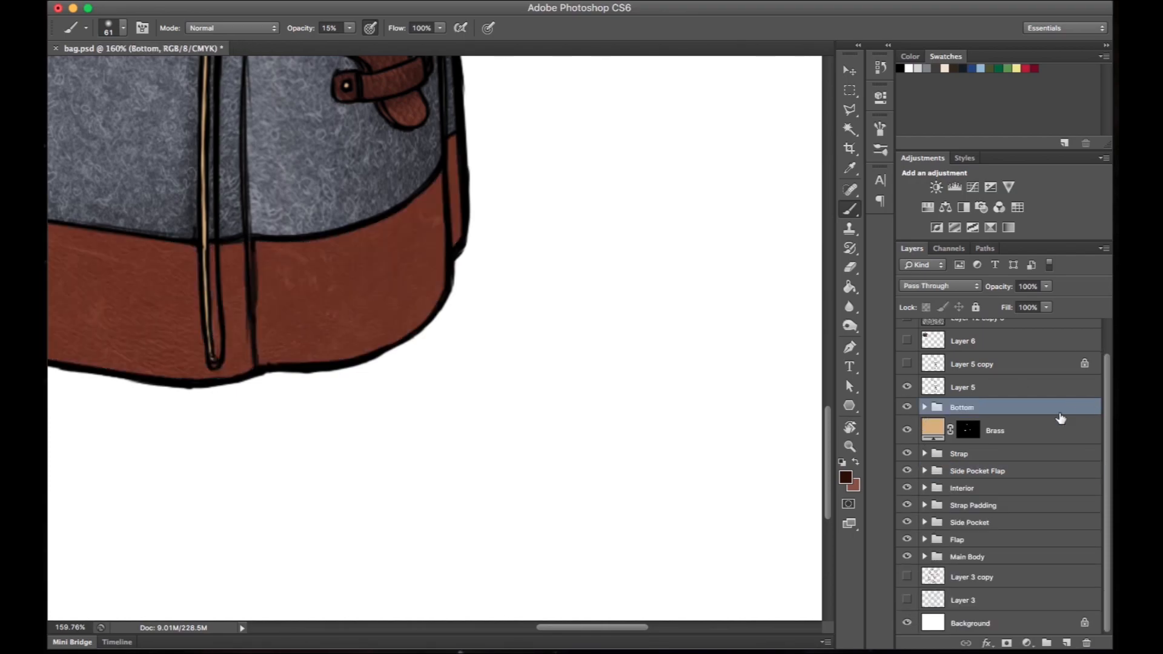
- Add a new clipped layer directly above Color Fill 1 in the Bottom group
click(924, 407)
click(1036, 478)
click(1068, 643)
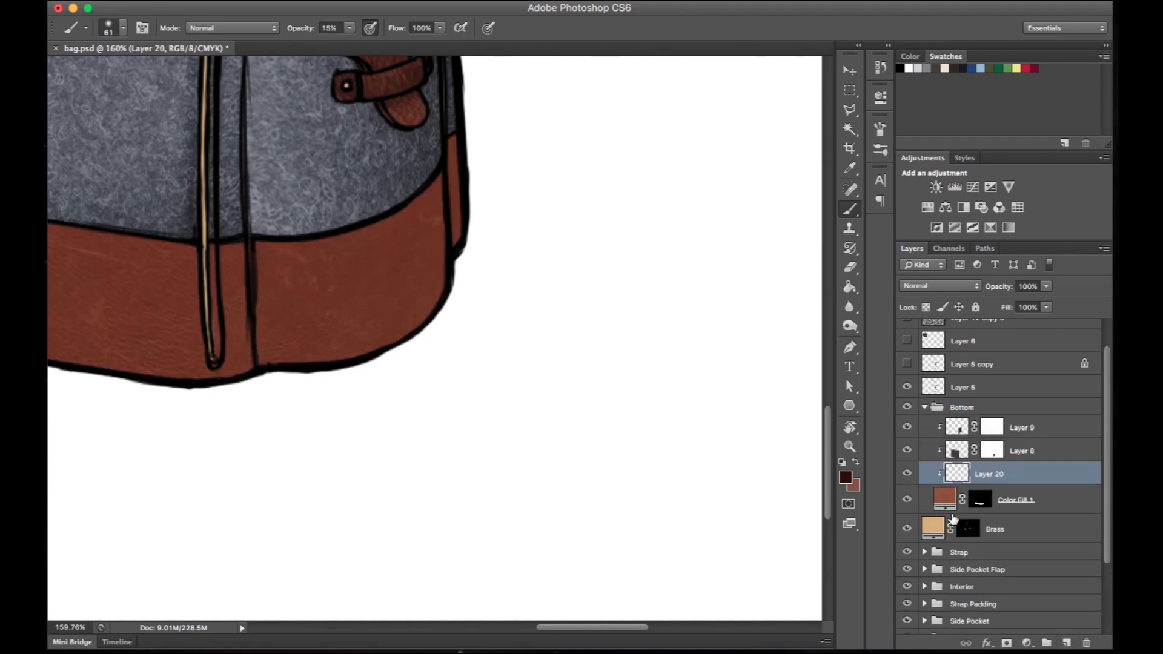
- Paint a dark brown shadow on the rounded rear end of the leather bottom with a 61 px brush
drag(589, 264, 654, 282)
drag(506, 182, 508, 371)
drag(490, 204, 507, 376)
- Blend light and dark brown over the side of the leather bottom, reducing the brush to 28 px for finer shading
key(x)
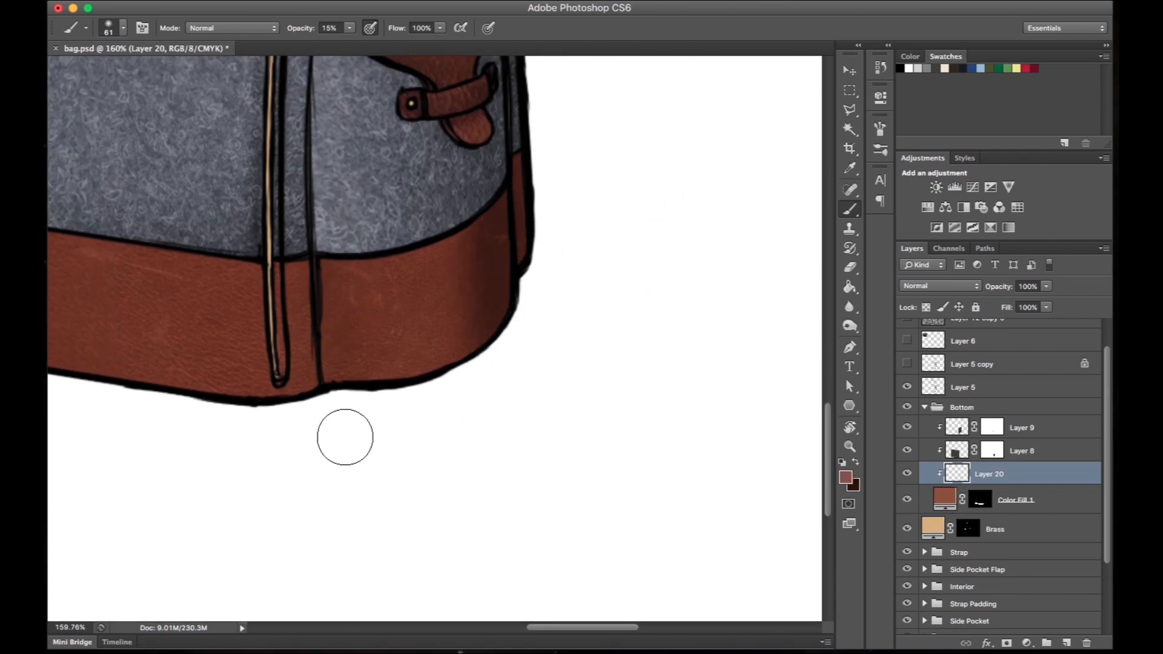
key(x)
scroll(409, 416, down, 5)
scroll(409, 416, up, 2)
drag(472, 355, 613, 237)
key(x)
key(x)
drag(493, 224, 496, 328)
right_click(496, 315)
text(28)
key(Return)
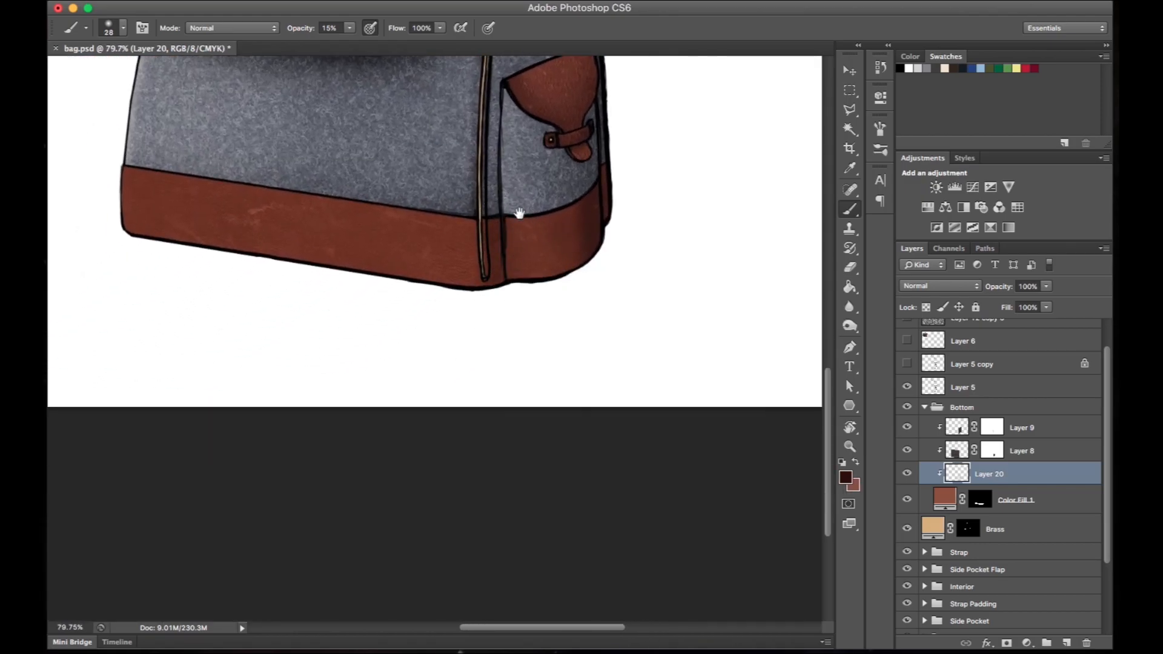
- Paint dark brown shading along the leather bottom on its clipped shading layer, varying the brush size
drag(566, 223, 569, 300)
key(r)
drag(572, 292, 575, 587)
scroll(563, 231, down, 3)
drag(674, 226, 559, 330)
key(b)
right_click(376, 326)
drag(412, 360, 433, 360)
key(Return)
right_click(364, 206)
key(Return)
- Blend light brown over the shaded leather bottom with a 28 px brush at 15% opacity
key(x)
right_click(374, 498)
key(Return)
scroll(397, 175, up, 3)
key(r)
mouse_move(483, 201)
mouse_down()
mouse_move(289, 357)
mouse_move(369, 470)
mouse_up()
key(e)
key(b)
right_click(509, 127)
key(Return)
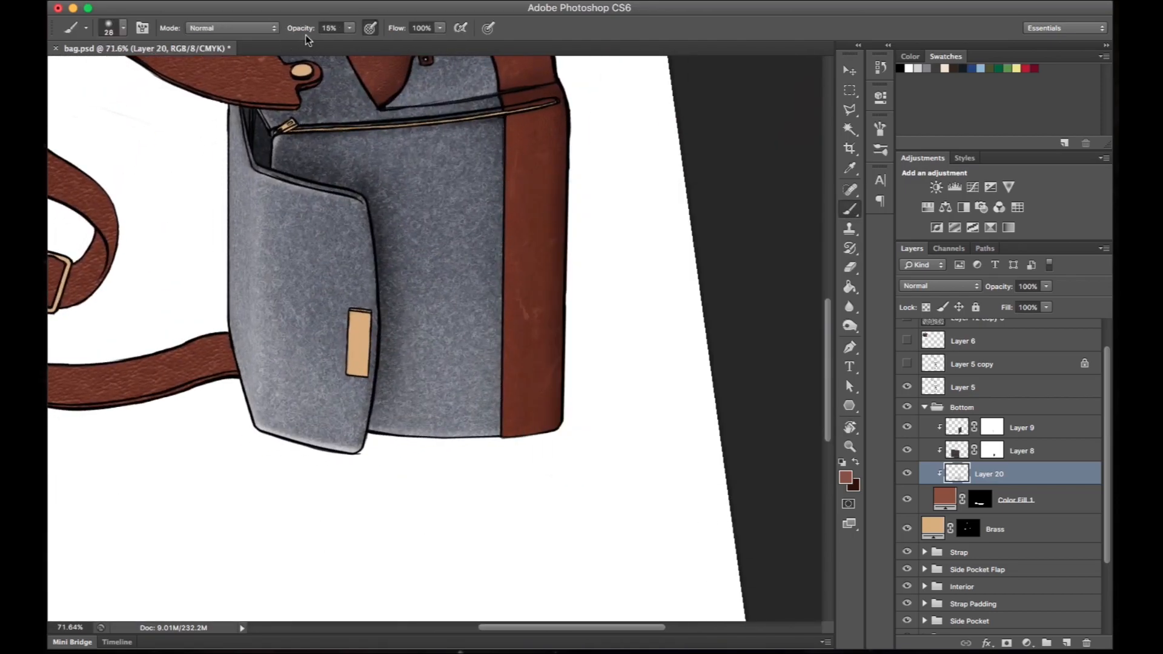
- Add a new layer above Layer 9 in the Bottom group and set up a pale pink brush at 100% opacity
key(0)
click(1047, 430)
click(1066, 643)
click(846, 478)
click(639, 317)
click(644, 307)
click(956, 276)
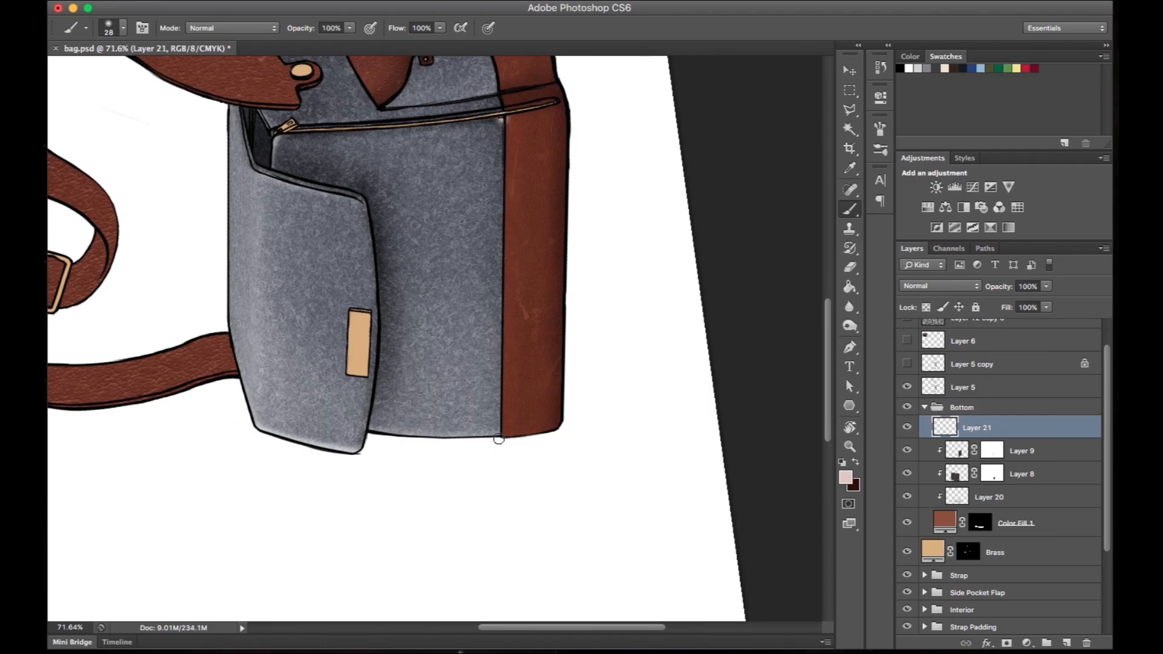
- Paint a straight pale highlight along the leather bottom's upper seam, clipping its layer and setting the layer opacity to 83%
shift+click(498, 438)
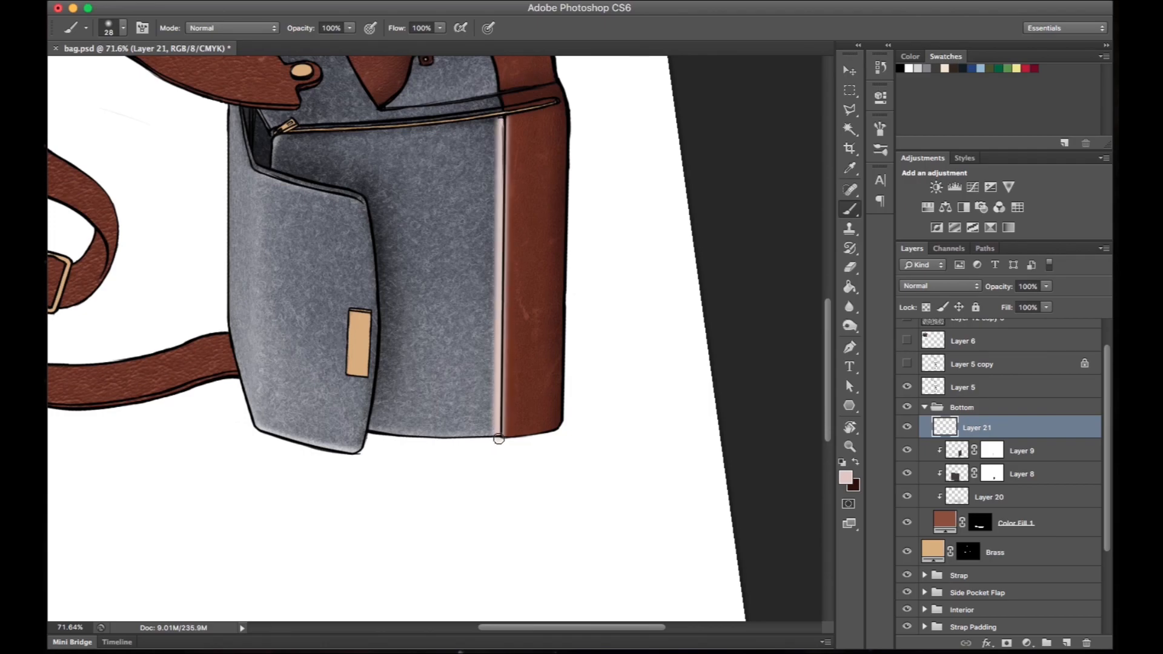
drag(975, 427, 977, 431)
alt+click(977, 431)
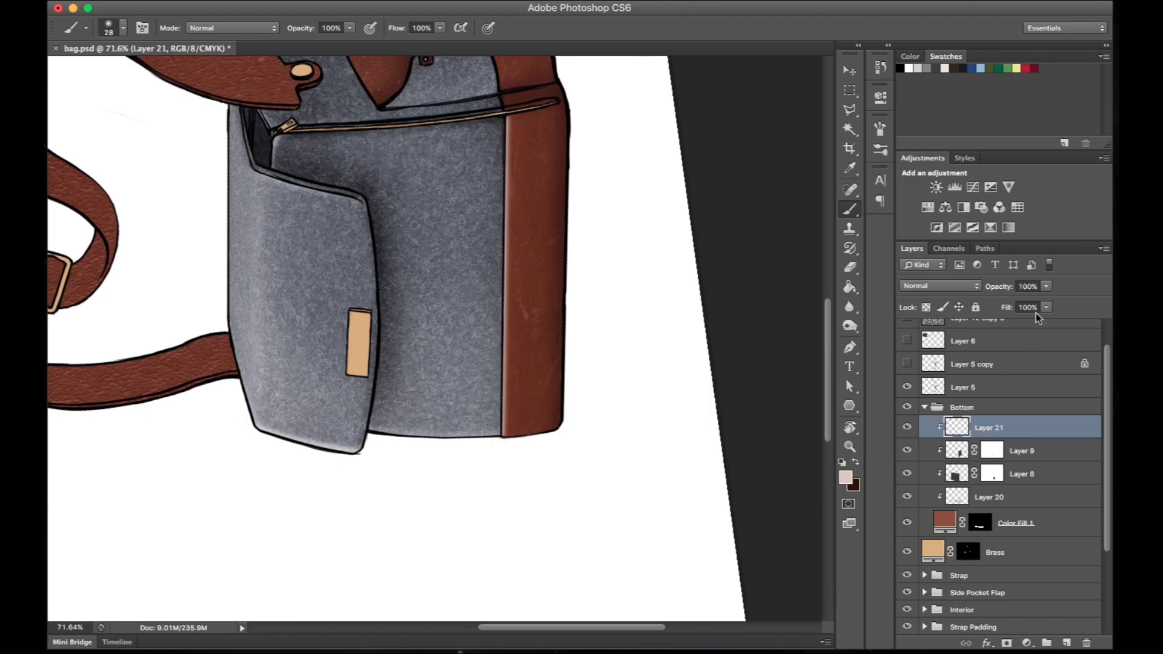
drag(1001, 291, 998, 292)
- Paint a soft pale highlight over the leather bottom with an 80 px brush at 10% opacity
right_click(524, 302)
drag(572, 190, 600, 192)
drag(522, 103, 519, 435)
key(super+z)
text(10)
key(Return)
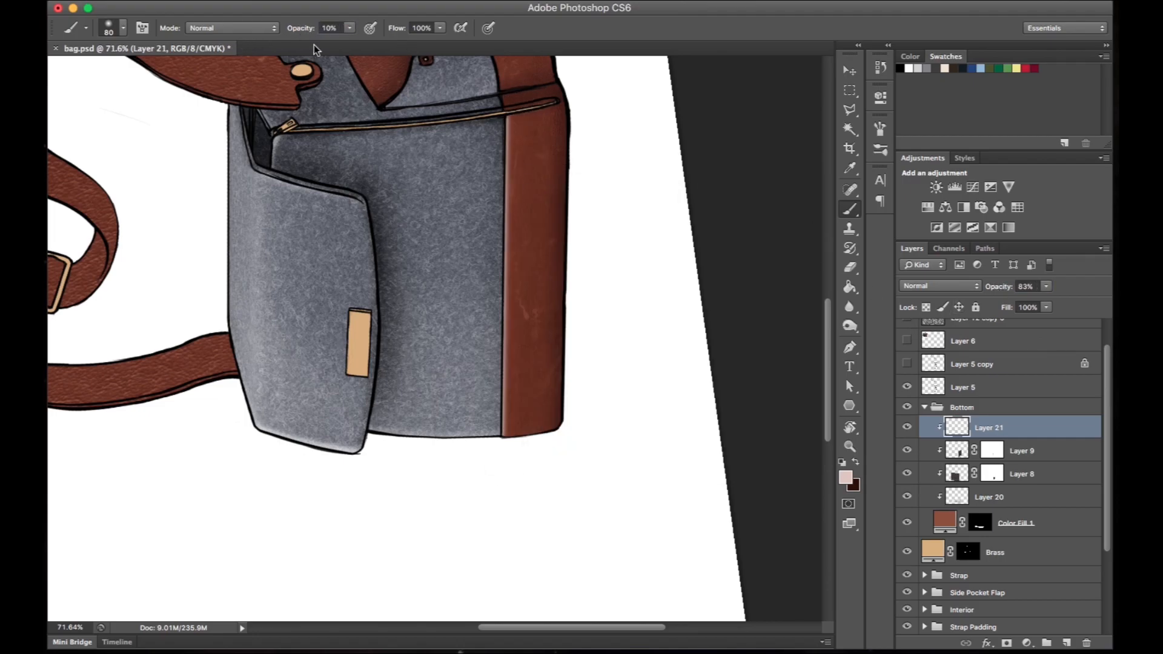
scroll(541, 233, up, 5)
key(e)
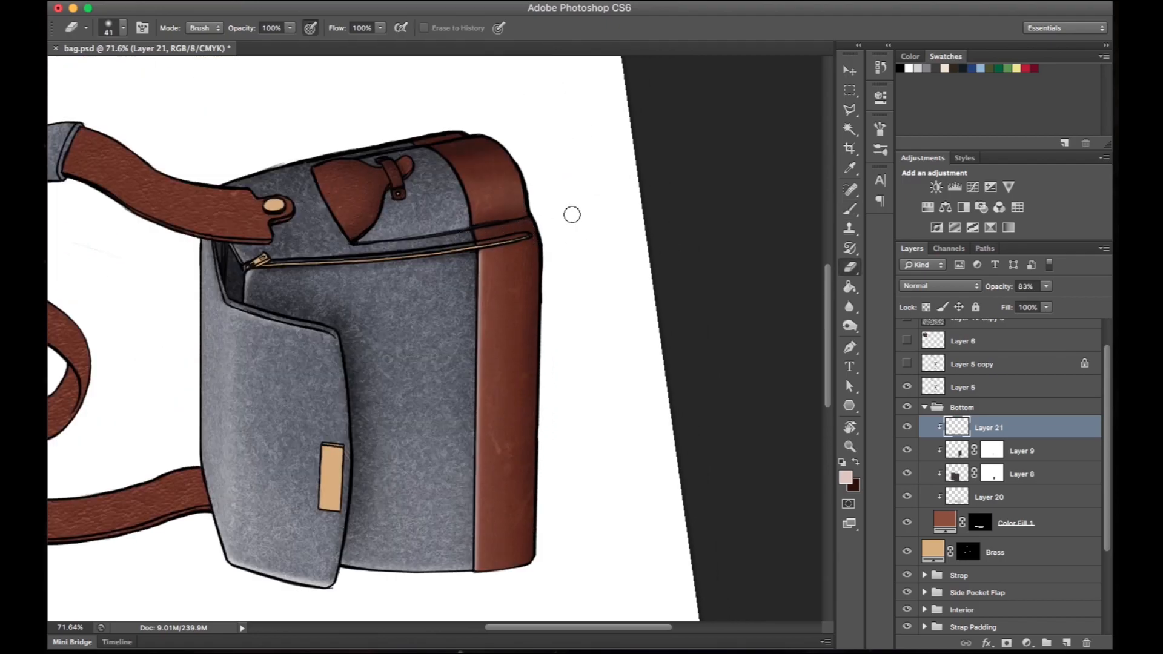
scroll(571, 214, down, 3)
scroll(609, 345, down, 2)
drag(660, 351, 715, 482)
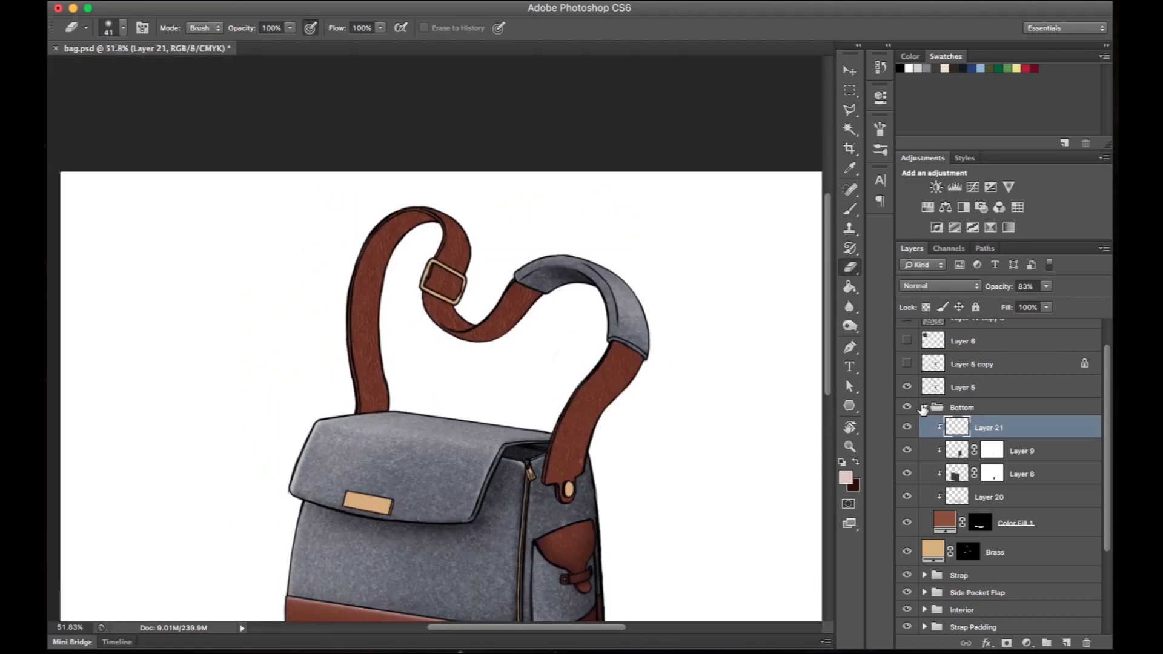
- Collapse the Bottom group and add a new clipped layer directly above the Strap fill in the Strap group
click(924, 407)
click(924, 454)
click(1006, 500)
click(1066, 643)
key(b)
key(e)
key(b)
- Paint soft pale highlights along the leather strap with a 142 px brush and set the layer opacity to 89%
drag(466, 115, 508, 151)
right_click(484, 191)
drag(526, 222, 539, 222)
drag(475, 118, 515, 154)
drag(430, 279, 406, 303)
mouse_move(380, 288)
mouse_down()
mouse_move(384, 297)
mouse_move(357, 284)
mouse_up()
drag(488, 360, 481, 374)
drag(997, 286, 991, 287)
- Add another clipped layer in the Strap group and paint dark brown shadows along the strap on Layer 22
click(1066, 643)
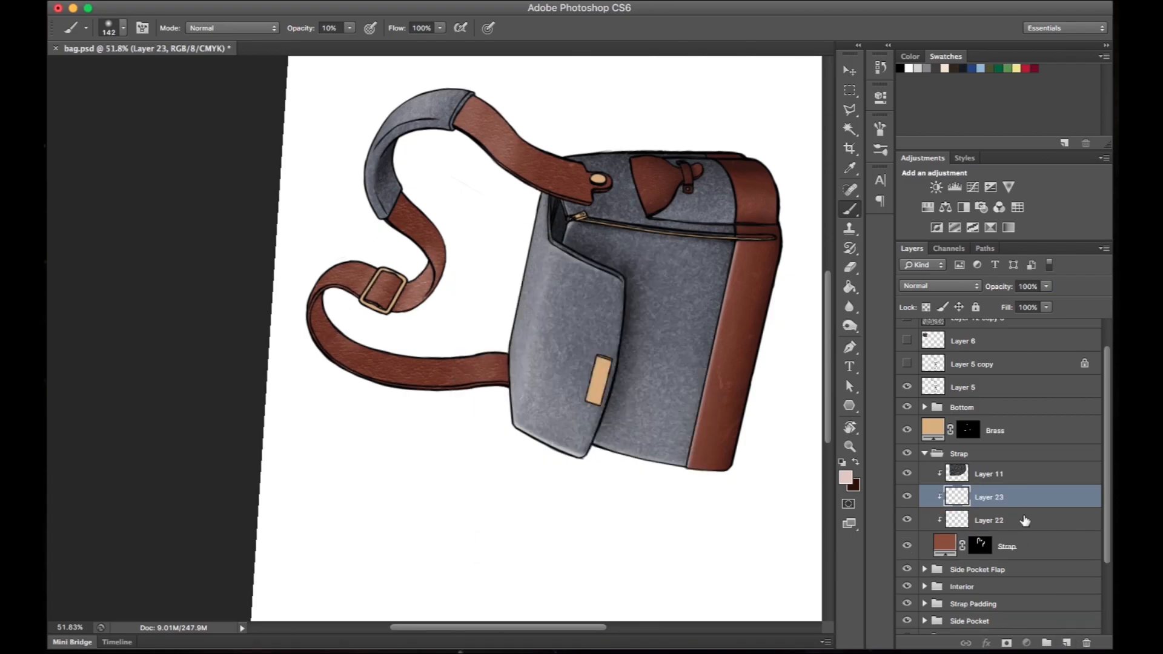
click(993, 520)
key(e)
key(b)
key(x)
drag(327, 369, 342, 272)
mouse_move(401, 206)
mouse_down()
mouse_move(440, 280)
mouse_move(433, 235)
mouse_up()
drag(505, 133, 518, 160)
drag(578, 176, 581, 191)
drag(584, 304, 661, 261)
- Erase excess shading from the strap around the buckle on Layer 22
key(x)
key(e)
drag(441, 234, 439, 251)
drag(480, 258, 494, 246)
key(b)
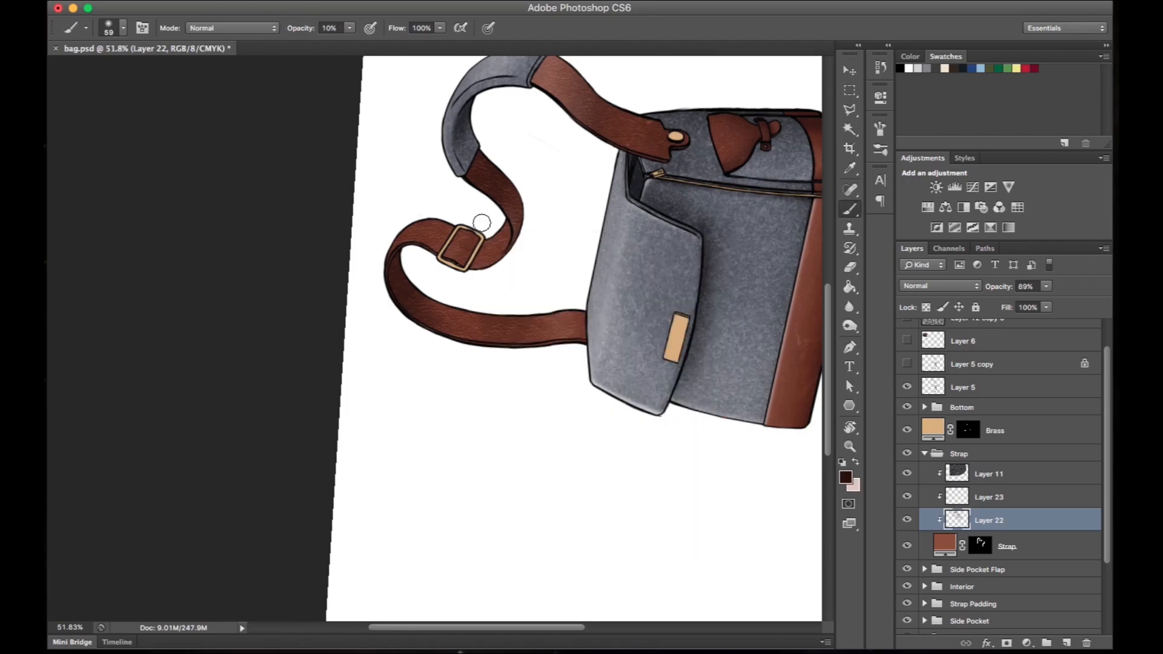
key(x)
key(ctrl+0)
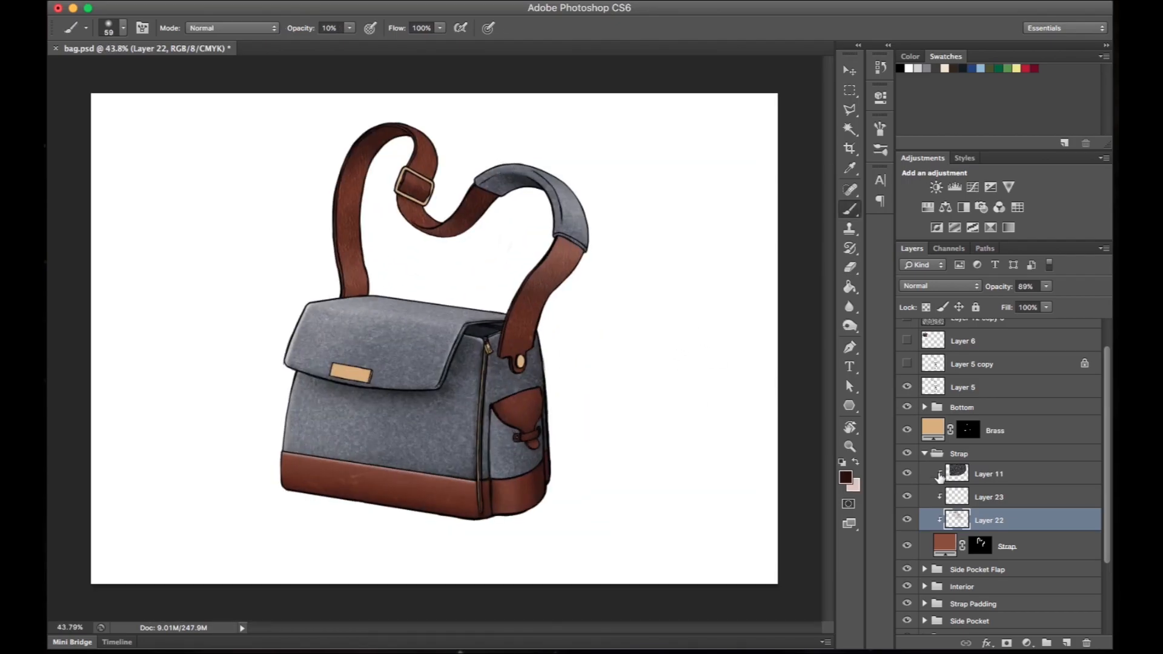
- Add a new layer above the Brass fill and clip it to that fill
scroll(939, 477, up, 2)
drag(431, 357, 506, 357)
click(1018, 467)
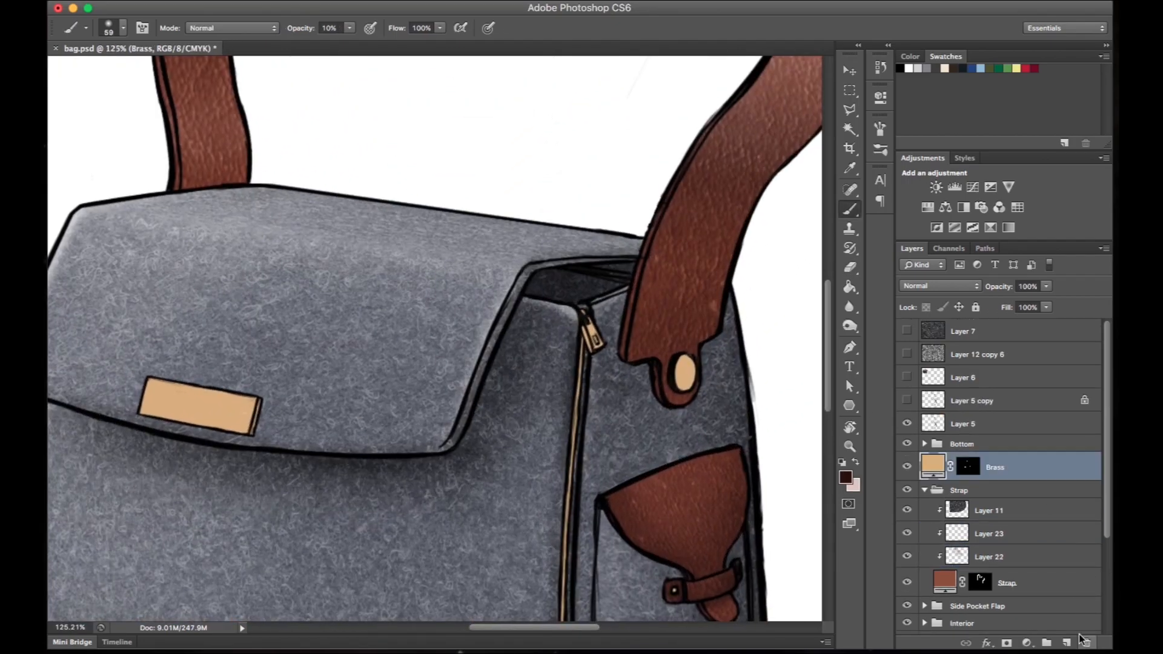
click(1066, 643)
alt+click(1013, 475)
- Set up a hard round pale pink brush at 100% opacity for the brass plate on the flap
drag(418, 387, 580, 344)
key(x)
right_click(455, 319)
click(674, 394)
click(301, 30)
key(r)
drag(339, 357, 397, 418)
key(b)
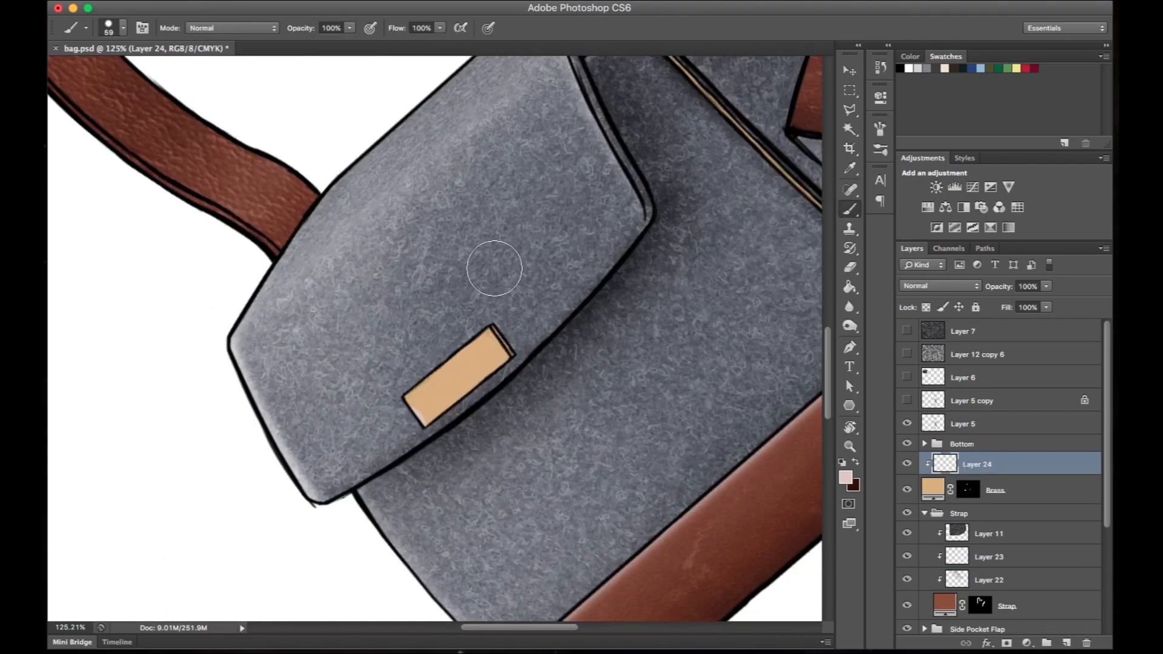
- Paint a pale shine on the flap's brass plate and fade it diagonally with a 146 px eraser at 84% opacity
shift+click(493, 287)
key(e)
drag(397, 415, 530, 223)
key(super+z)
right_click(514, 241)
drag(590, 274, 611, 272)
click(291, 28)
drag(239, 30, 227, 34)
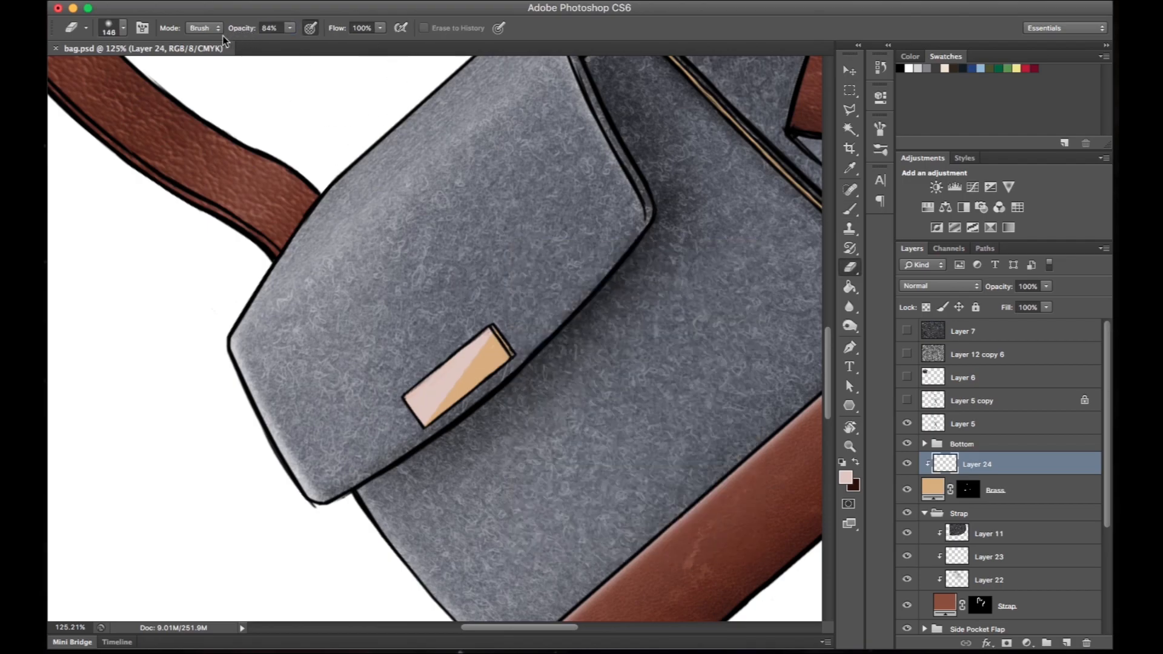
drag(376, 420, 543, 203)
key(Escape)
- Paint a pale highlight on the strap's brass stud and erase its lower part to shape the reflection
mouse_move(646, 346)
mouse_down()
mouse_move(596, 308)
mouse_move(496, 342)
mouse_move(391, 348)
mouse_up()
key(b)
mouse_move(543, 332)
mouse_down()
mouse_move(563, 356)
mouse_move(636, 351)
mouse_up()
key(e)
drag(514, 369, 539, 393)
key(b)
drag(553, 334, 568, 358)
key(e)
right_click(517, 330)
mouse_move(510, 391)
mouse_down()
mouse_move(520, 355)
mouse_move(540, 380)
mouse_up()
drag(348, 327, 527, 315)
- Paint pale highlights on the brass zipper pull with a 15 px brush
key(b)
drag(475, 209, 505, 273)
drag(527, 317, 549, 296)
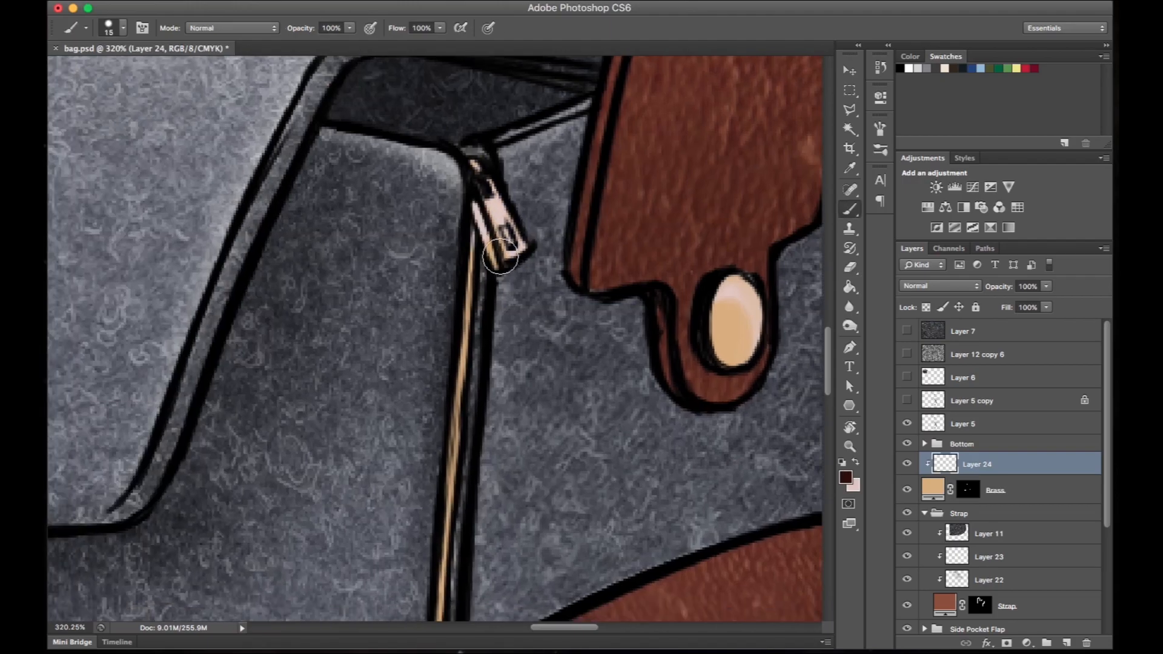
drag(508, 264, 359, 326)
key(e)
key(b)
drag(337, 364, 320, 417)
- Select the line art on Layer 5 and set the hard brush size to 1 px
click(920, 424)
right_click(348, 330)
text(1)
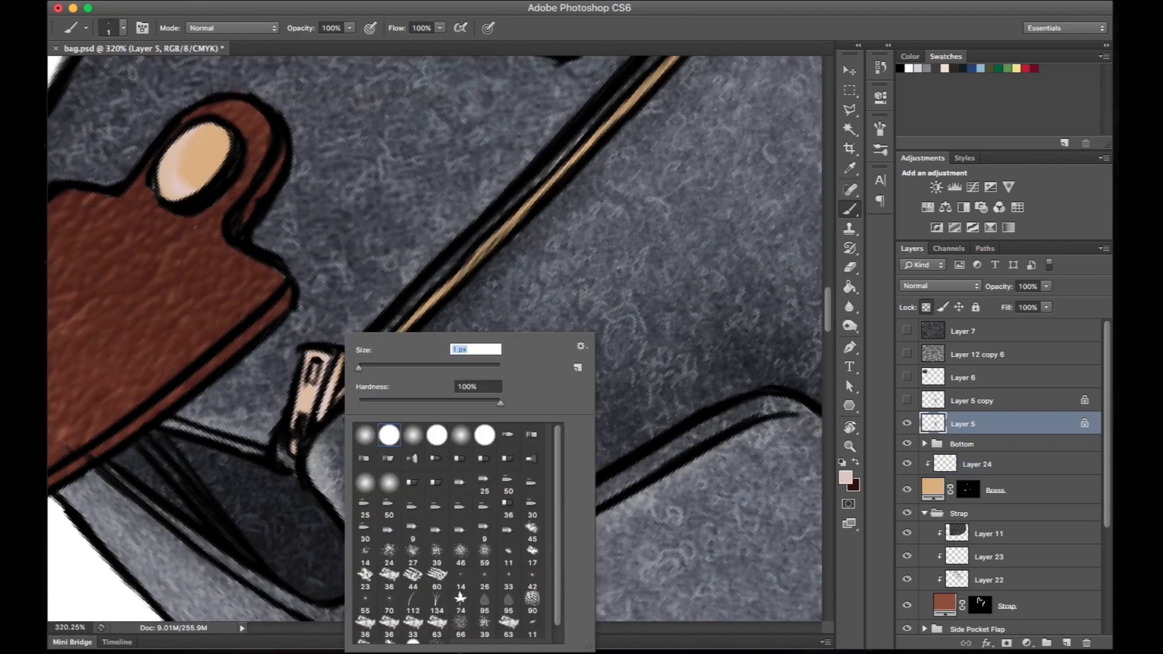
key(Return)
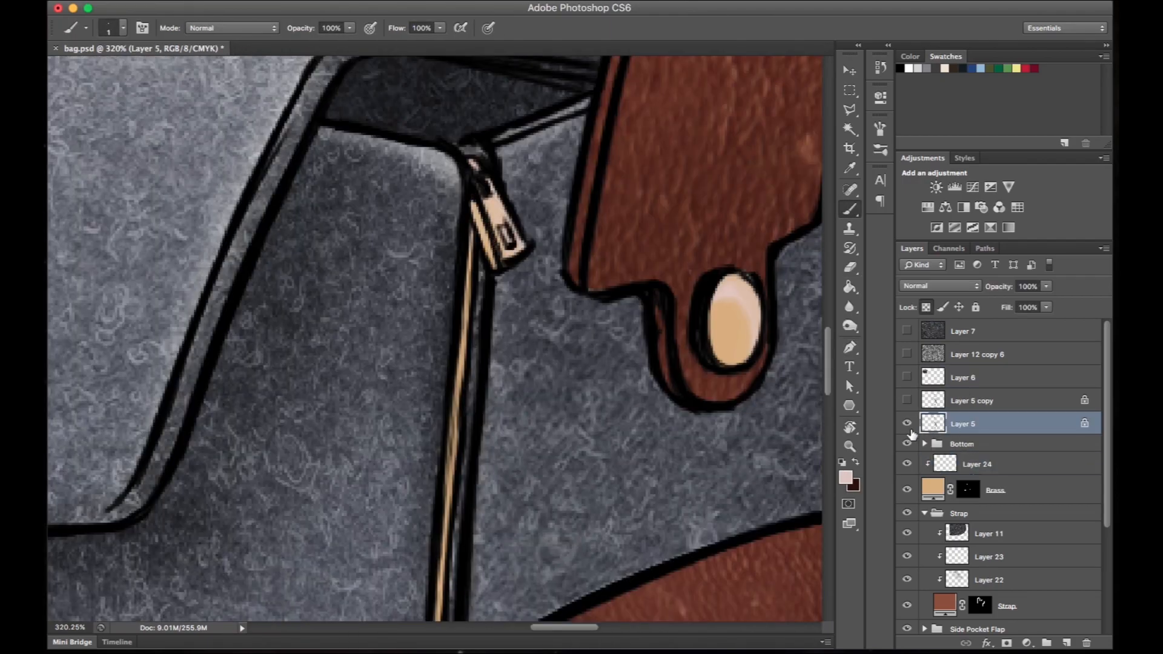
key(r)
drag(591, 182, 656, 346)
- Unlock Layer 5's transparent pixels and clean up the zipper pull's line art with a 2 px eraser
key(e)
key(slash)
right_click(542, 334)
text(2)
key(Return)
drag(553, 308, 543, 331)
drag(568, 275, 548, 332)
key(r)
drag(604, 284, 612, 322)
key(Escape)
key(b)
key(x)
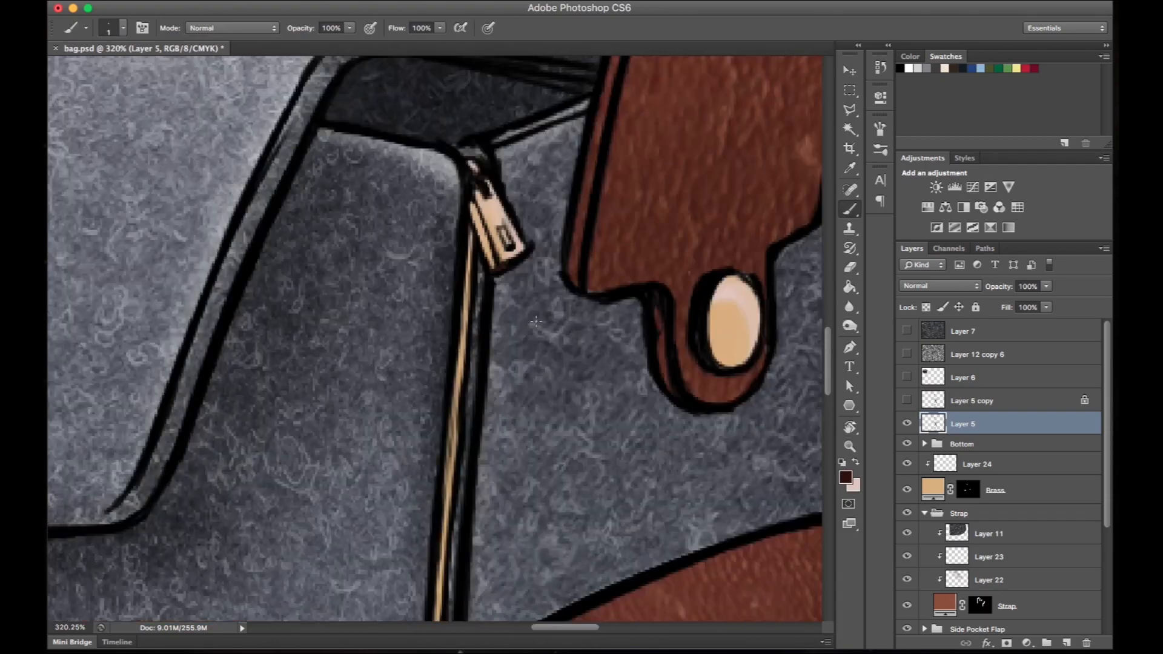
scroll(536, 321, down, 20)
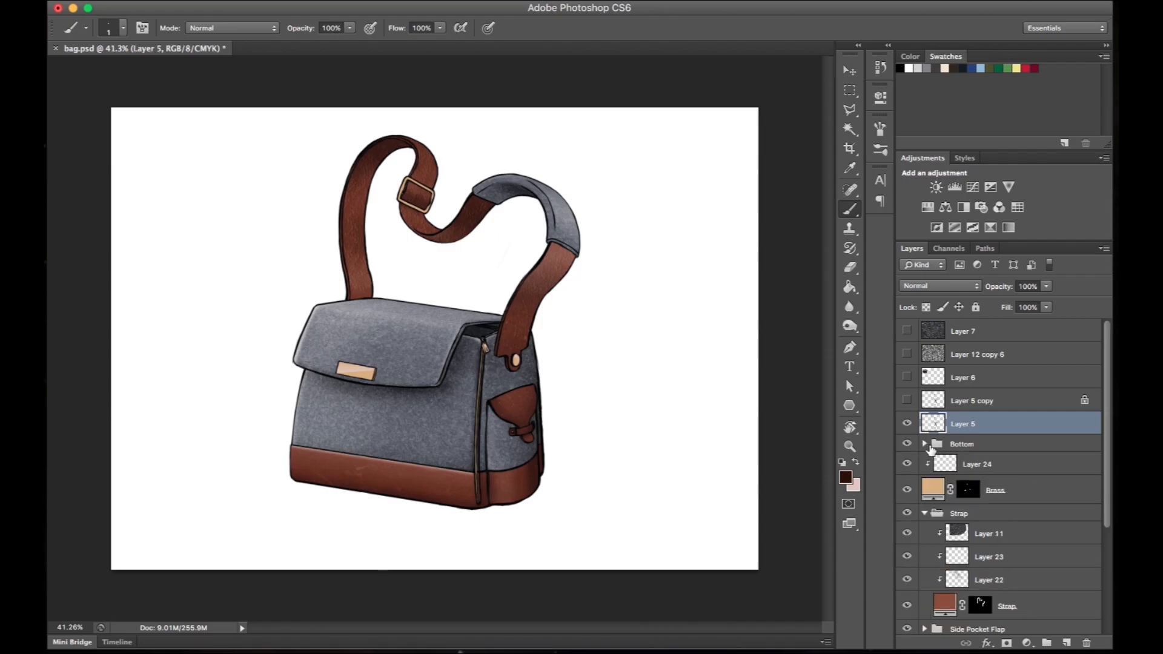
- Create a dark brown solid colour fill in the shape of the leather bottom and nudge it downward
super+click(980, 564)
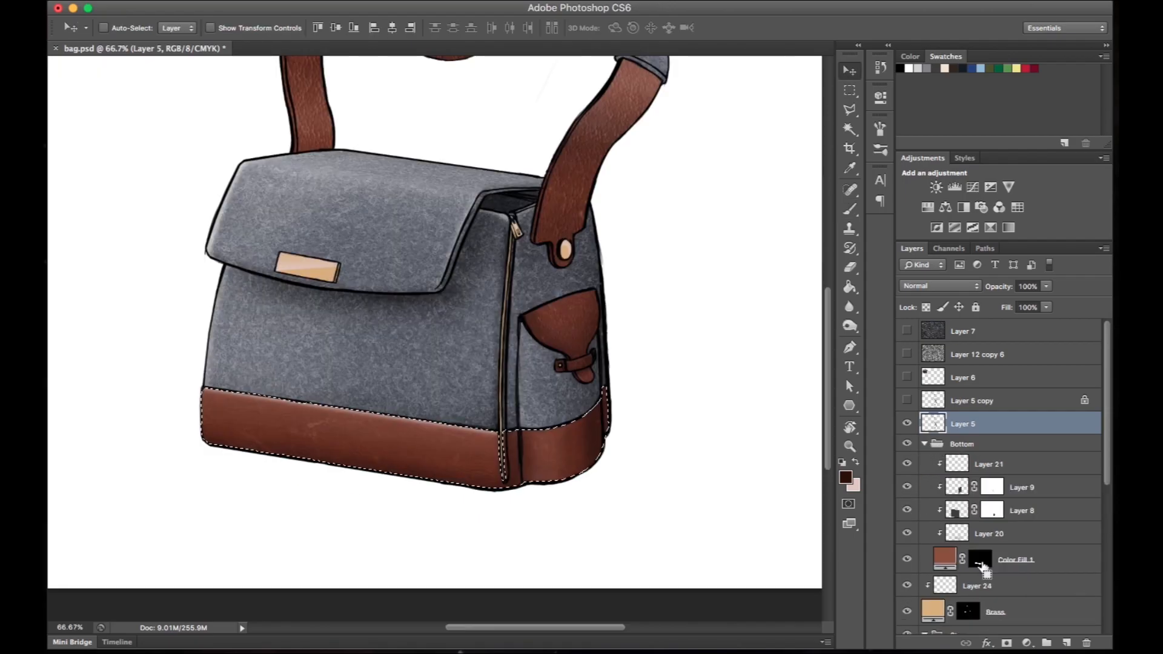
click(1026, 643)
click(1047, 415)
click(957, 275)
key(shift+Down)
key(shift+Down)
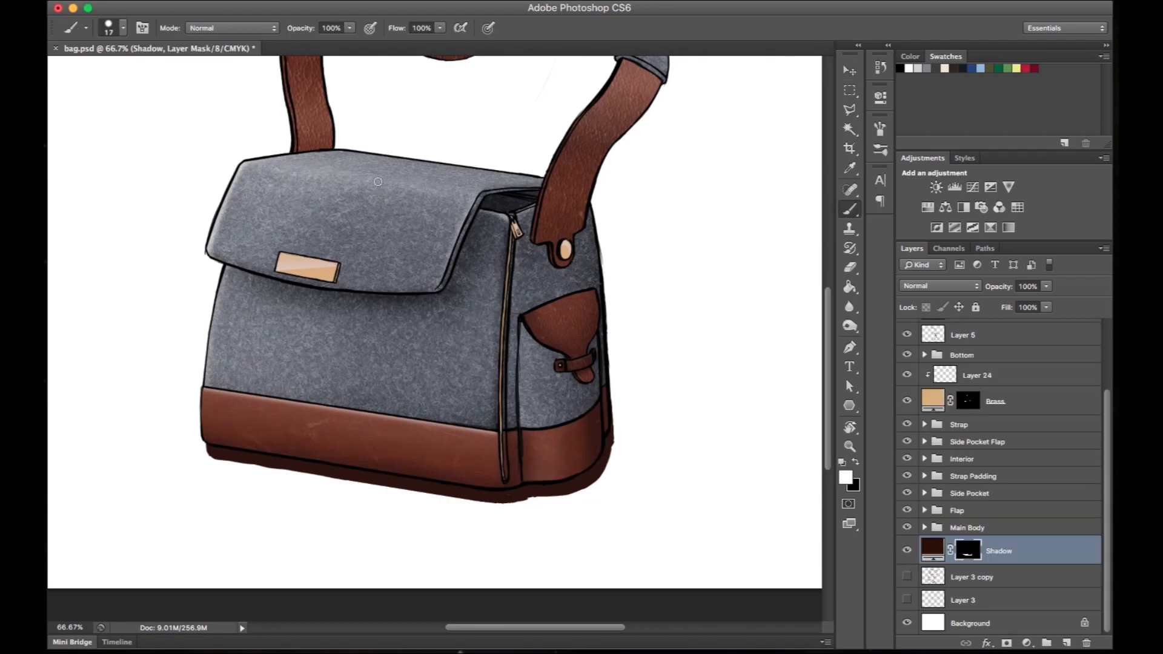
- Apply the Blur More filter to the Shadow layer's mask
click(349, 0)
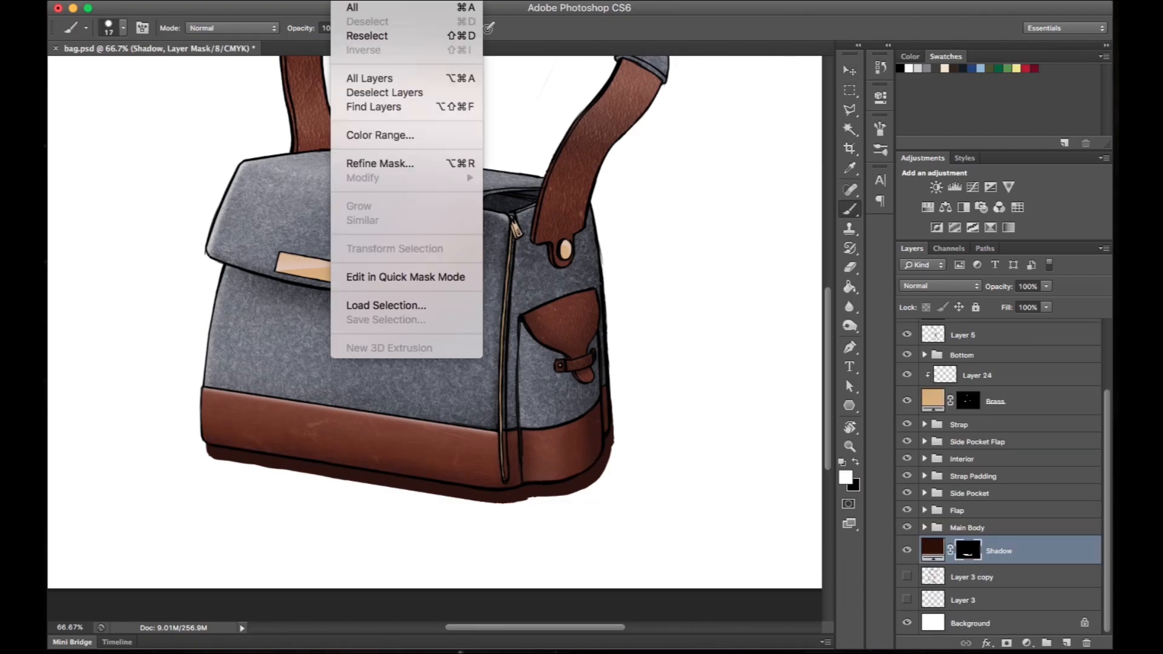
mouse_move(399, 3)
mouse_move(440, 166)
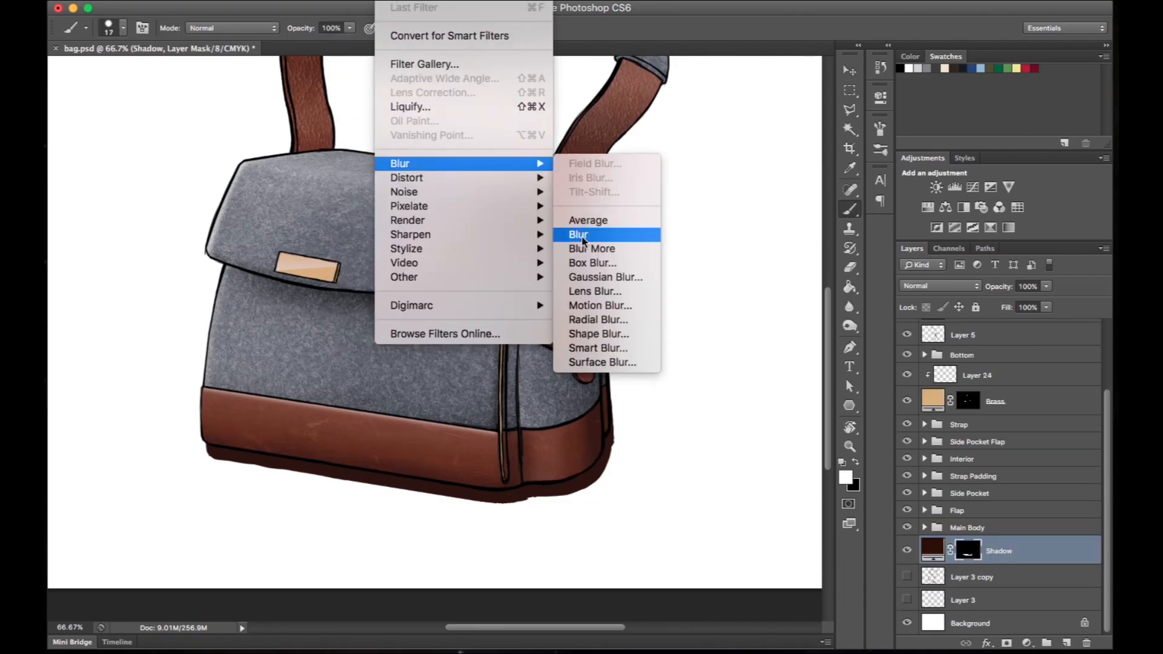
click(586, 249)
- Apply a Gaussian Blur with a 9.3 pixel radius to the Shadow layer's mask
click(412, 3)
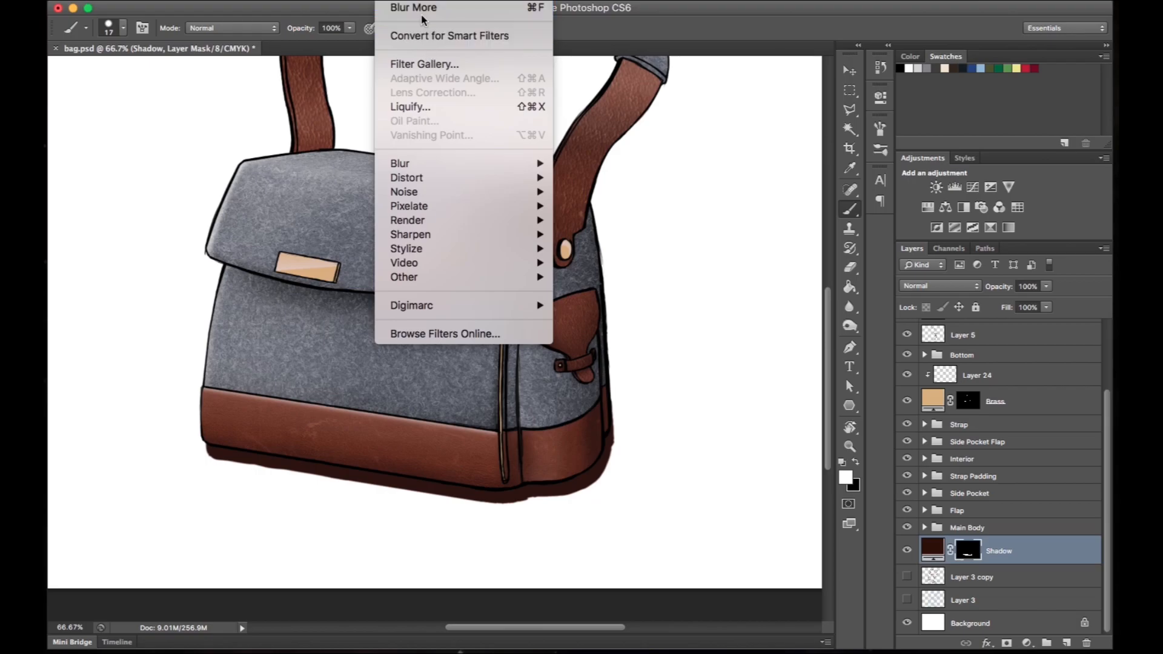
mouse_move(520, 164)
click(578, 280)
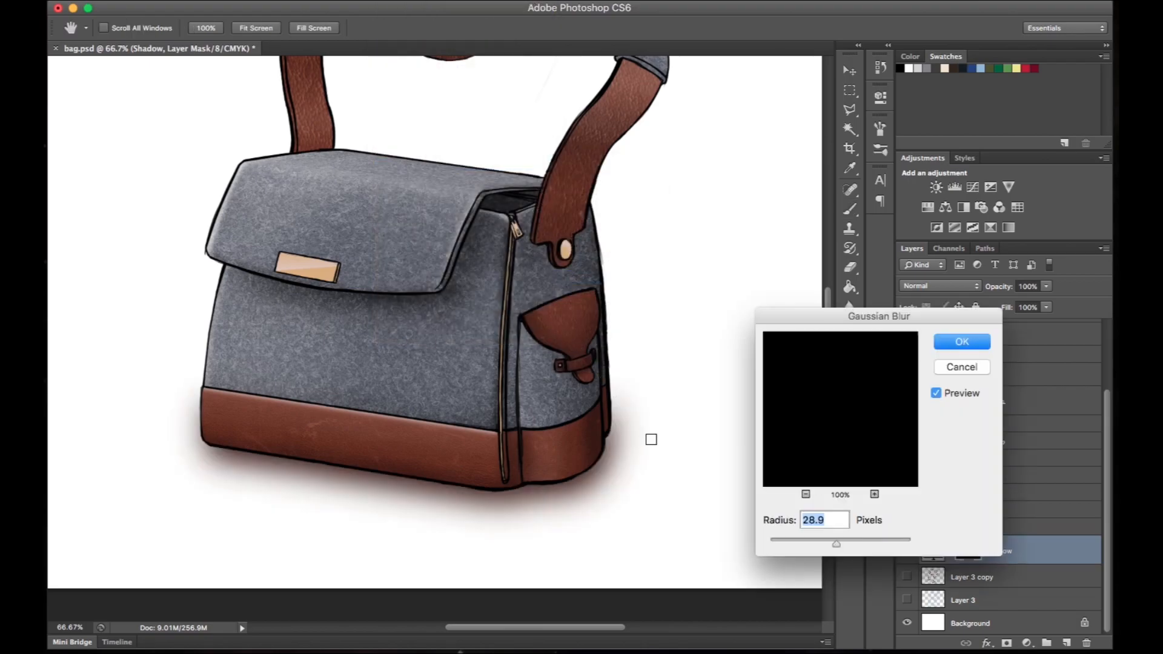
drag(806, 545, 831, 548)
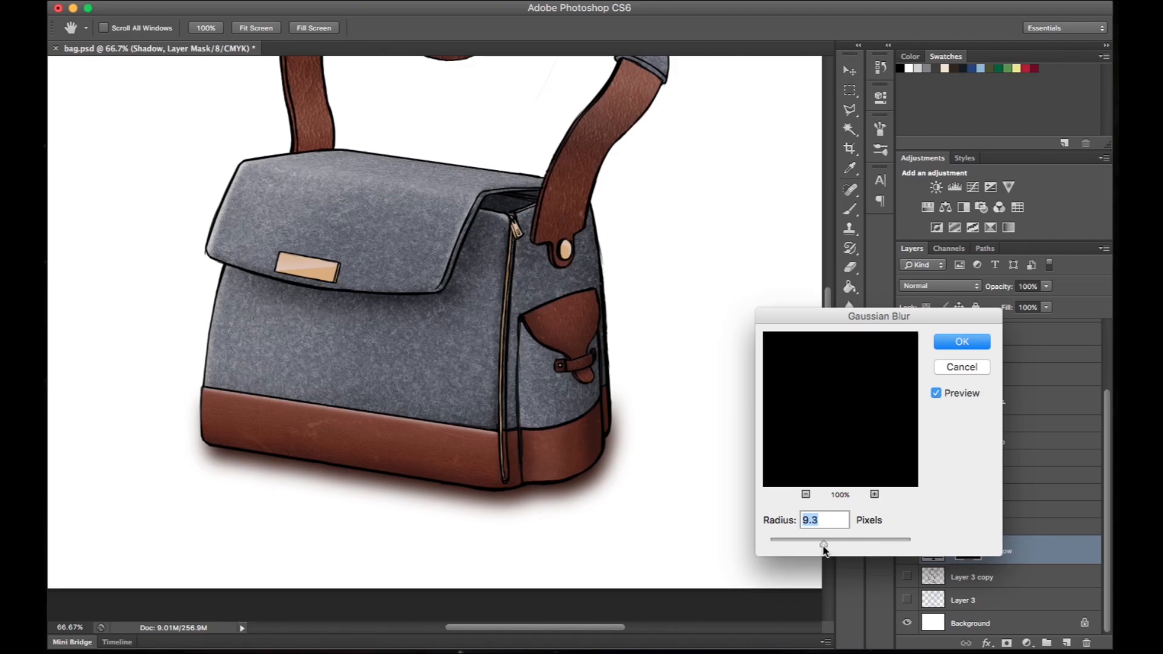
click(961, 342)
- Change the Shadow layer's fill colour to black and adjust the shadow with Free Transform
double_click(934, 552)
drag(673, 447, 607, 478)
click(964, 276)
key(super+t)
key(Return)
key(super+minus)
key(super+minus)
key(super+equal)
scroll(620, 449, down, 2)
- Lower the Shadow layer's opacity to 93%
double_click(932, 549)
click(964, 276)
drag(998, 295, 993, 294)
scroll(565, 324, up, 2)
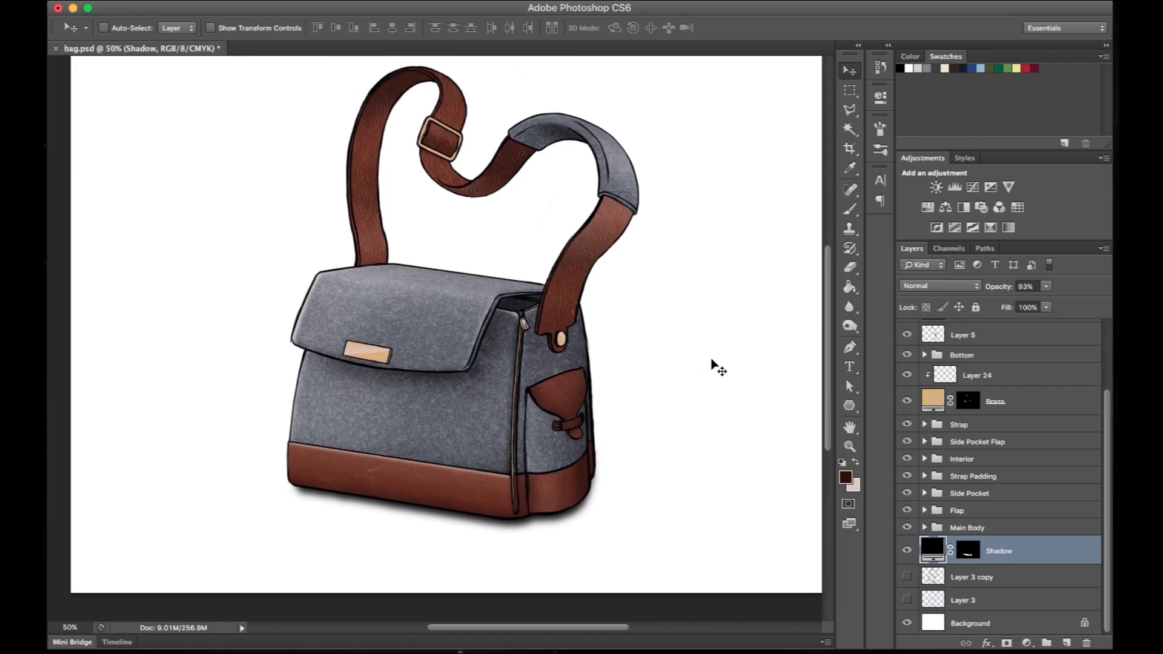
drag(737, 365, 721, 376)
key(super+minus)
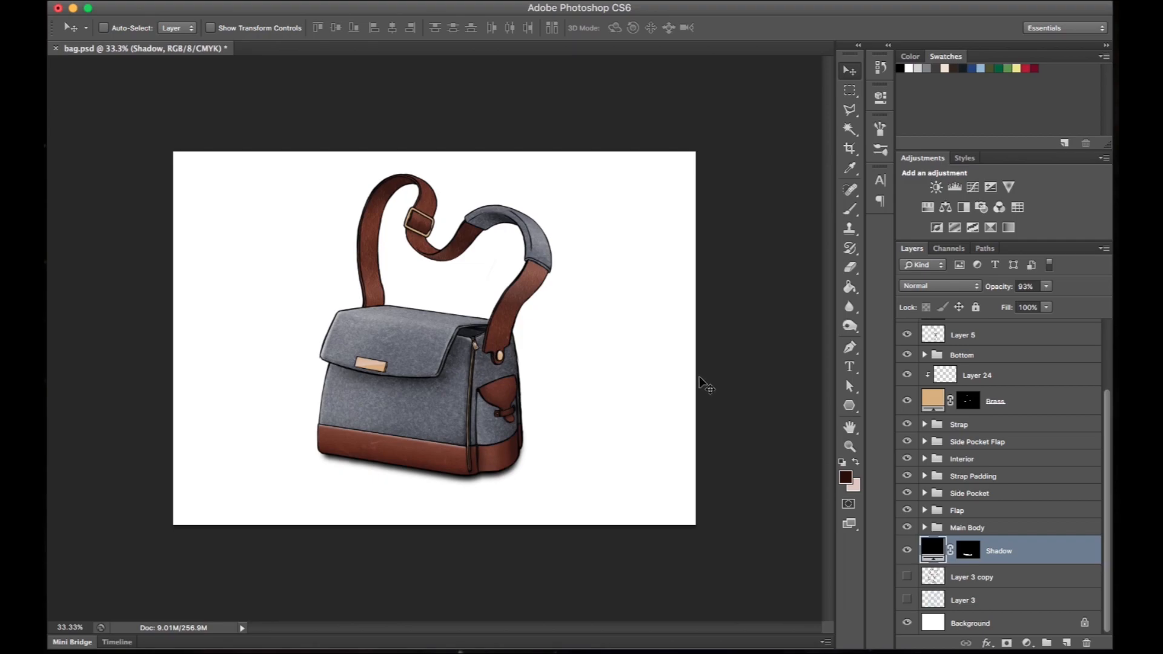
- Add a new layer above Shadow and set a hard round brush to 48 px
key(b)
click(1065, 642)
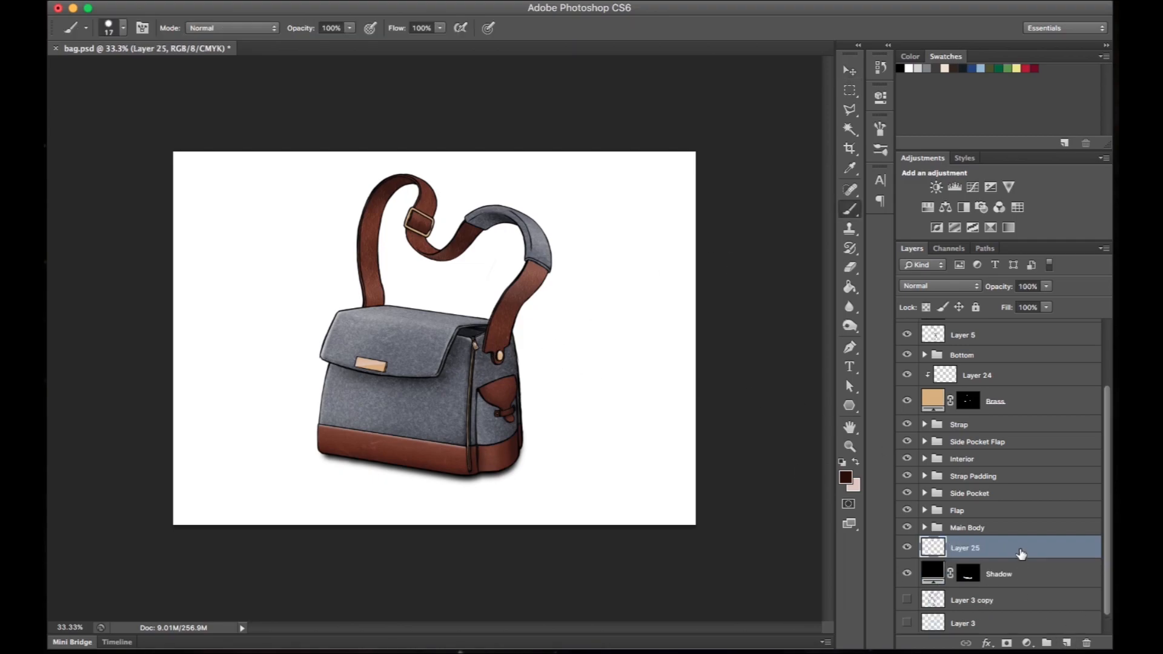
right_click(270, 231)
scroll(469, 423, down, 1)
scroll(334, 524, up, 1)
click(359, 338)
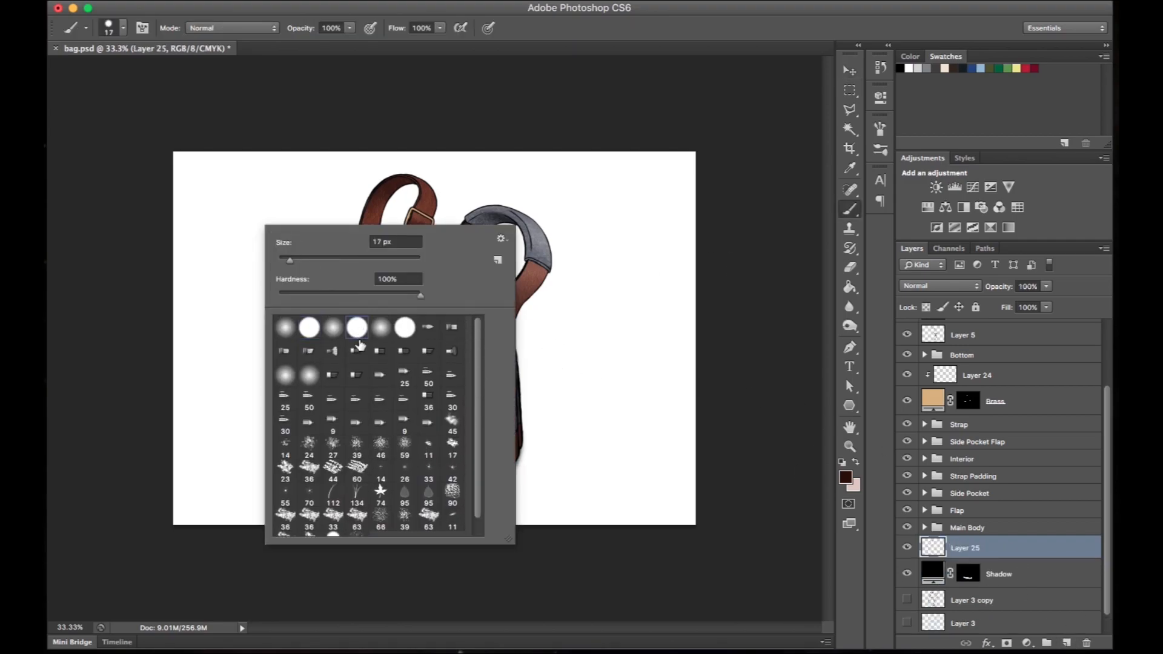
drag(254, 187, 237, 333)
key(super+z)
right_click(288, 212)
drag(308, 244, 330, 245)
- Turn off Shape Dynamics and flatten the brush tip into a thin horizontal ellipse
click(884, 126)
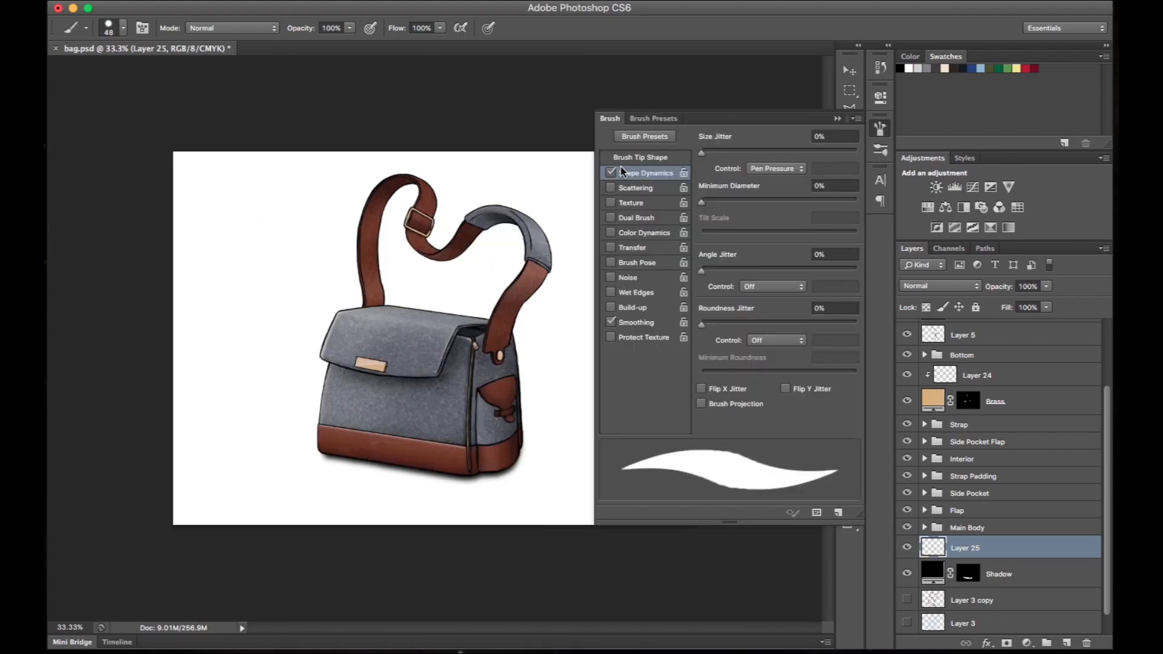
click(611, 172)
click(645, 156)
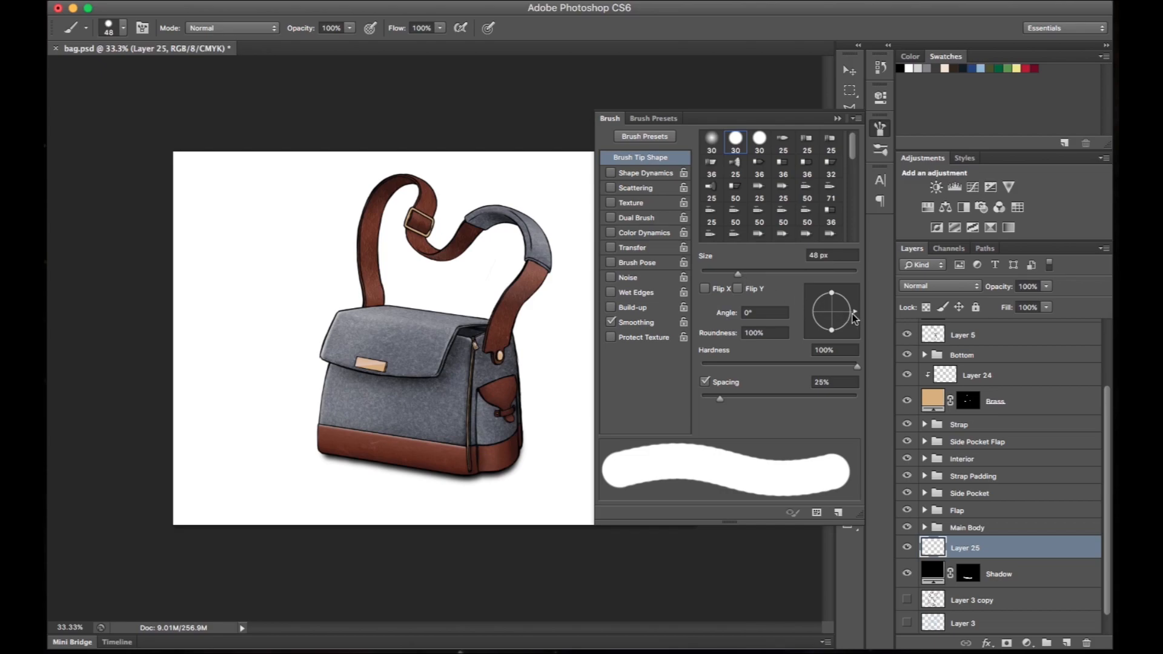
drag(830, 332, 835, 311)
key(F5)
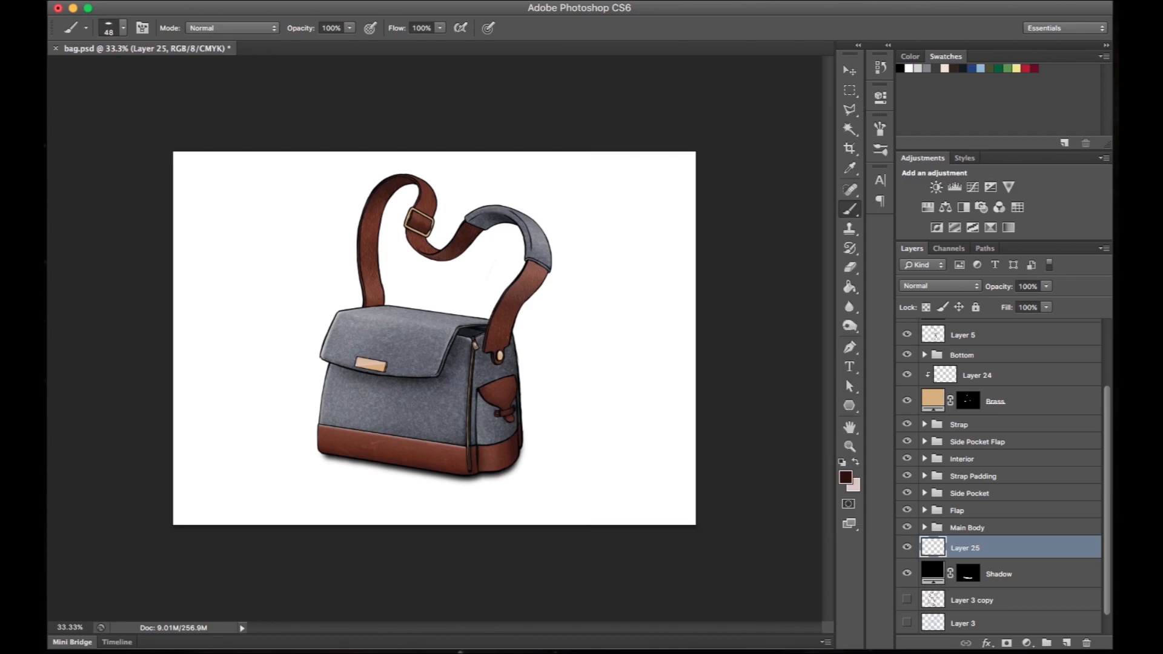
mouse_move(271, 324)
mouse_down()
mouse_move(260, 230)
mouse_move(318, 209)
mouse_move(265, 270)
mouse_up()
key(ctrl+z)
key(ctrl+z)
- Enlarge the brush to 127 px and paint eight slanted dark brown strokes in a row behind the bag's strap
right_click(272, 219)
click(373, 254)
drag(240, 298, 284, 189)
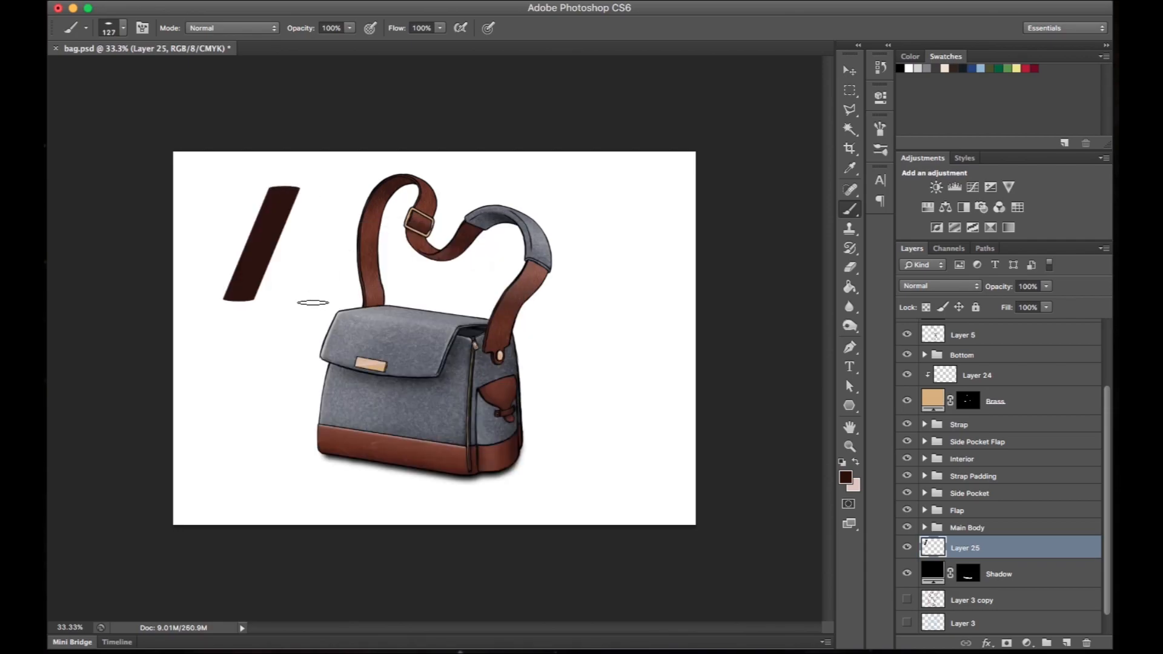
drag(313, 302, 339, 178)
drag(407, 298, 469, 189)
drag(461, 303, 530, 182)
drag(545, 312, 584, 183)
drag(593, 323, 637, 178)
drag(400, 186, 347, 309)
drag(191, 299, 234, 177)
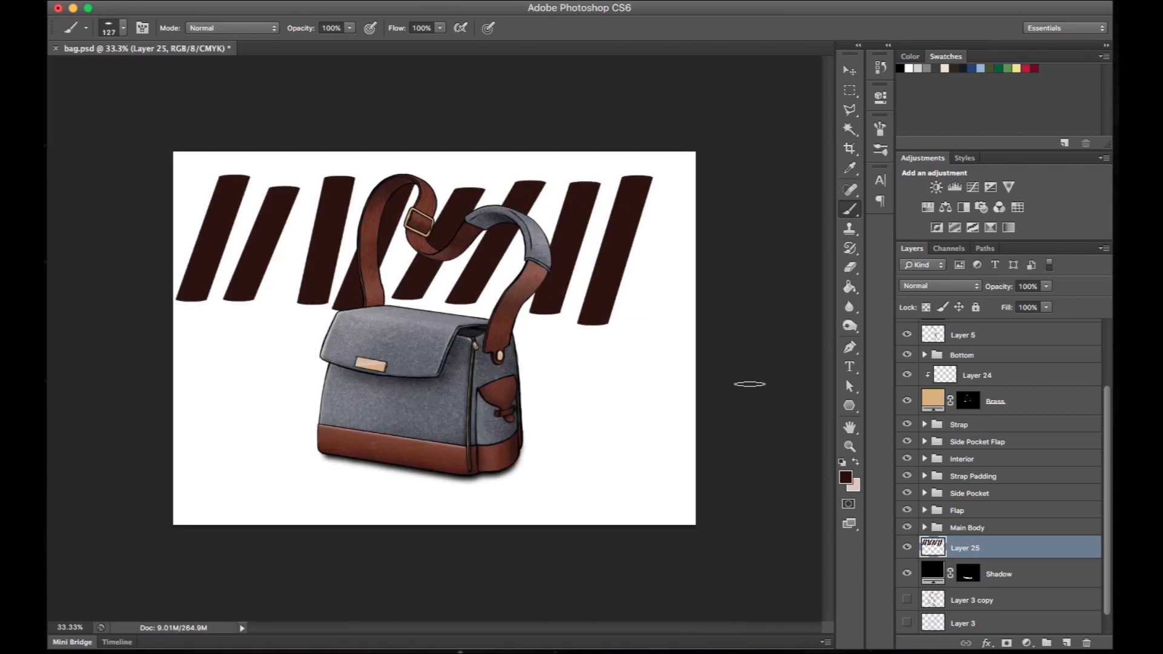
- Set Layer 25 to 49% opacity with its transparent pixels locked, and reset the foreground colour to black
drag(998, 287, 963, 287)
super+click(933, 547)
key(super+d)
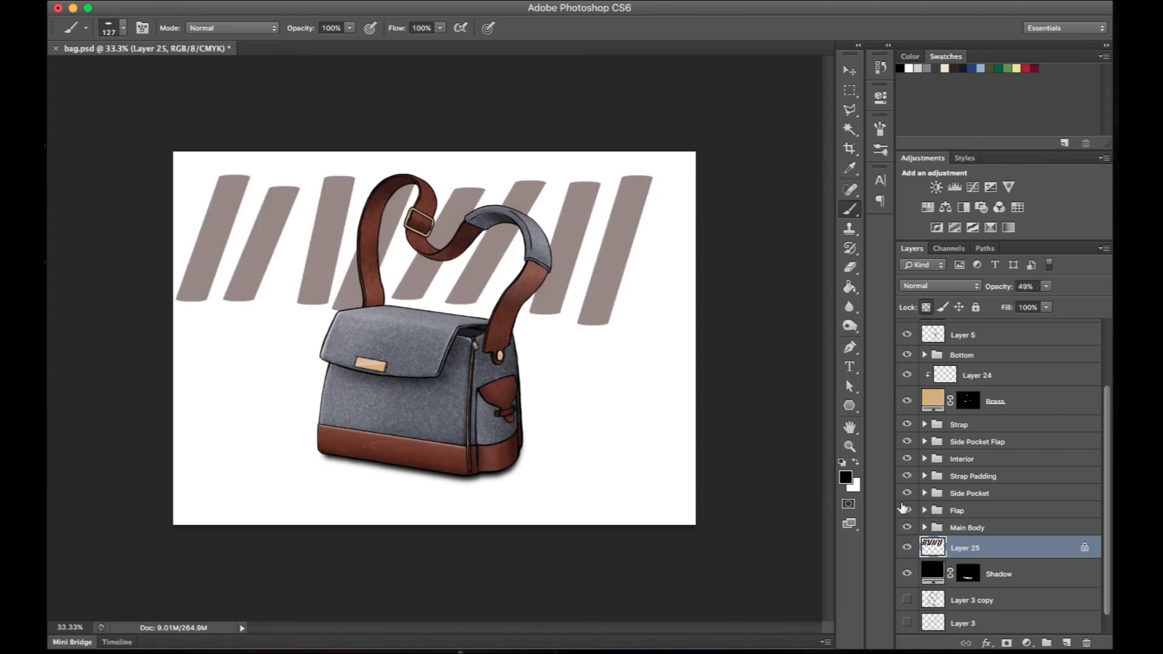
- Fill all eight strokes on Layer 25 with black using the Paint Bucket and unlock the layer's transparent pixels
key(g)
click(615, 288)
click(580, 240)
click(529, 199)
click(469, 226)
click(402, 218)
click(328, 226)
click(290, 219)
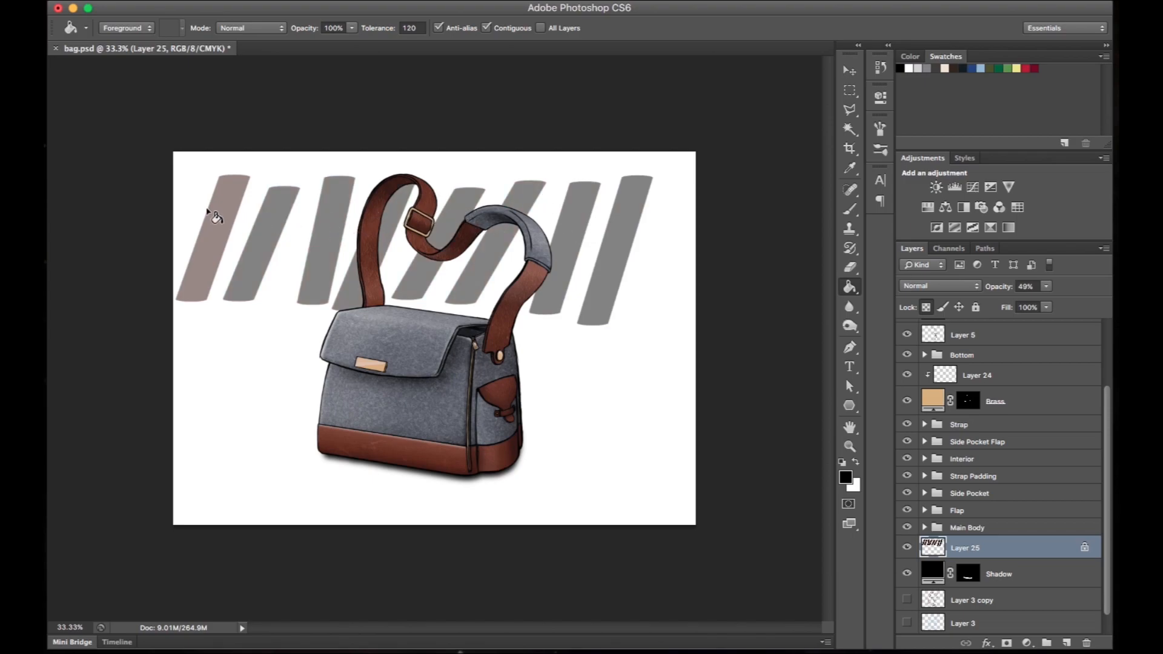
click(219, 214)
click(926, 308)
- Duplicate Layer 25, flip the copy vertically and skew it so its strokes cross the original ones
key(v)
drag(596, 283, 614, 315)
key(super+t)
drag(682, 287, 207, 331)
right_click(628, 326)
click(691, 523)
drag(648, 327, 642, 288)
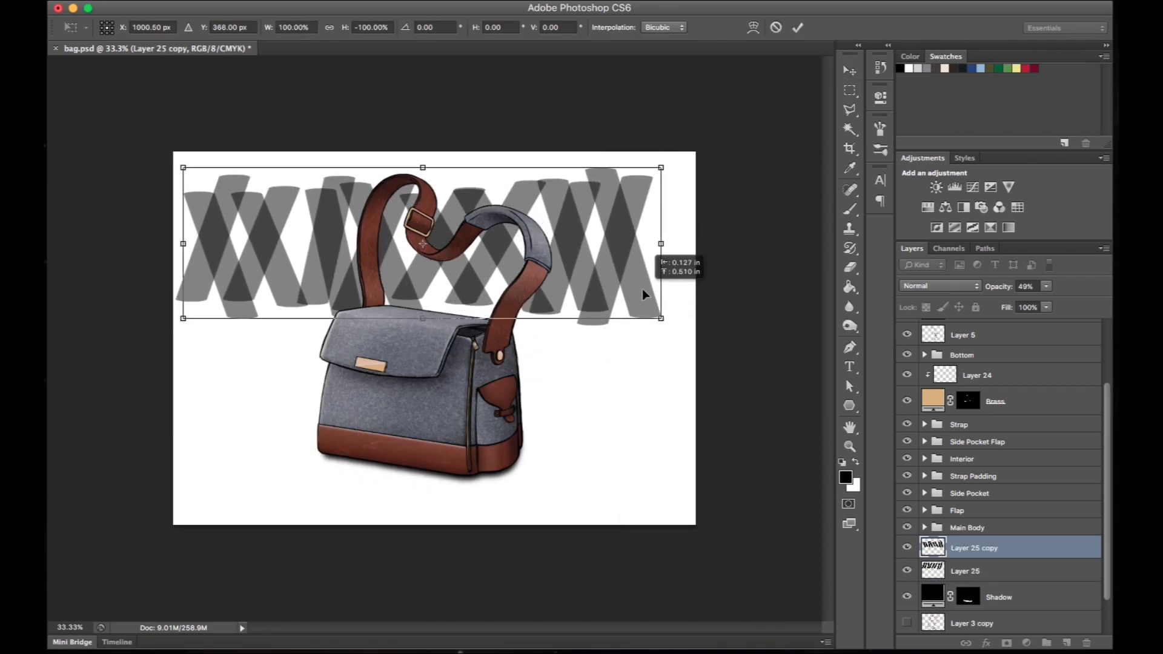
drag(661, 168, 677, 170)
drag(183, 167, 206, 162)
key(Return)
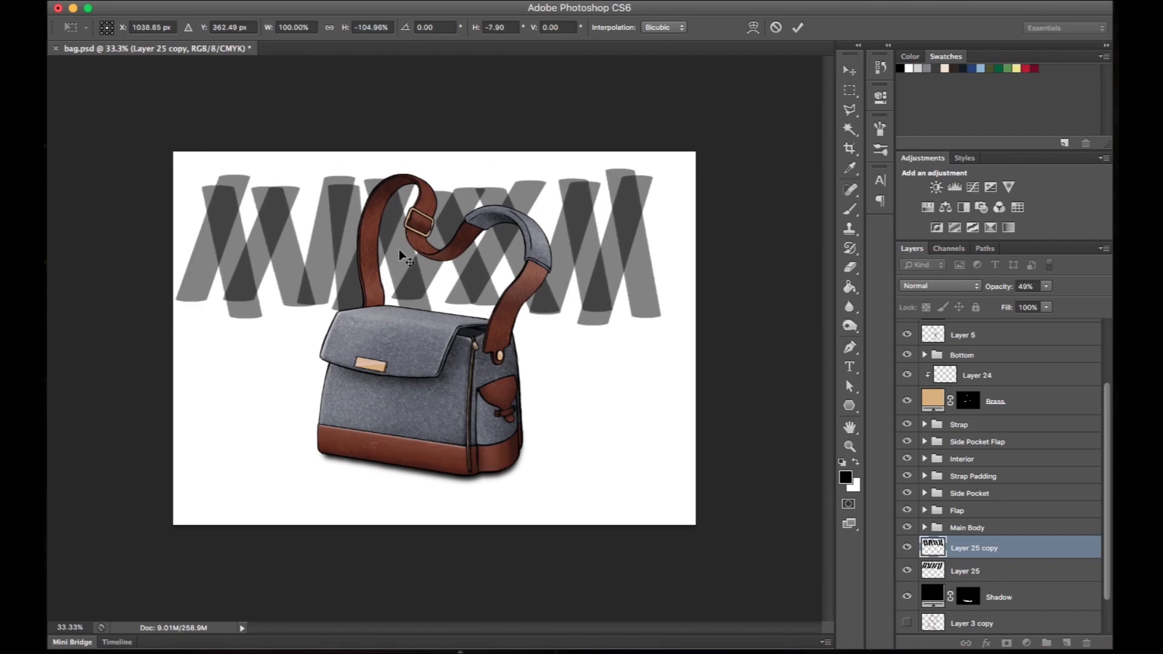
- Duplicate Layer 25 again, rotate the copy upside down and offset it sideways to fill gaps between the strokes
click(961, 572)
key(super+j)
drag(613, 274, 585, 273)
right_click(586, 272)
click(568, 227)
key(super+t)
right_click(567, 225)
click(632, 374)
key(Return)
drag(630, 266, 597, 270)
- Select a wide rectangular band across the crossed strokes and add a gradient fill layer in it
click(995, 552)
shift+click(996, 596)
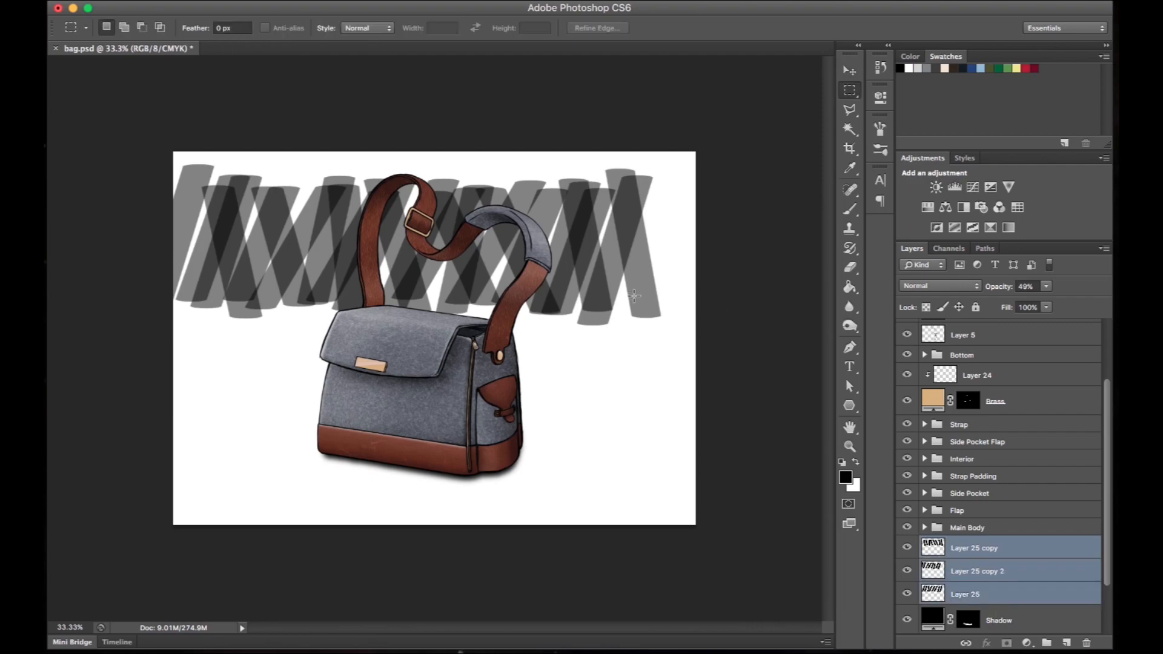
drag(665, 289, 196, 193)
click(1027, 642)
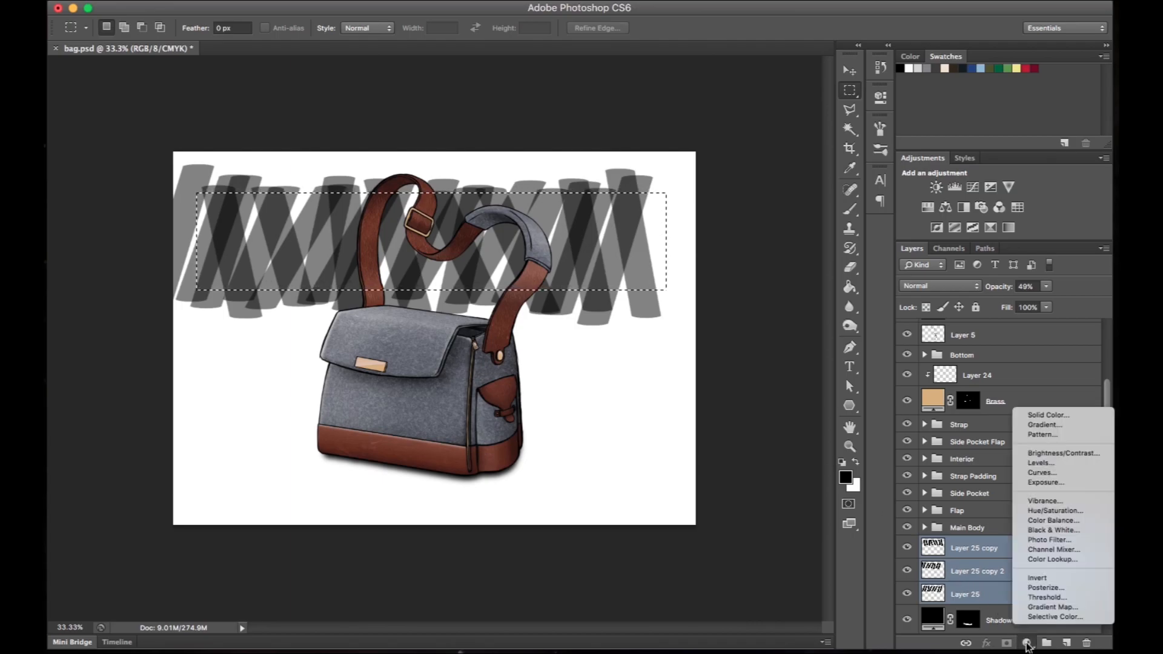
click(1063, 427)
- Edit the fill's gradient to run from black to white (ffffff) with the white end at 100% opacity
click(769, 347)
click(1072, 471)
click(849, 539)
text(ffffff)
key(Return)
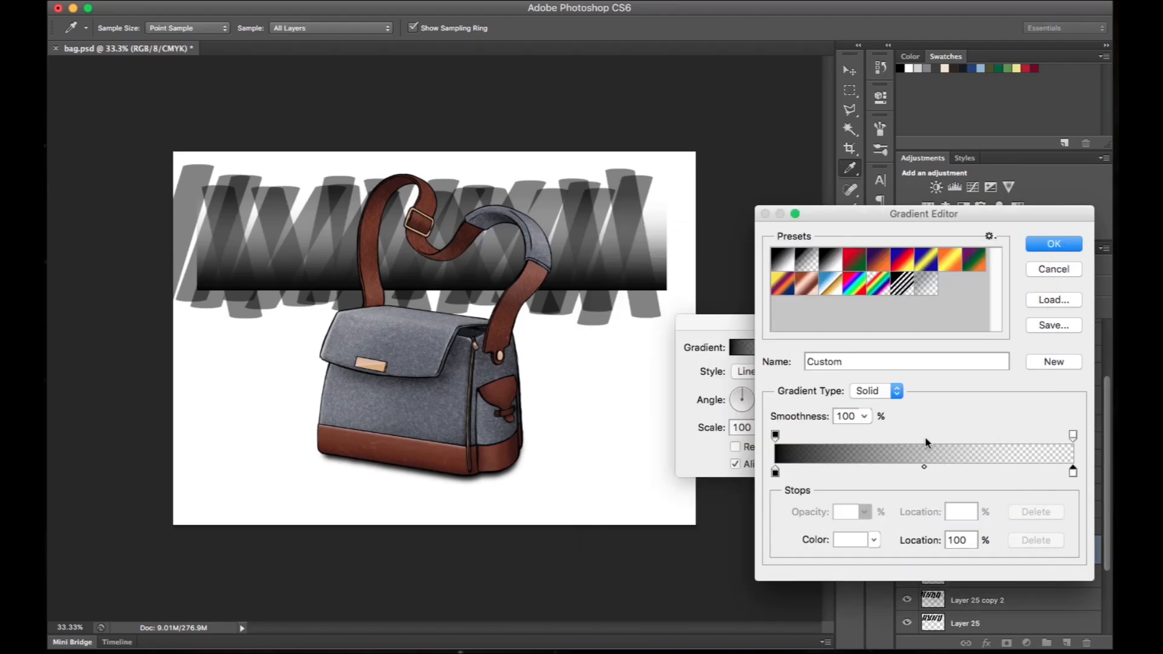
click(1073, 437)
drag(813, 515, 1116, 526)
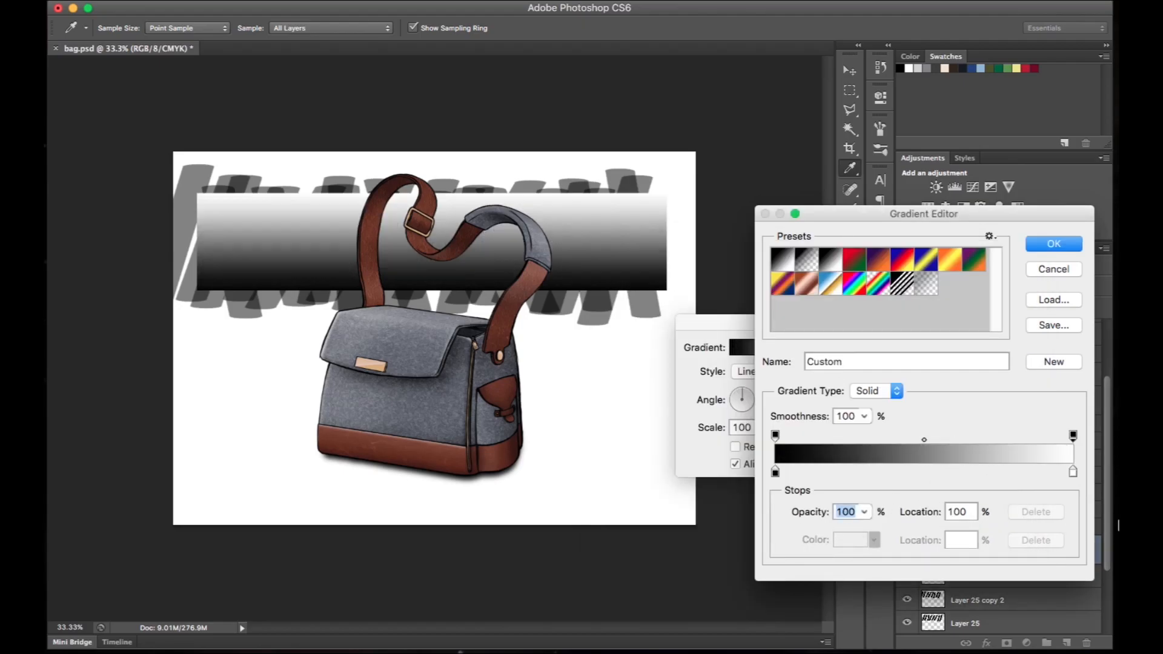
click(1074, 245)
click(889, 351)
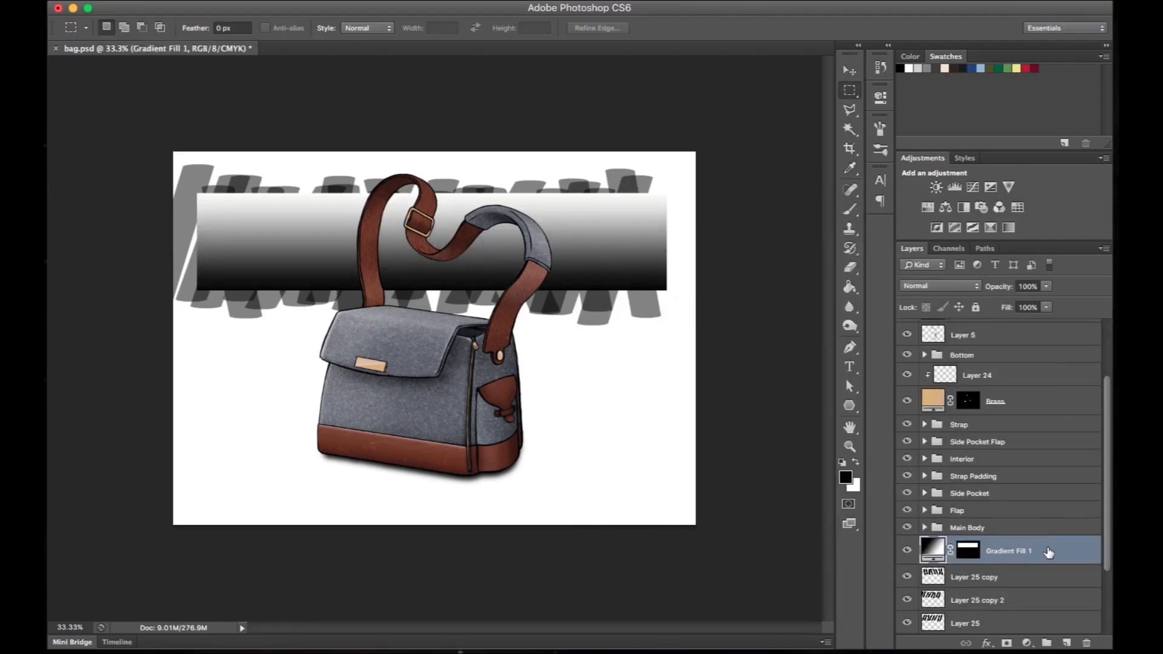
- Move Gradient Fill 1 directly below Layer 25 and clip the three stroke layers to it
scroll(1019, 552, down, 2)
click(1020, 552)
drag(1021, 493, 1019, 551)
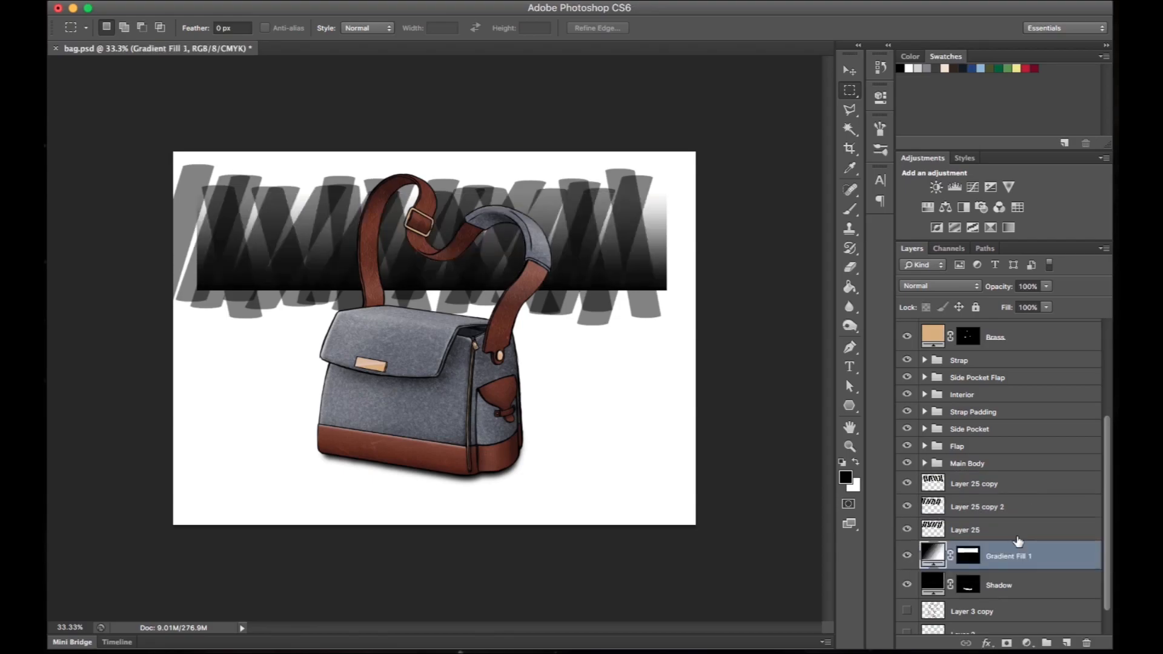
alt+click(1001, 541)
alt+click(1001, 518)
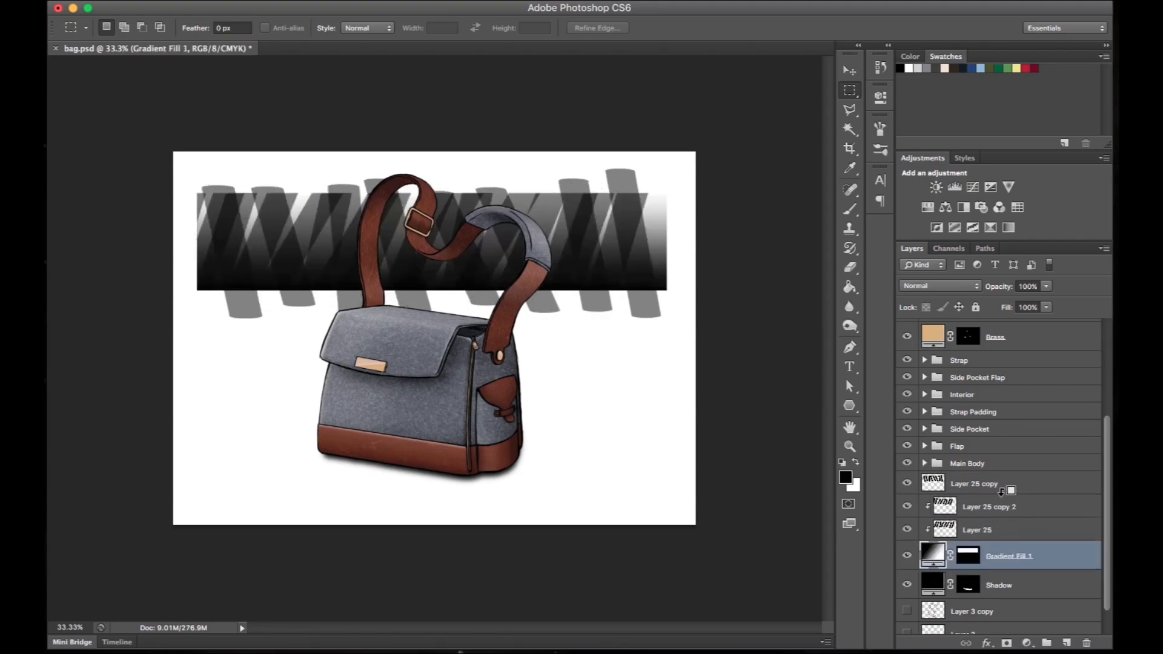
alt+click(1002, 496)
- Invert the colours of the three stroke layers clipped to the gradient fill
click(982, 529)
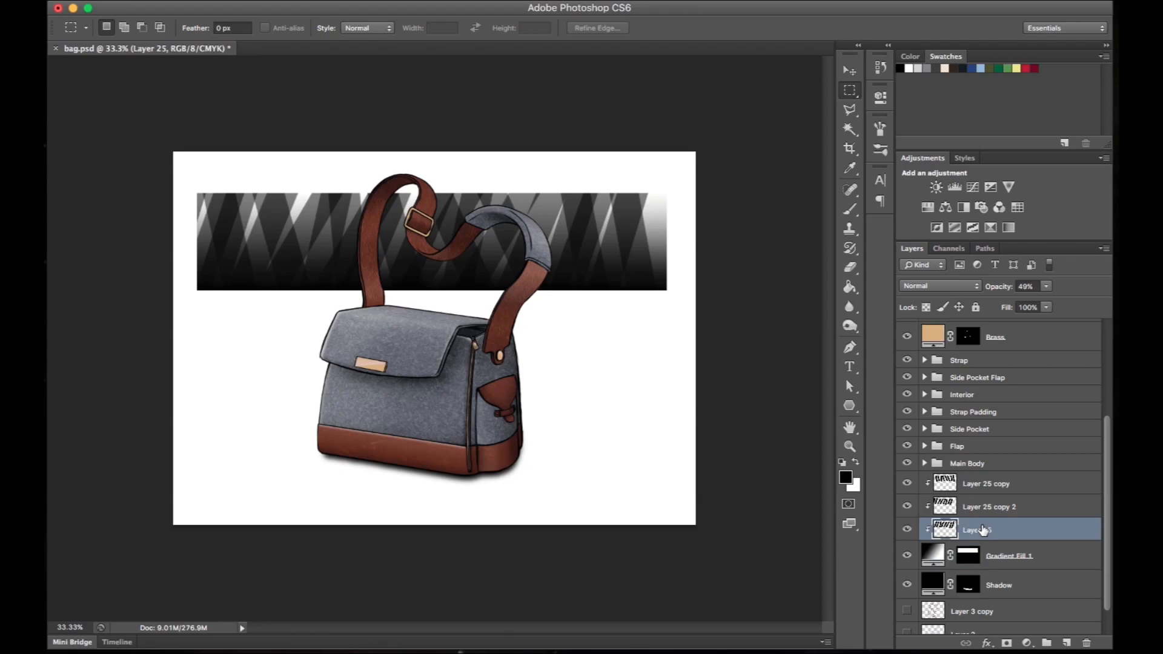
click(945, 506)
key(super+i)
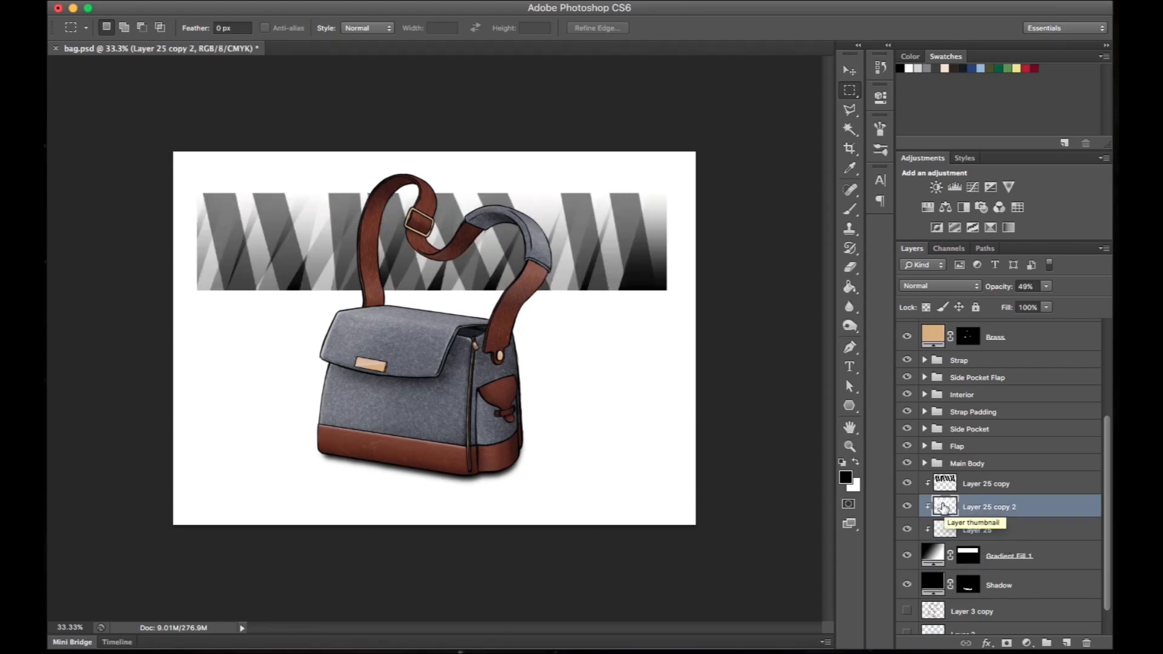
click(945, 485)
key(super+i)
- Step back through the inversions of Layer 25 copy and Layer 25 copy 2
key(alt+super+z)
key(alt+super+z)
key(super+z)
key(super+z)
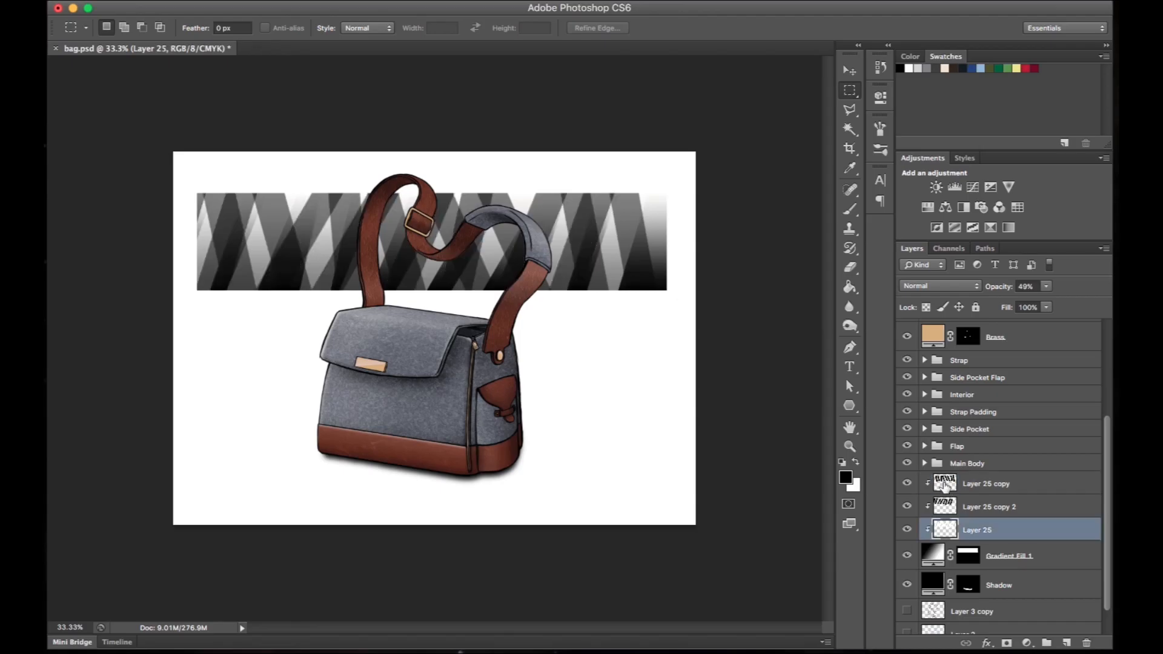
- Invert Layer 25 copy and Layer 25 copy 2 so their strokes turn white
click(947, 485)
key(super+i)
click(946, 512)
key(super+i)
- Lower the opacity of the clipped stroke layers and group them with the gradient fill
click(954, 486)
drag(1000, 291, 987, 291)
click(948, 529)
click(946, 506)
key(v)
click(945, 484)
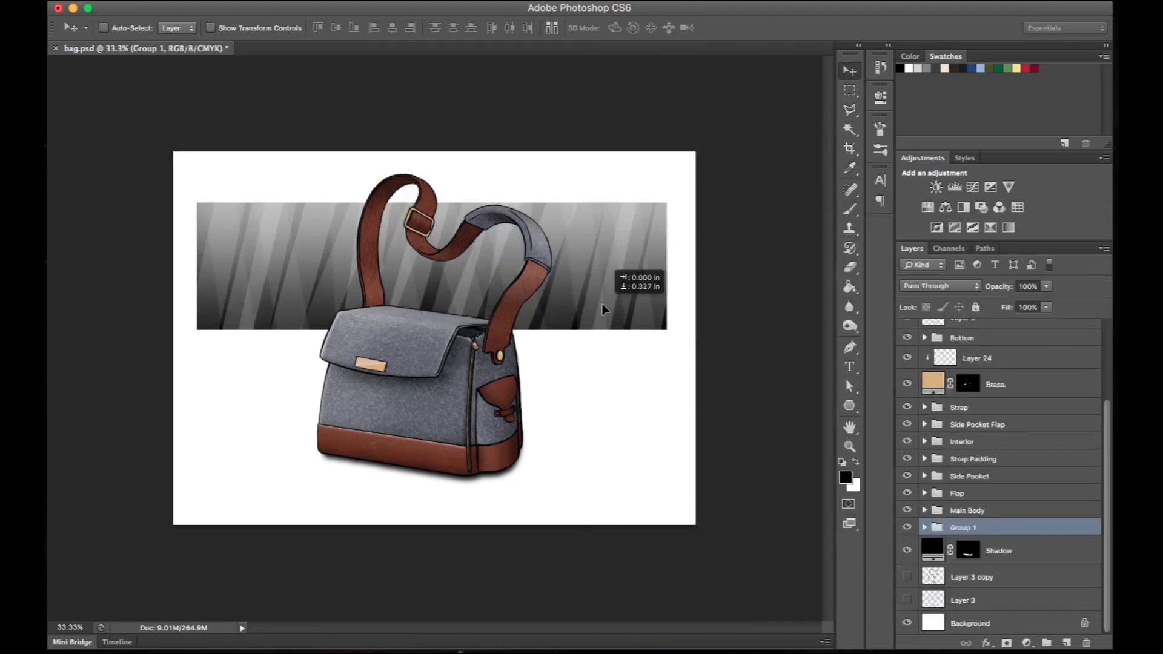
- Set Group 1's opacity to 45% and move the striped gradient band slightly downward behind the bag
drag(996, 287, 1005, 289)
click(957, 575)
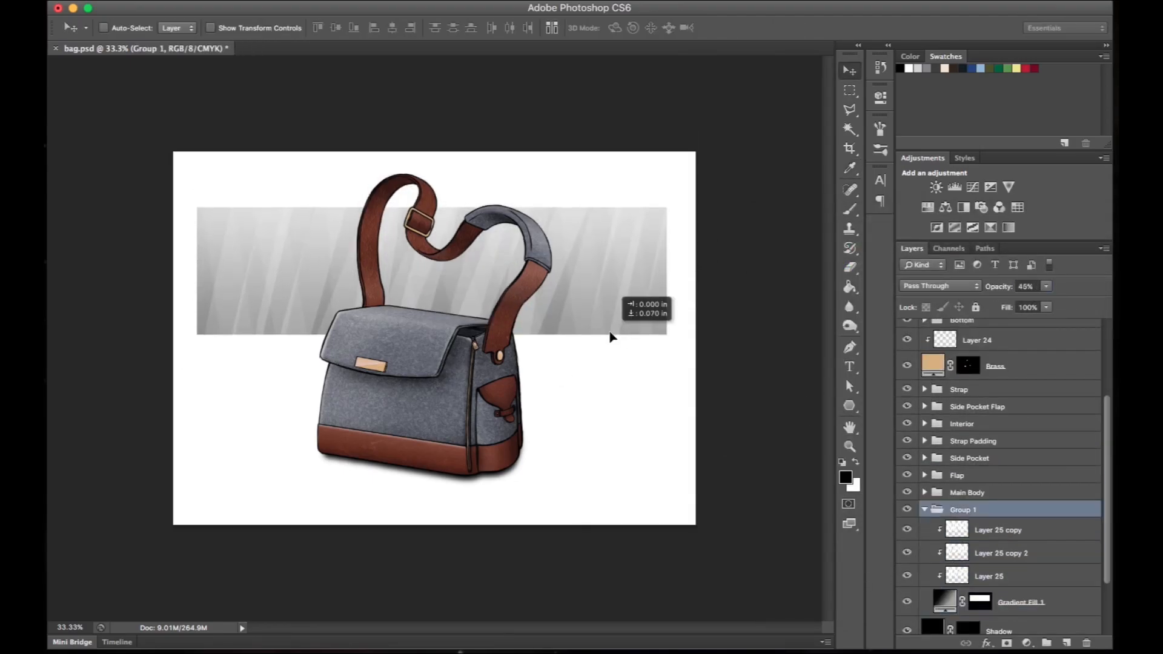